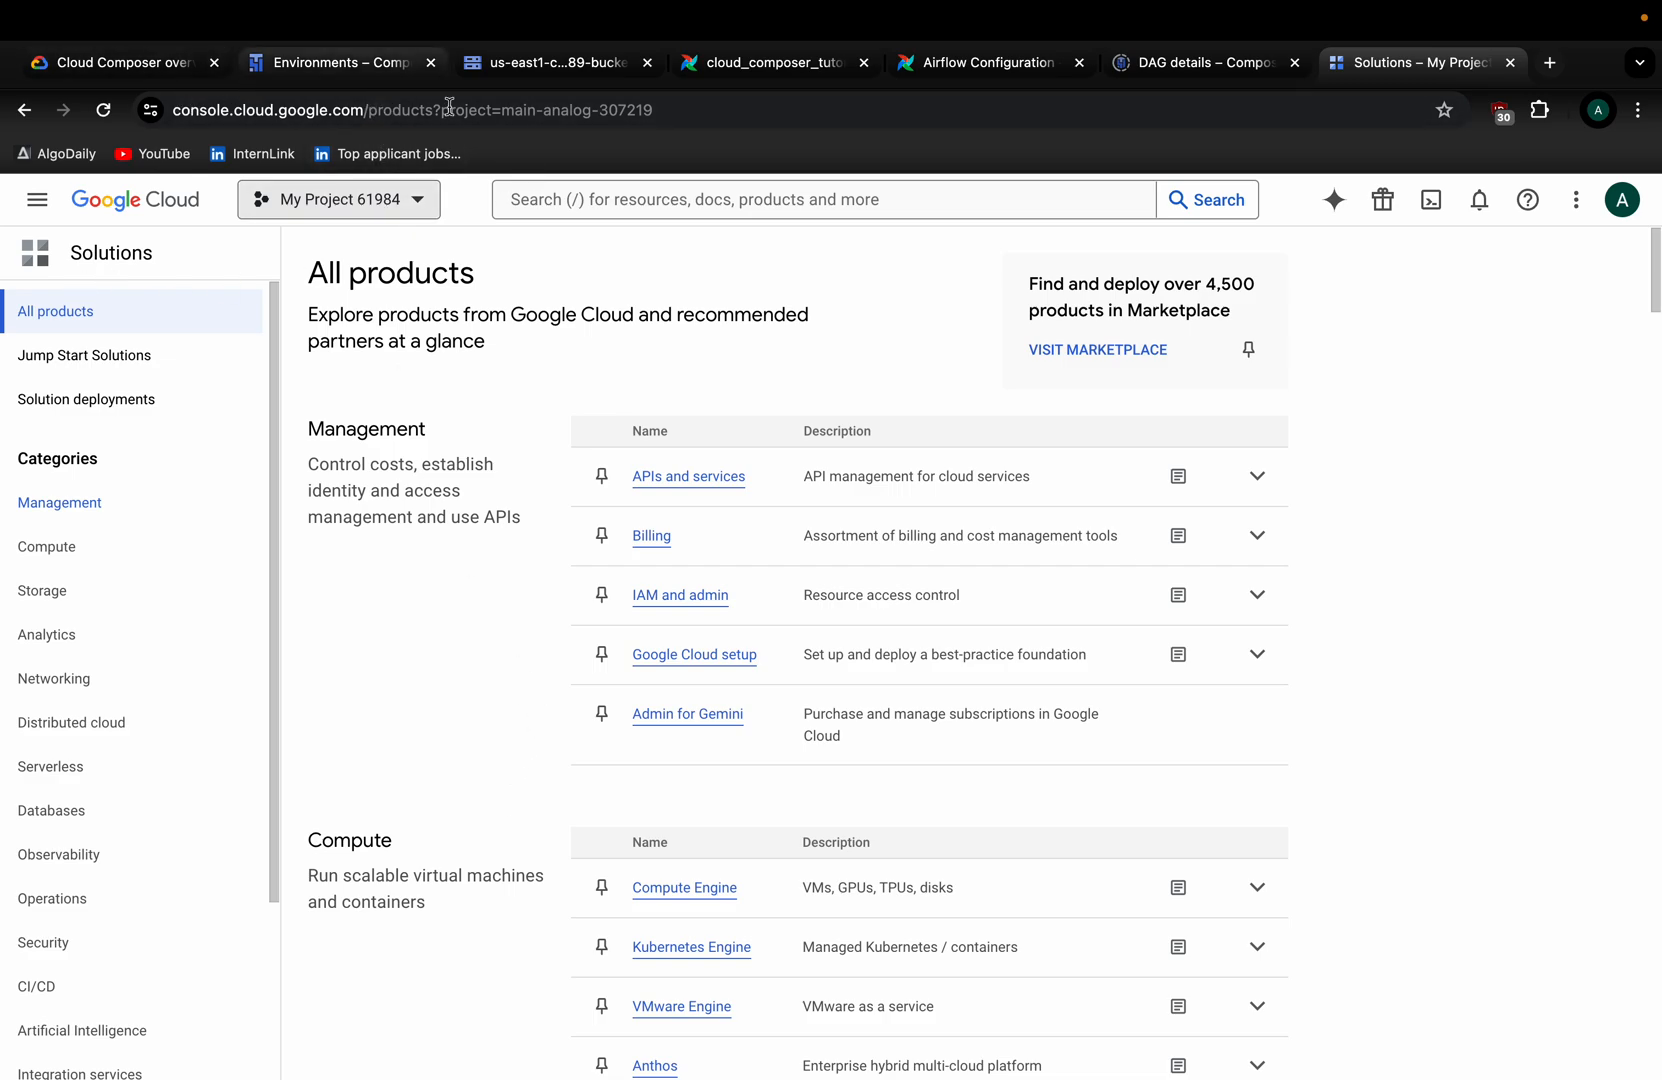
From the Environments tab, open a new tab's Enable access to API page for Cloud Composer.
left_click(342, 66)
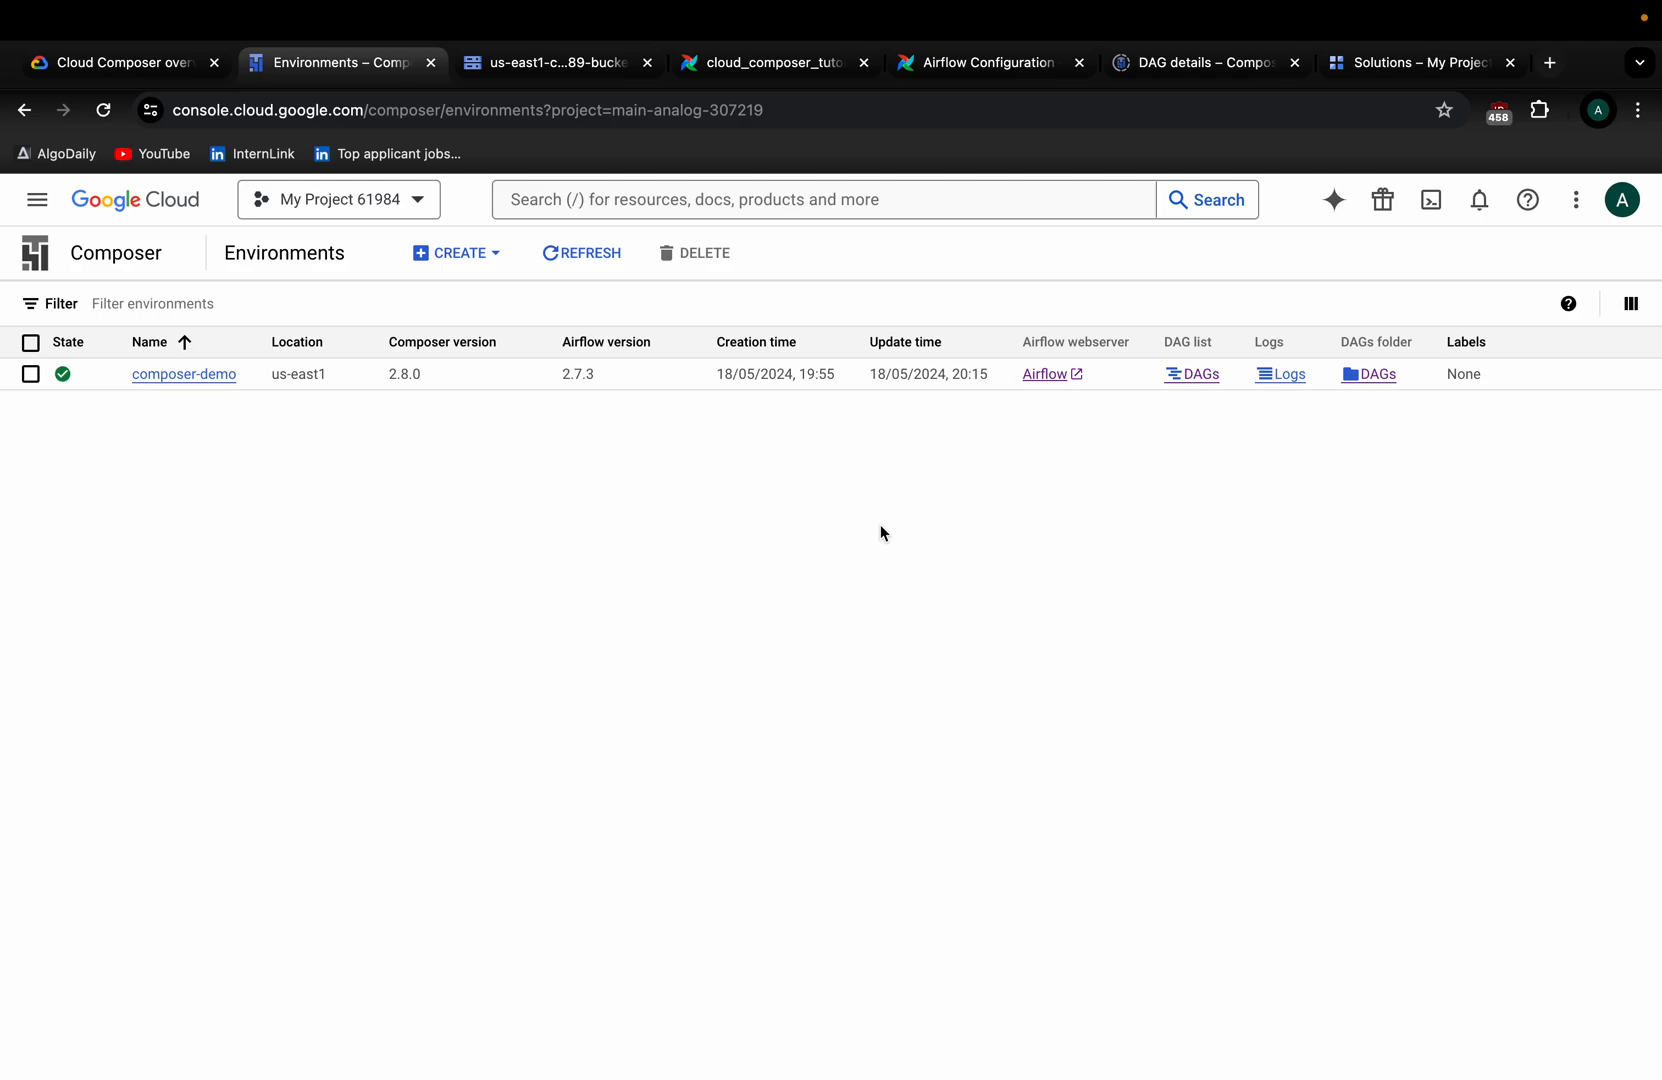
key("ctrl+t")
type("n")
key("BackSpace")
type("enable")
key("Down")
key("Return")
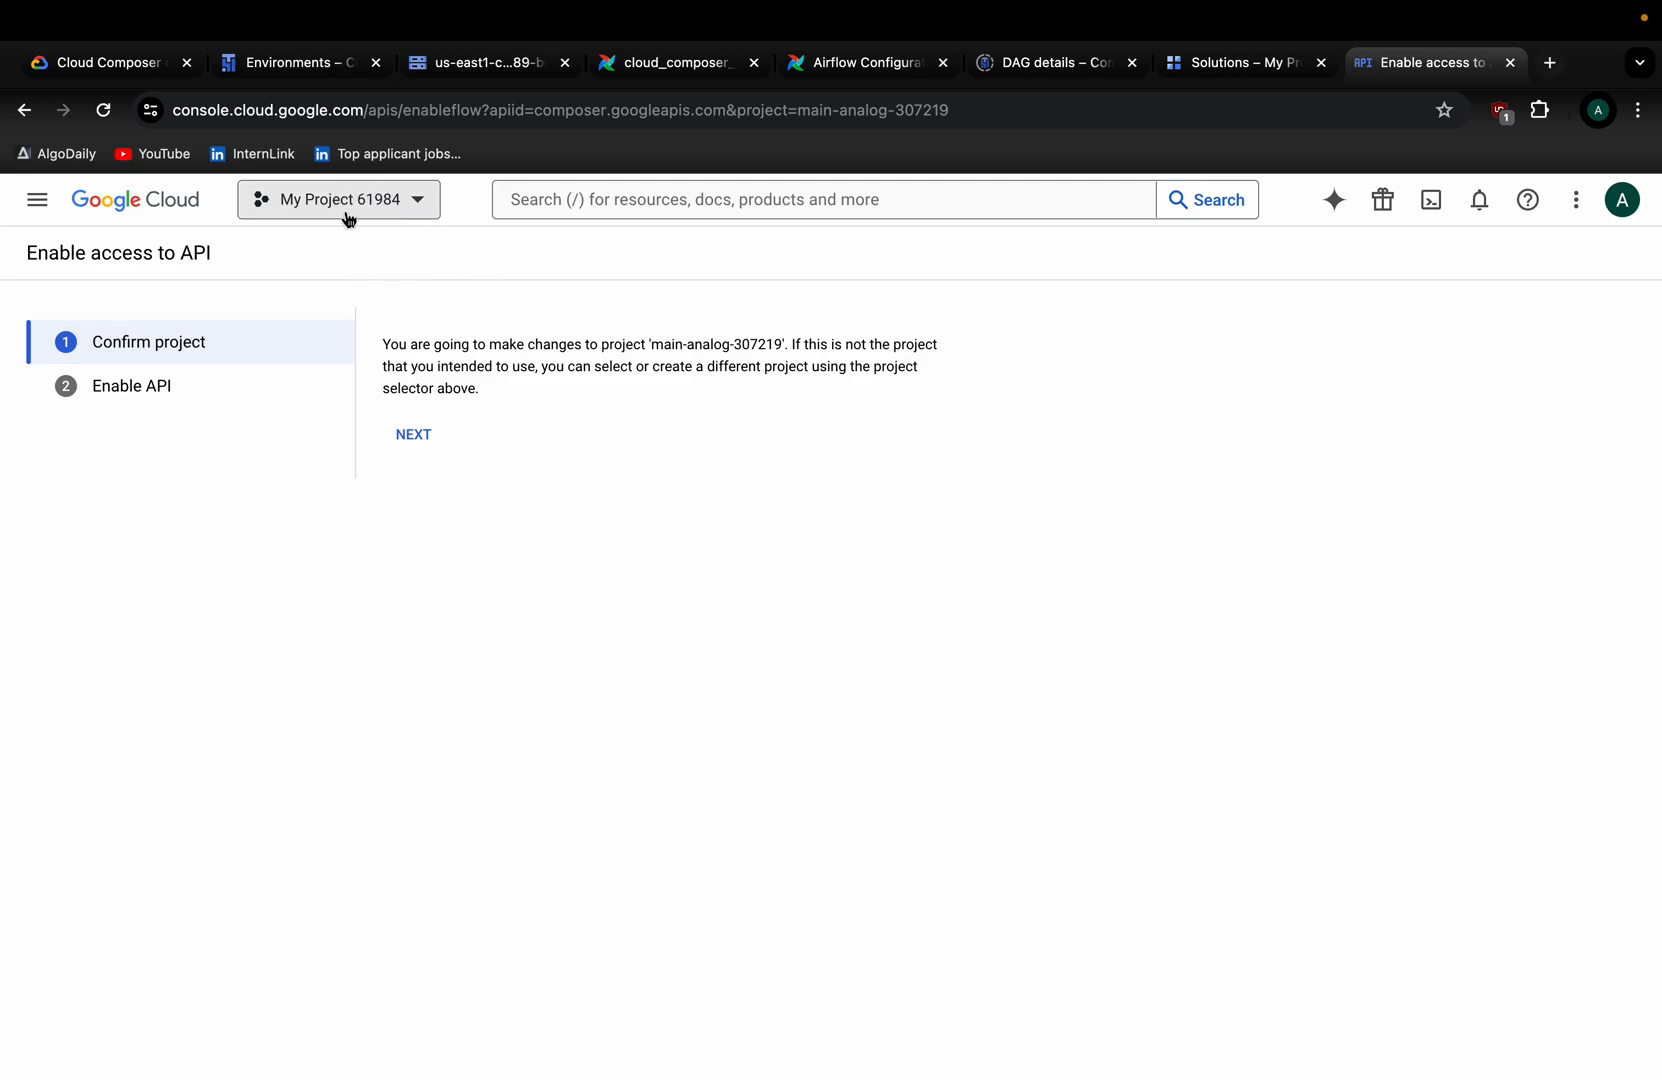
Enable the Cloud Composer API, close that tab, and open the CREATE environment choices.
left_click(425, 433)
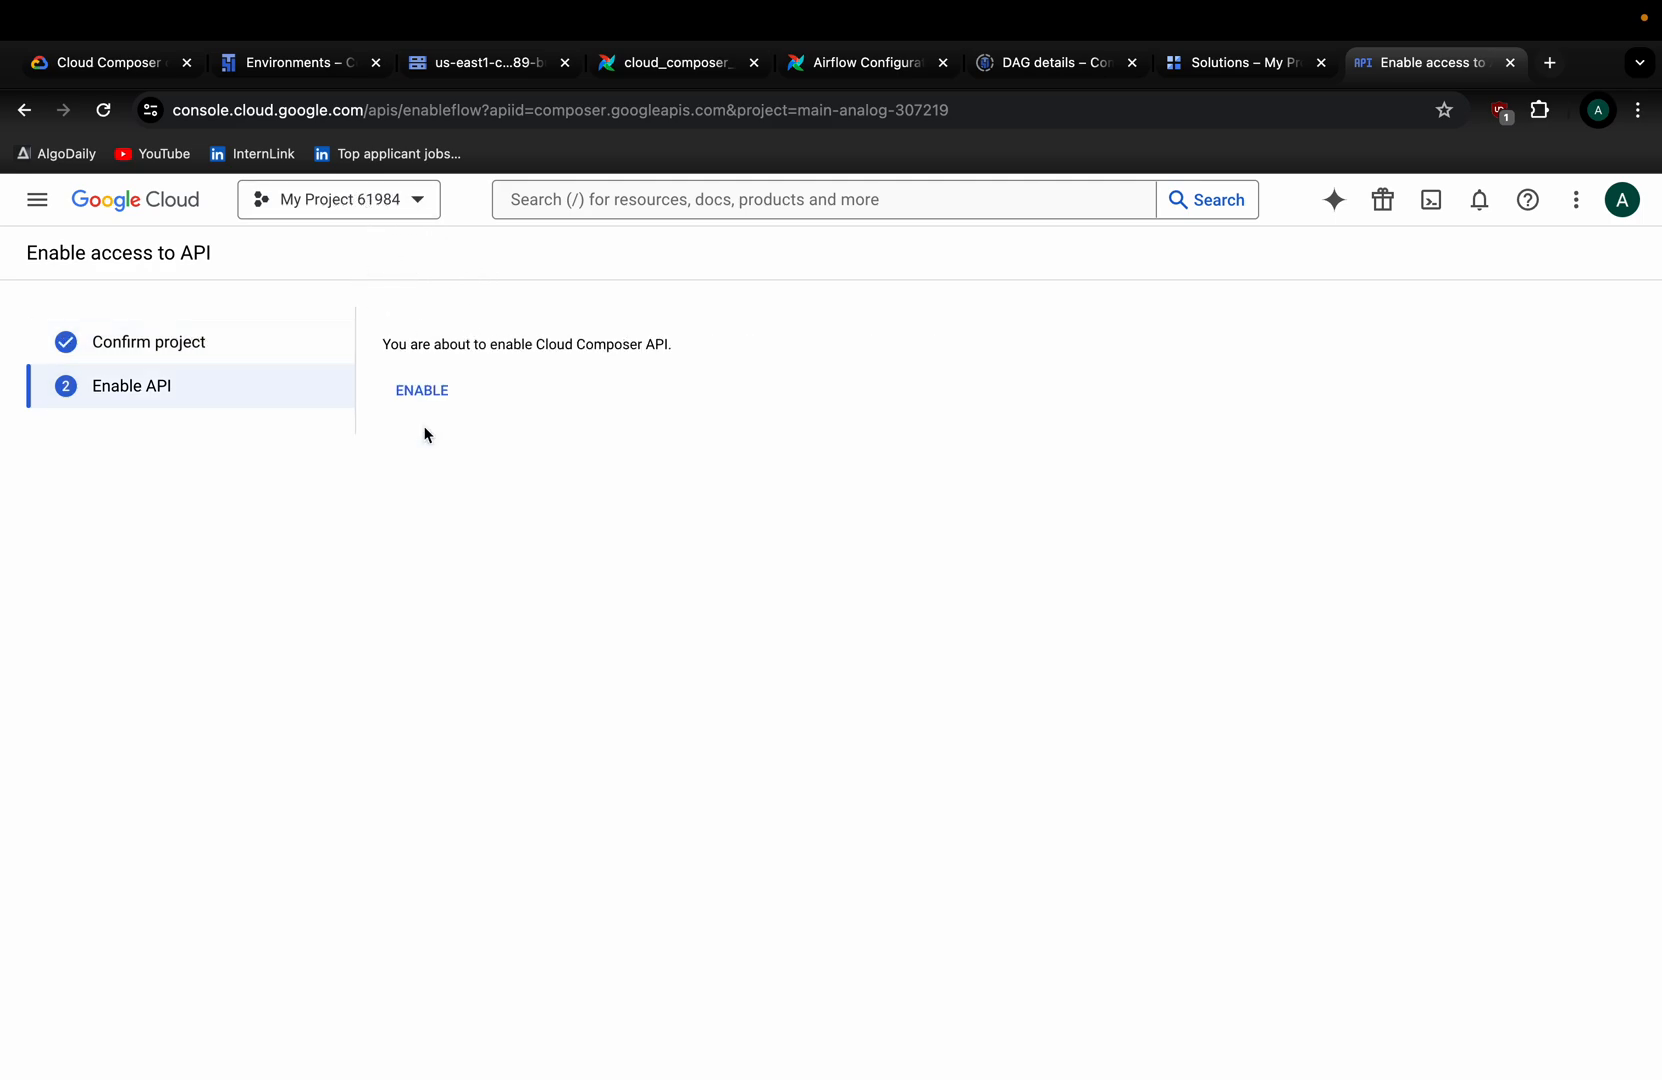
left_click_drag(443, 347, 667, 374)
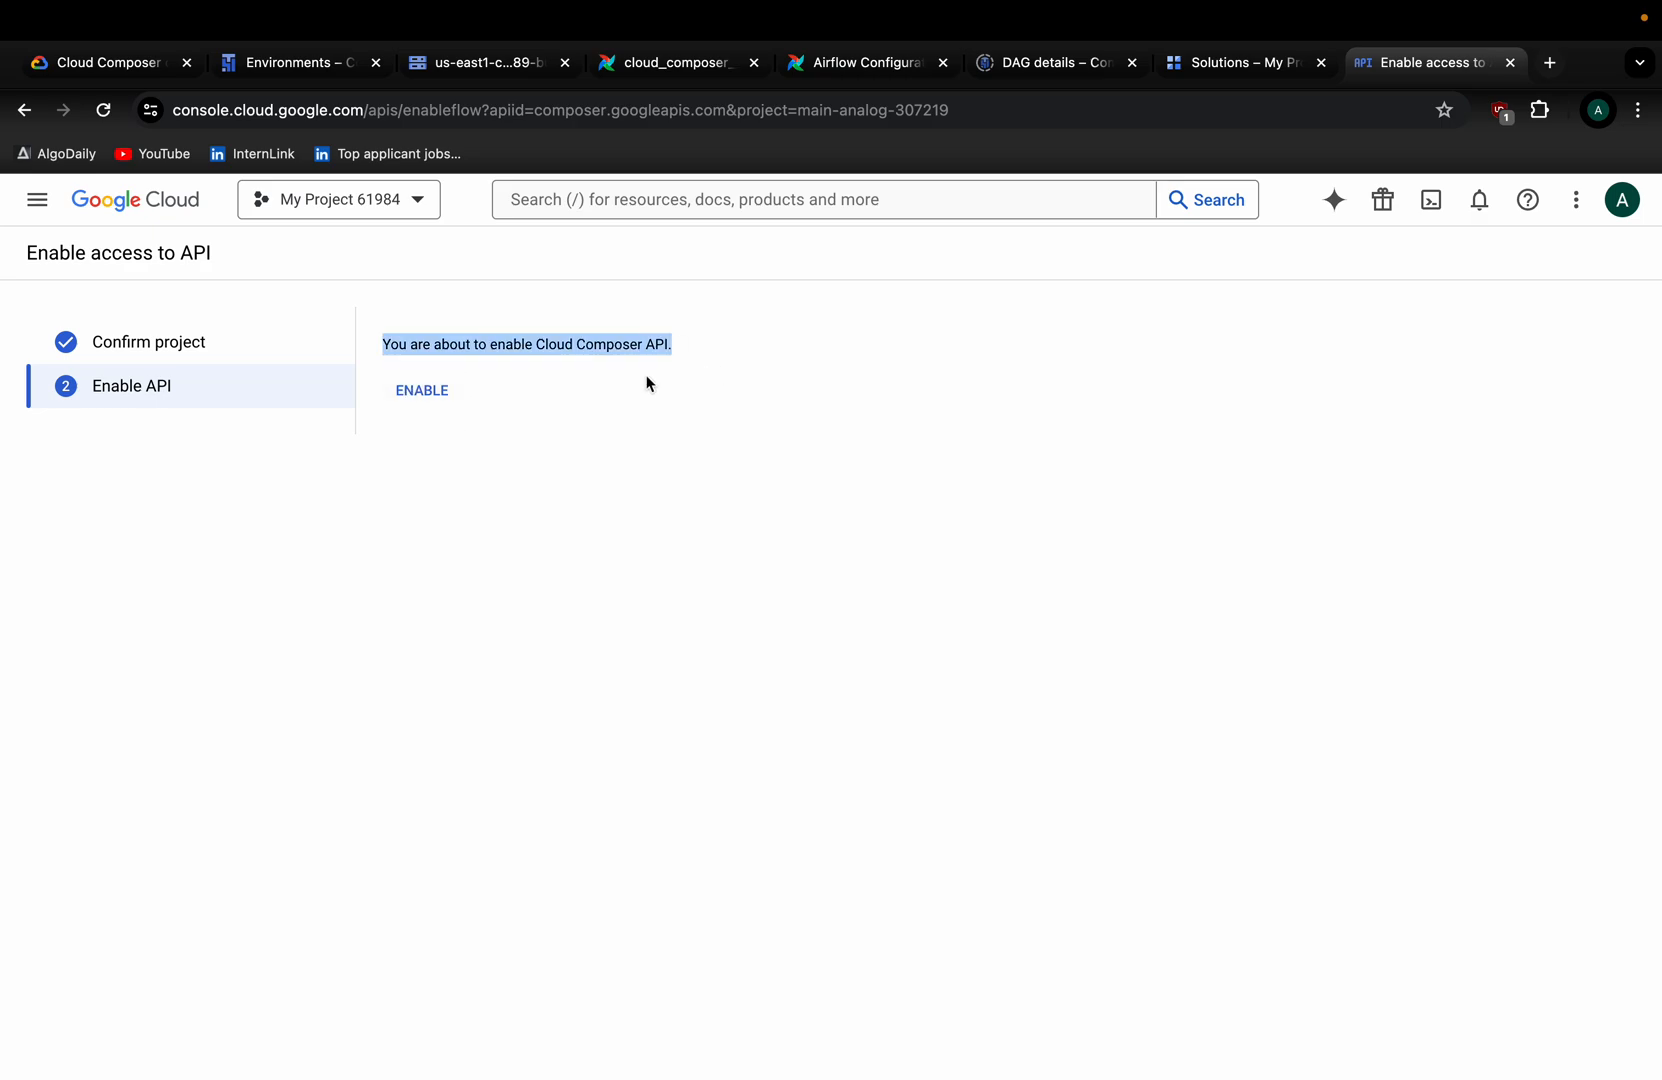
left_click(413, 392)
left_click(1510, 62)
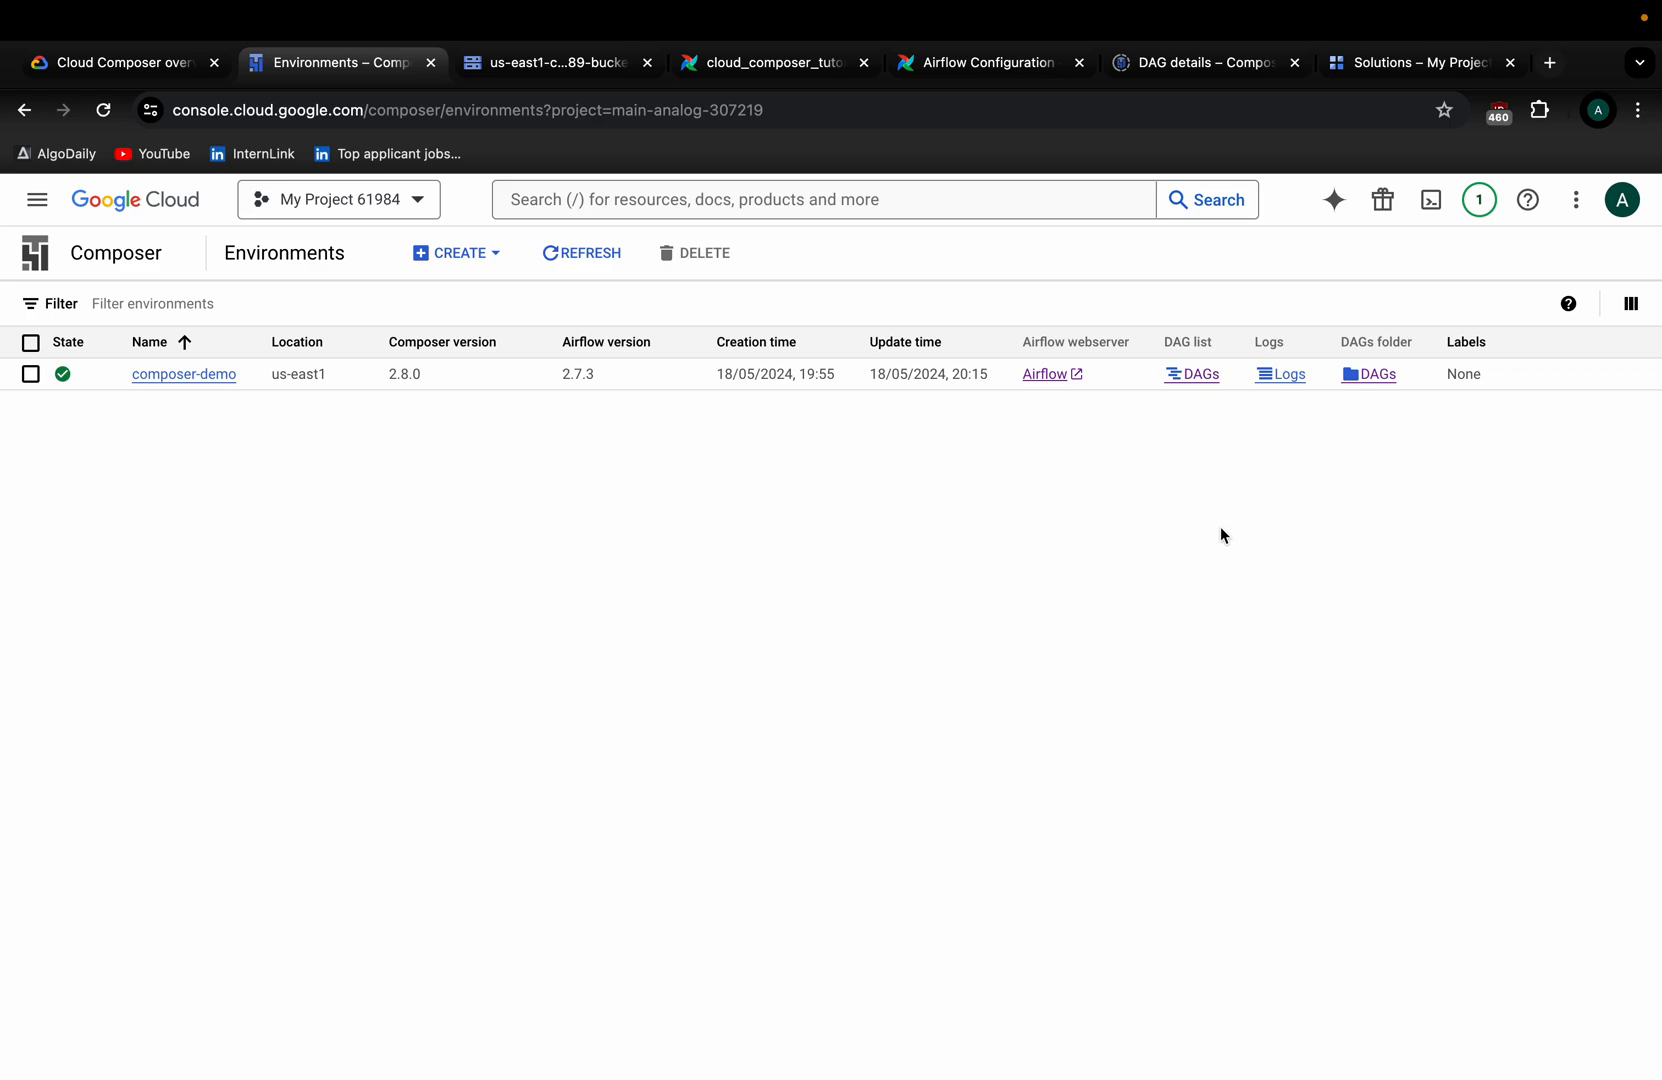
left_click(459, 262)
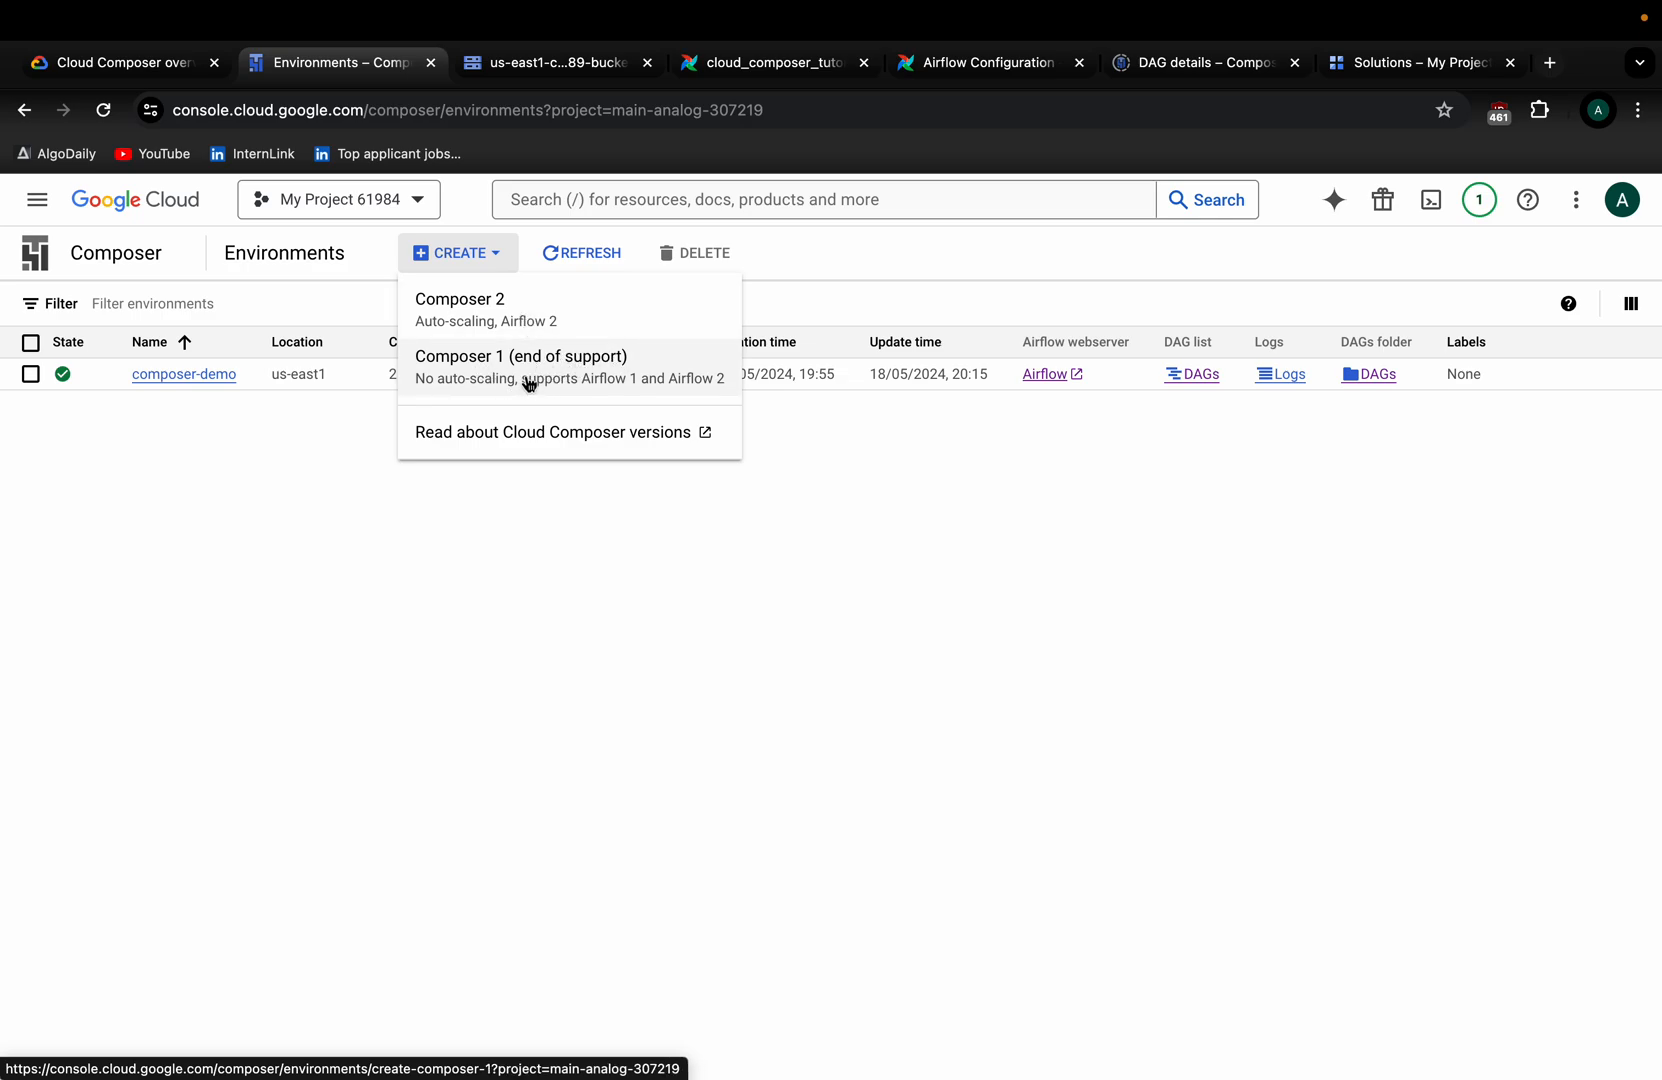
Start a Composer 2 environment named composer-demo-lab.
left_click(543, 318)
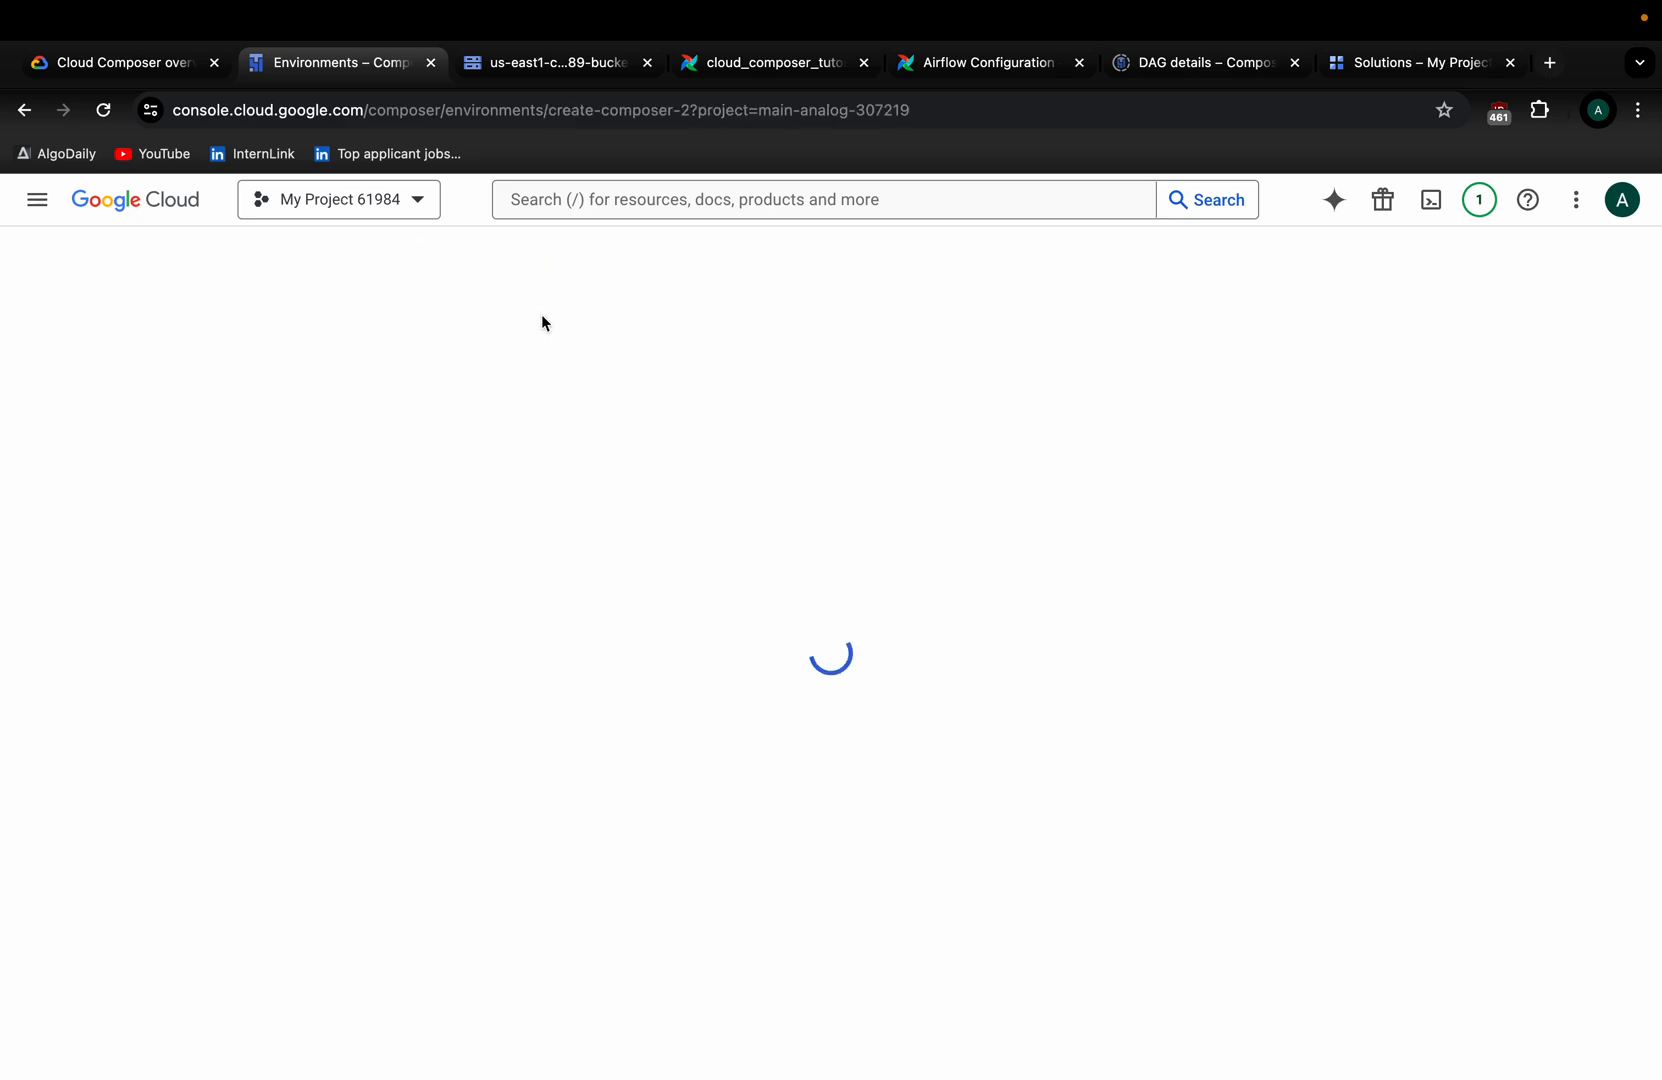
left_click(160, 440)
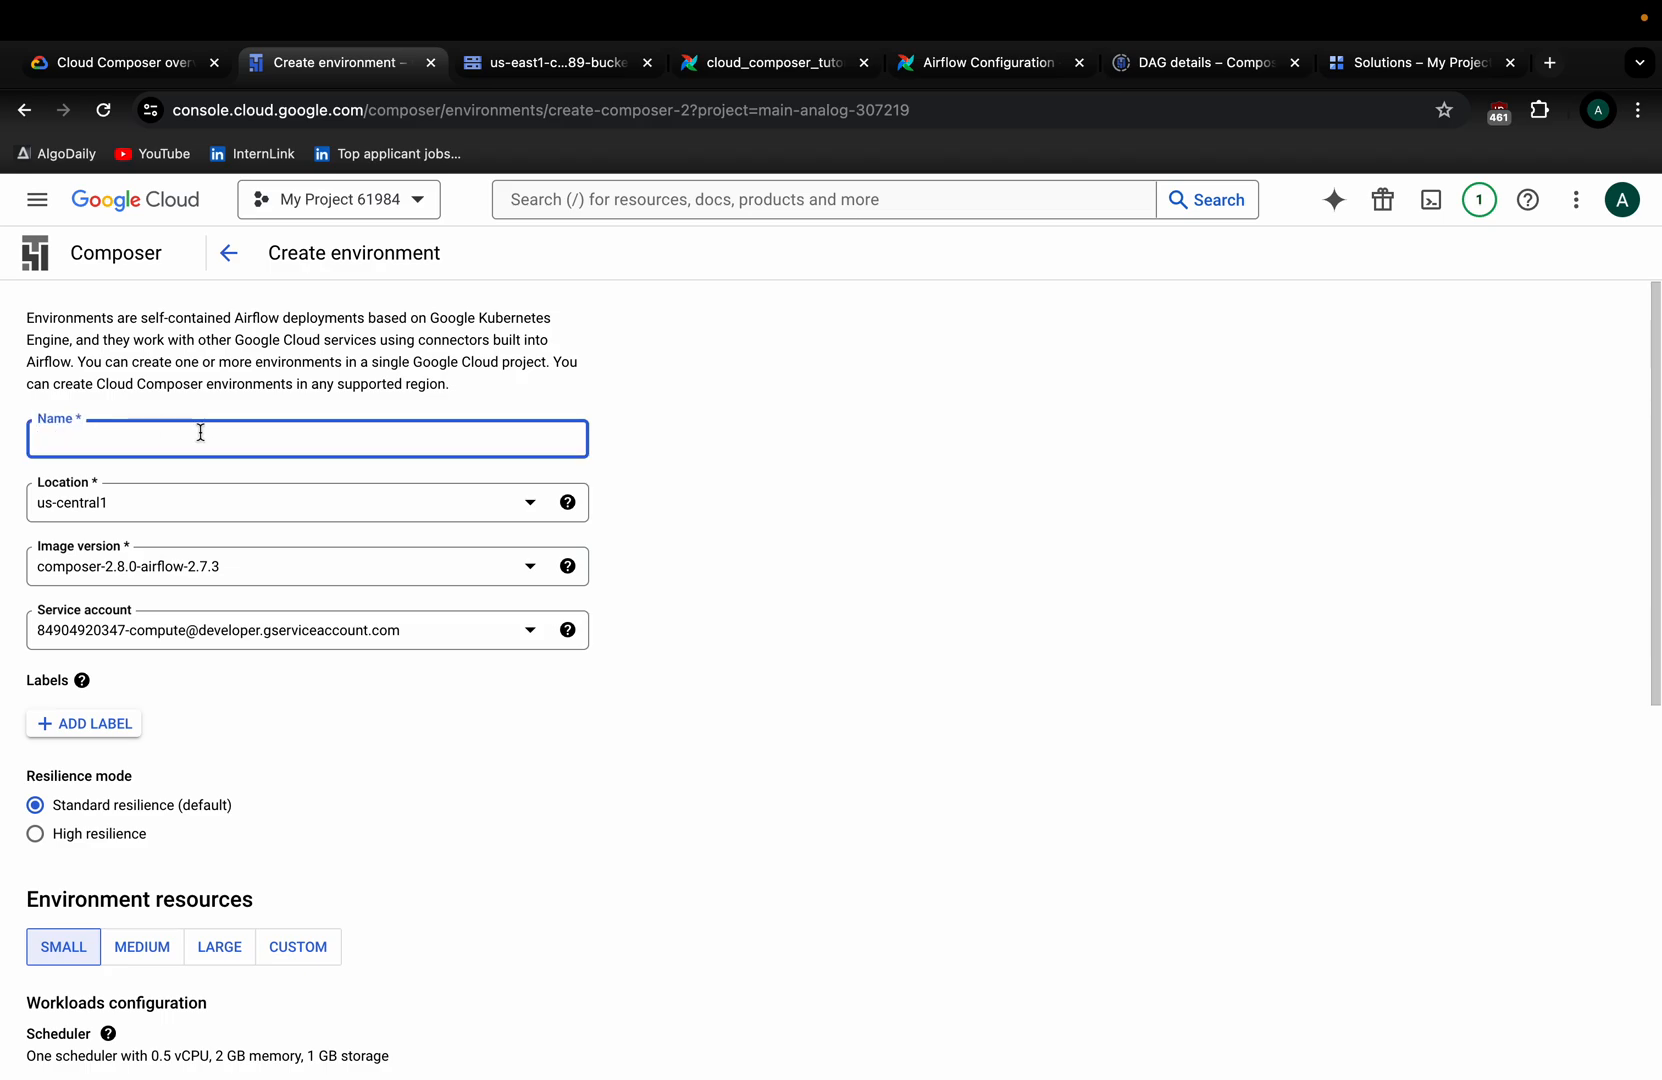
type("composer-demo-lab")
Keep us-central1 and composer-2.8.0-airflow-2.7.3, and choose the Compute Engine default service account.
left_click(171, 510)
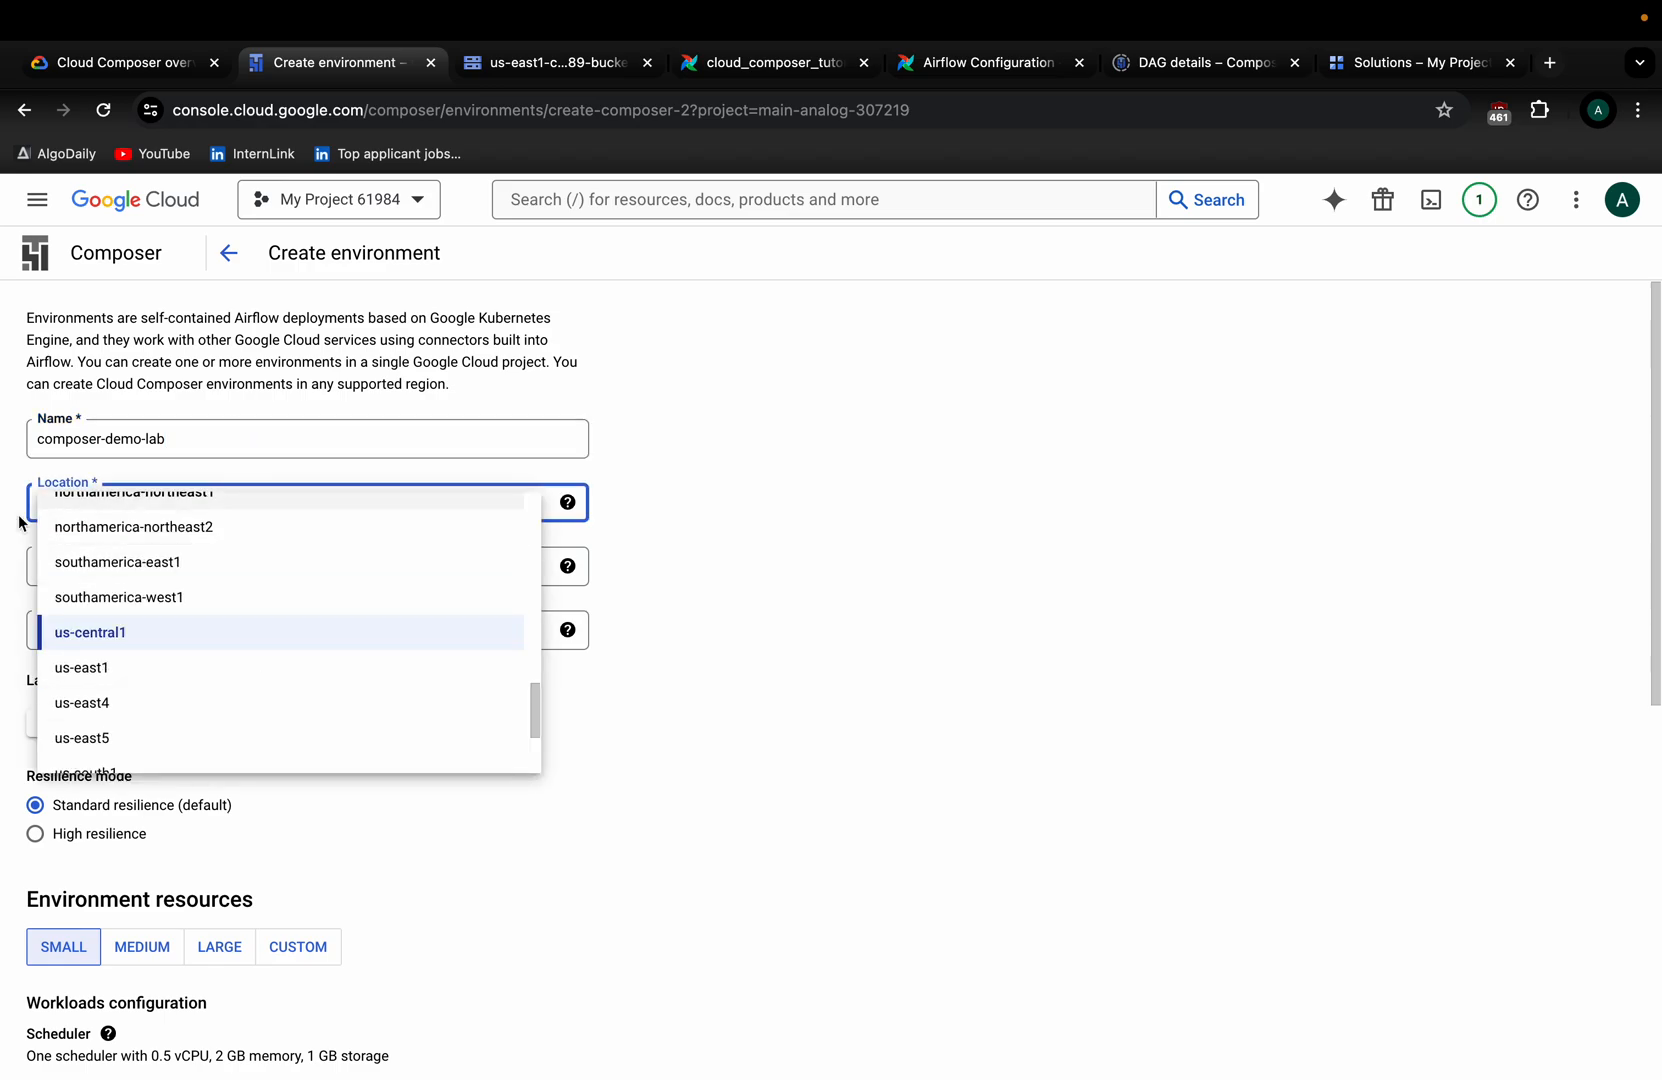
left_click(788, 577)
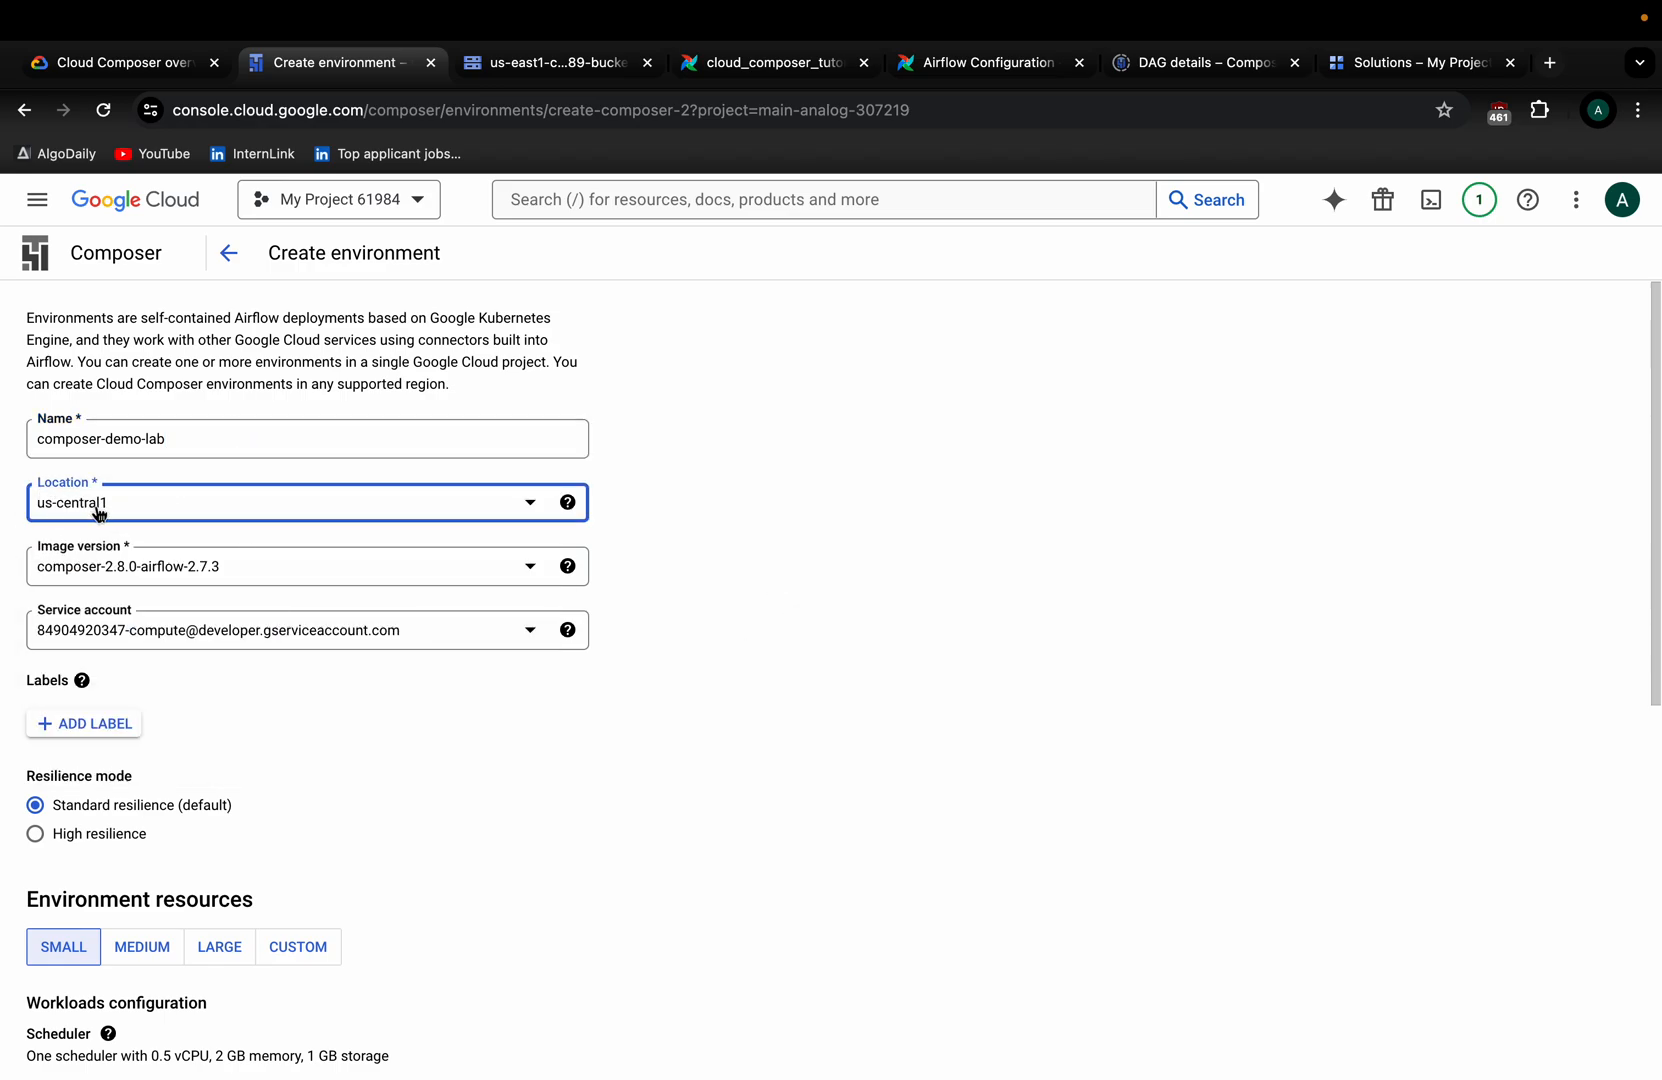
left_click(172, 519)
scroll(150, 670, "down", 1)
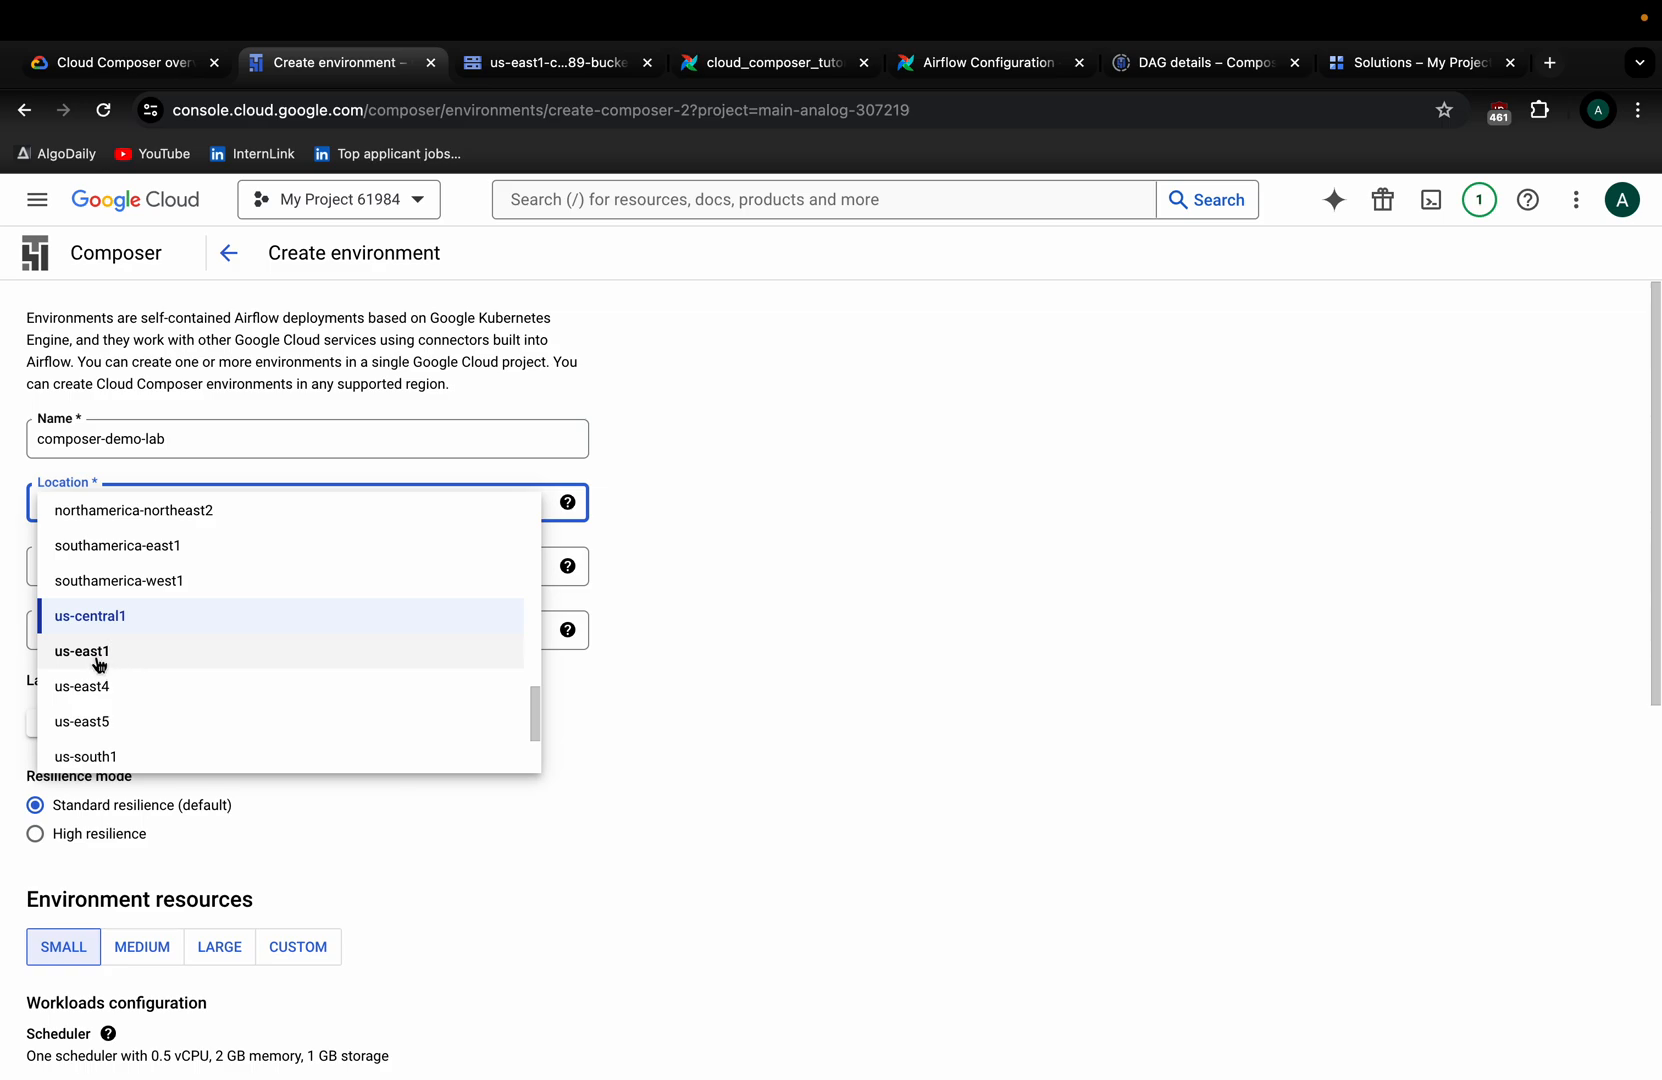
left_click(836, 606)
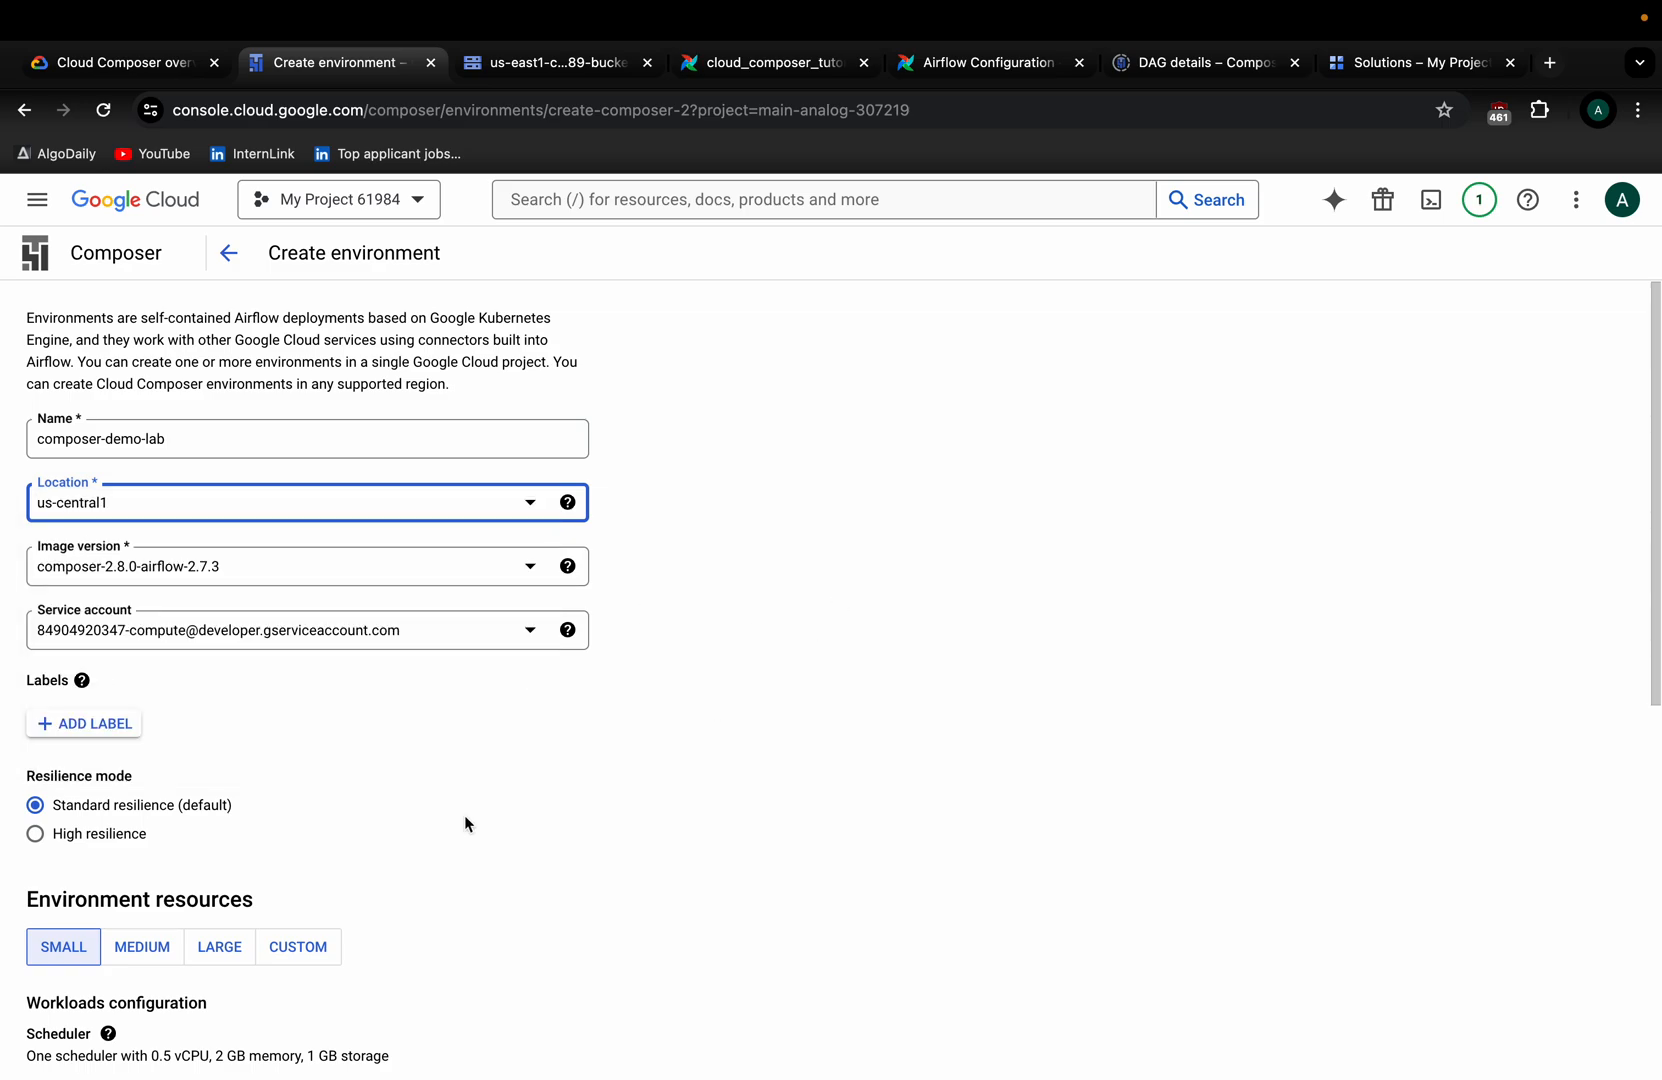
scroll(345, 853, "down", 1)
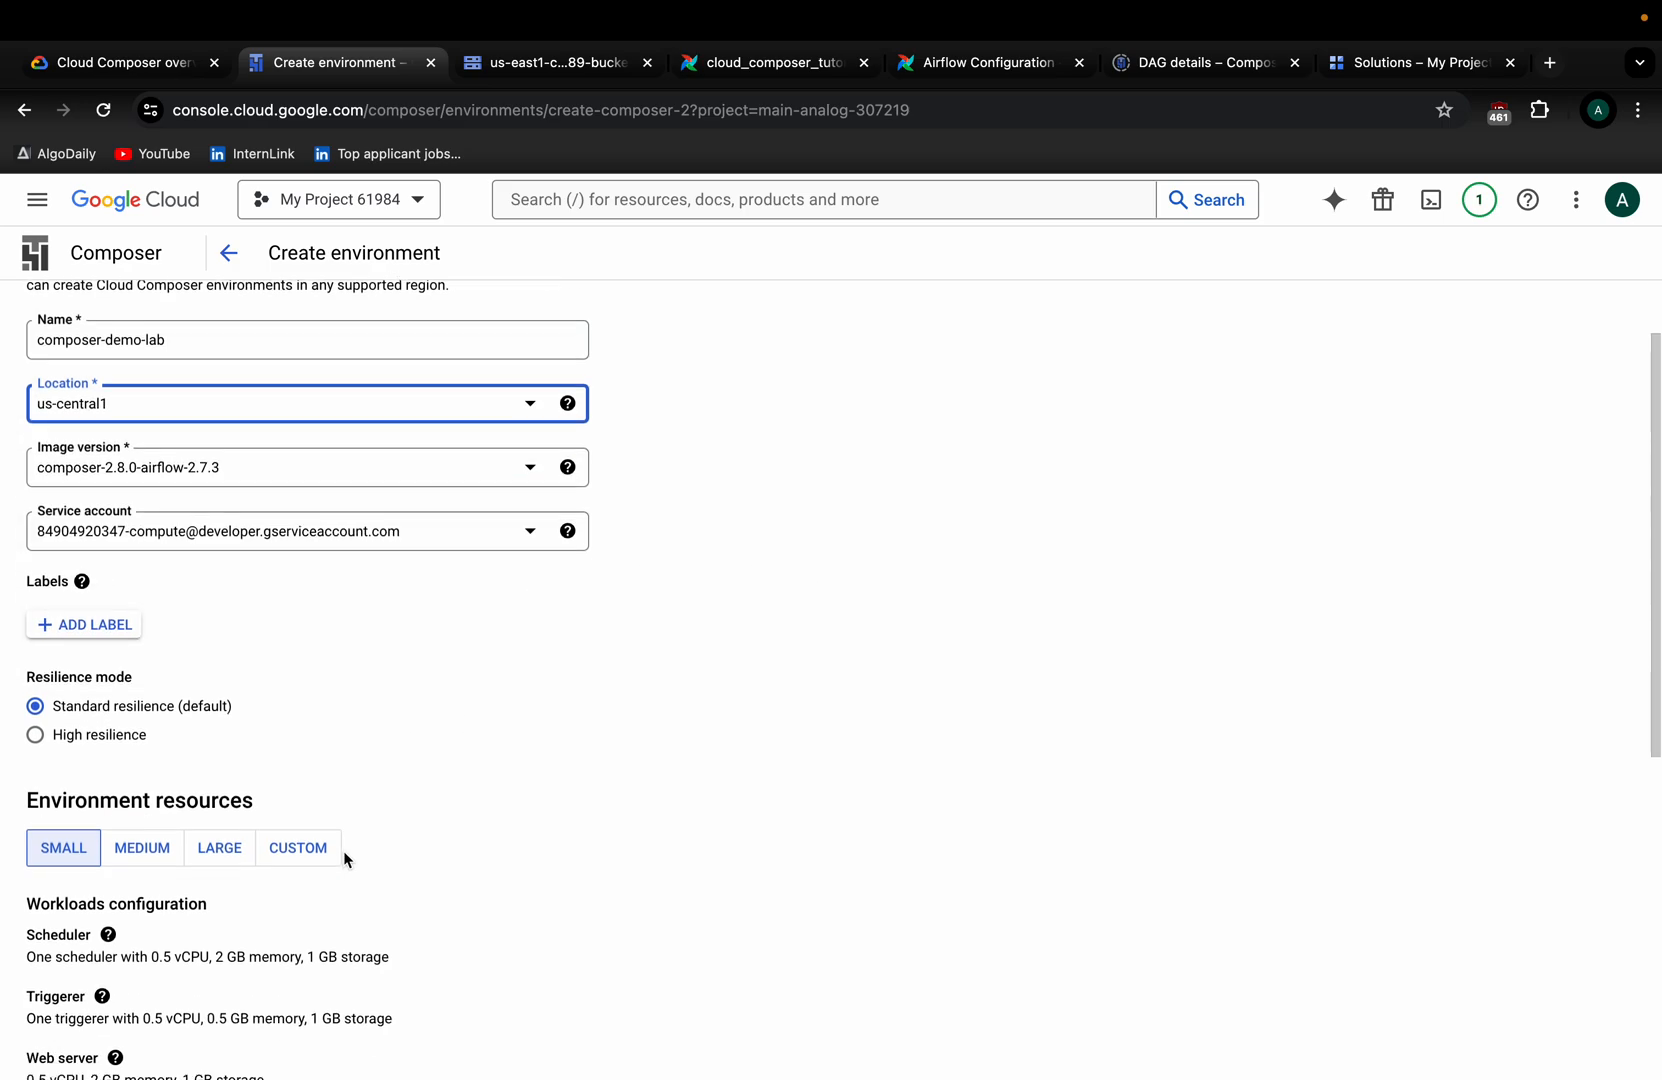
left_click(262, 468)
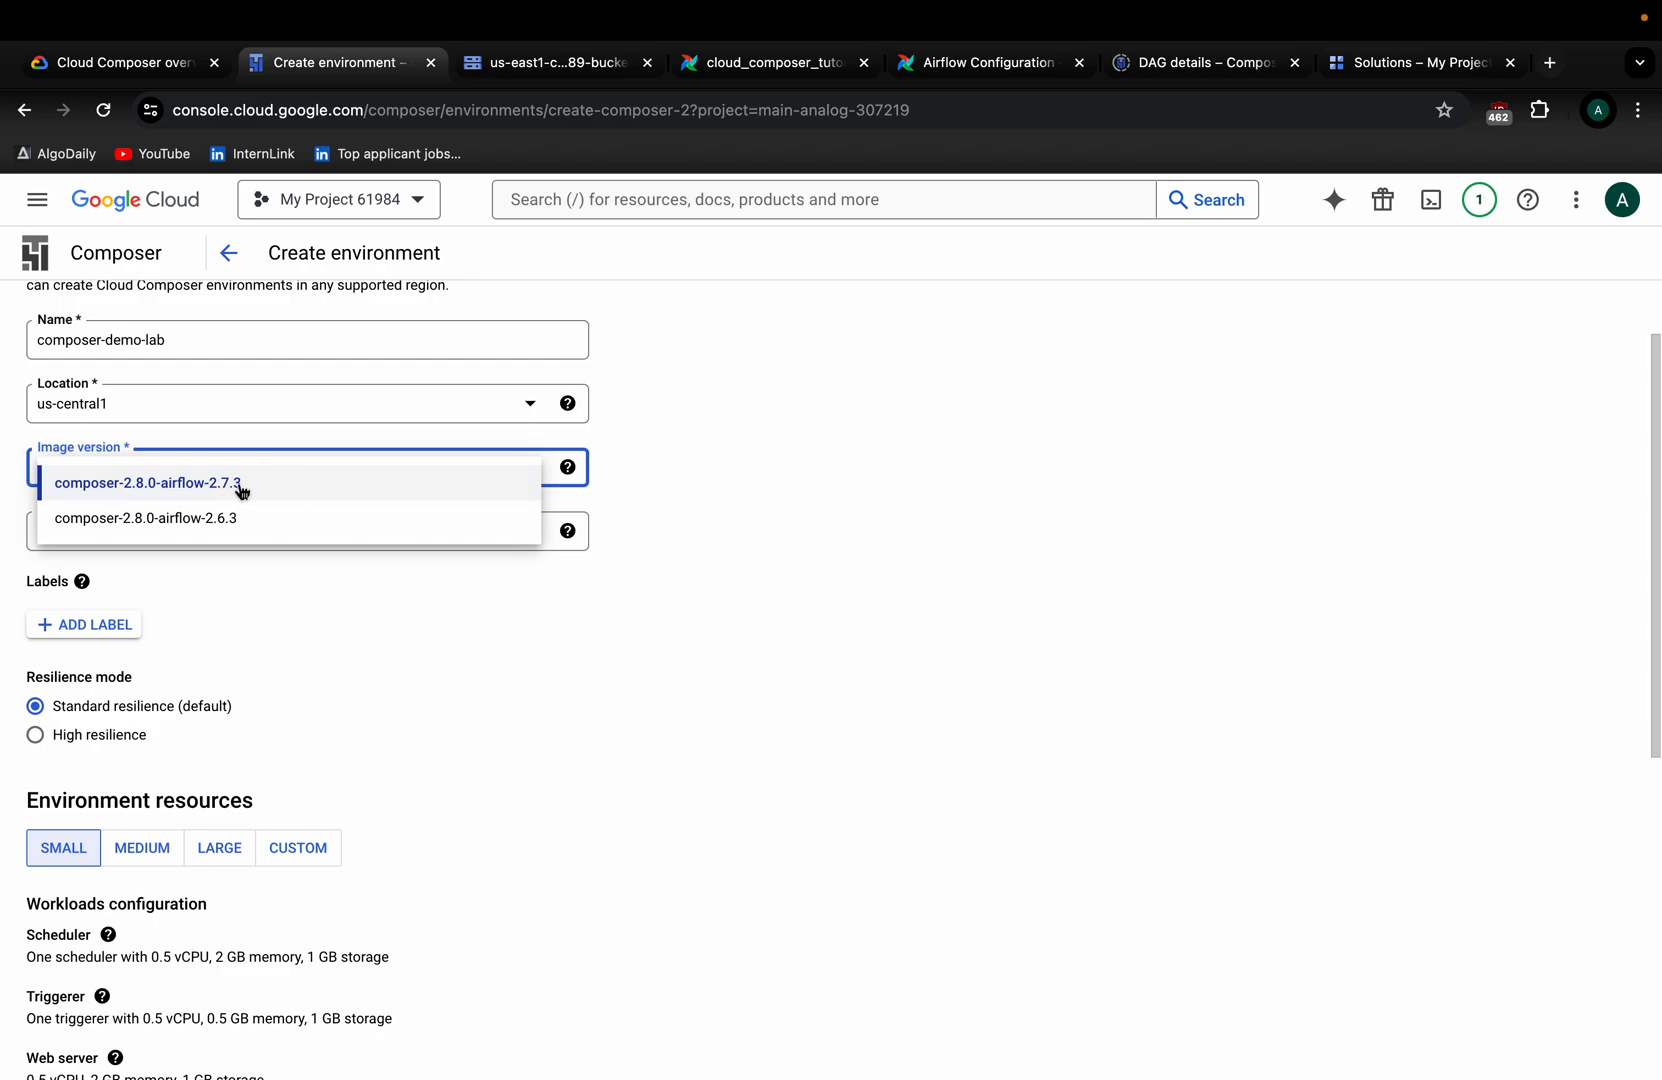
left_click(700, 500)
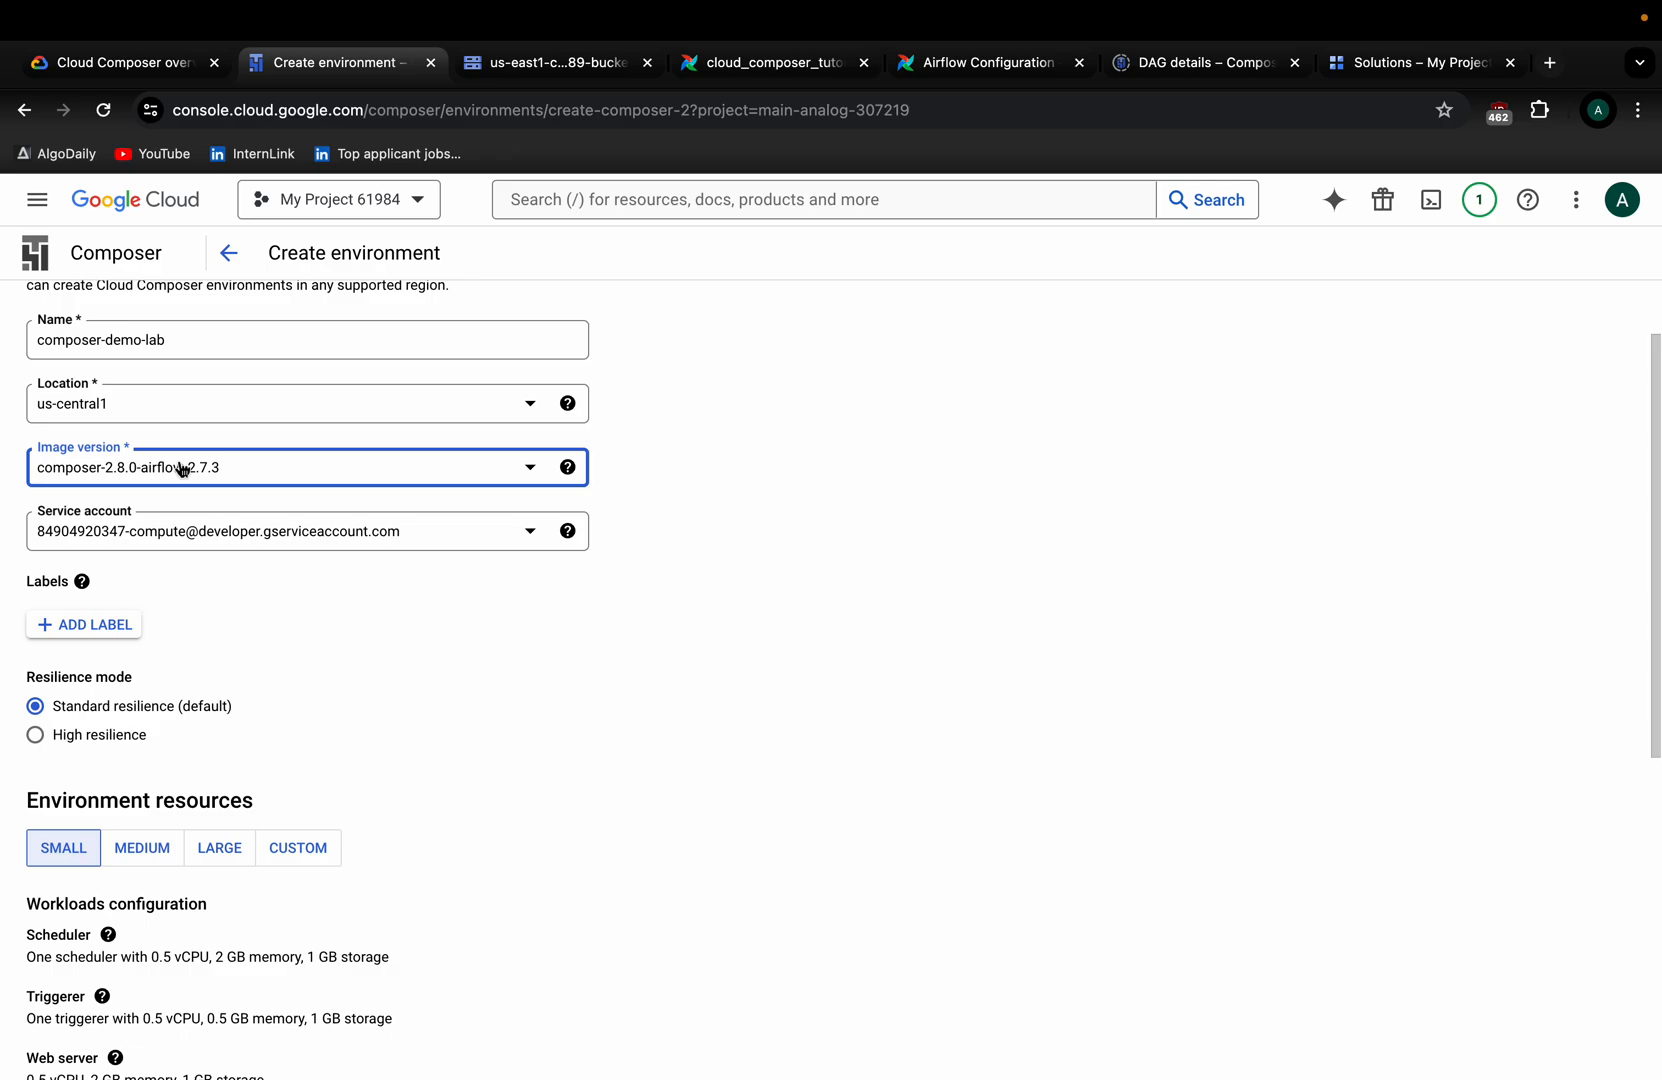
left_click(416, 532)
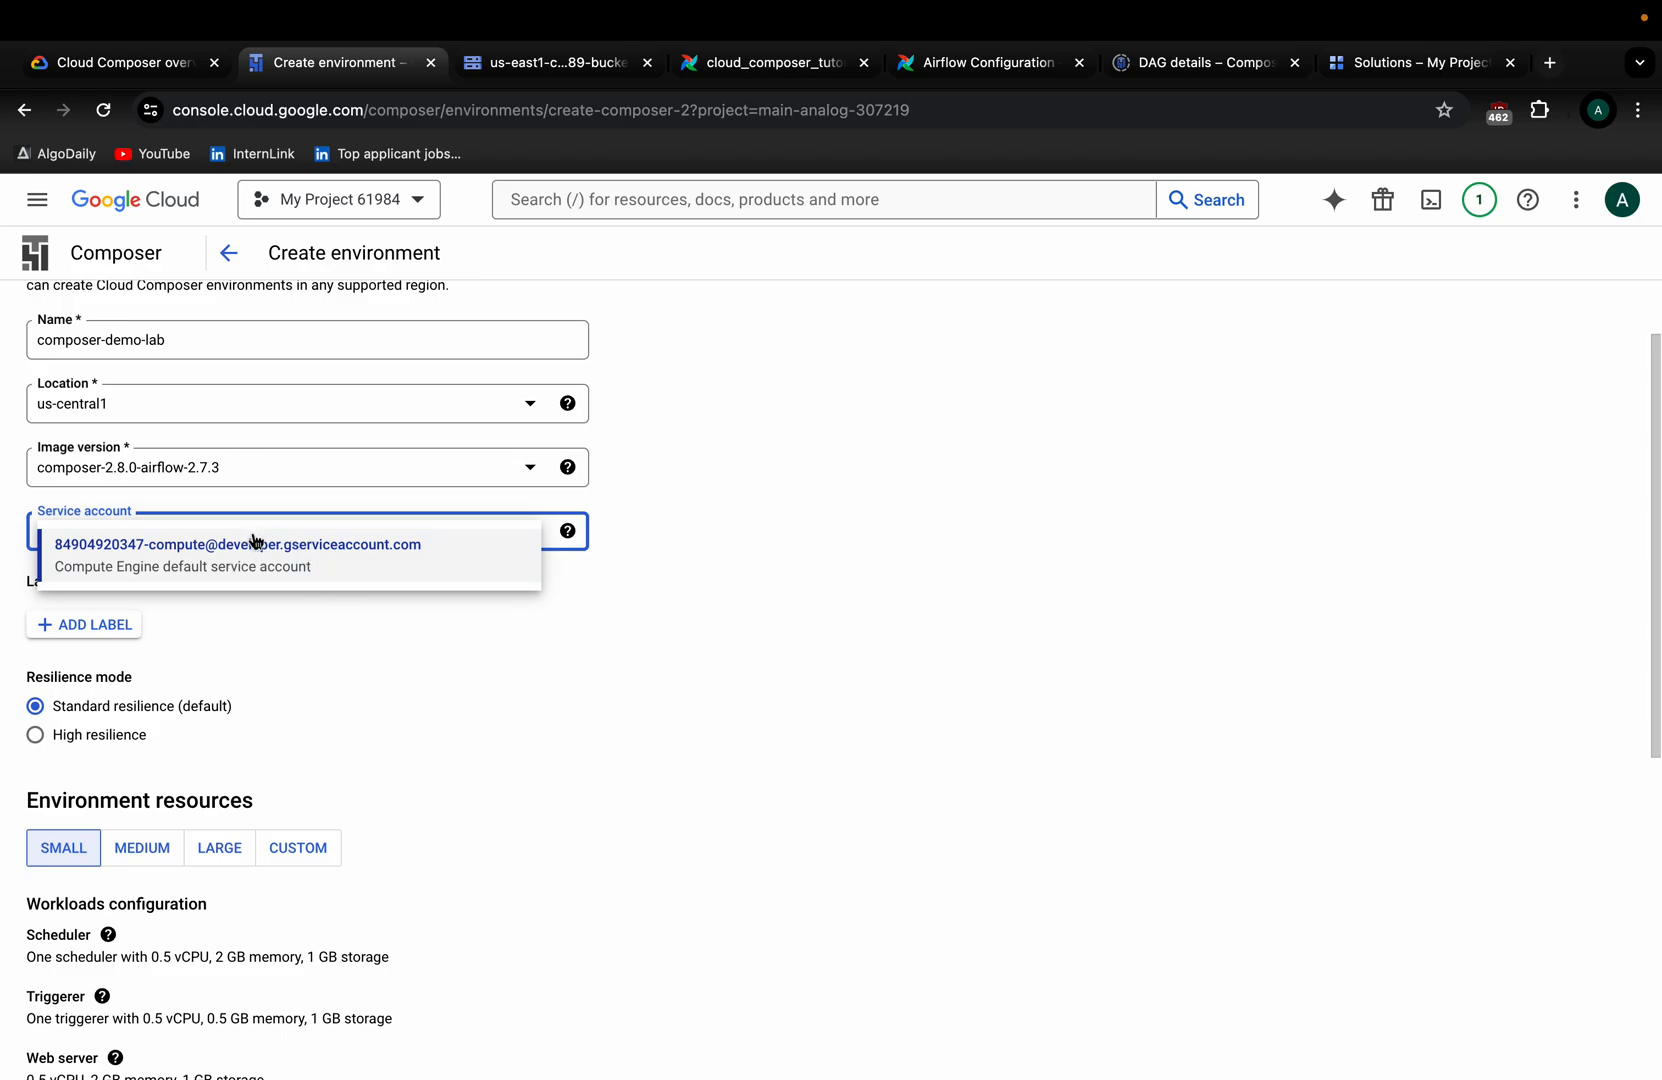
left_click(293, 561)
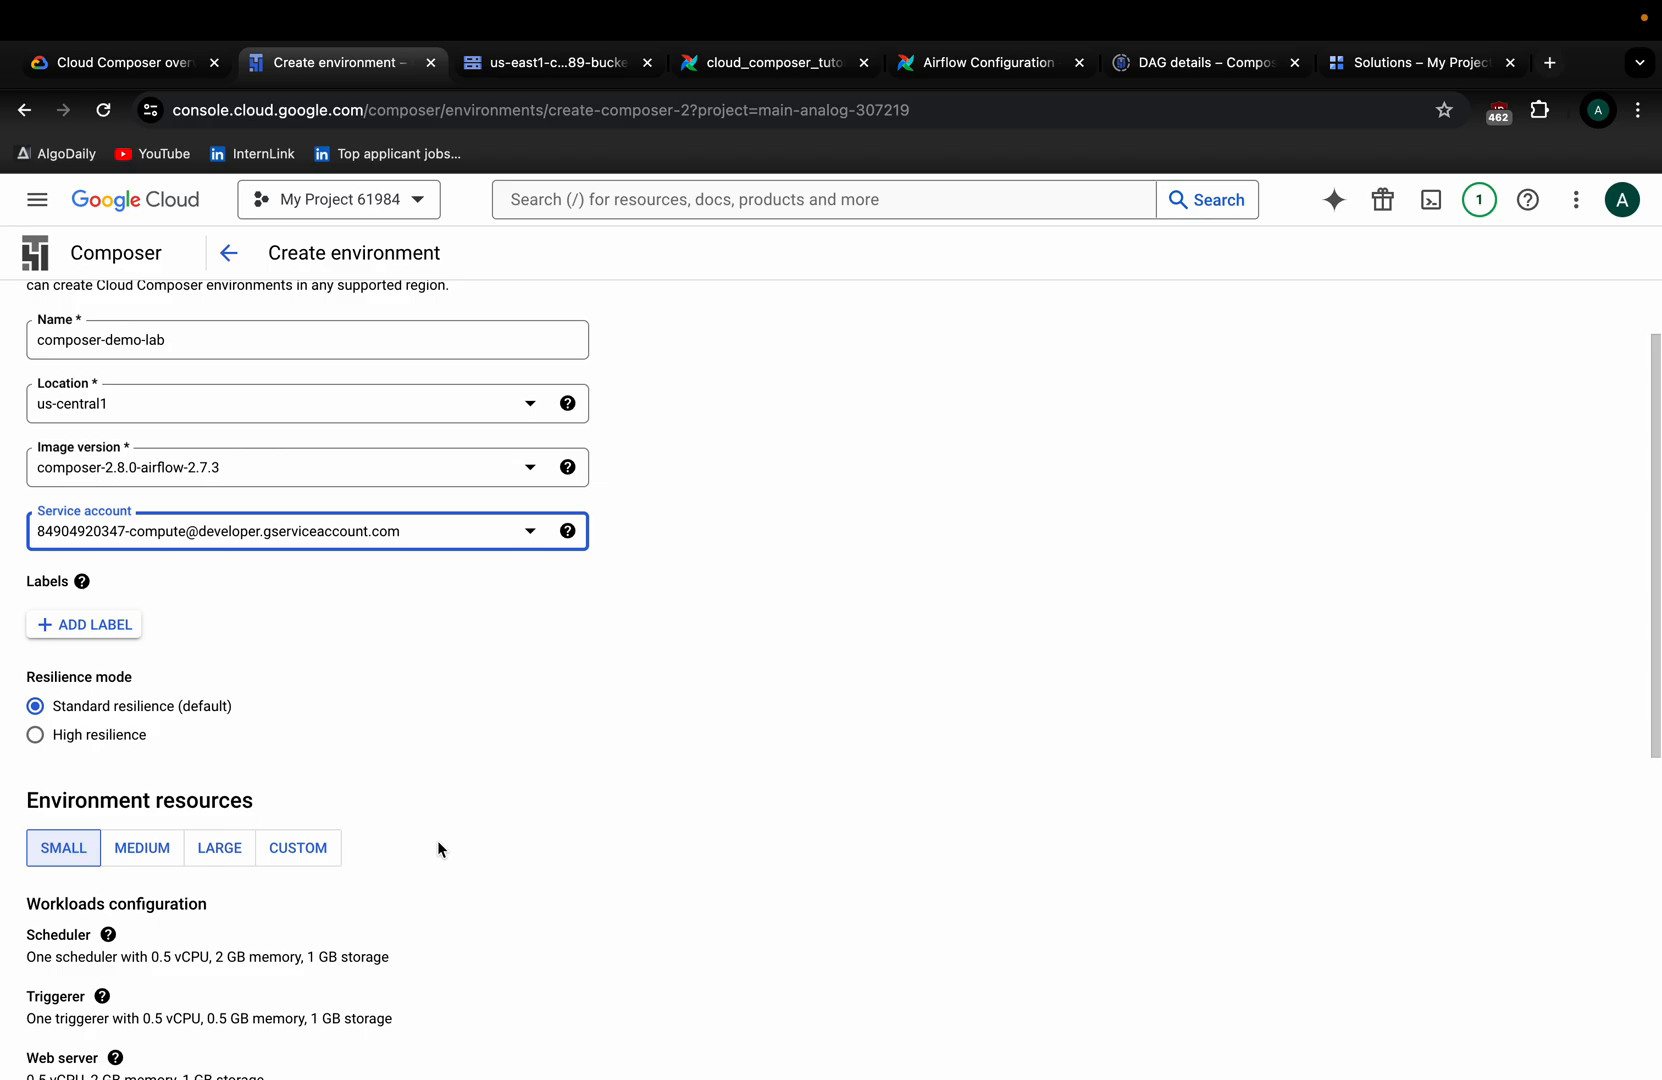
scroll(220, 750, "down", 3)
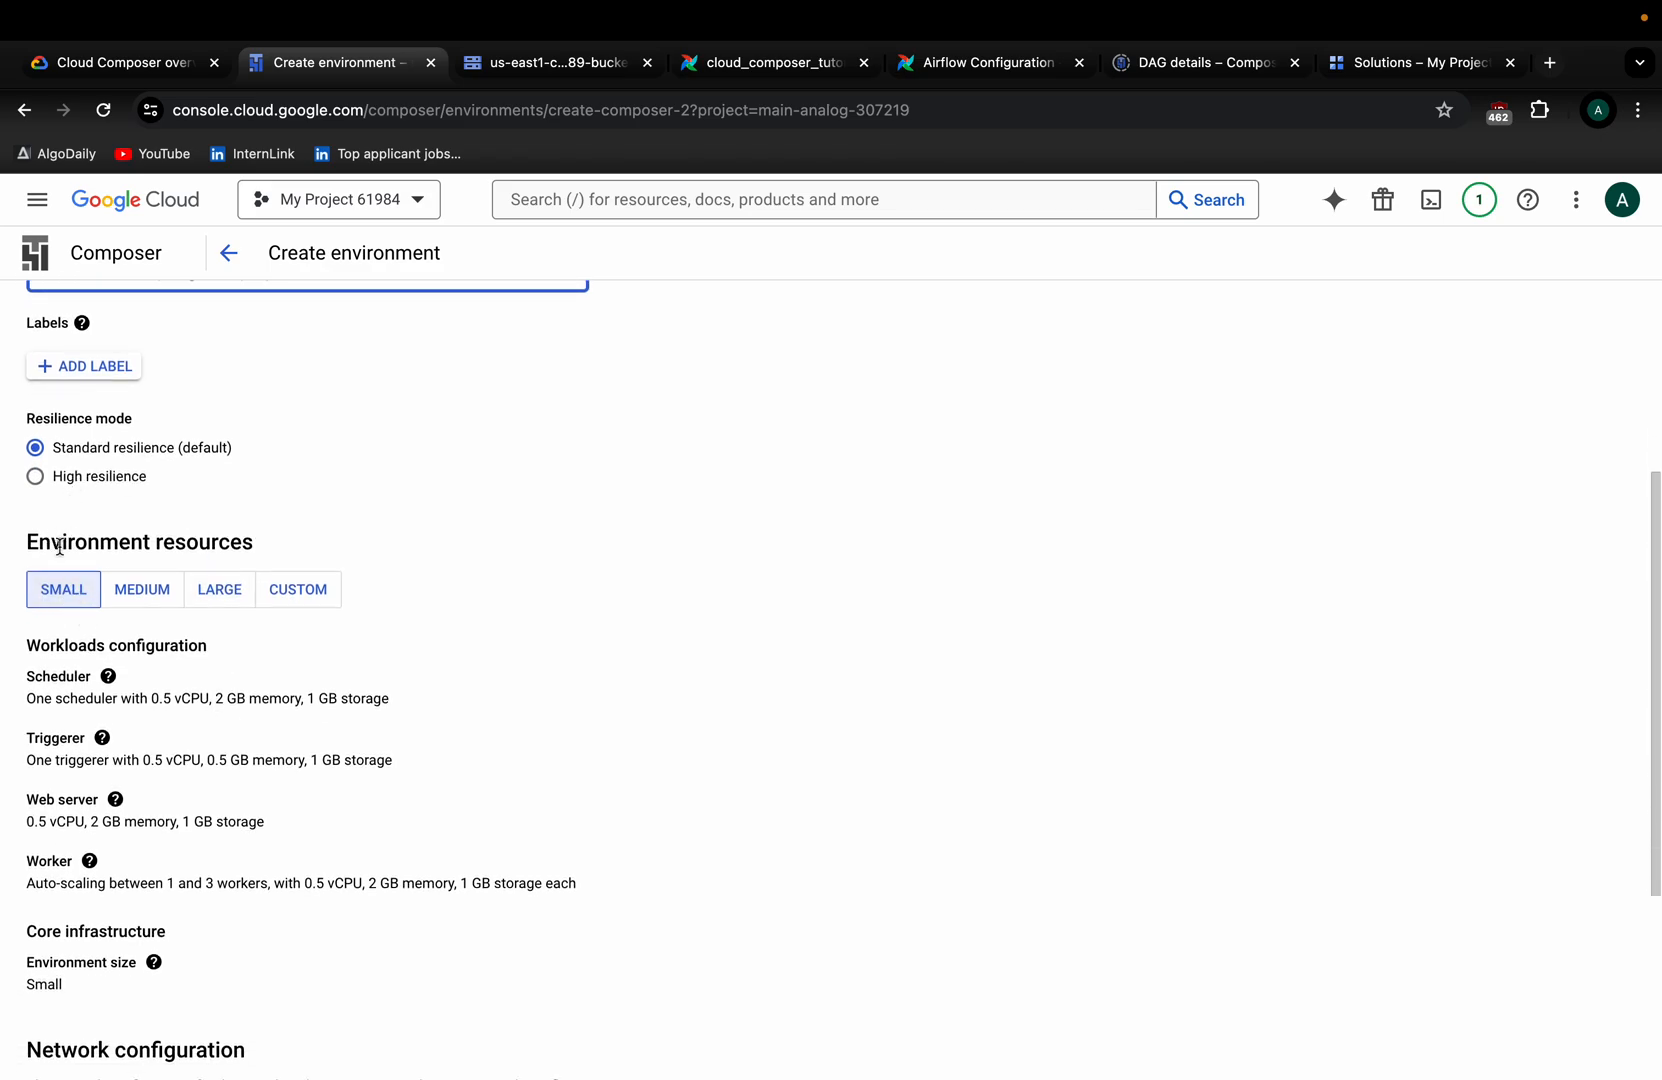
left_click_drag(68, 451, 301, 451)
left_click(301, 451)
scroll(327, 492, "down", 5)
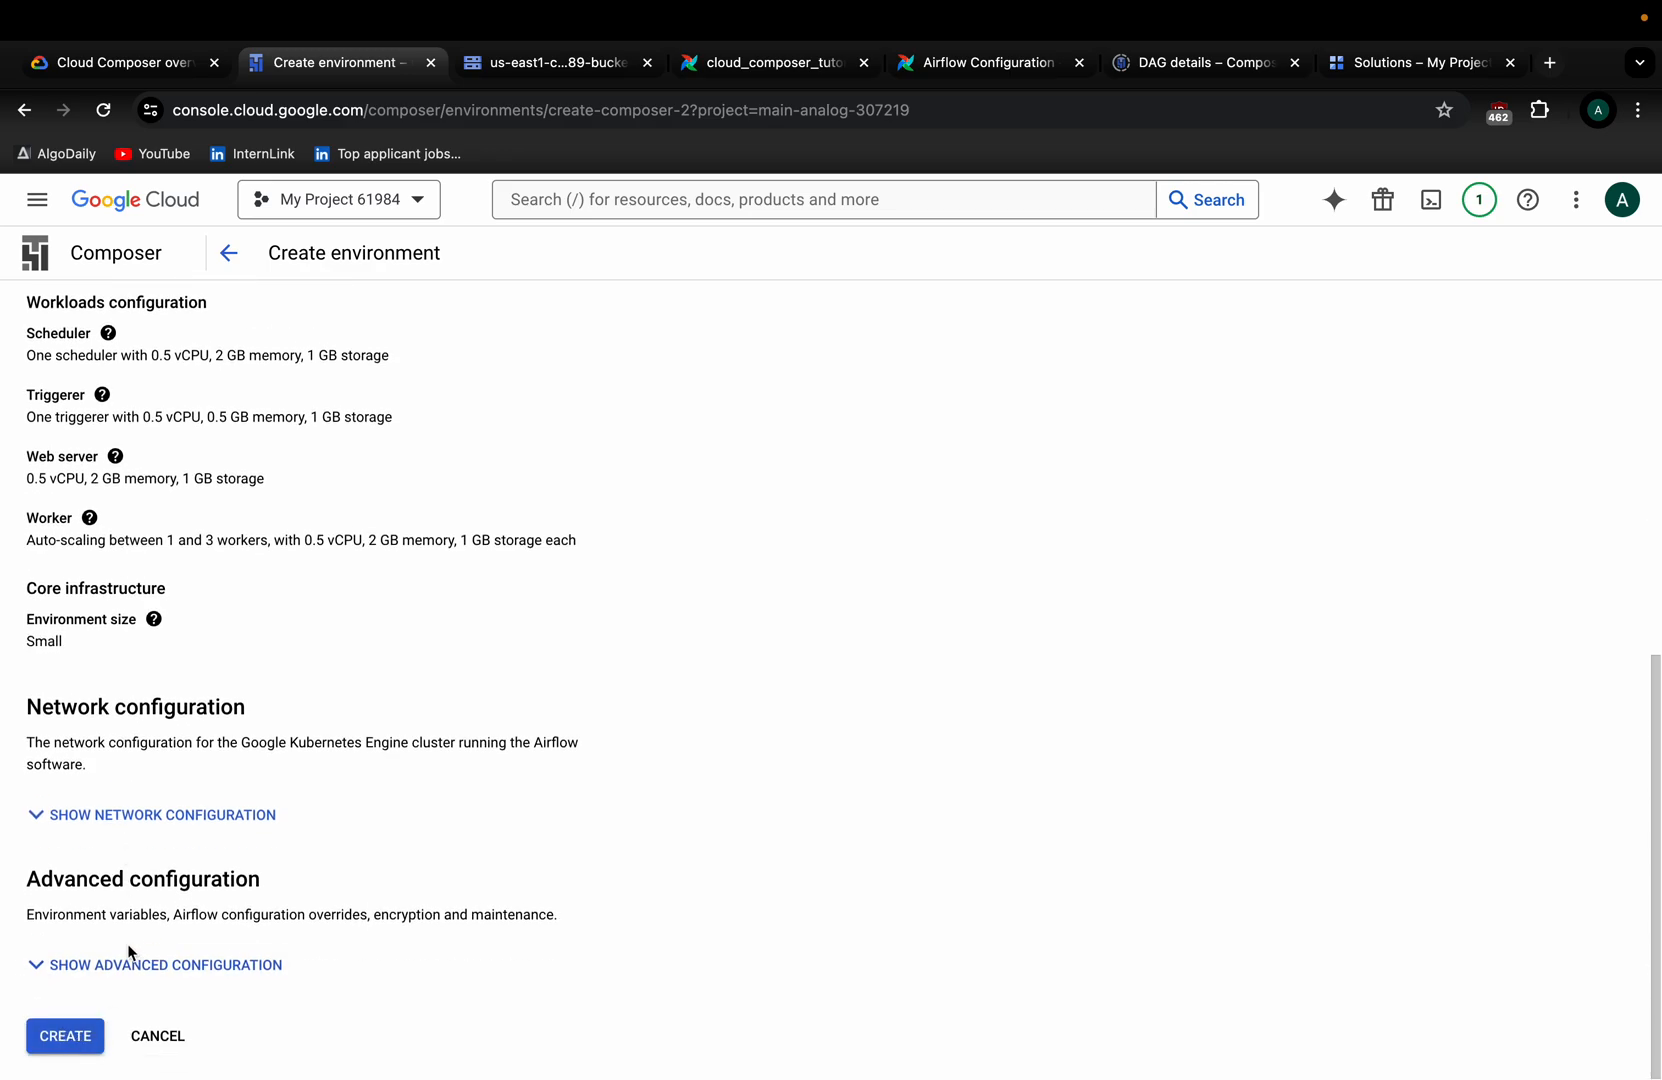
scroll(130, 954, "up", 1)
scroll(130, 954, "down", 1)
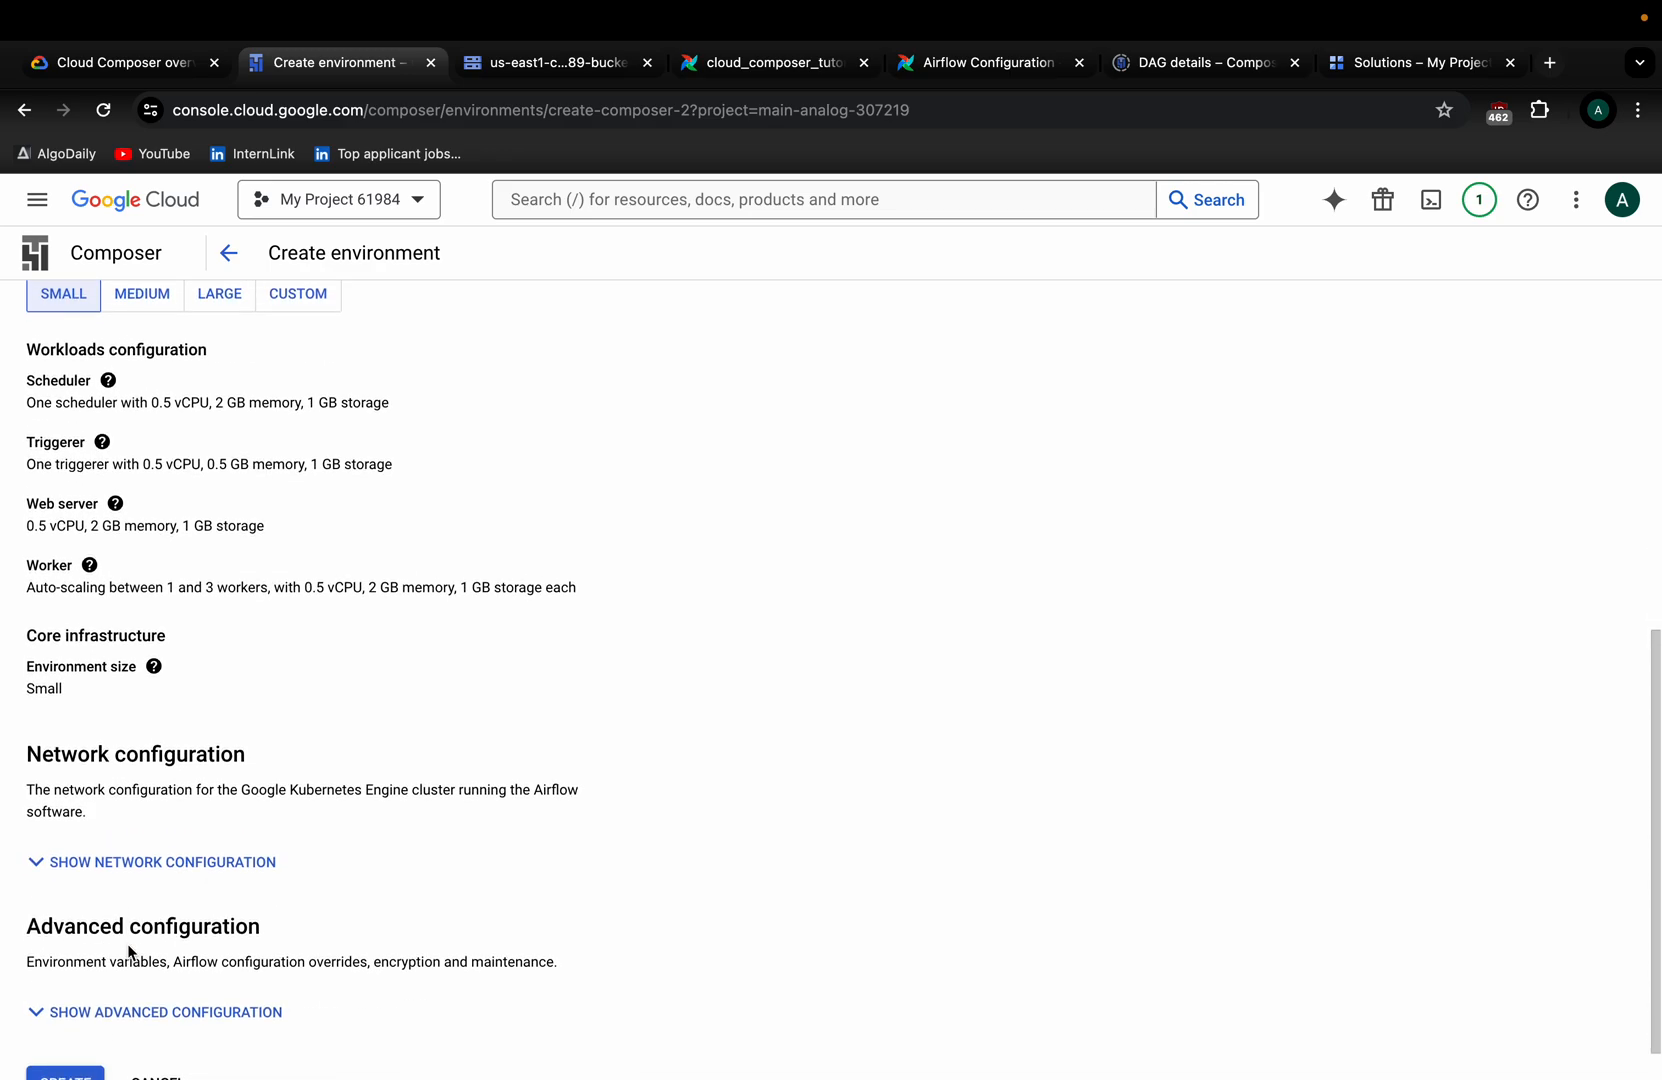
scroll(128, 950, "up", 1)
scroll(127, 943, "up", 4)
scroll(127, 943, "up", 4)
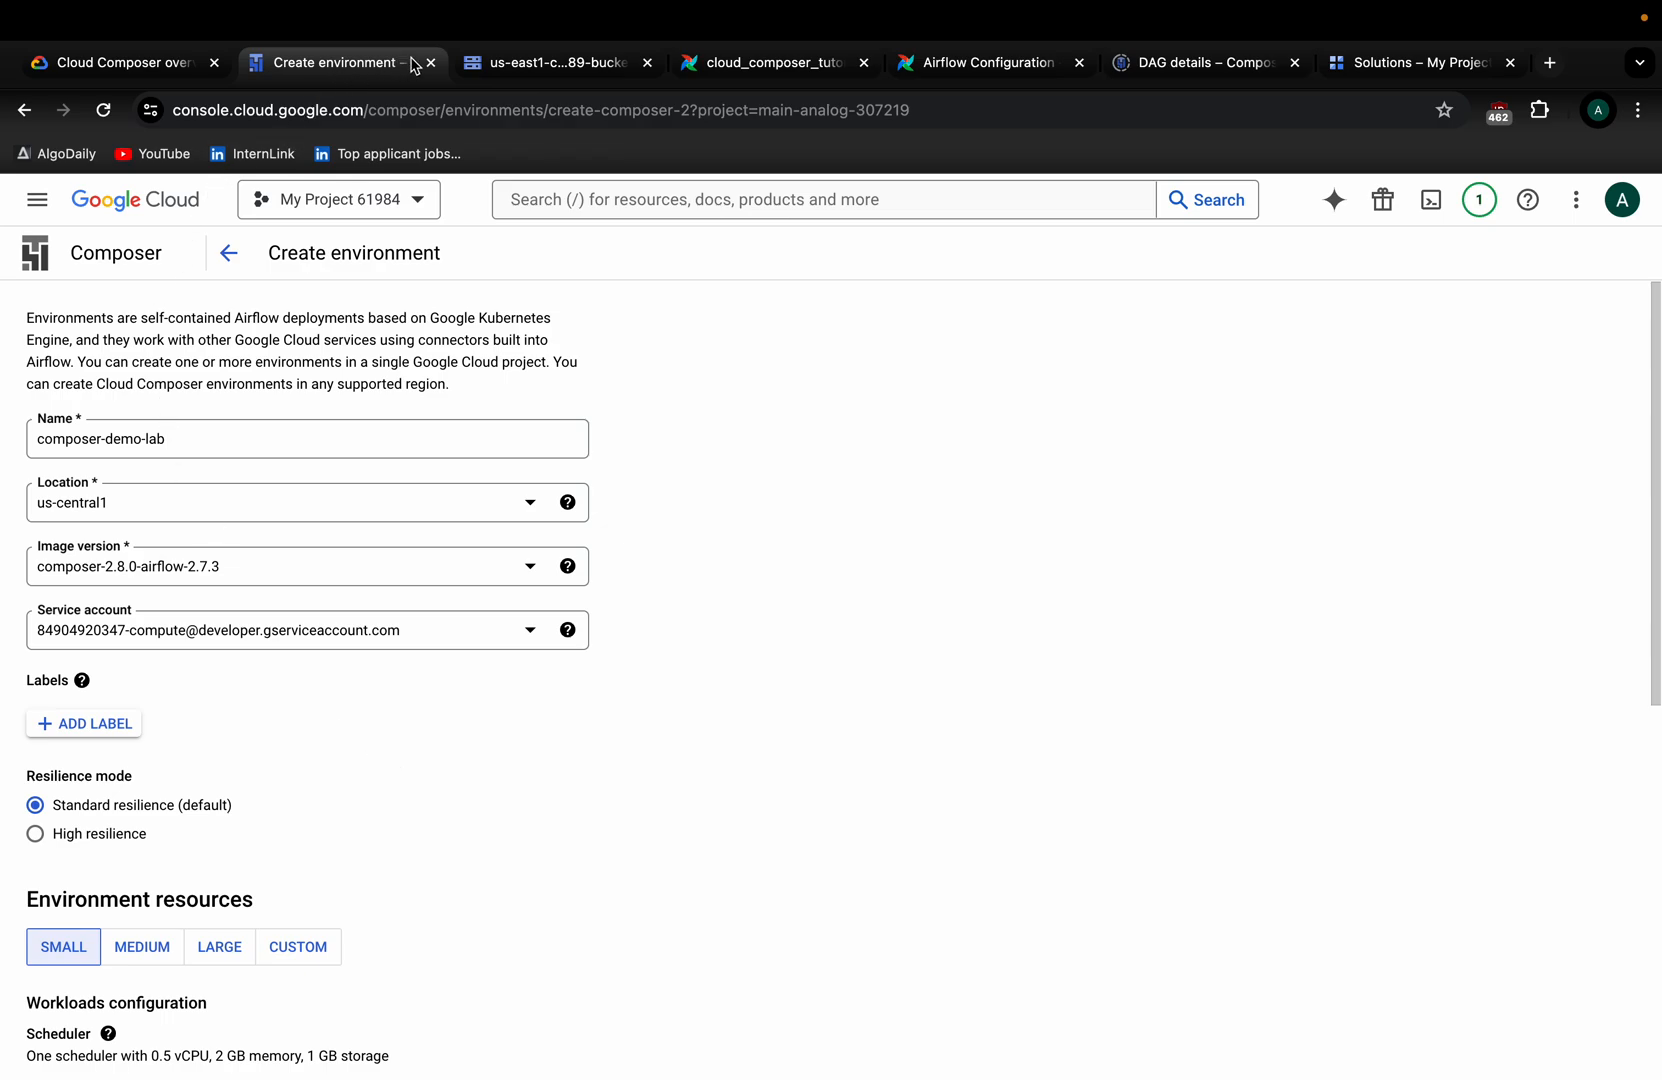
Duplicate the Create environment tab and open IAM for My Project 61984 via search.
right_click(358, 64)
left_click(438, 209)
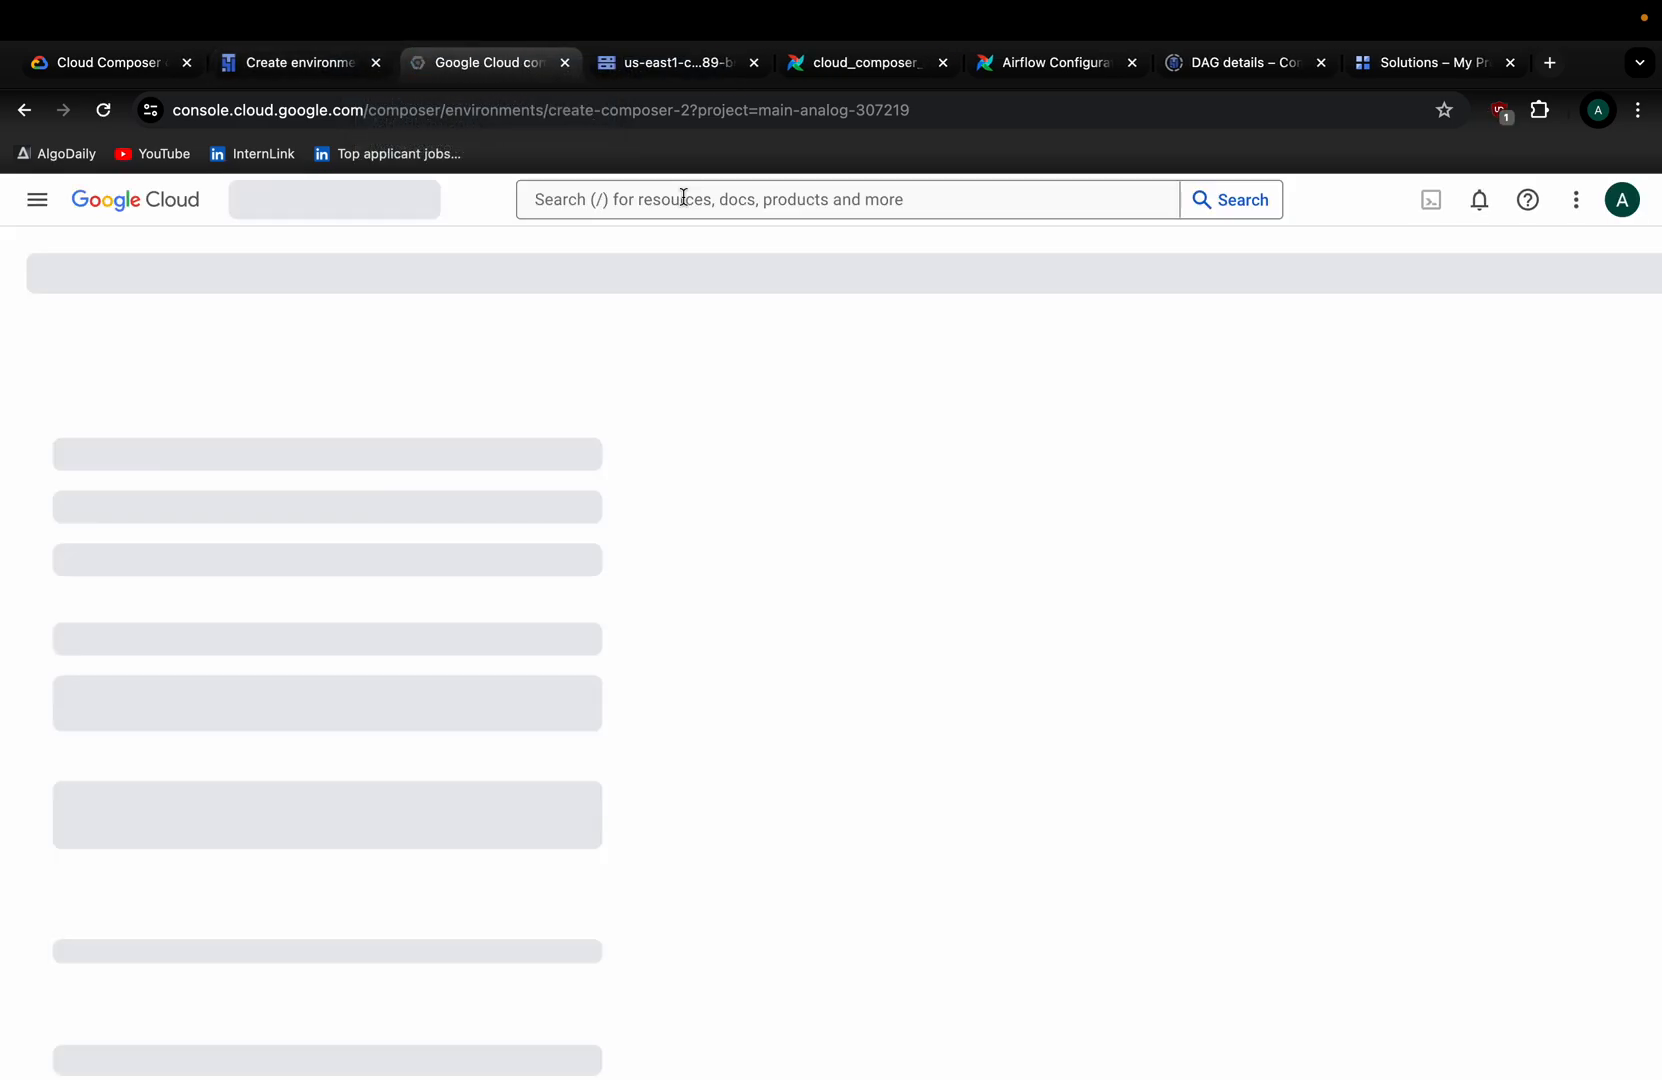
left_click(683, 197)
type("i")
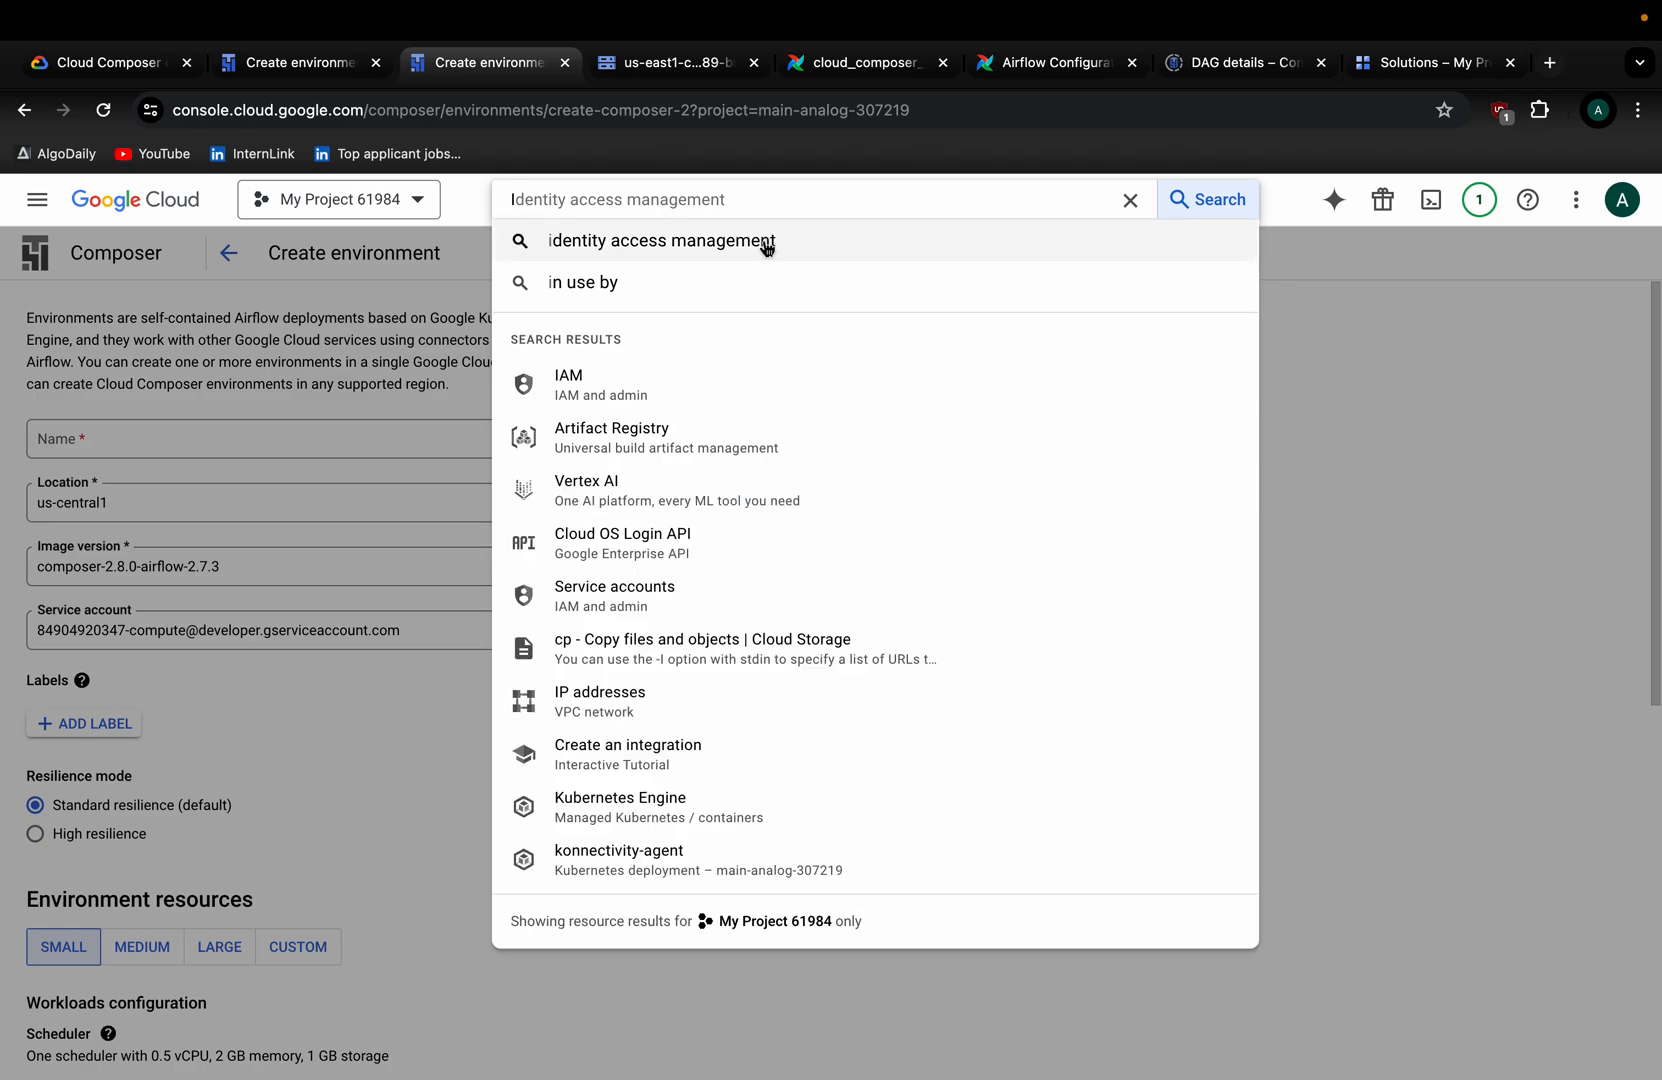
left_click(586, 408)
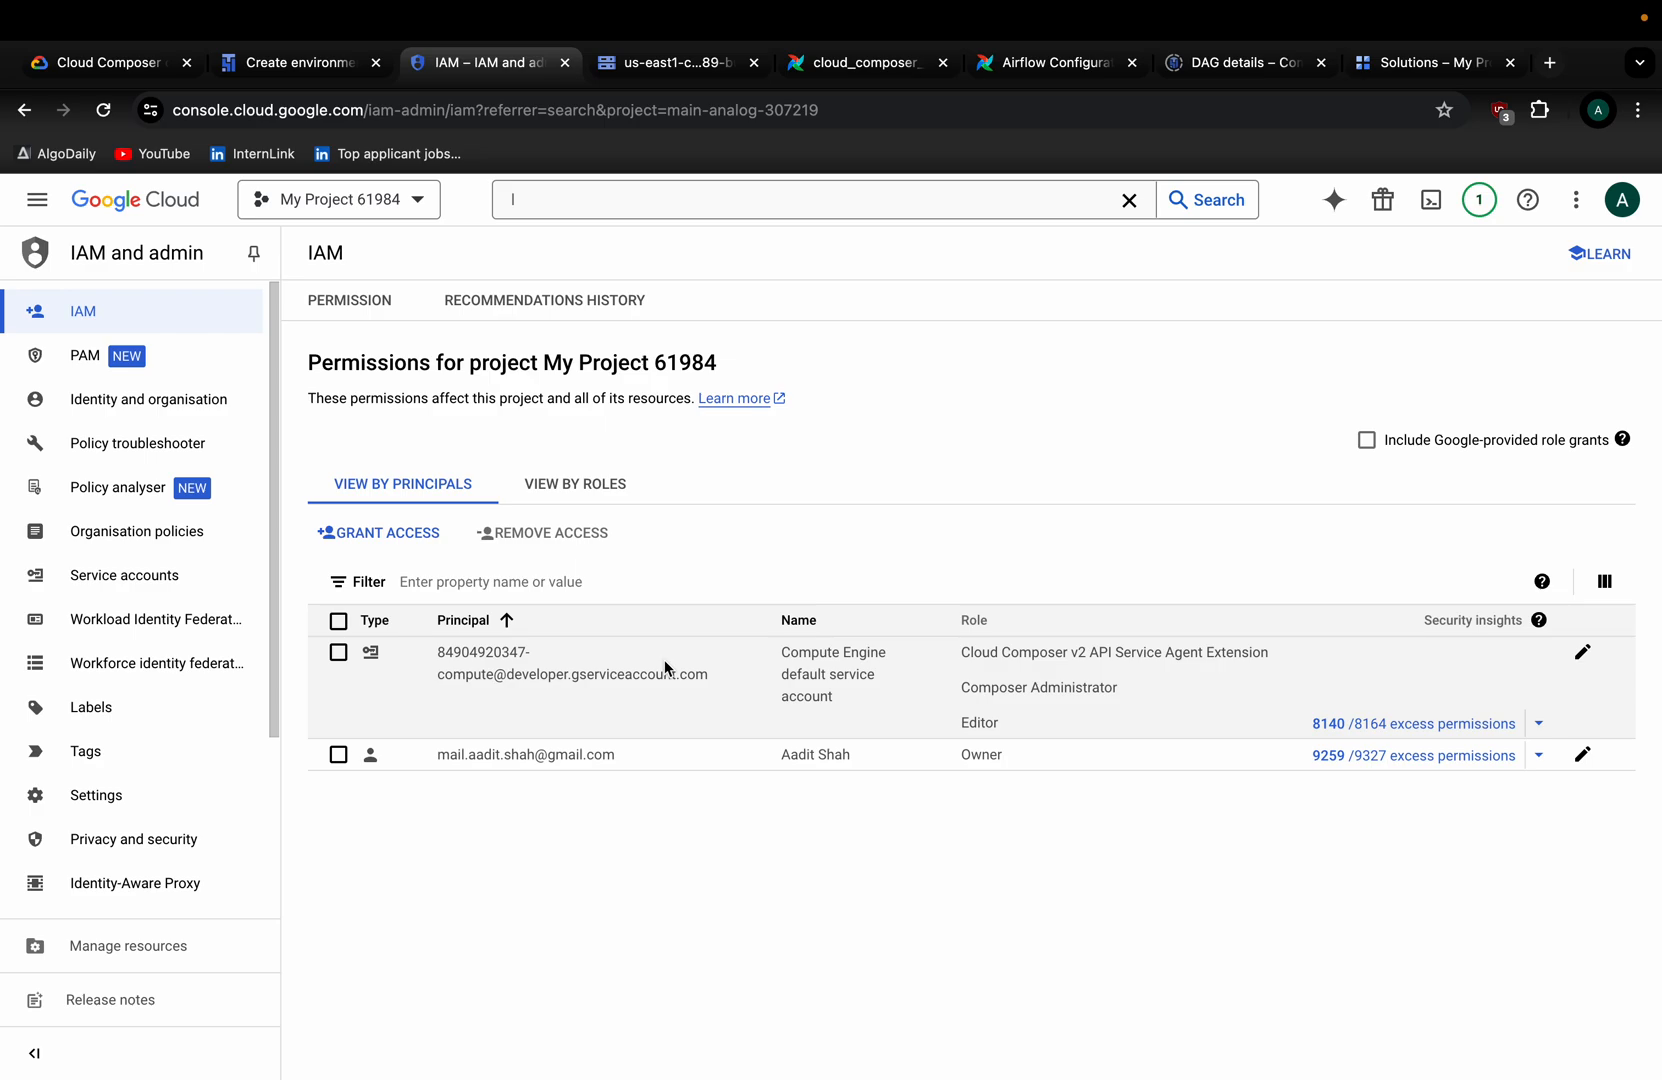
Highlight the Compute Engine default service account and its Composer v2 service agent role.
left_click_drag(432, 654, 742, 694)
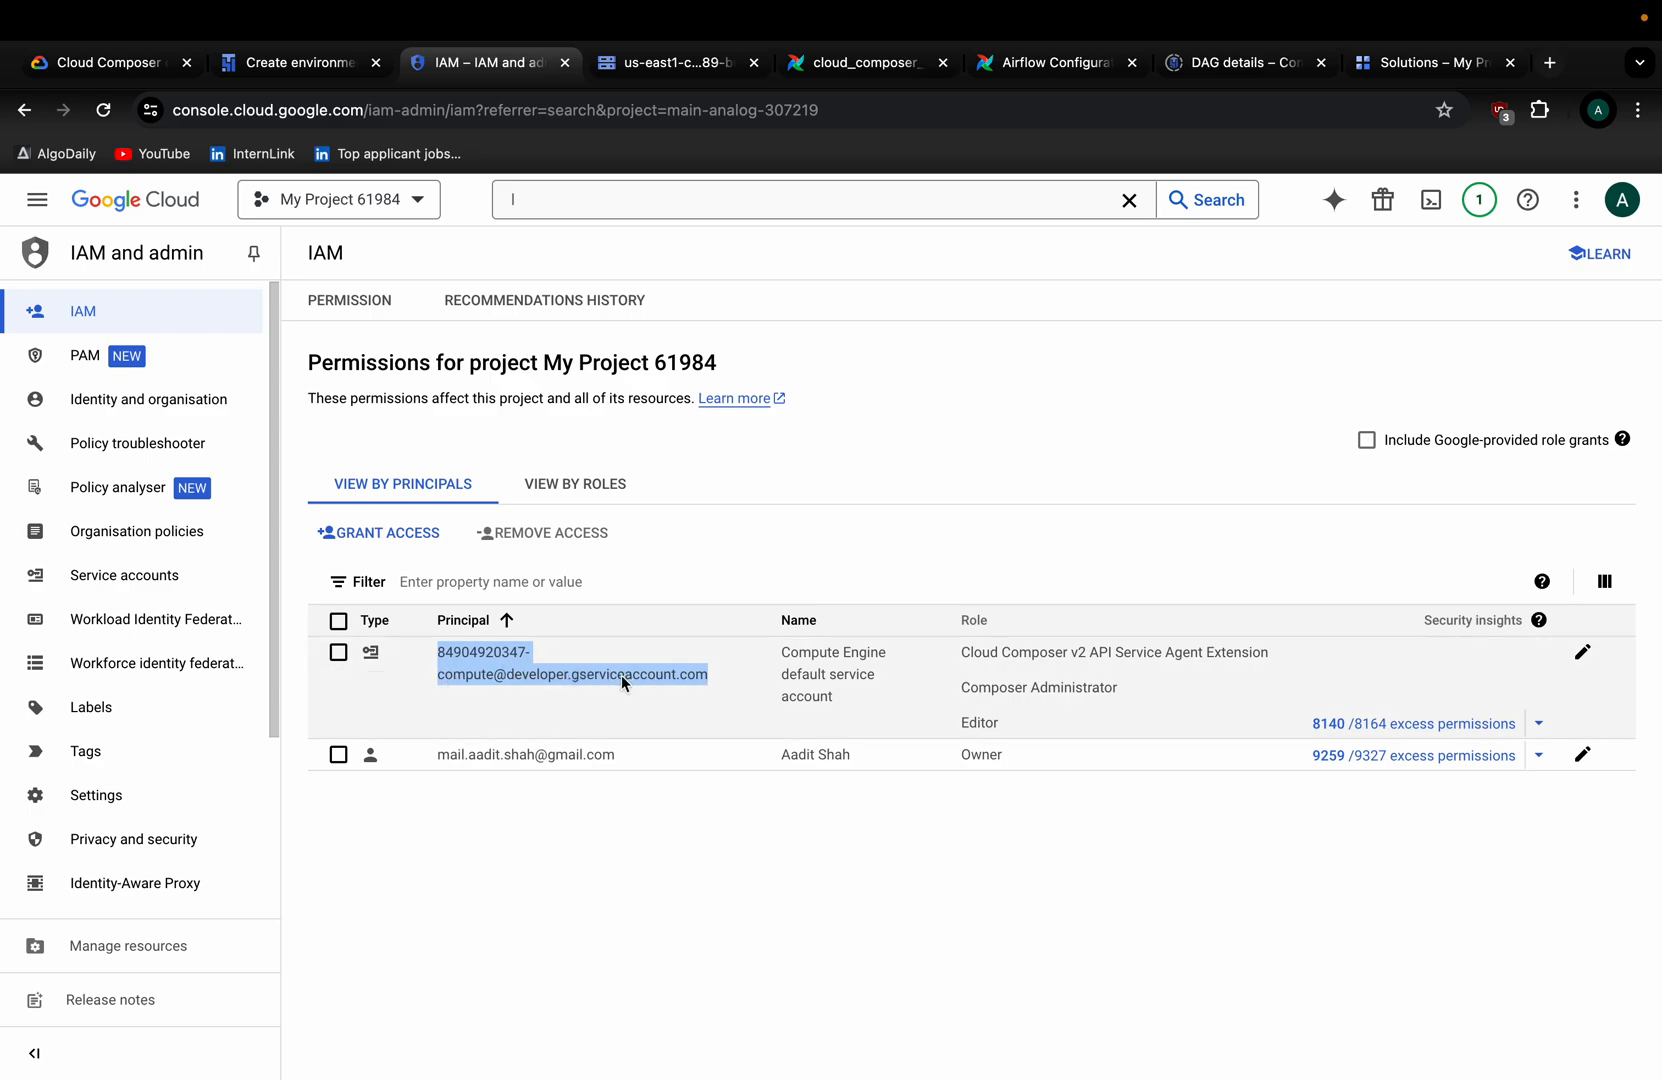
left_click_drag(940, 652, 1275, 656)
left_click(1210, 556)
left_click_drag(958, 653, 1256, 660)
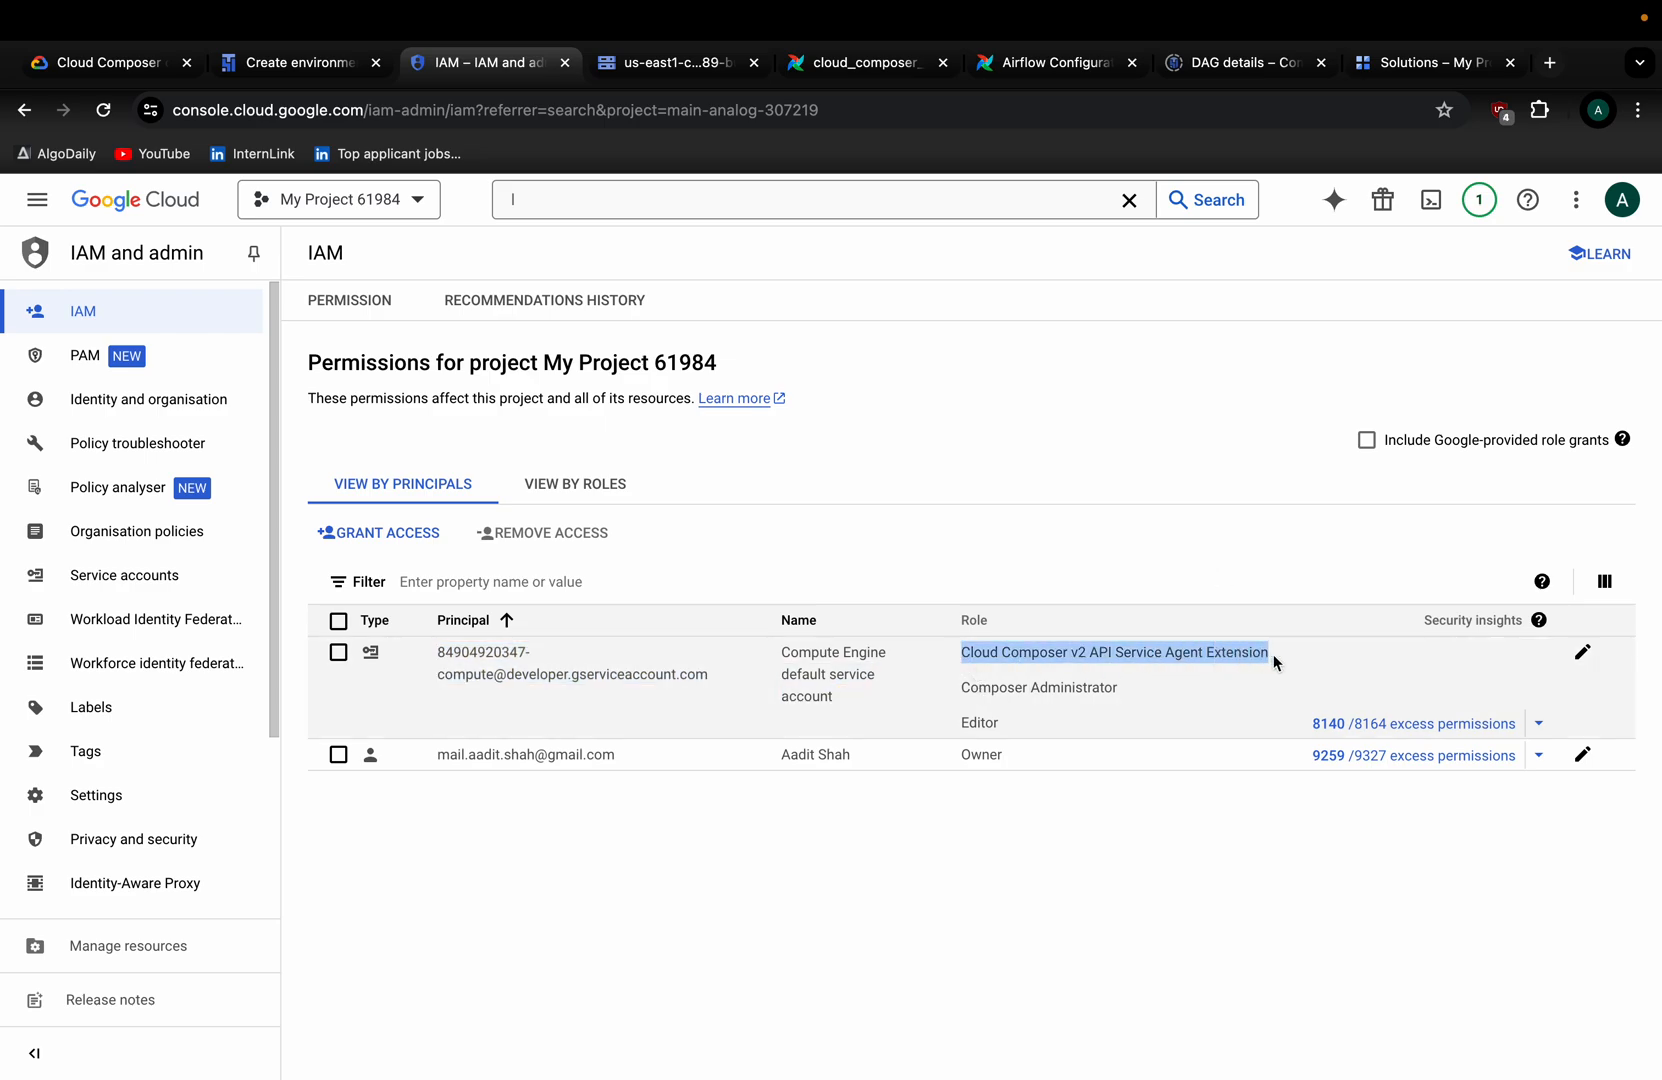
Edit the account's roles, try adding the Composer v2 service agent role, and save the three roles.
left_click(1582, 652)
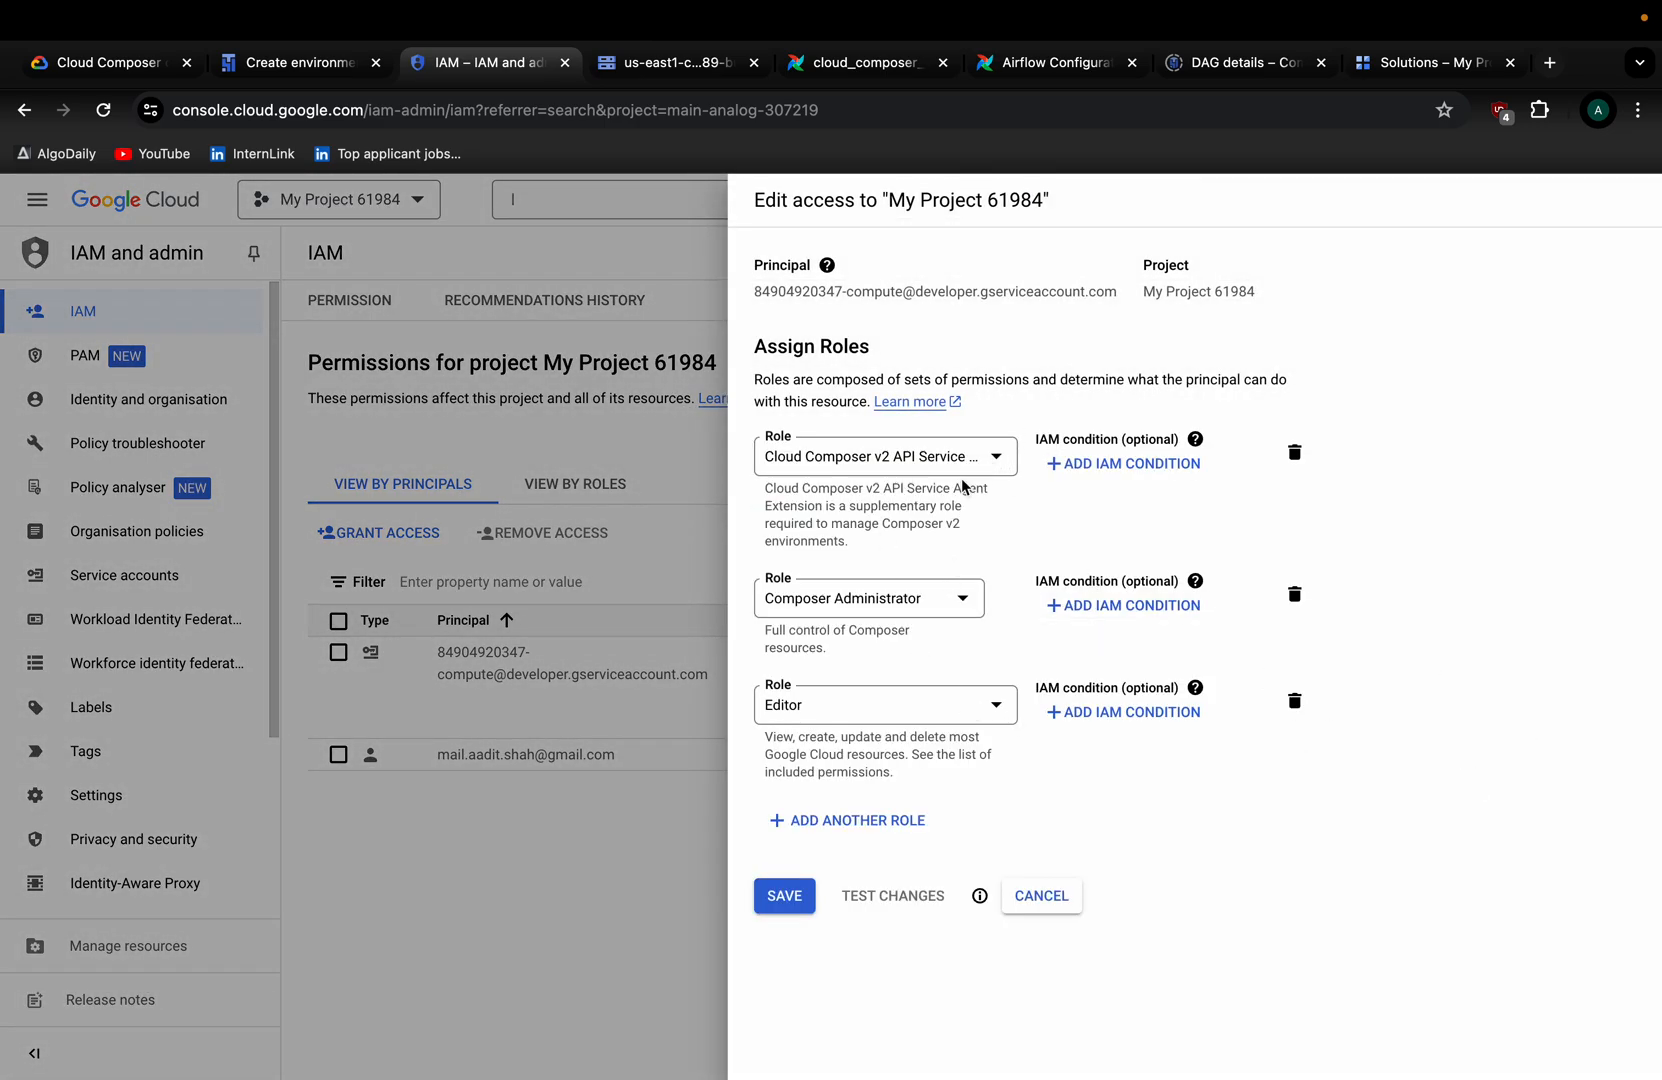
left_click(816, 818)
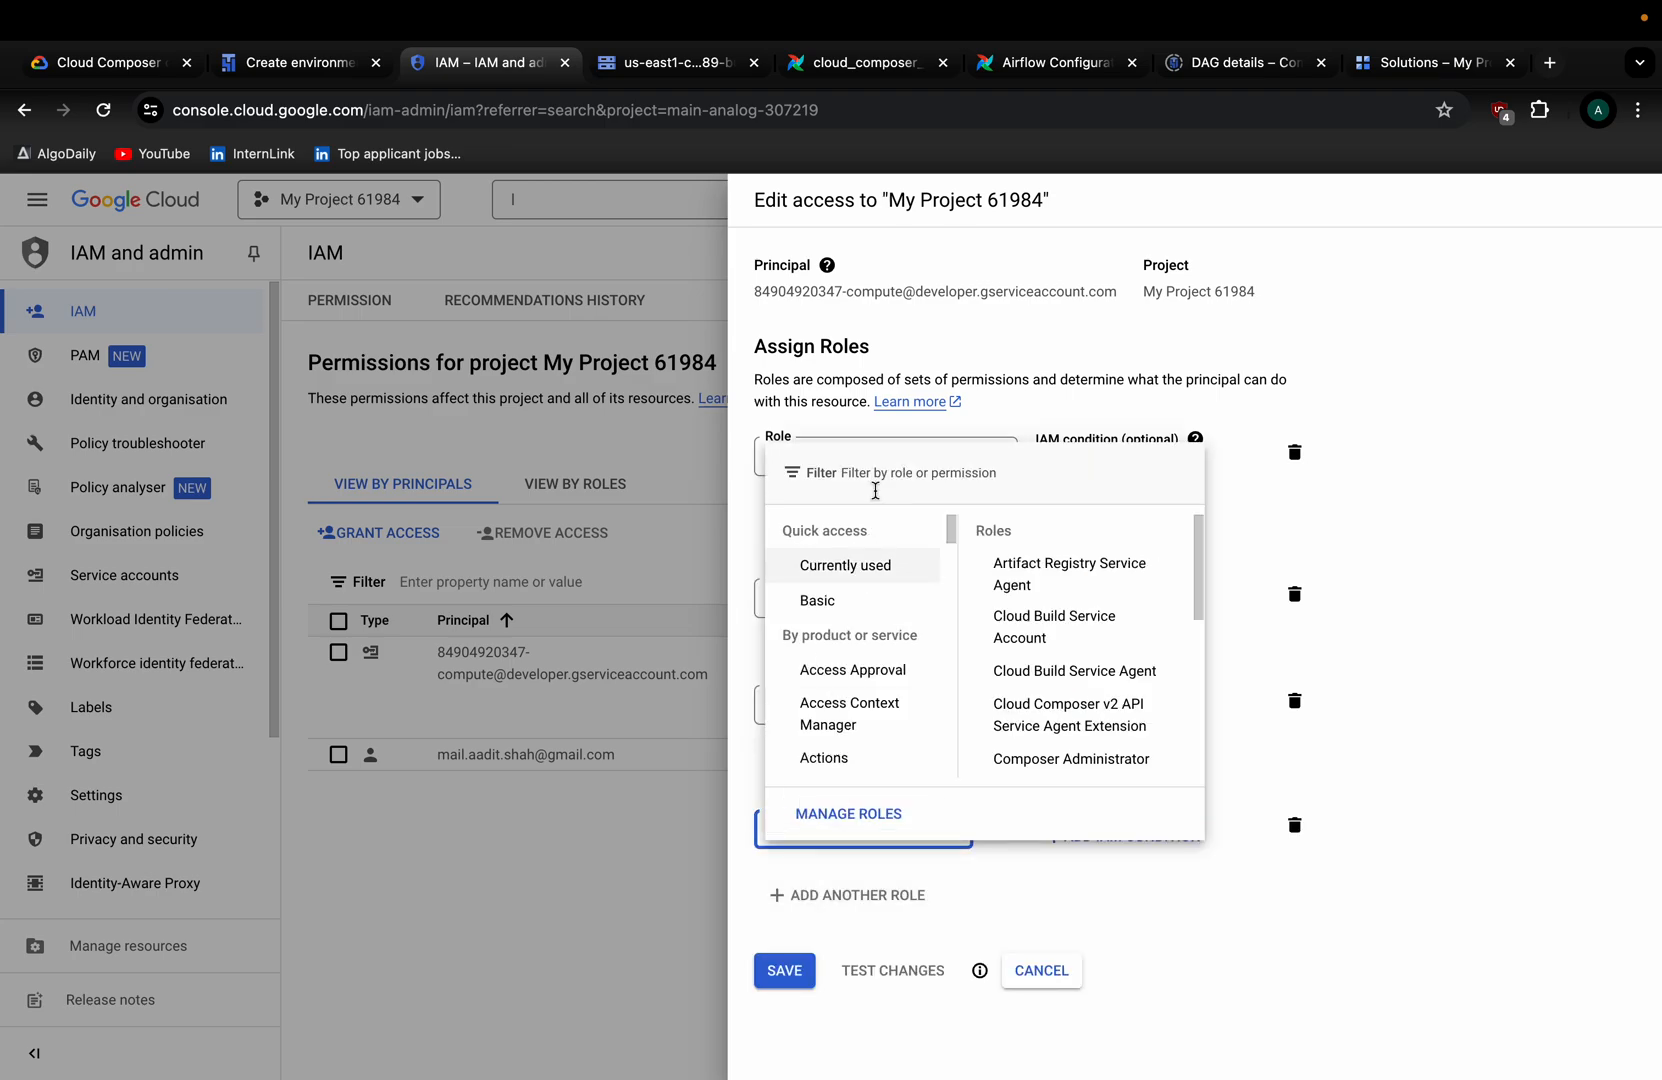
left_click(875, 485)
type("Cloud Composer v2 API Service Agent Extension")
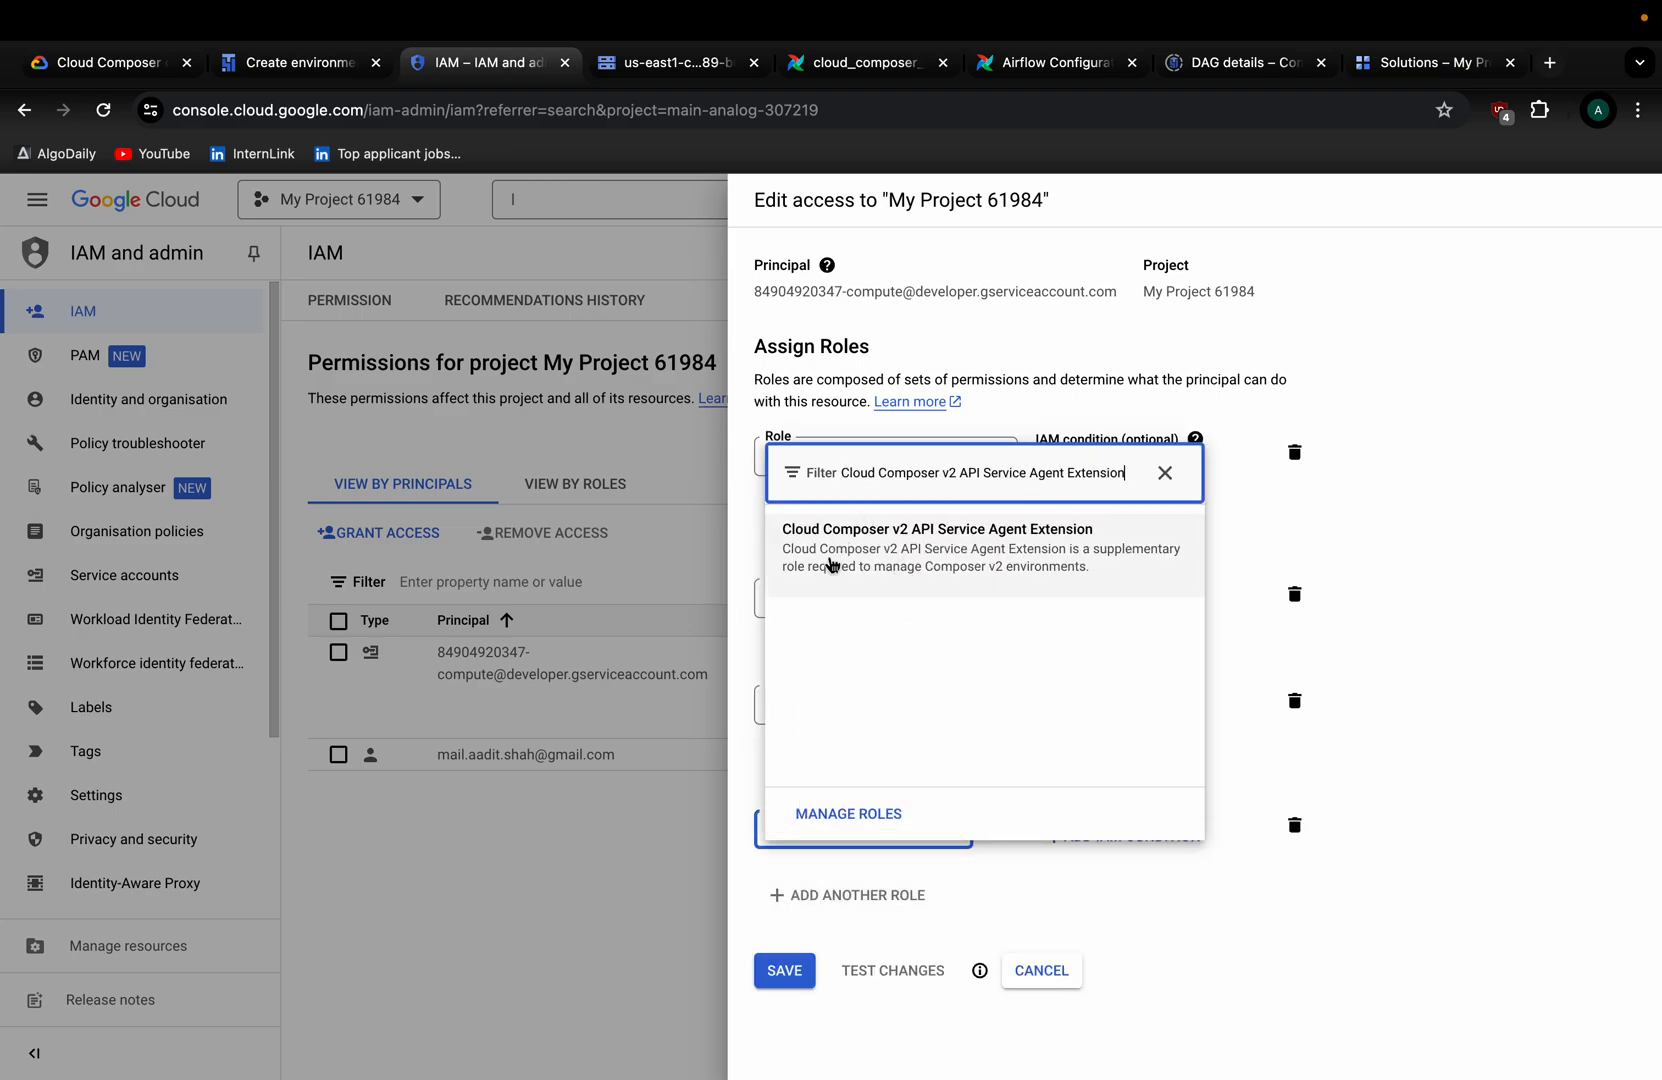
left_click(1479, 529)
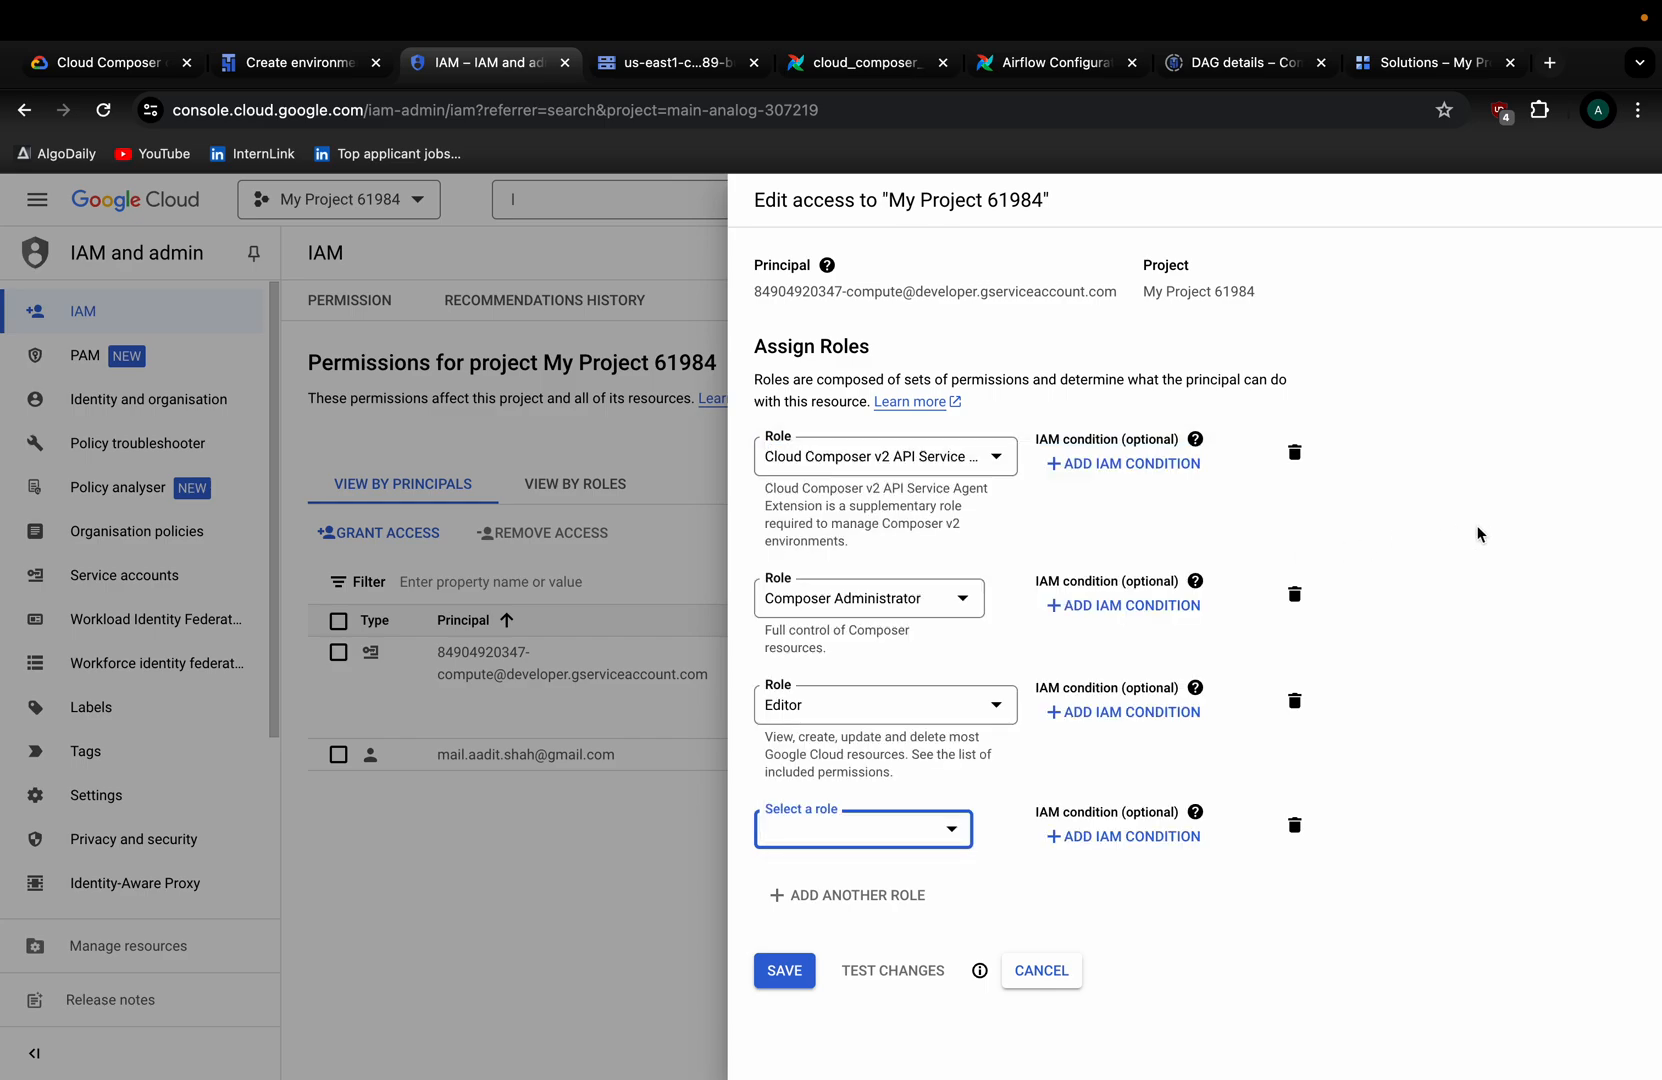
left_click(784, 972)
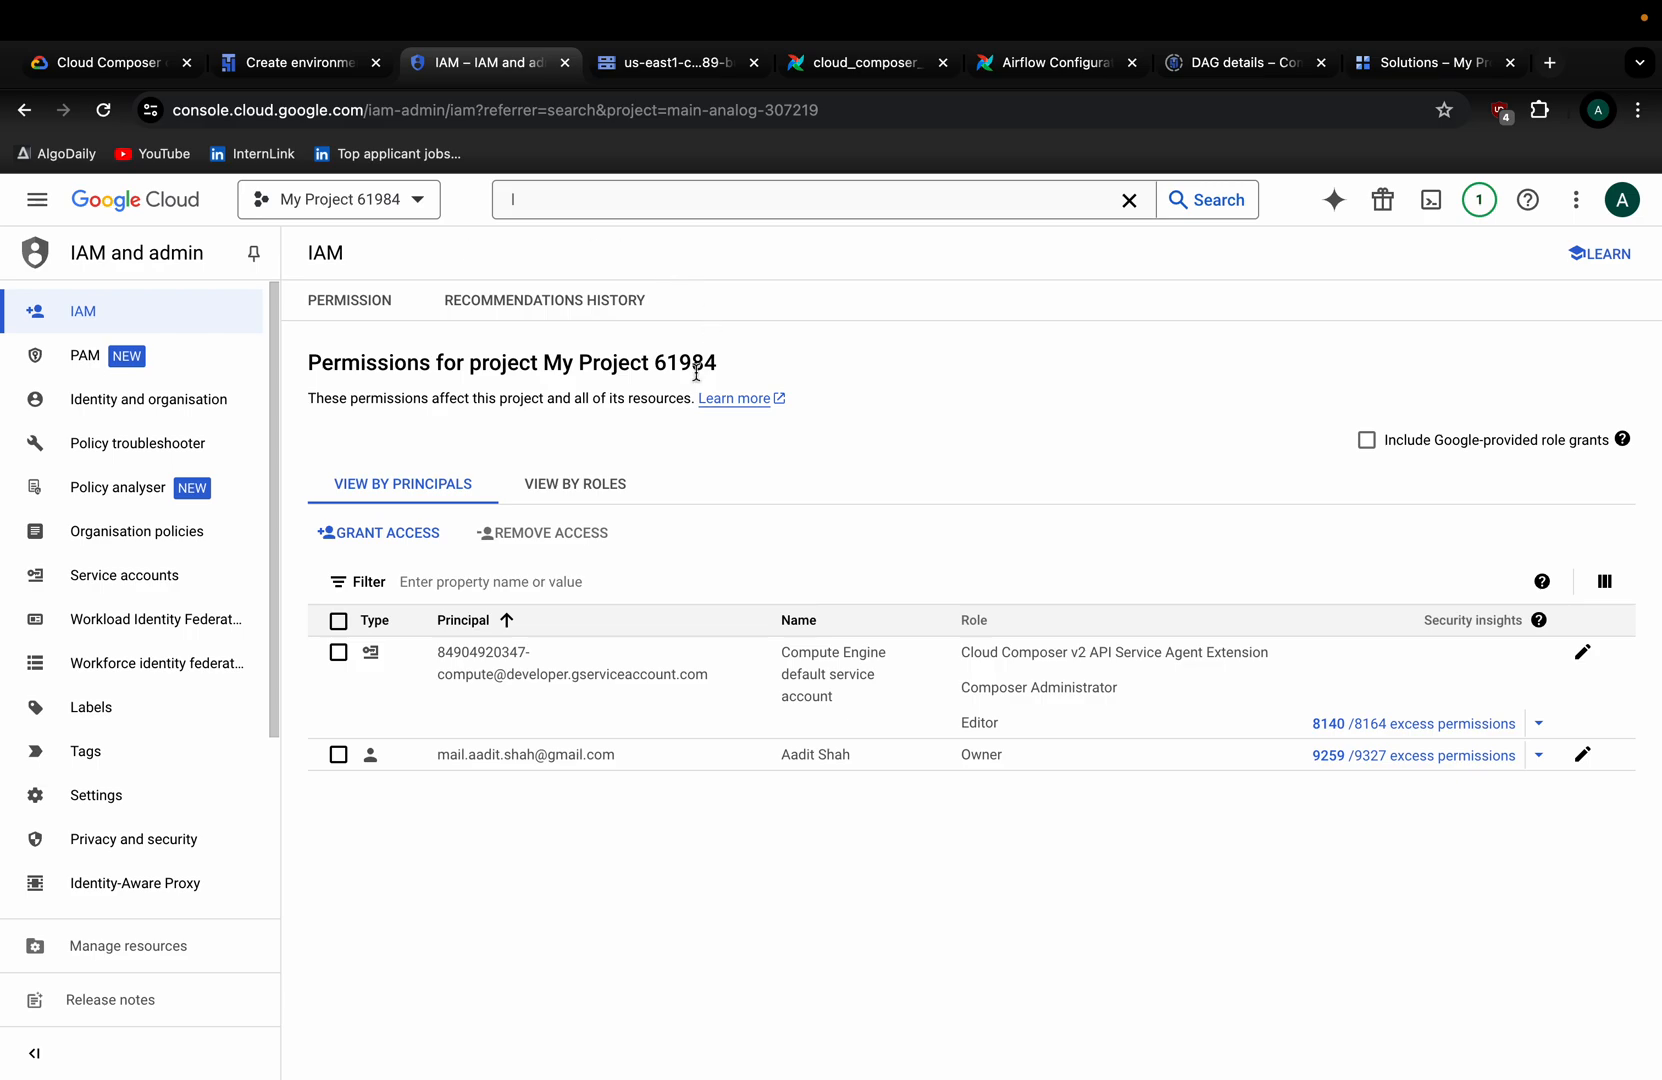
left_click(315, 76)
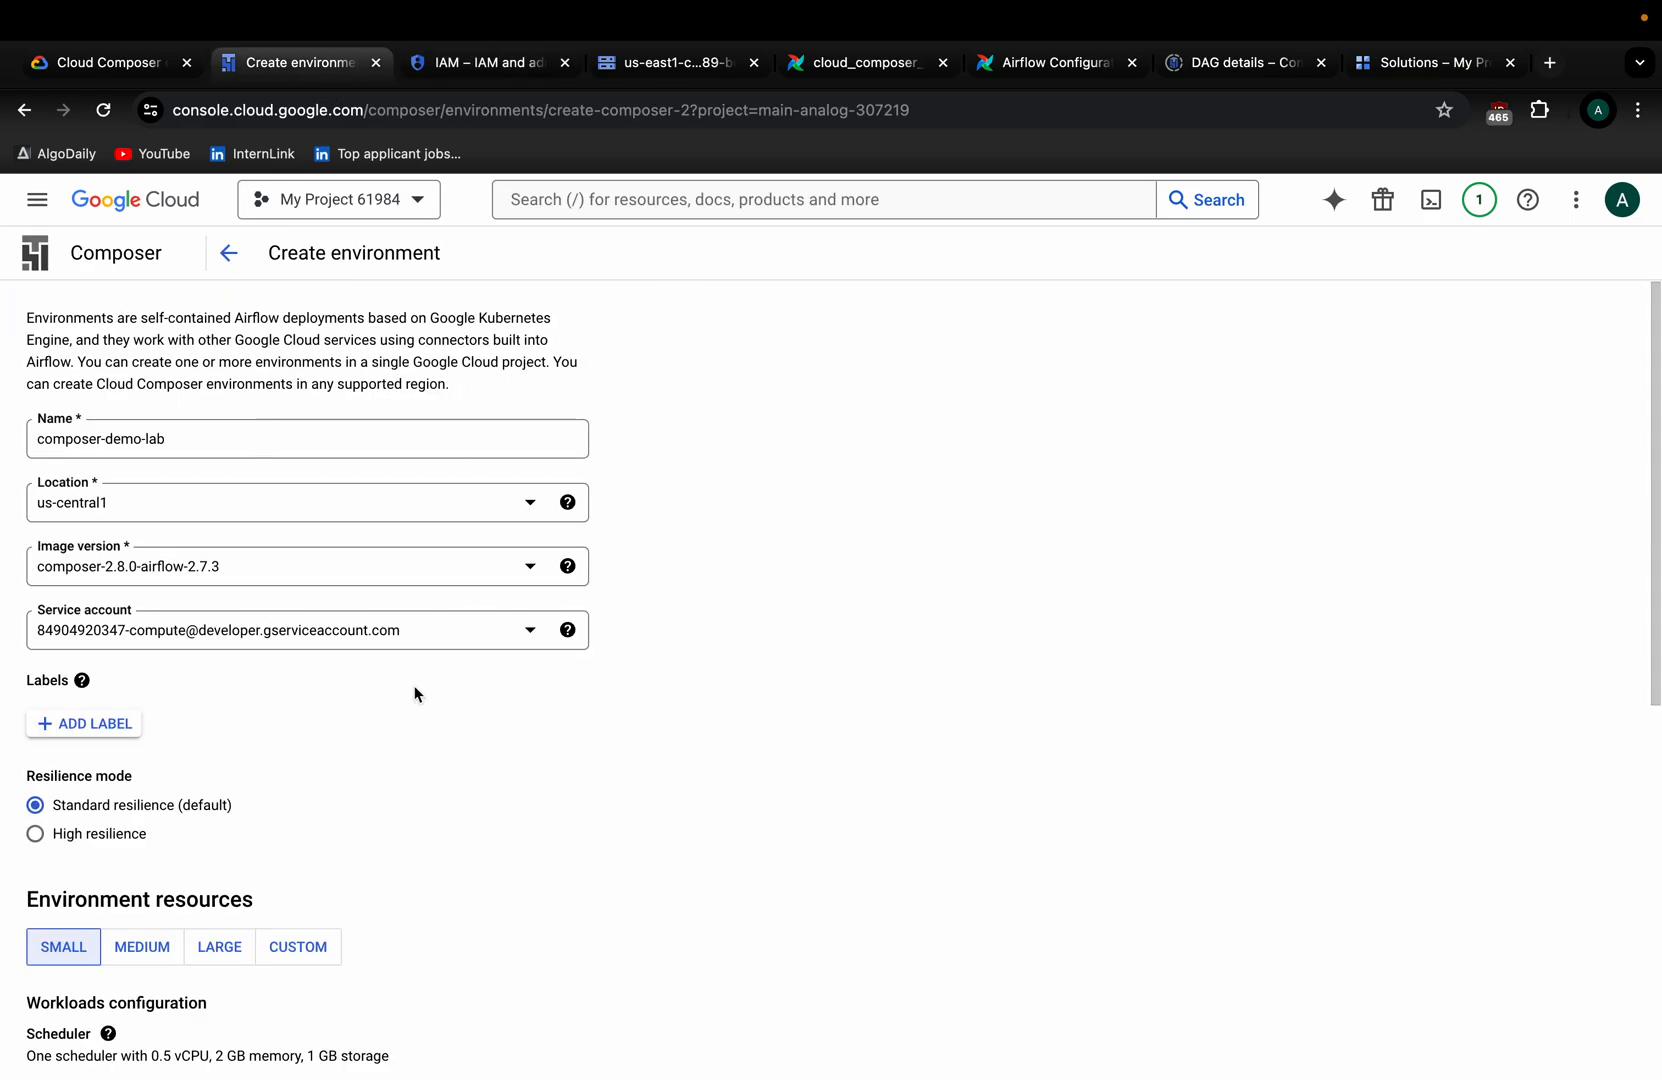
scroll(415, 694, "down", 4)
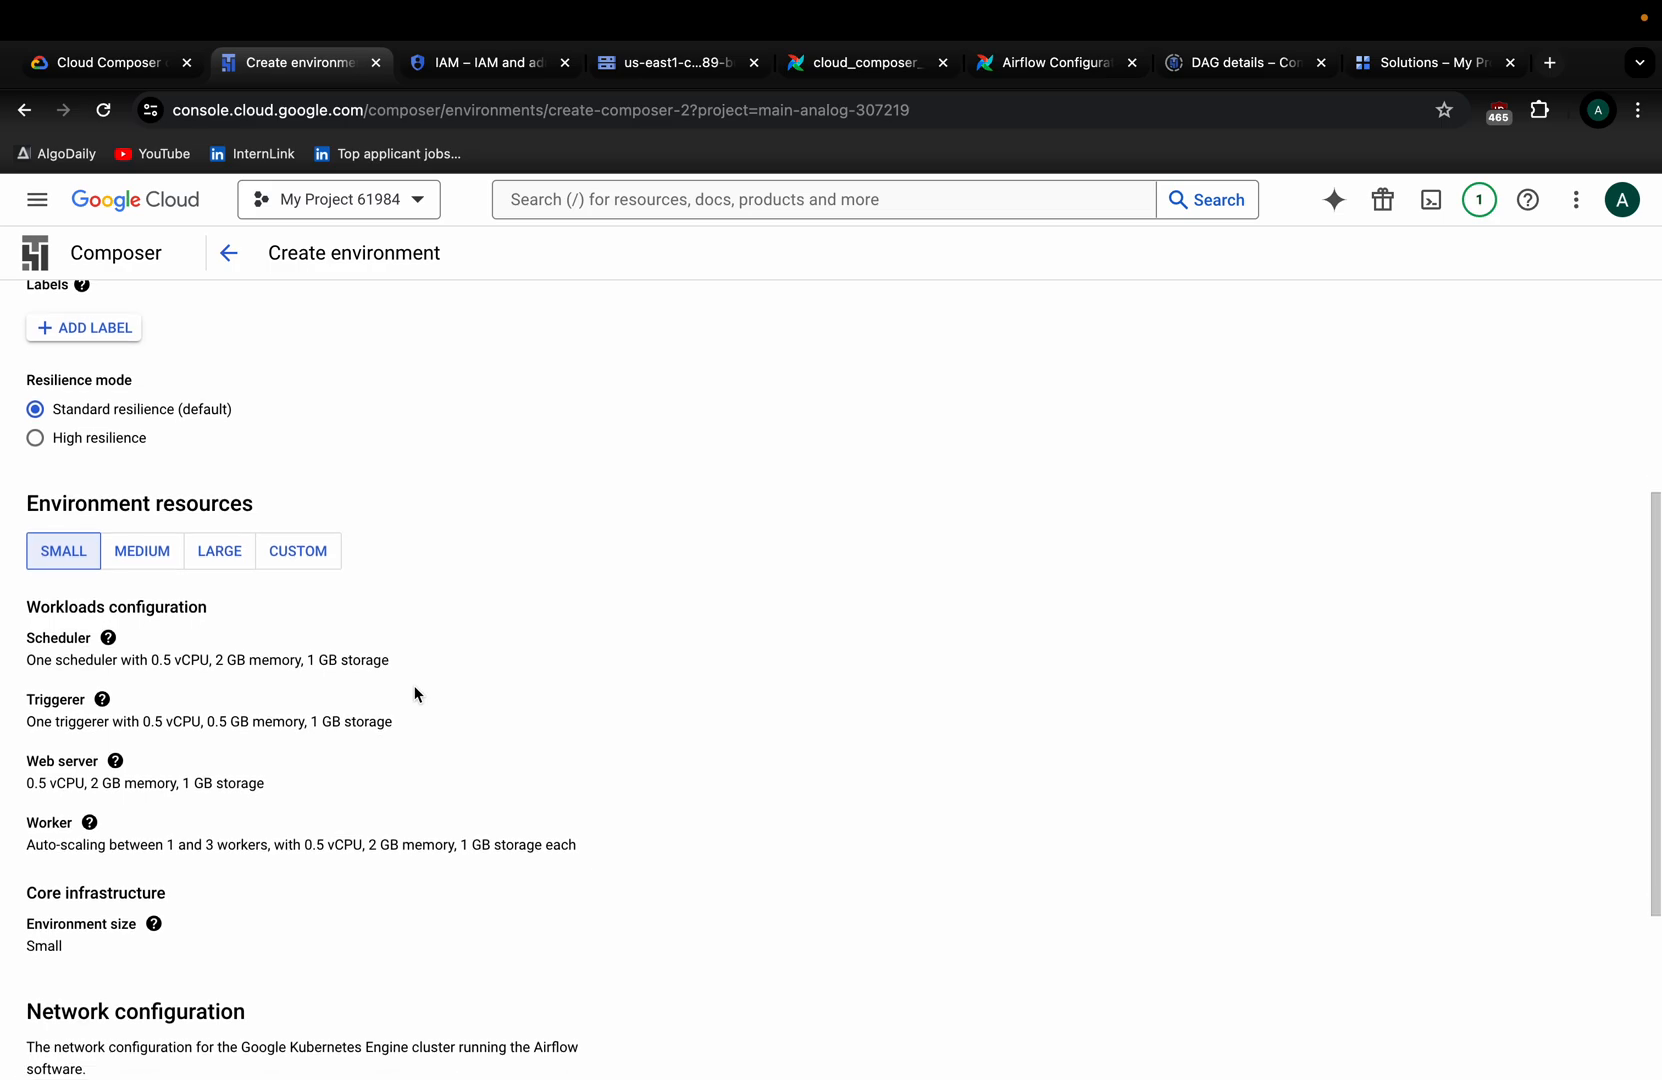
scroll(415, 694, "up", 4)
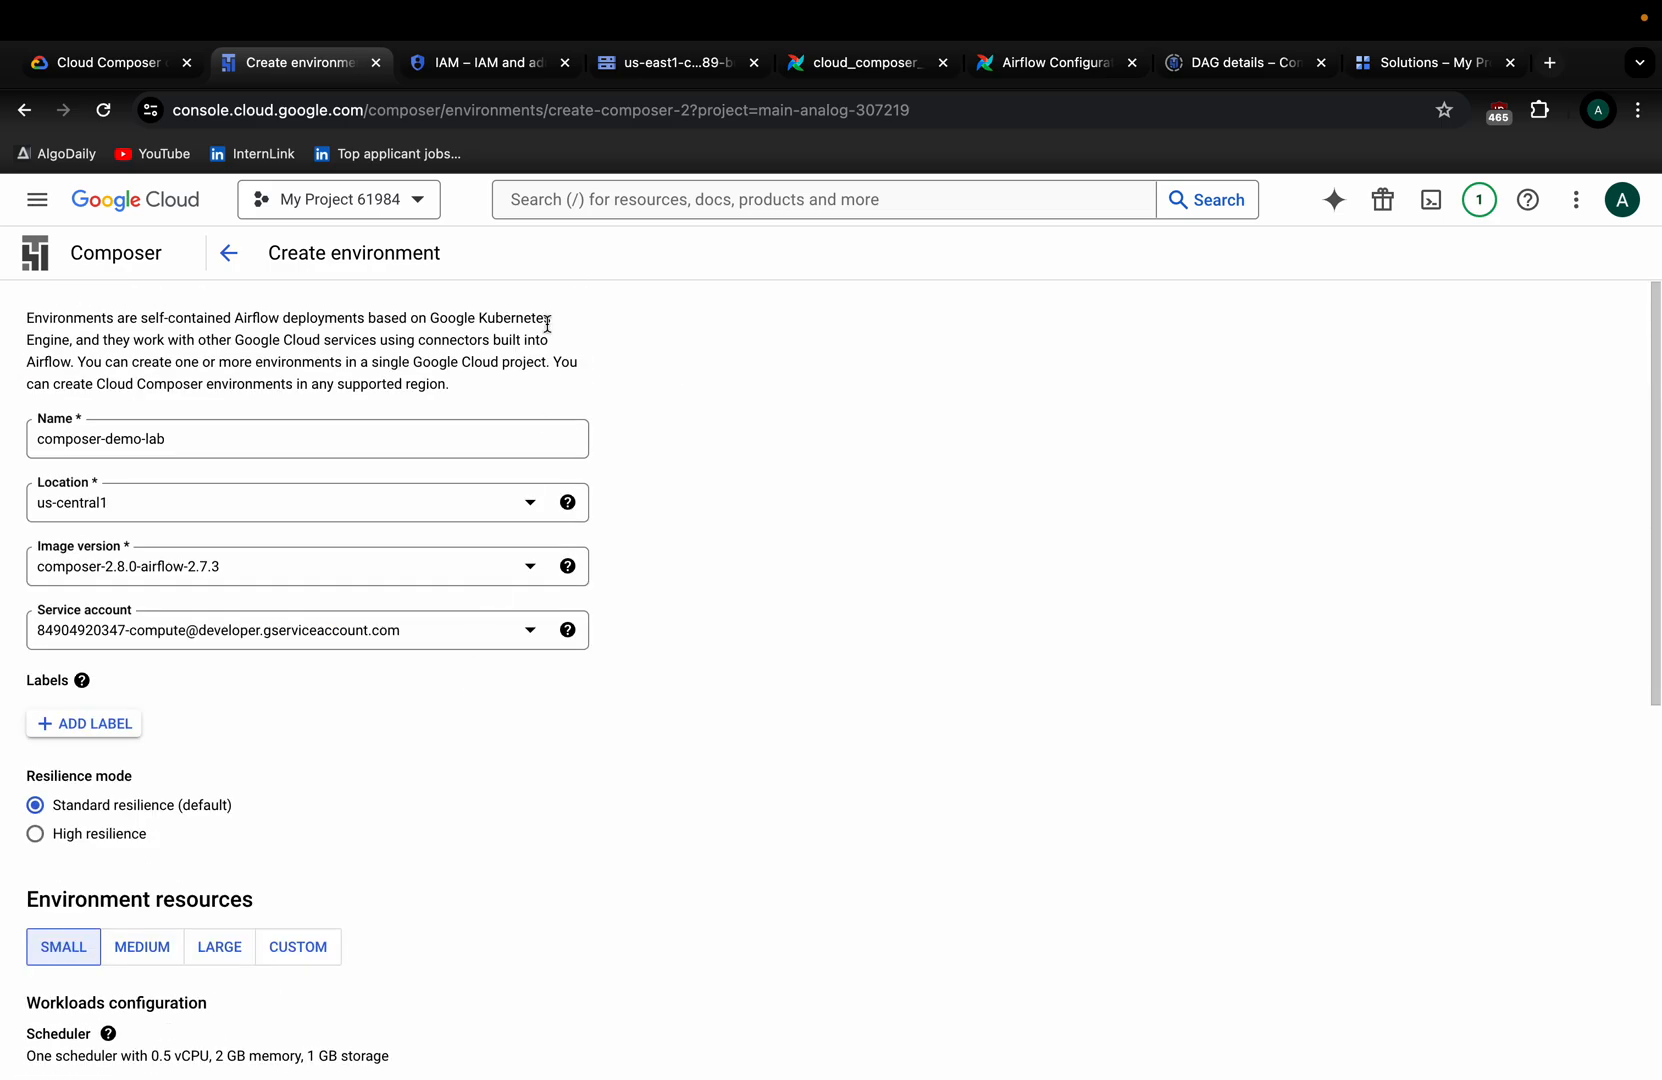
left_click(482, 64)
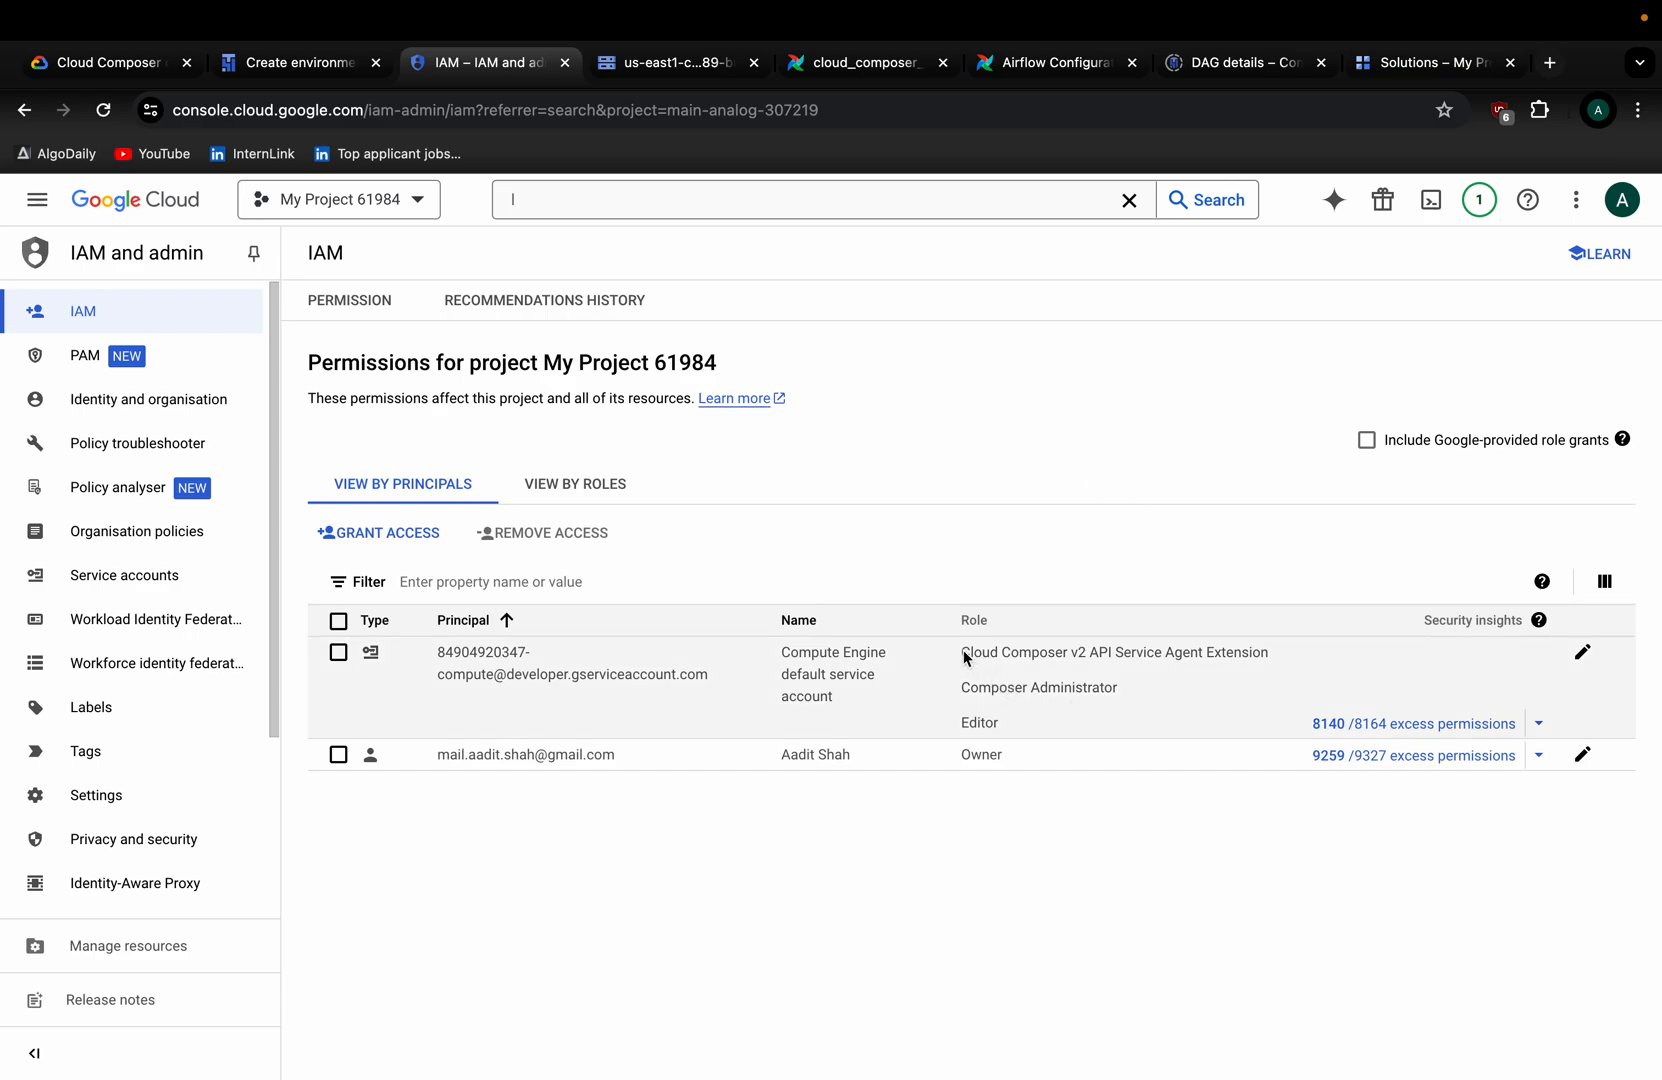
left_click_drag(928, 659, 1287, 651)
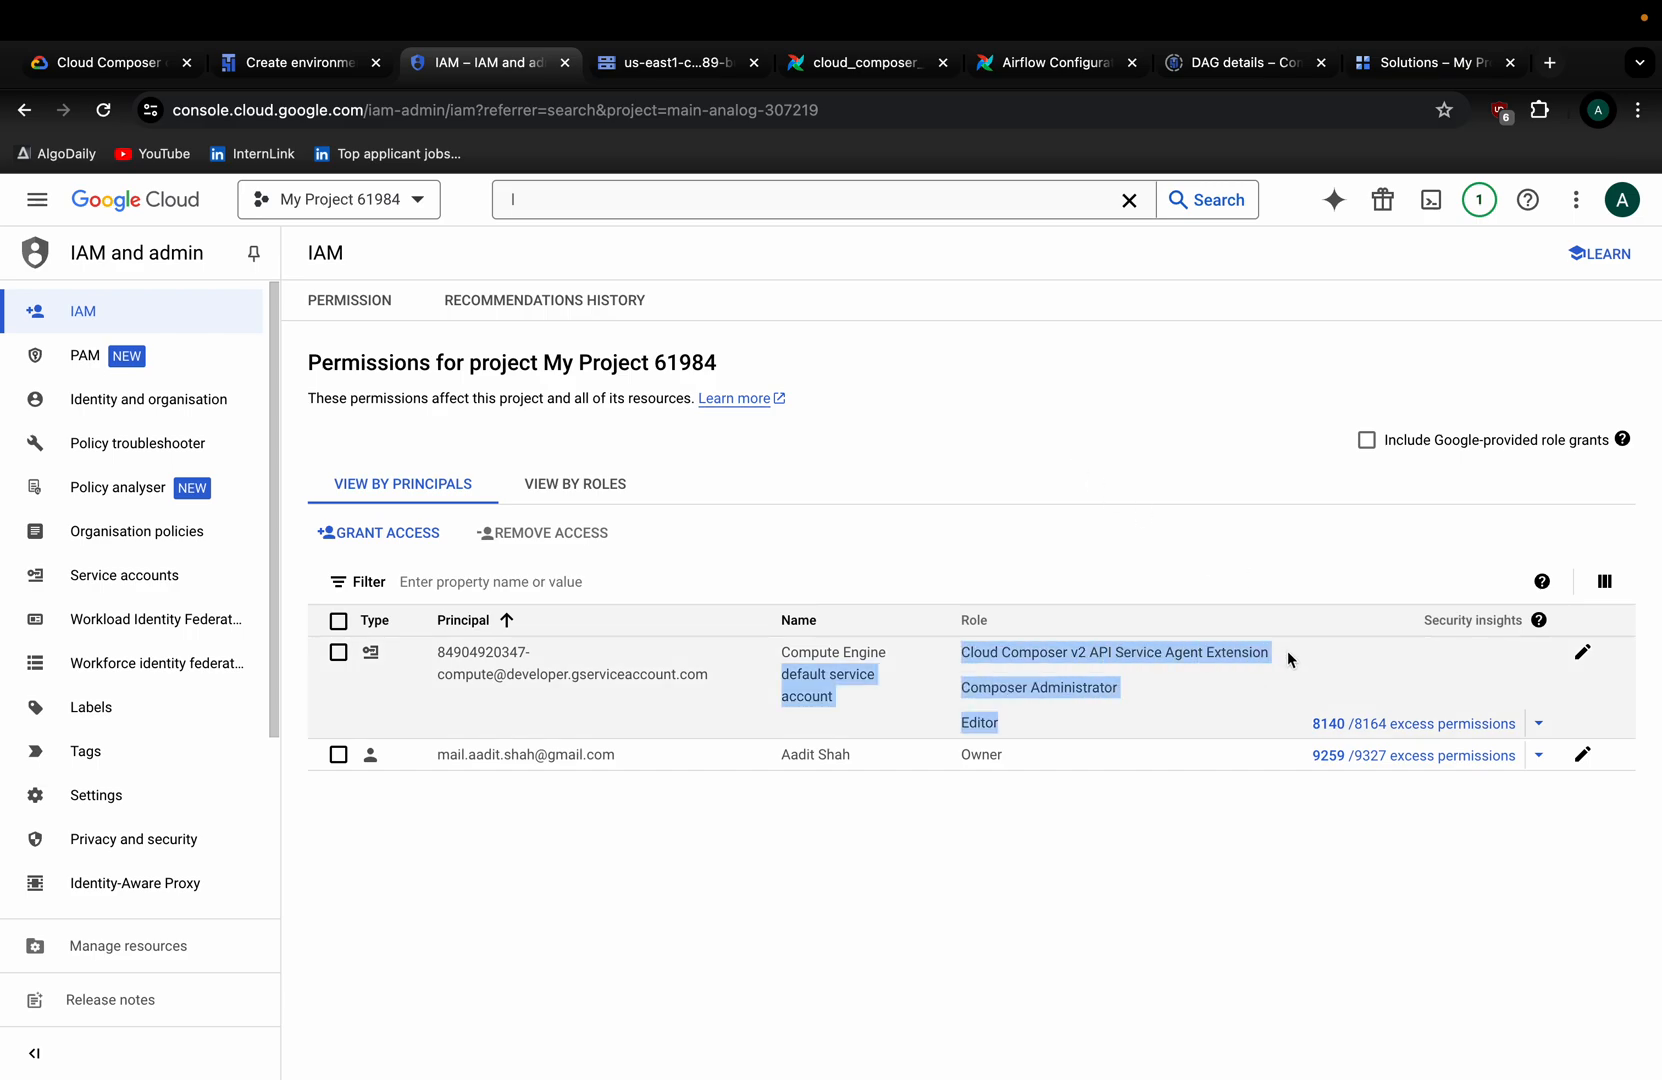
left_click(1110, 585)
left_click(921, 422)
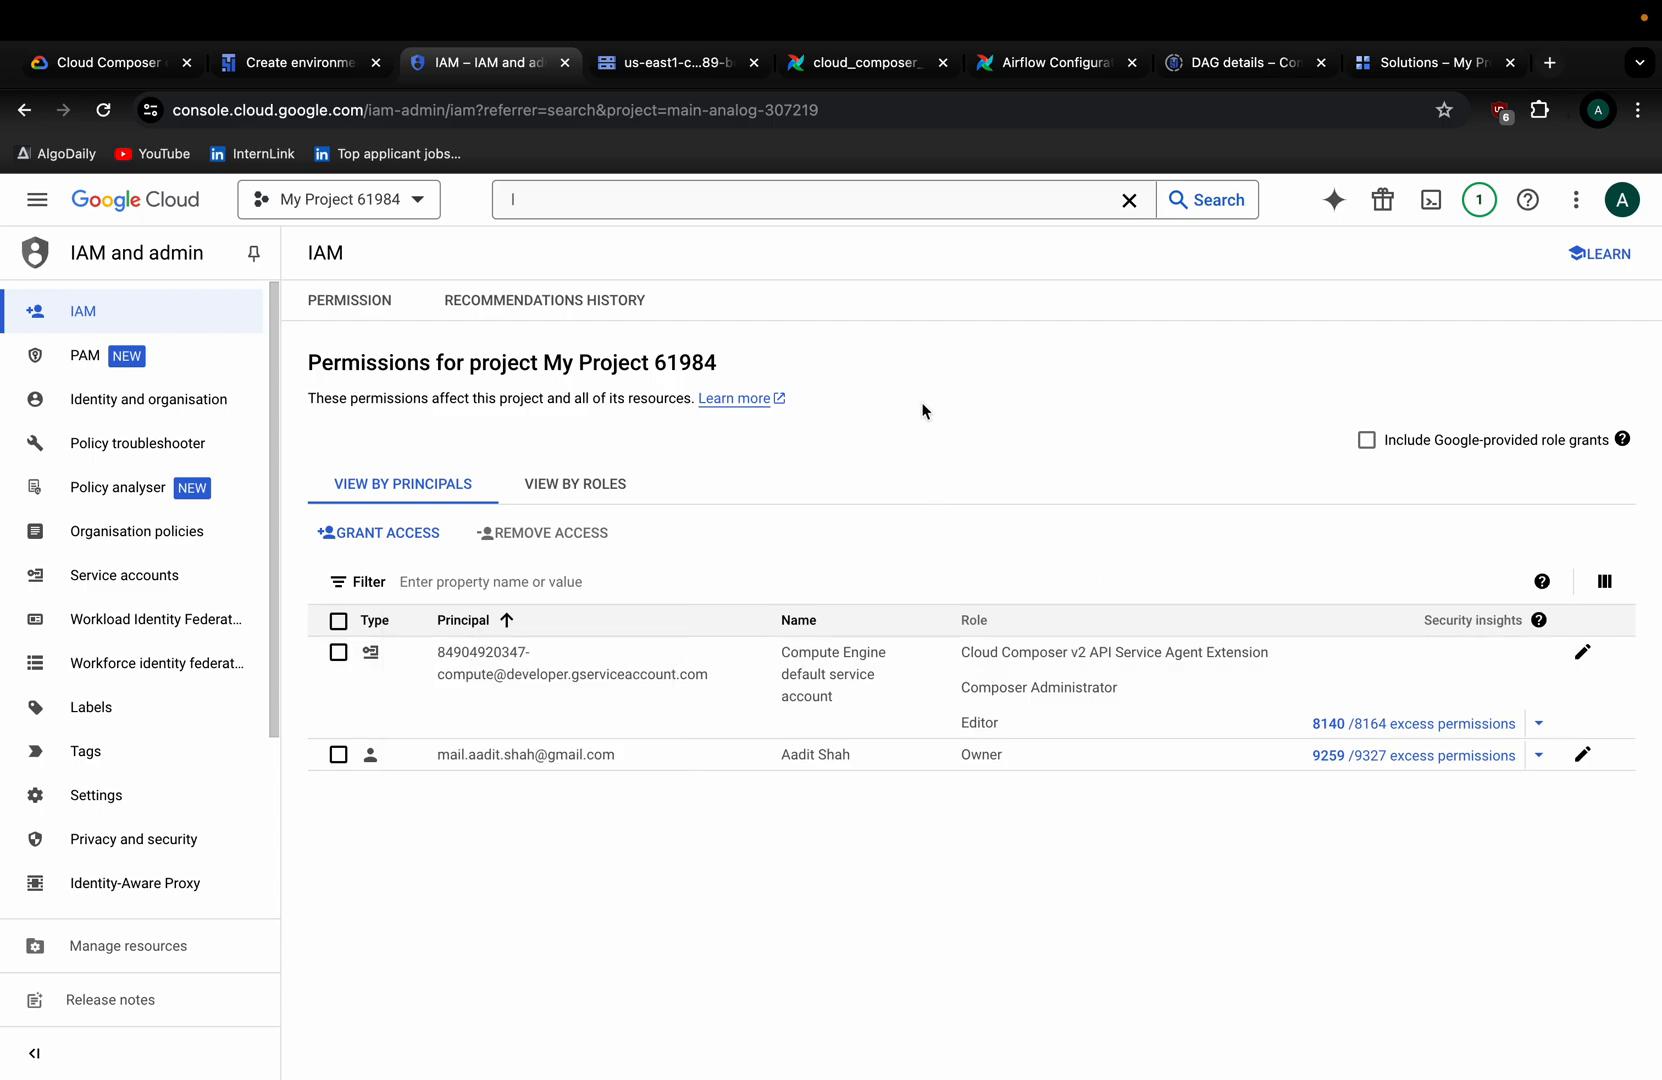
Search the console for 'Quota', replacing the previous query.
left_click(601, 207)
key("BackSpace")
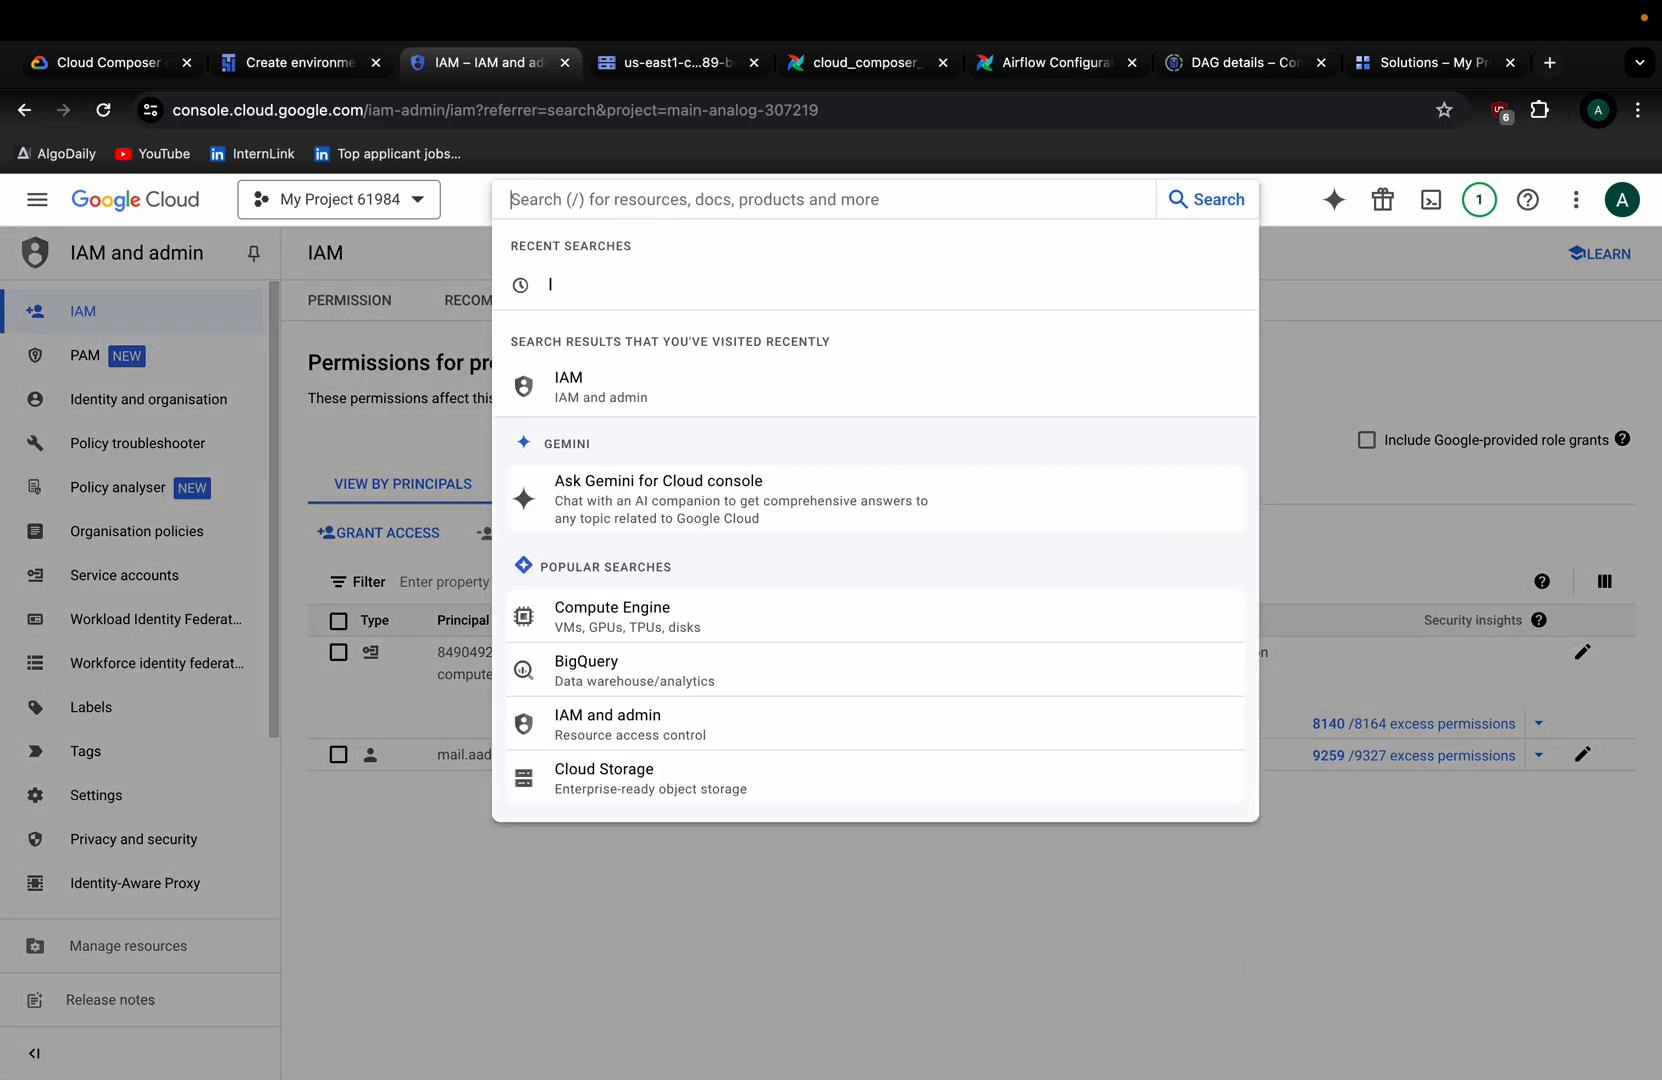
type("Quota")
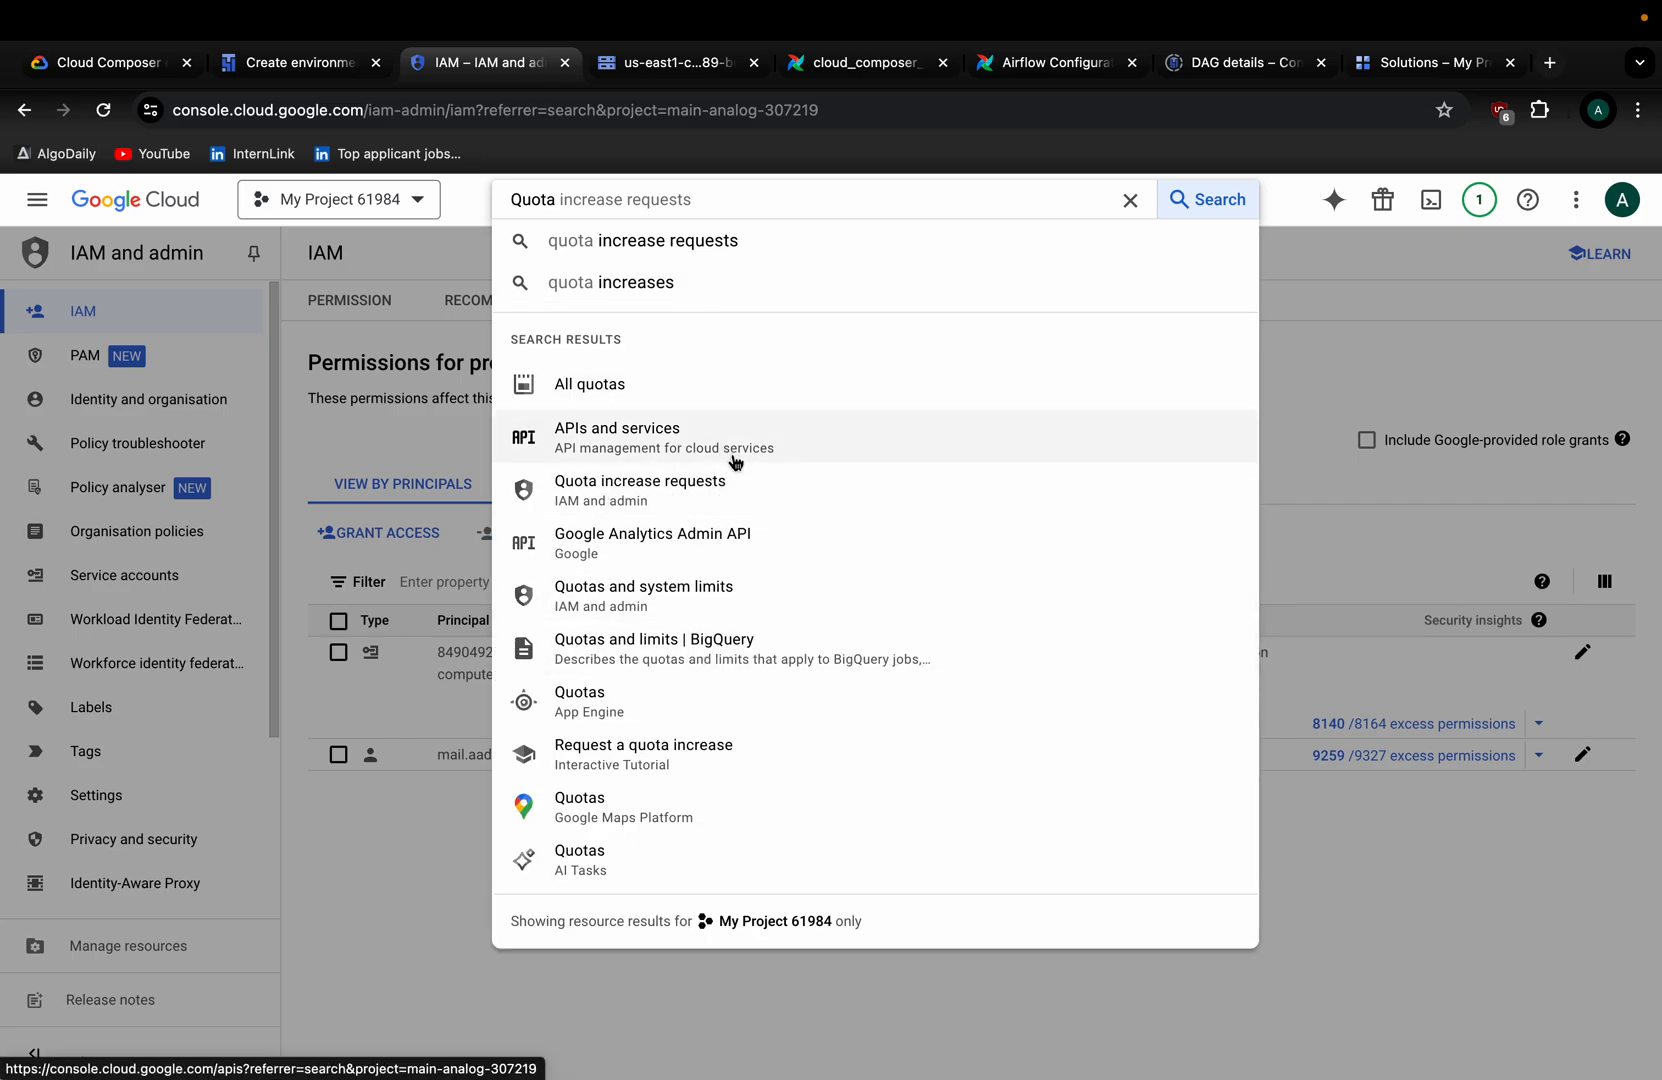
Open Quotas and system limits and scroll through the quota table.
left_click(689, 598)
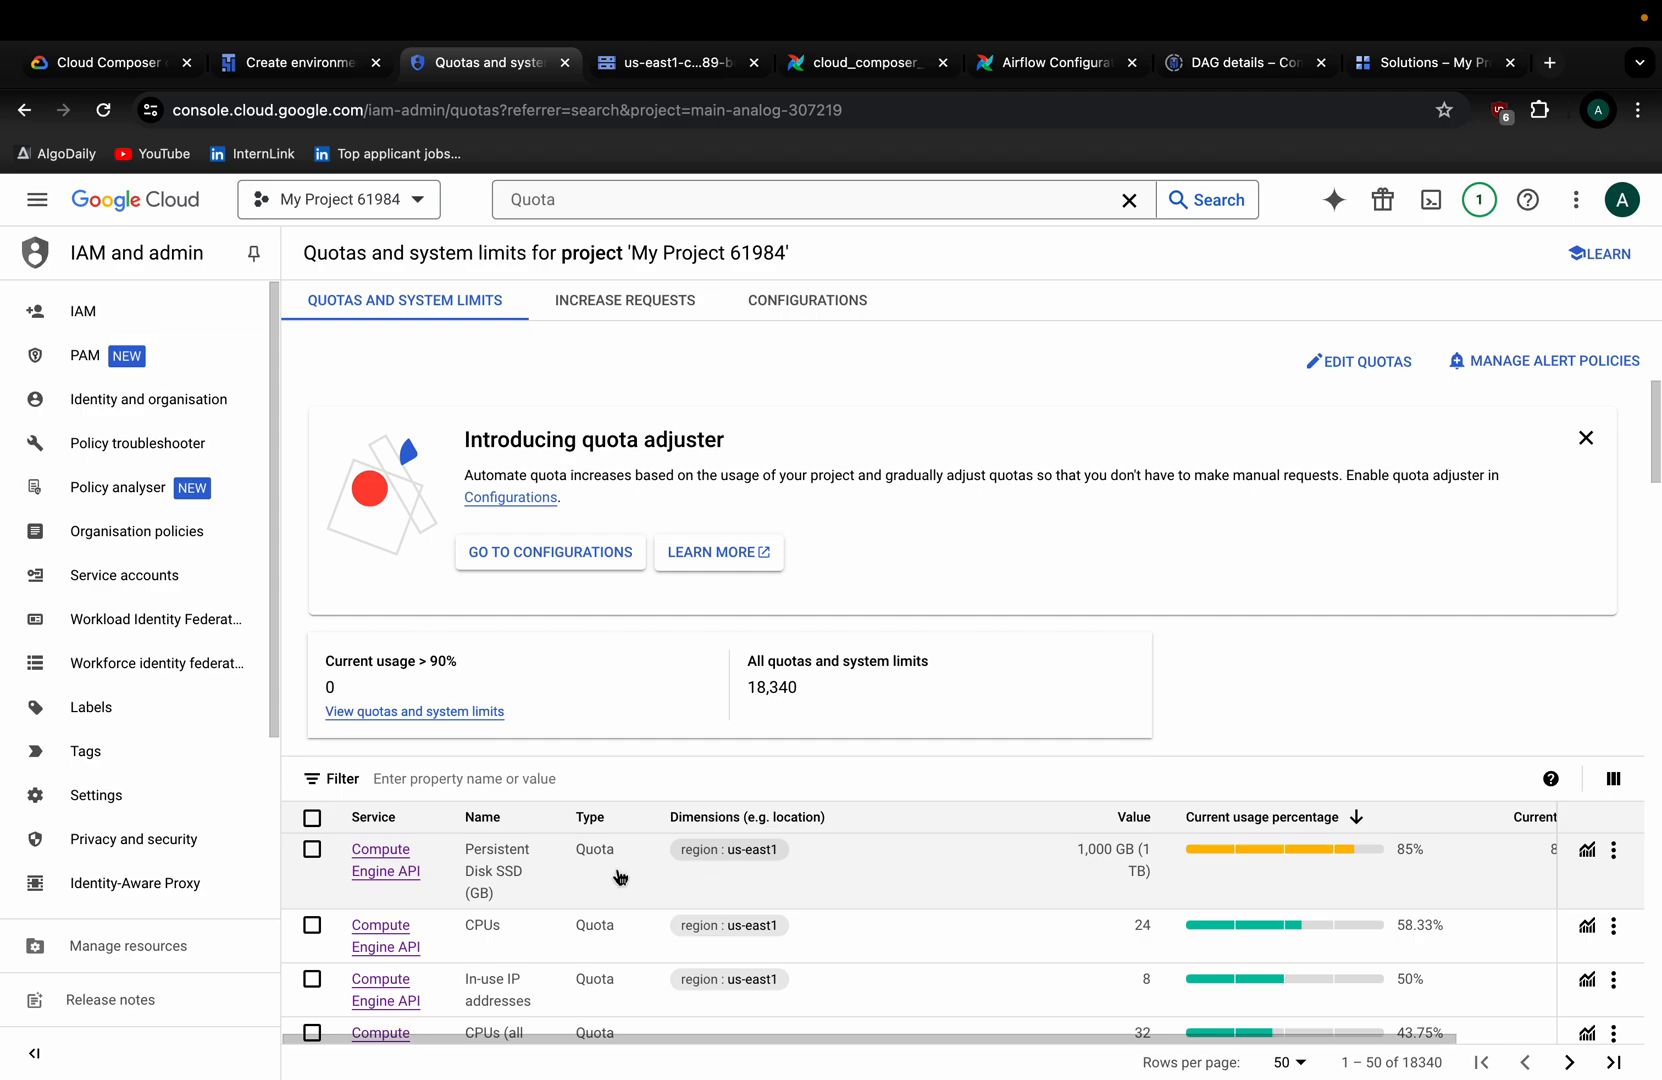
scroll(500, 908, "down", 8)
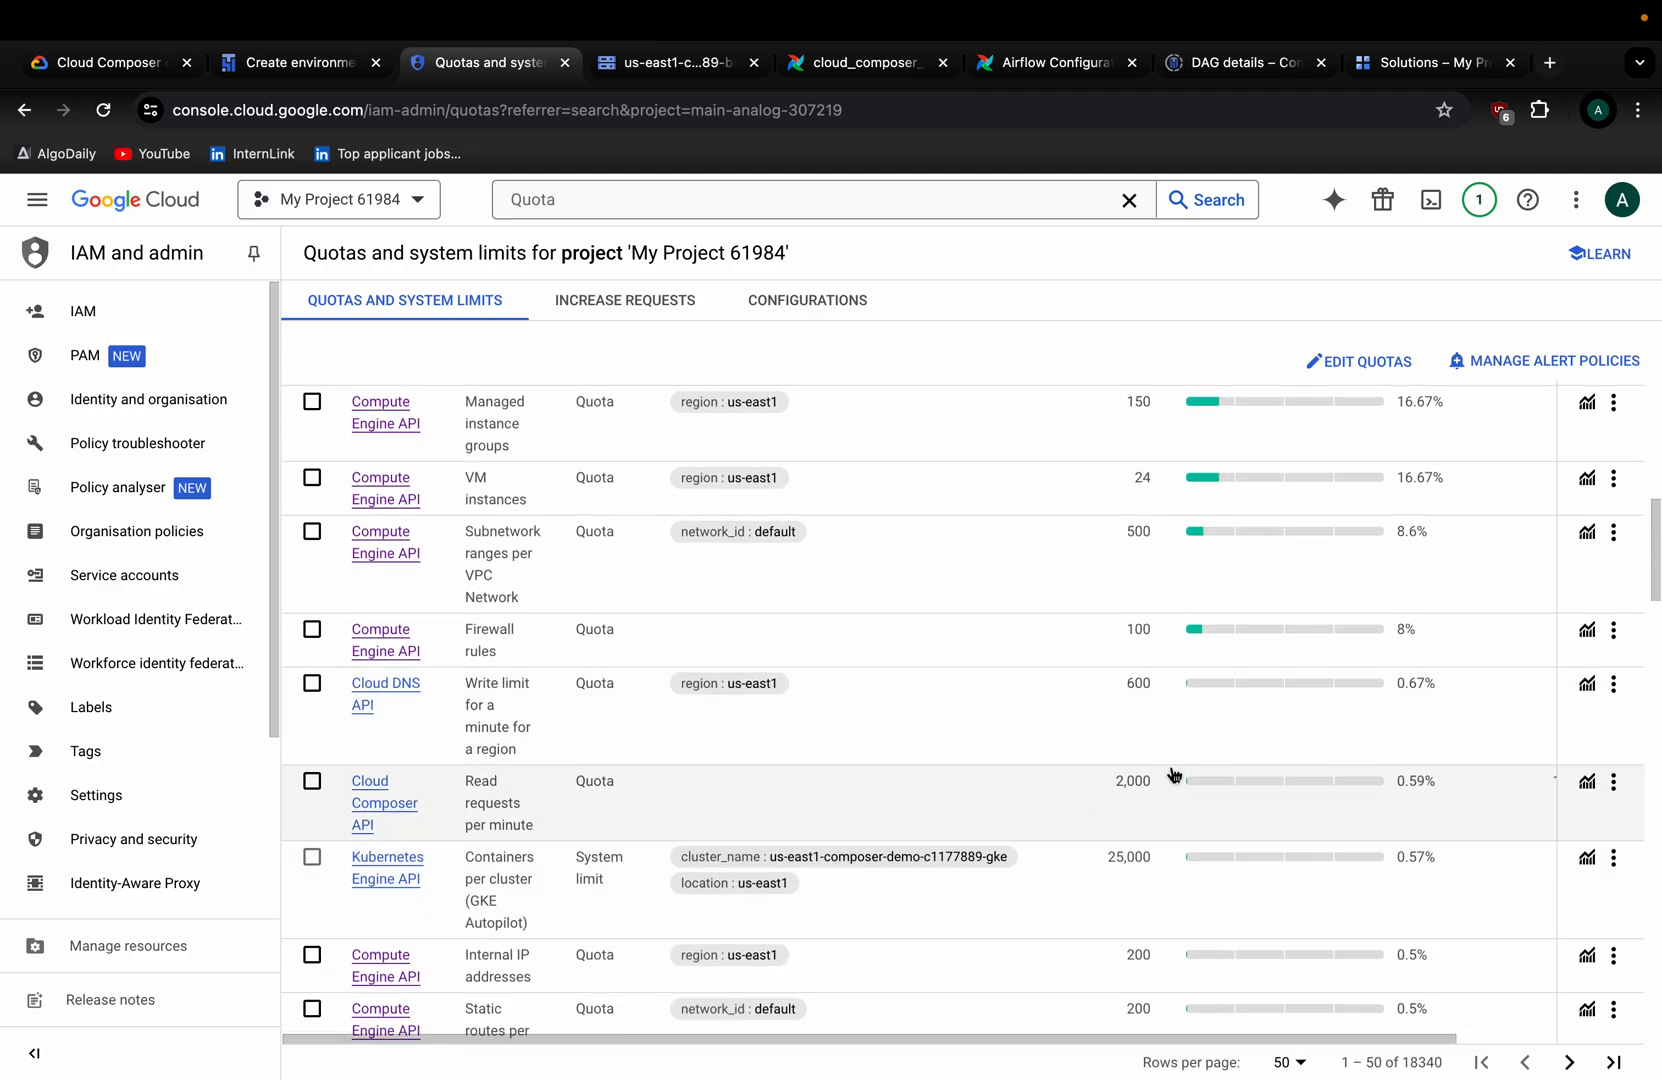
scroll(1131, 690, "up", 8)
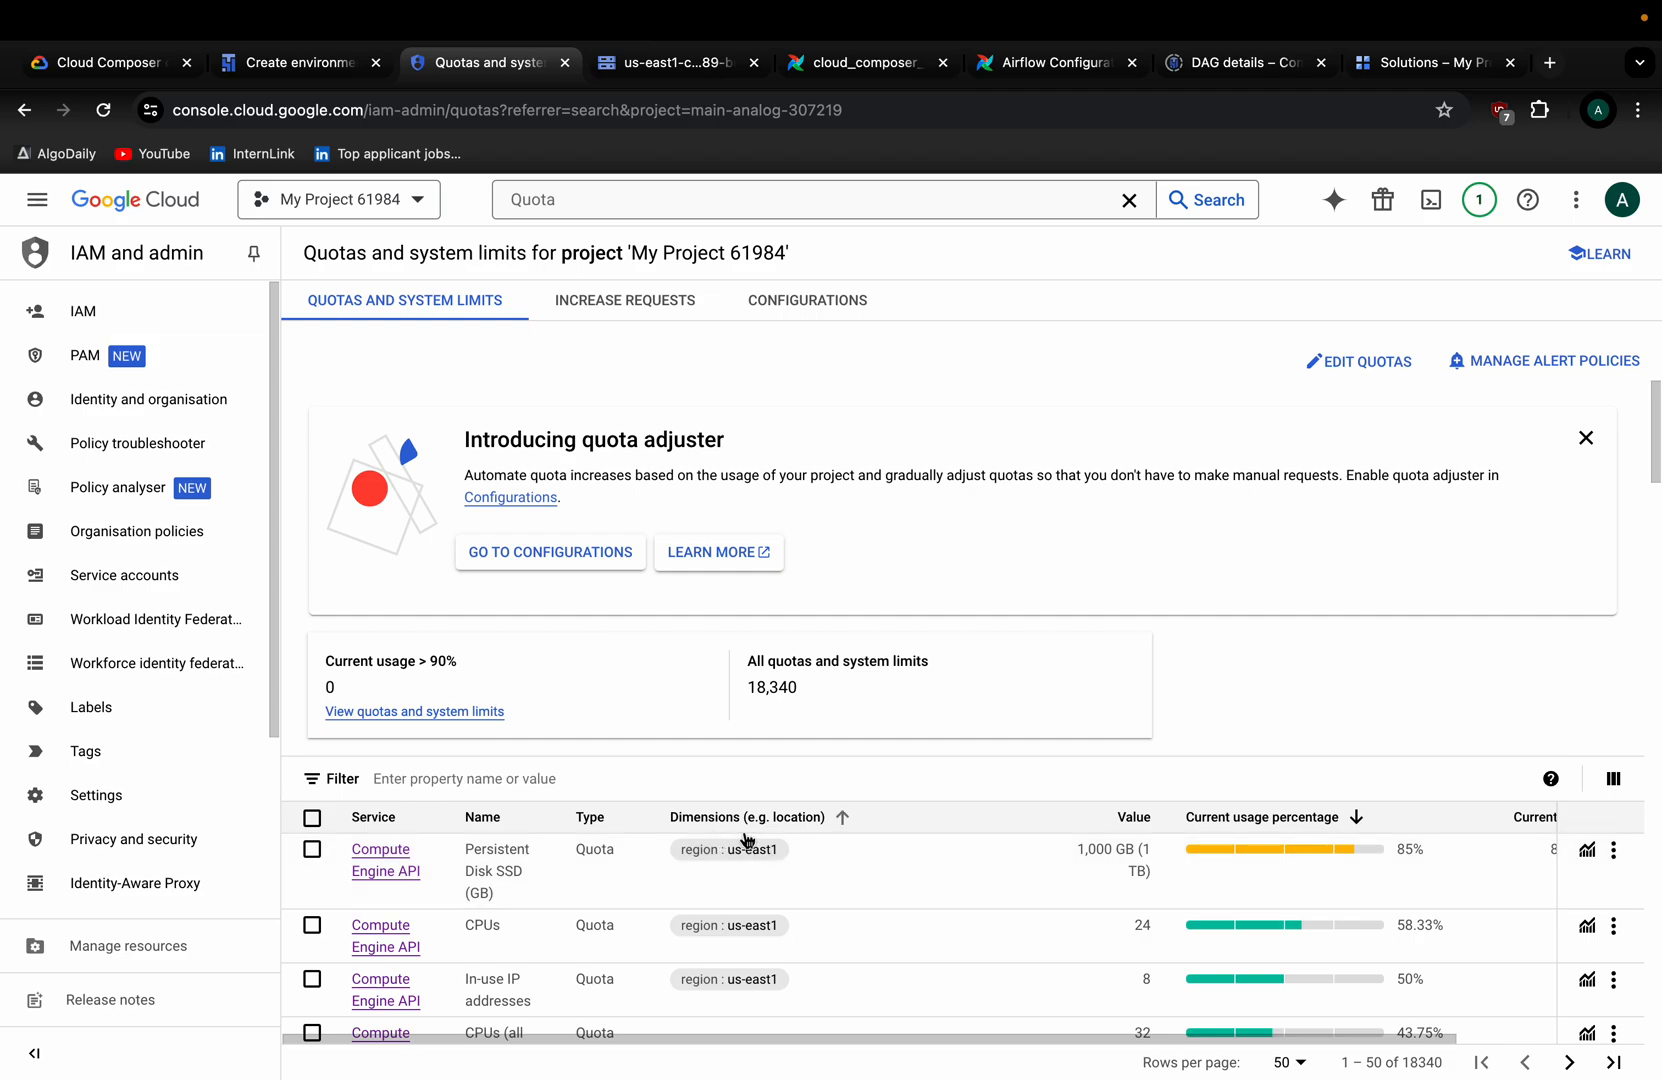
scroll(1166, 866, "right", 3)
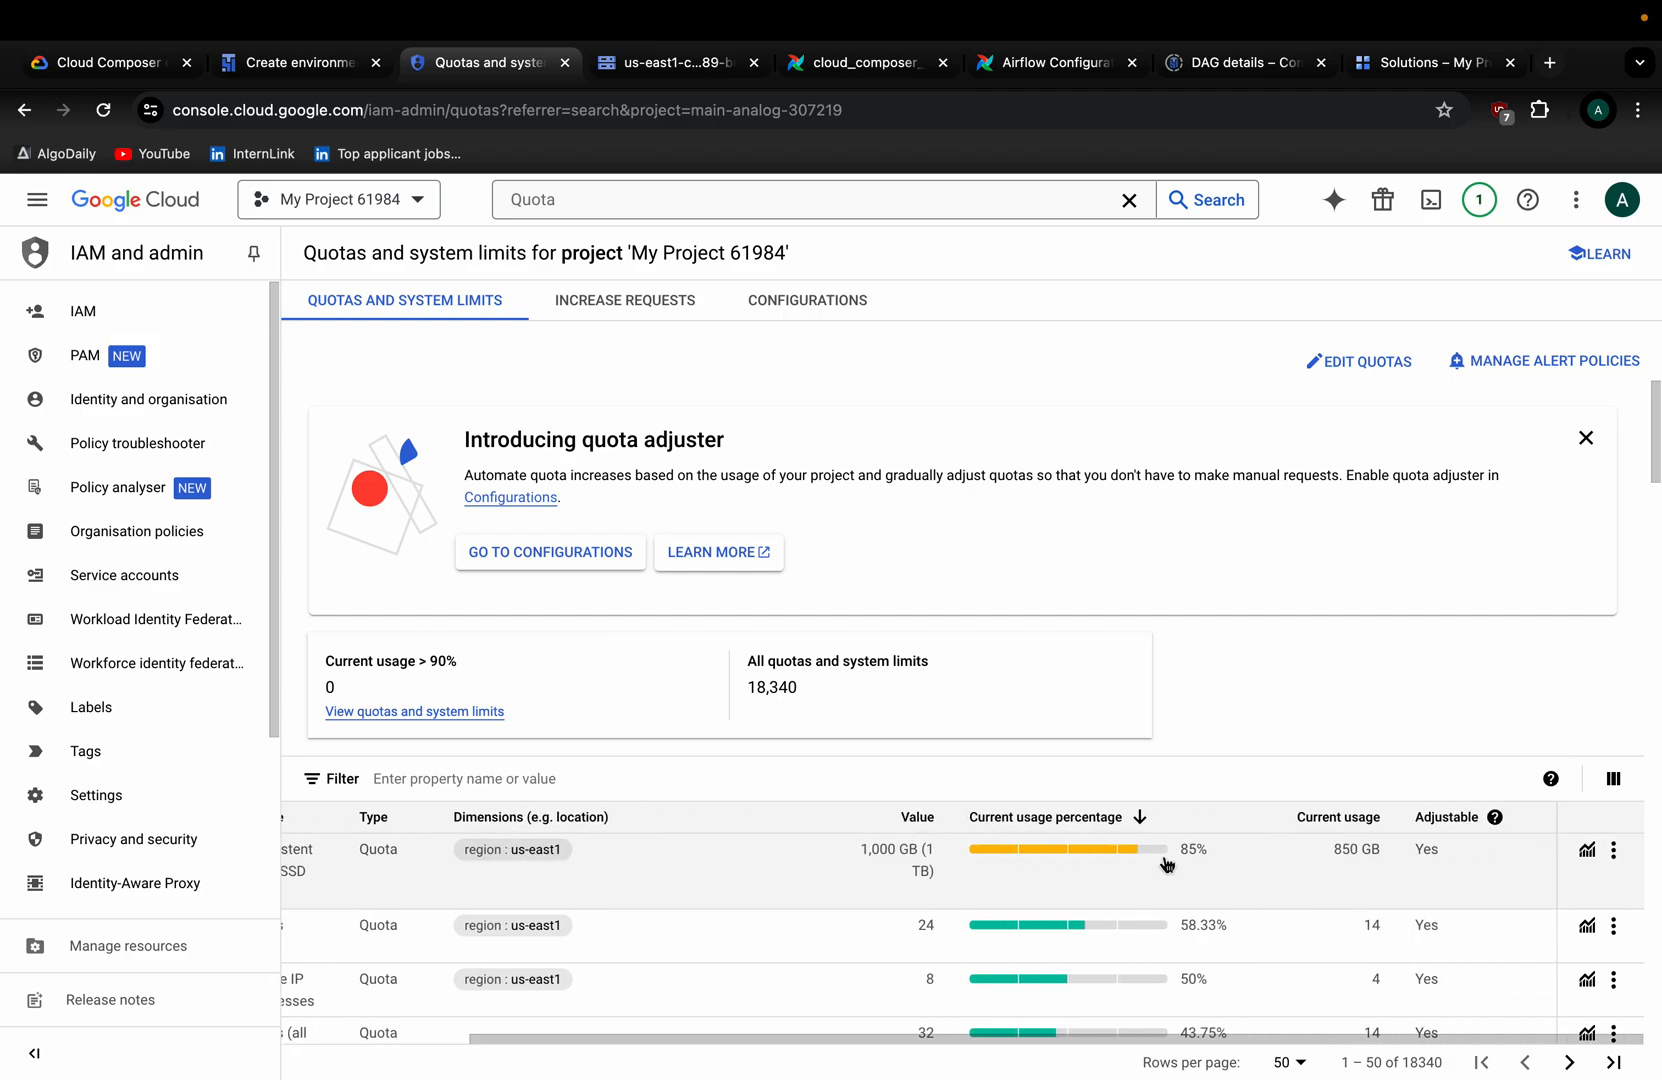
scroll(1166, 864, "left", 3)
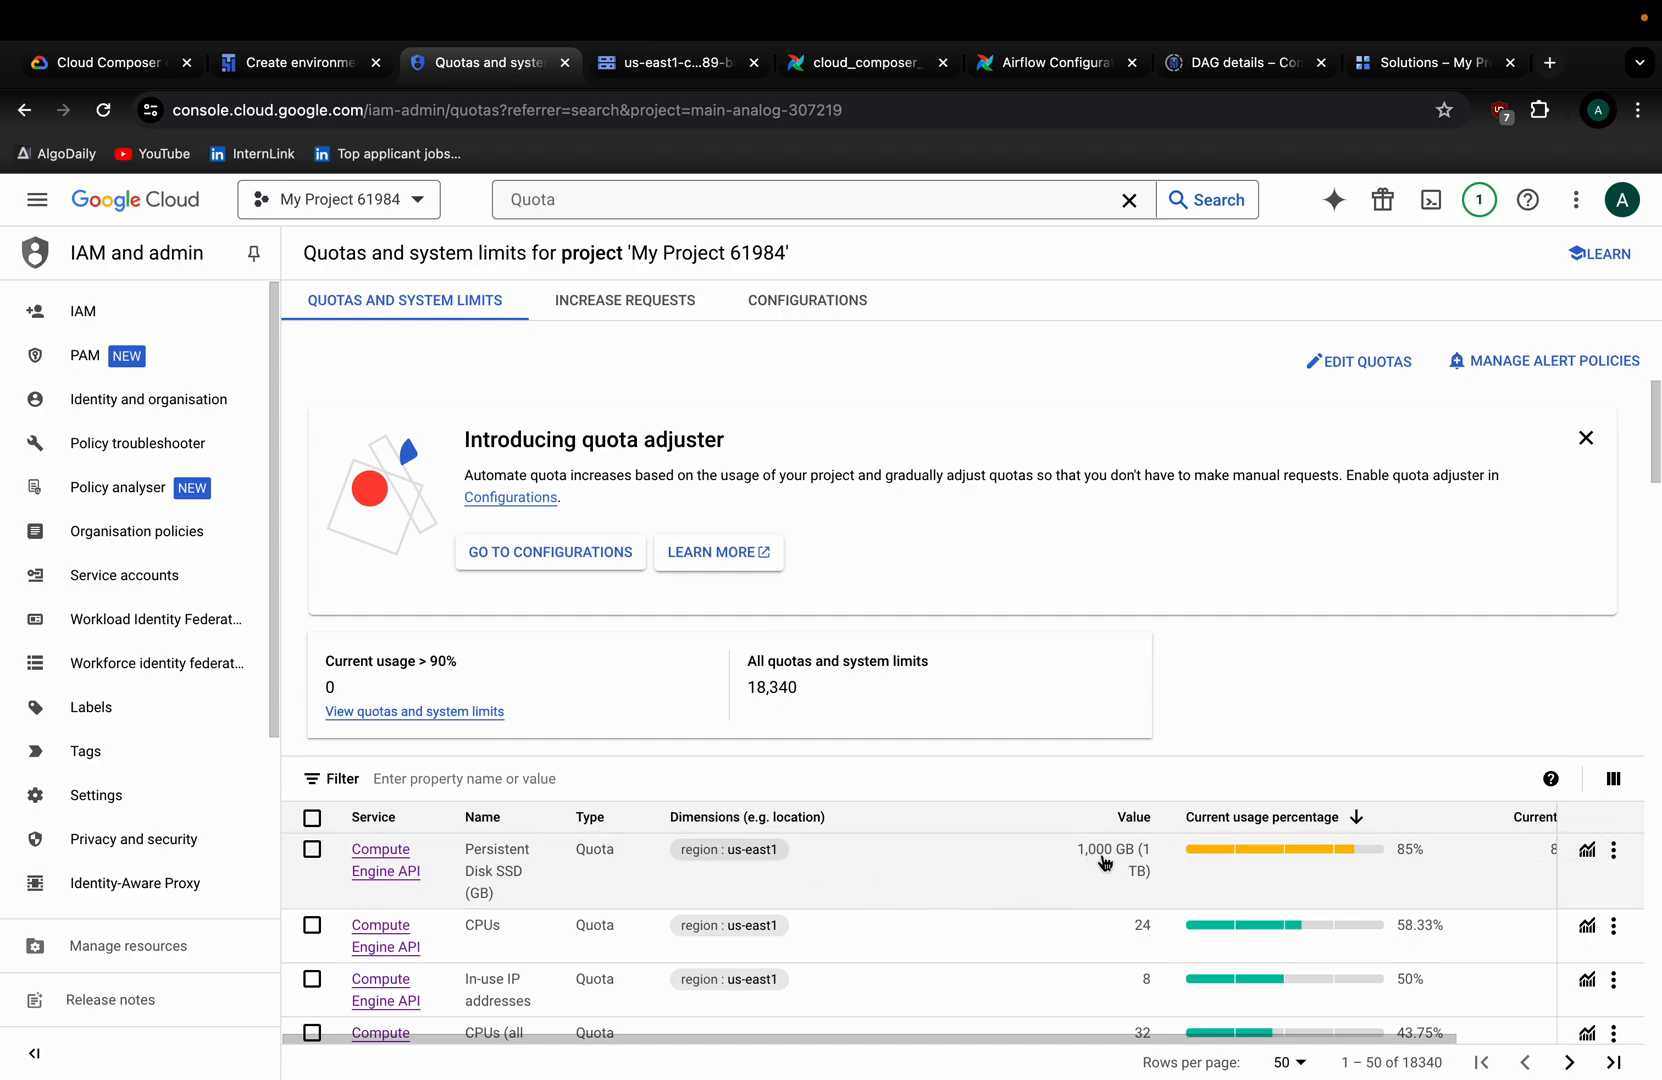
Open the Compute Engine API quotas and edit the us-east1 Persistent Disk SSD quota.
left_click(379, 857)
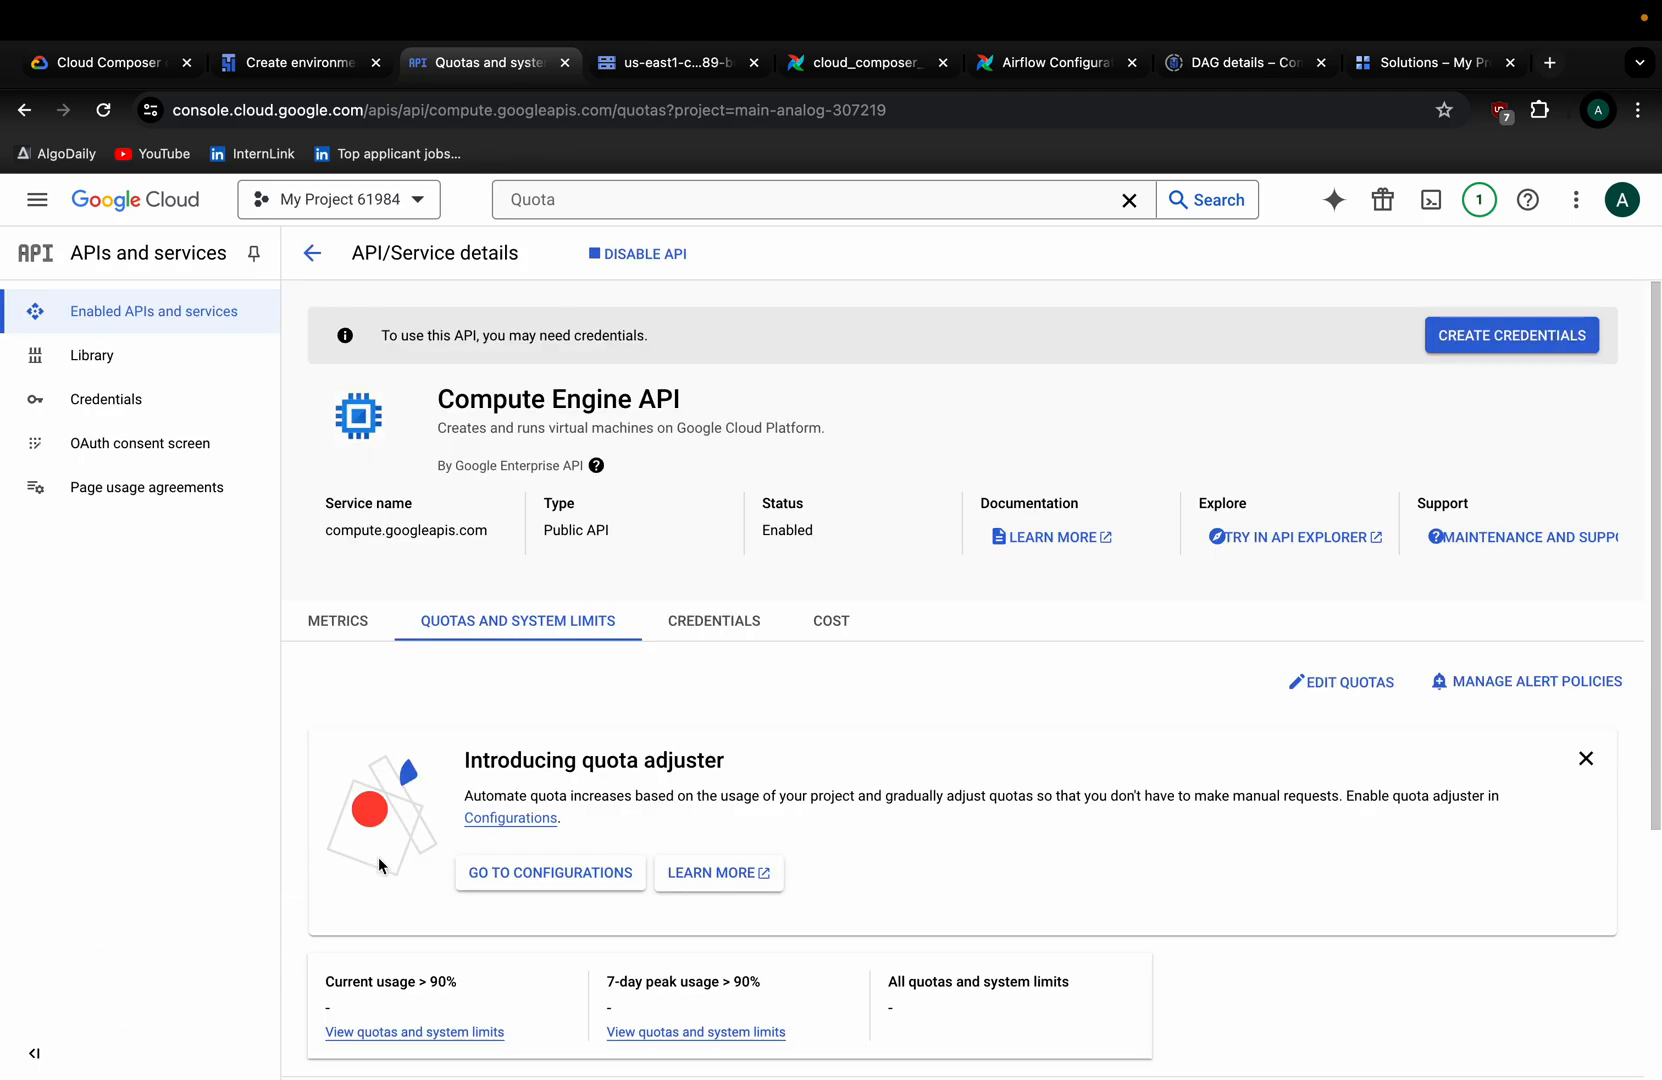
scroll(805, 792, "down", 1)
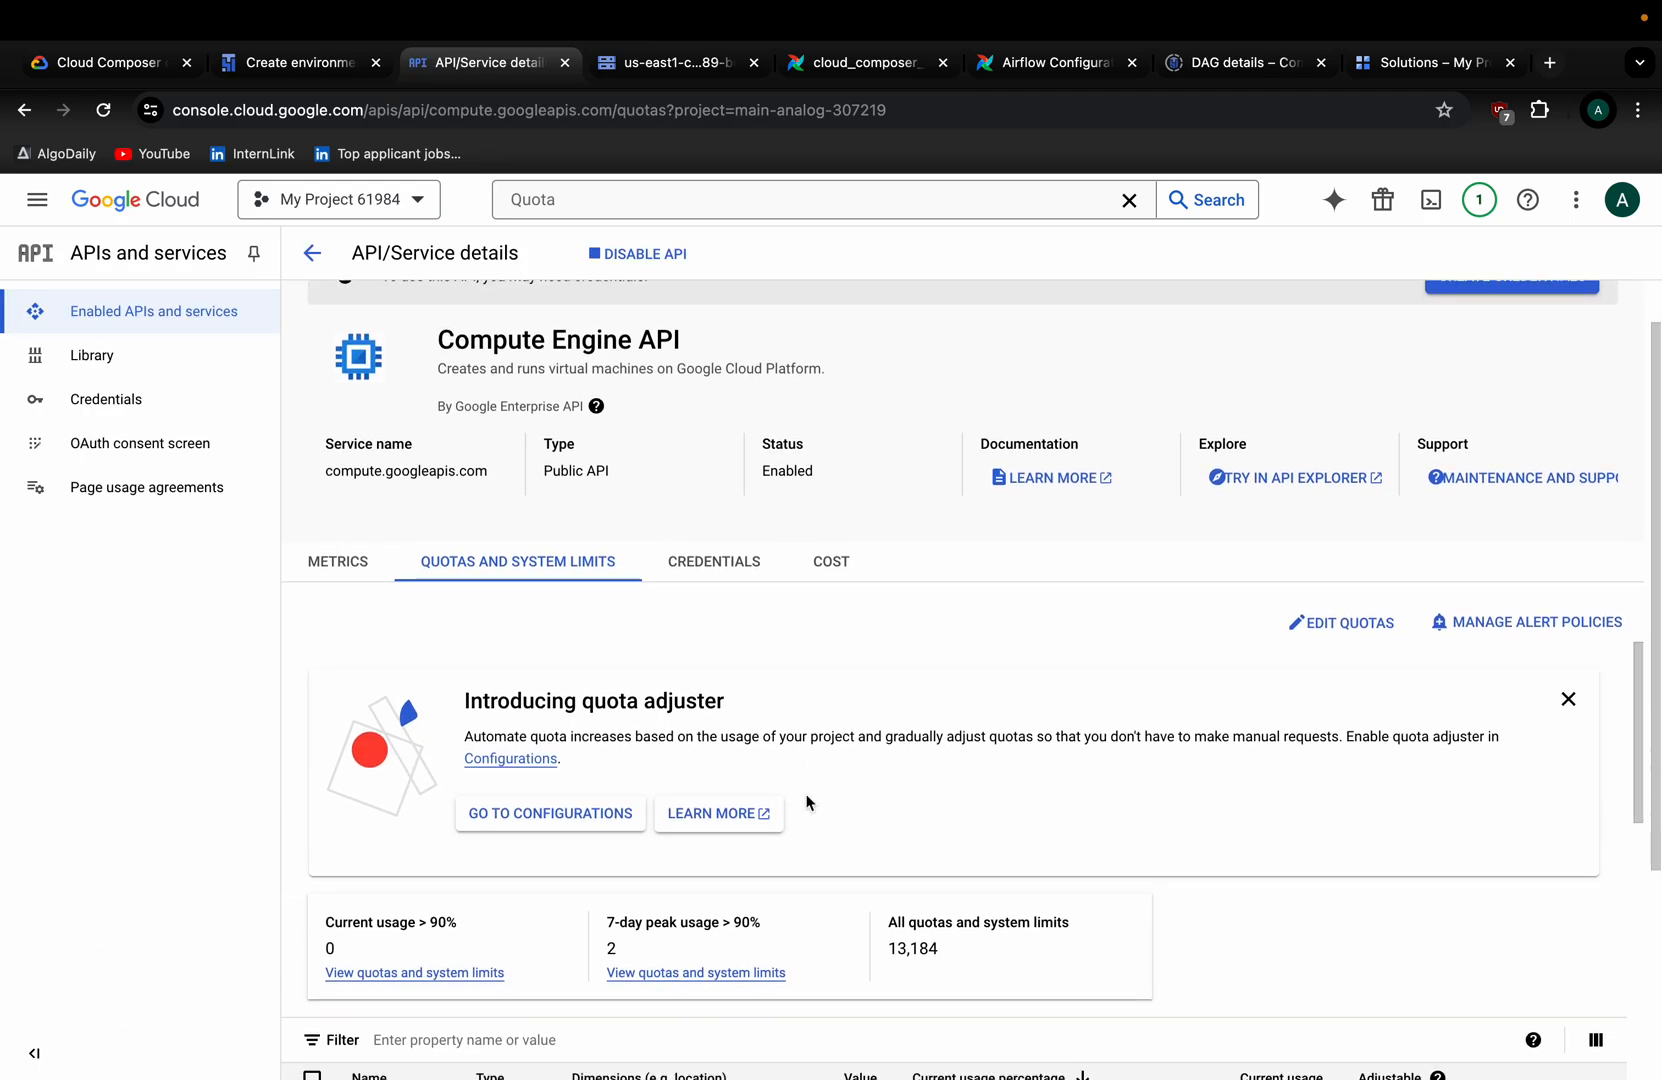
scroll(965, 812, "down", 3)
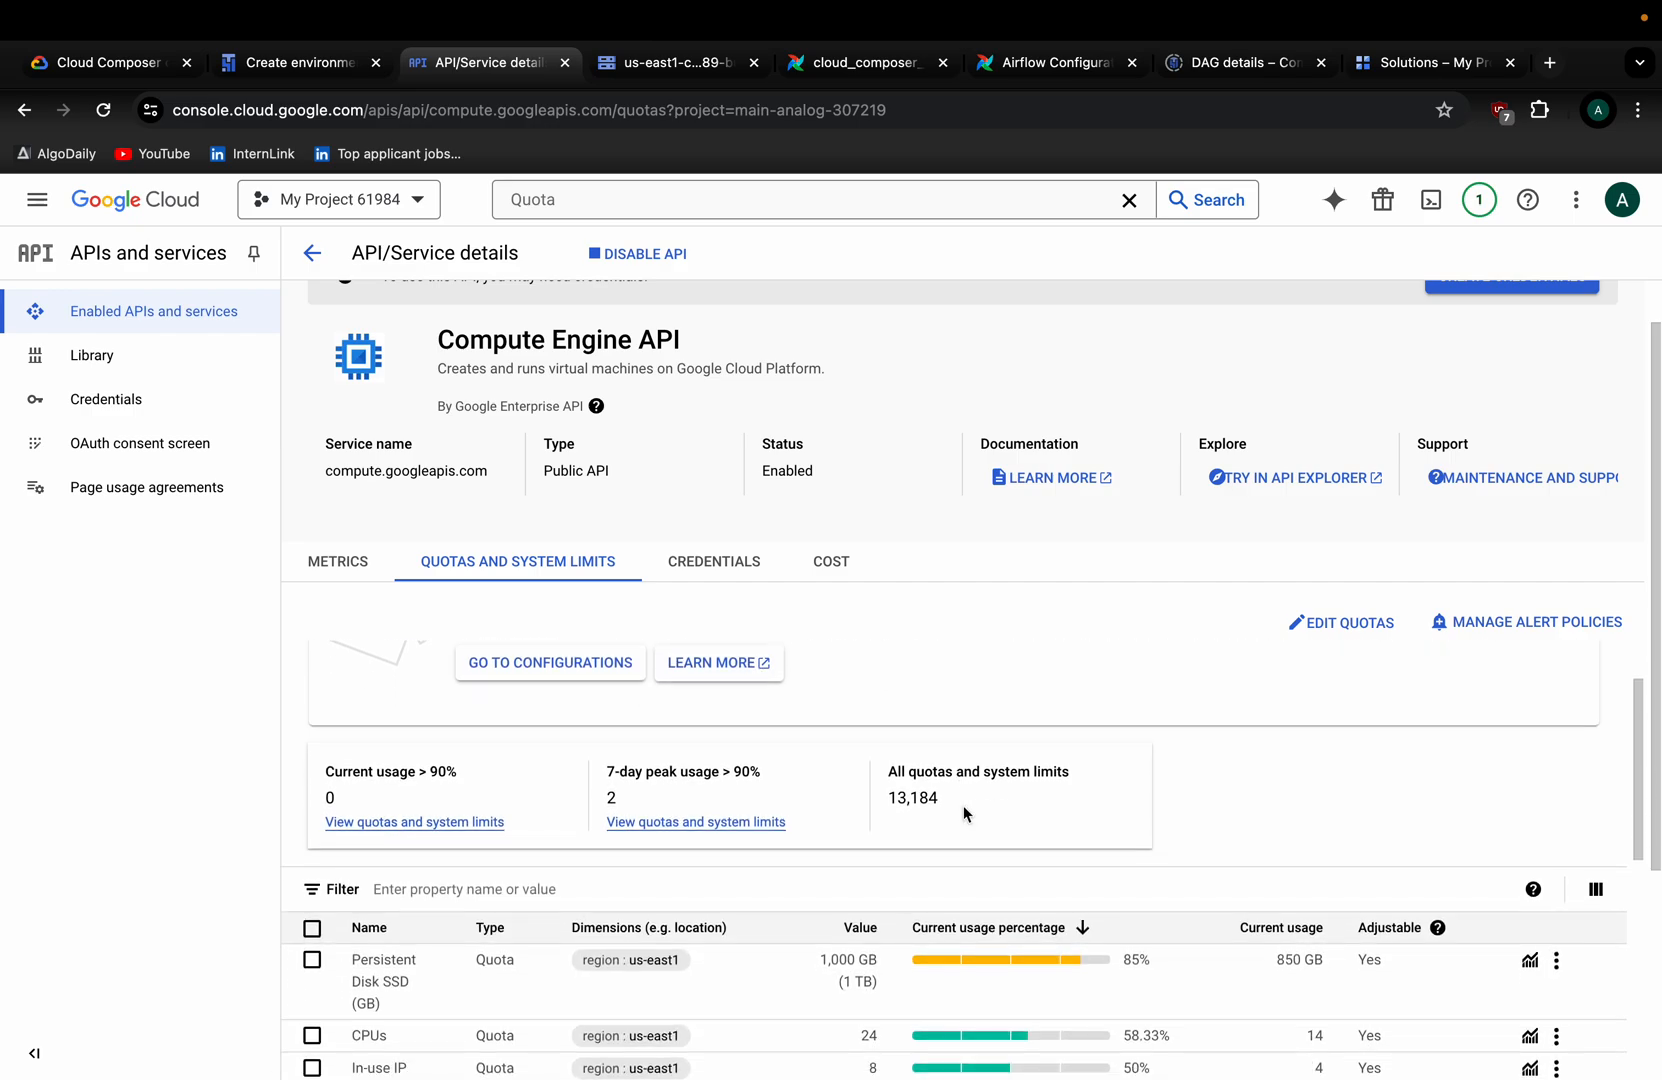
left_click(1323, 630)
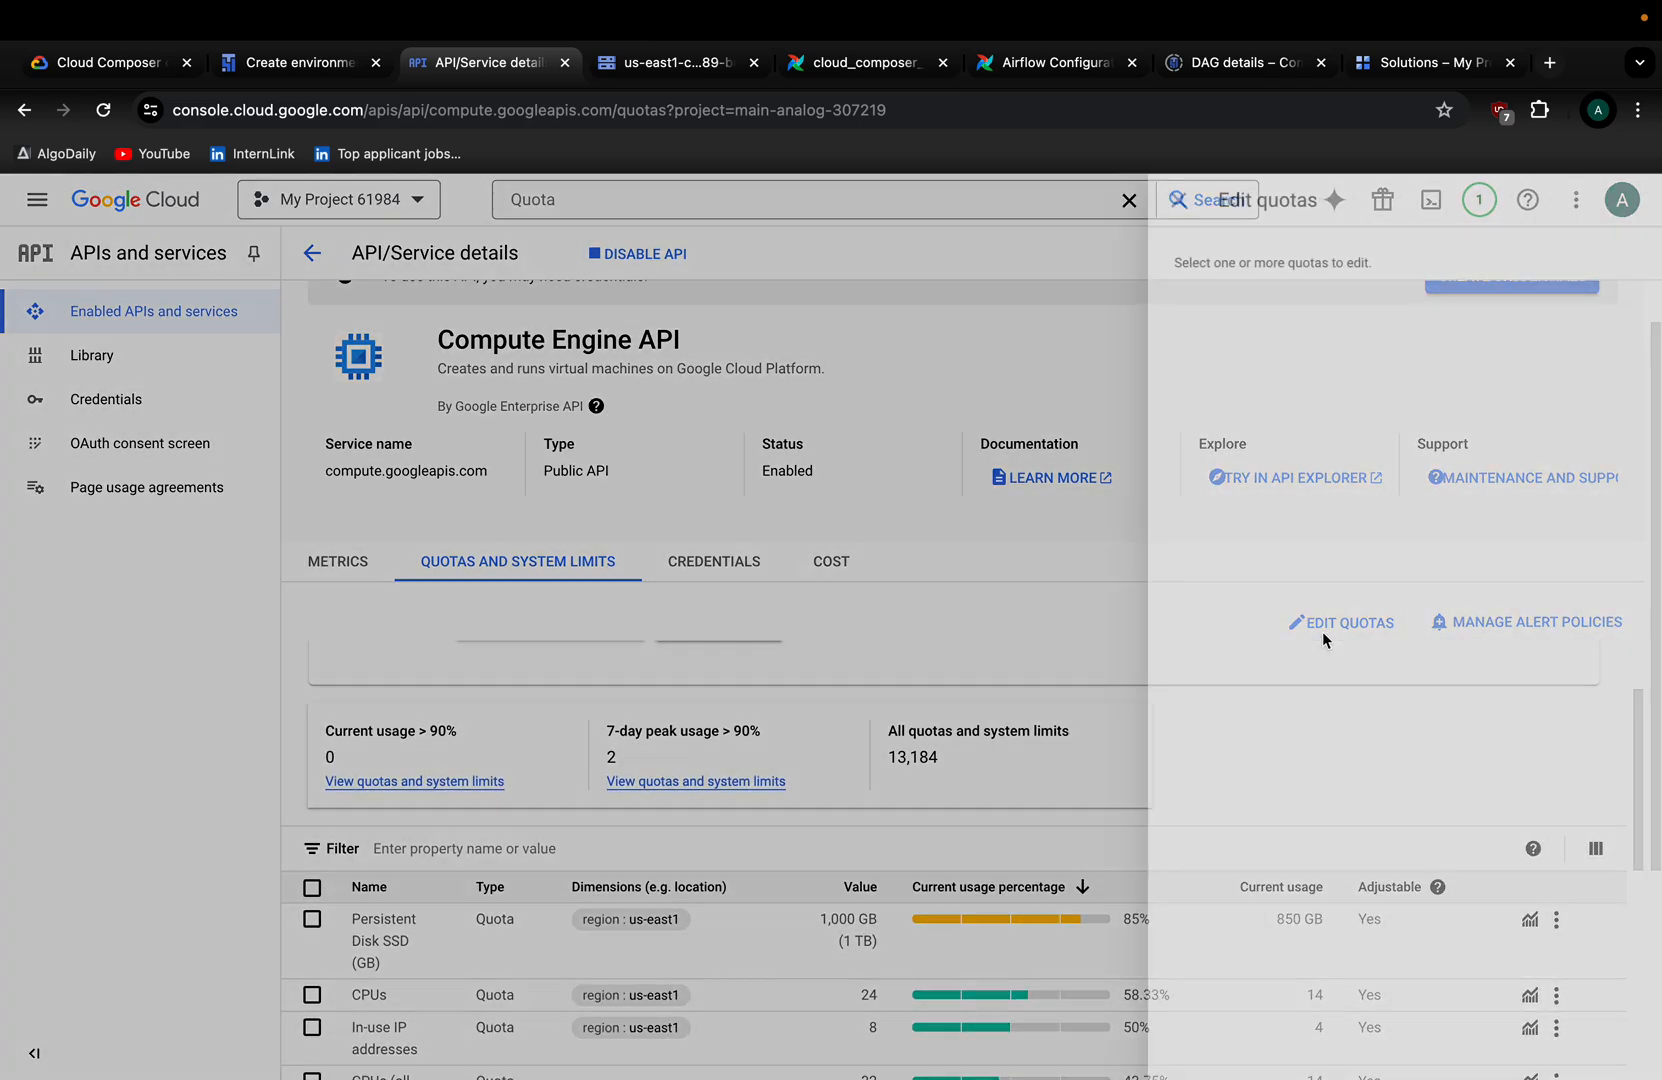
left_click(1047, 210)
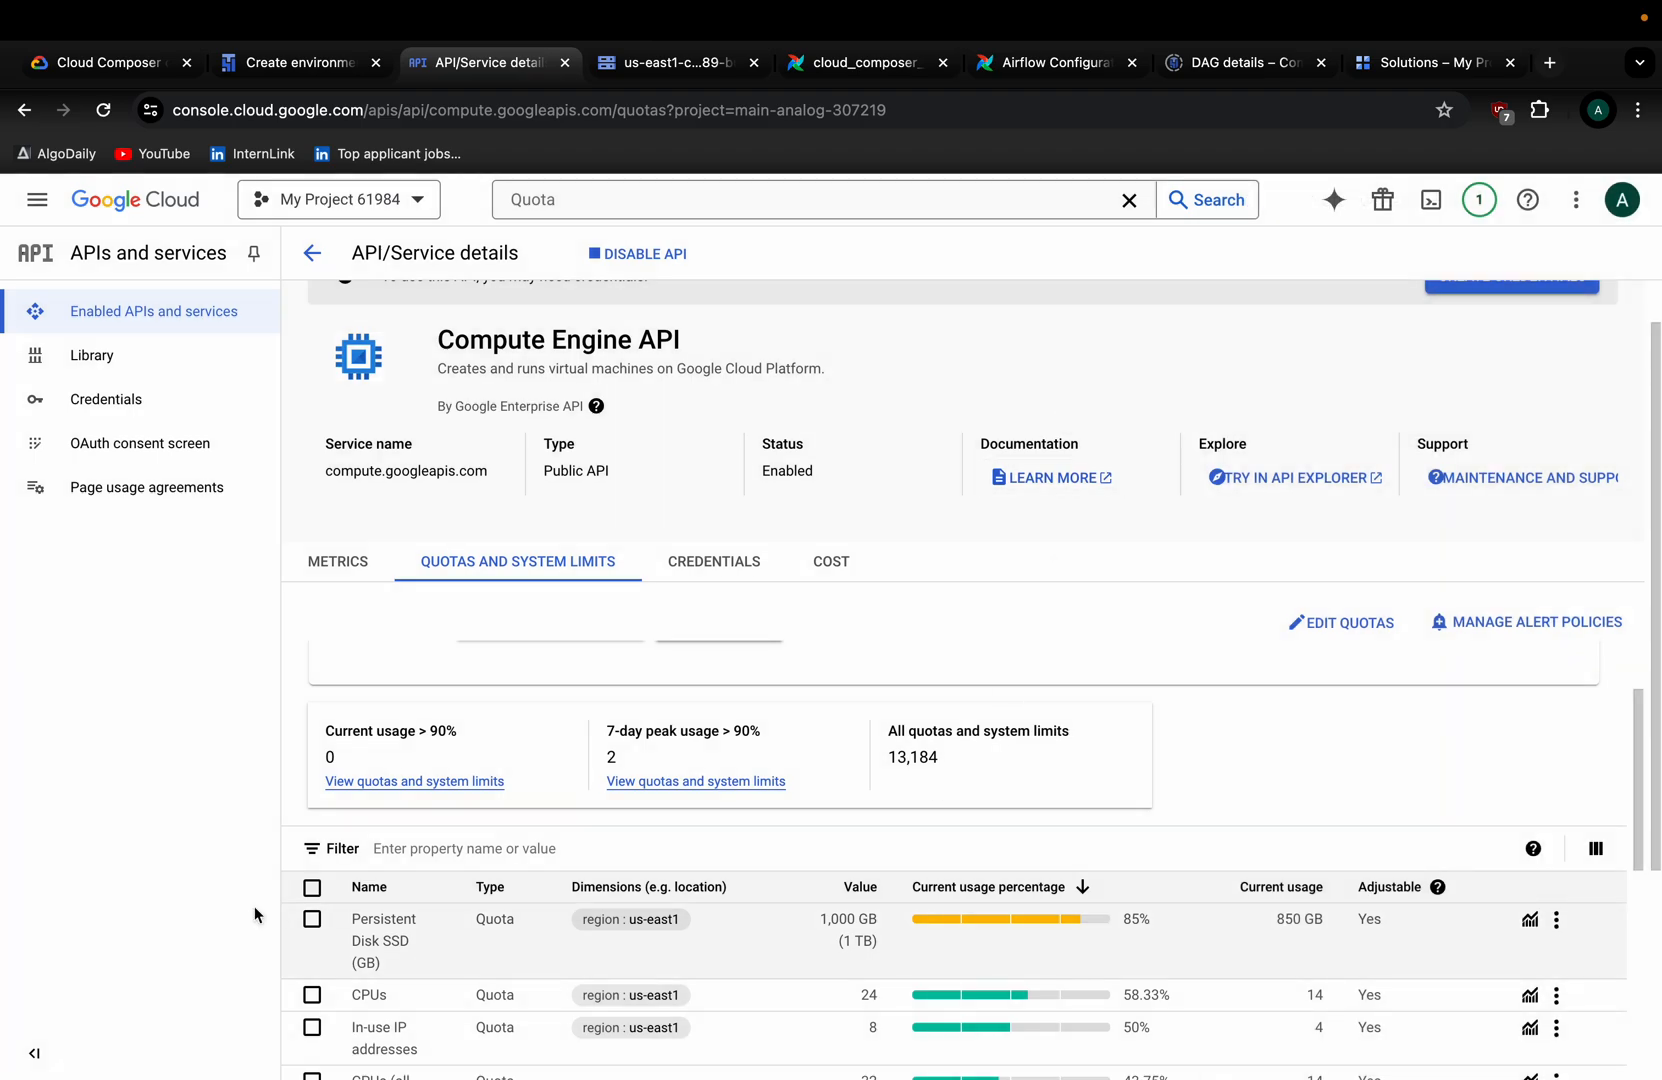
left_click(312, 919)
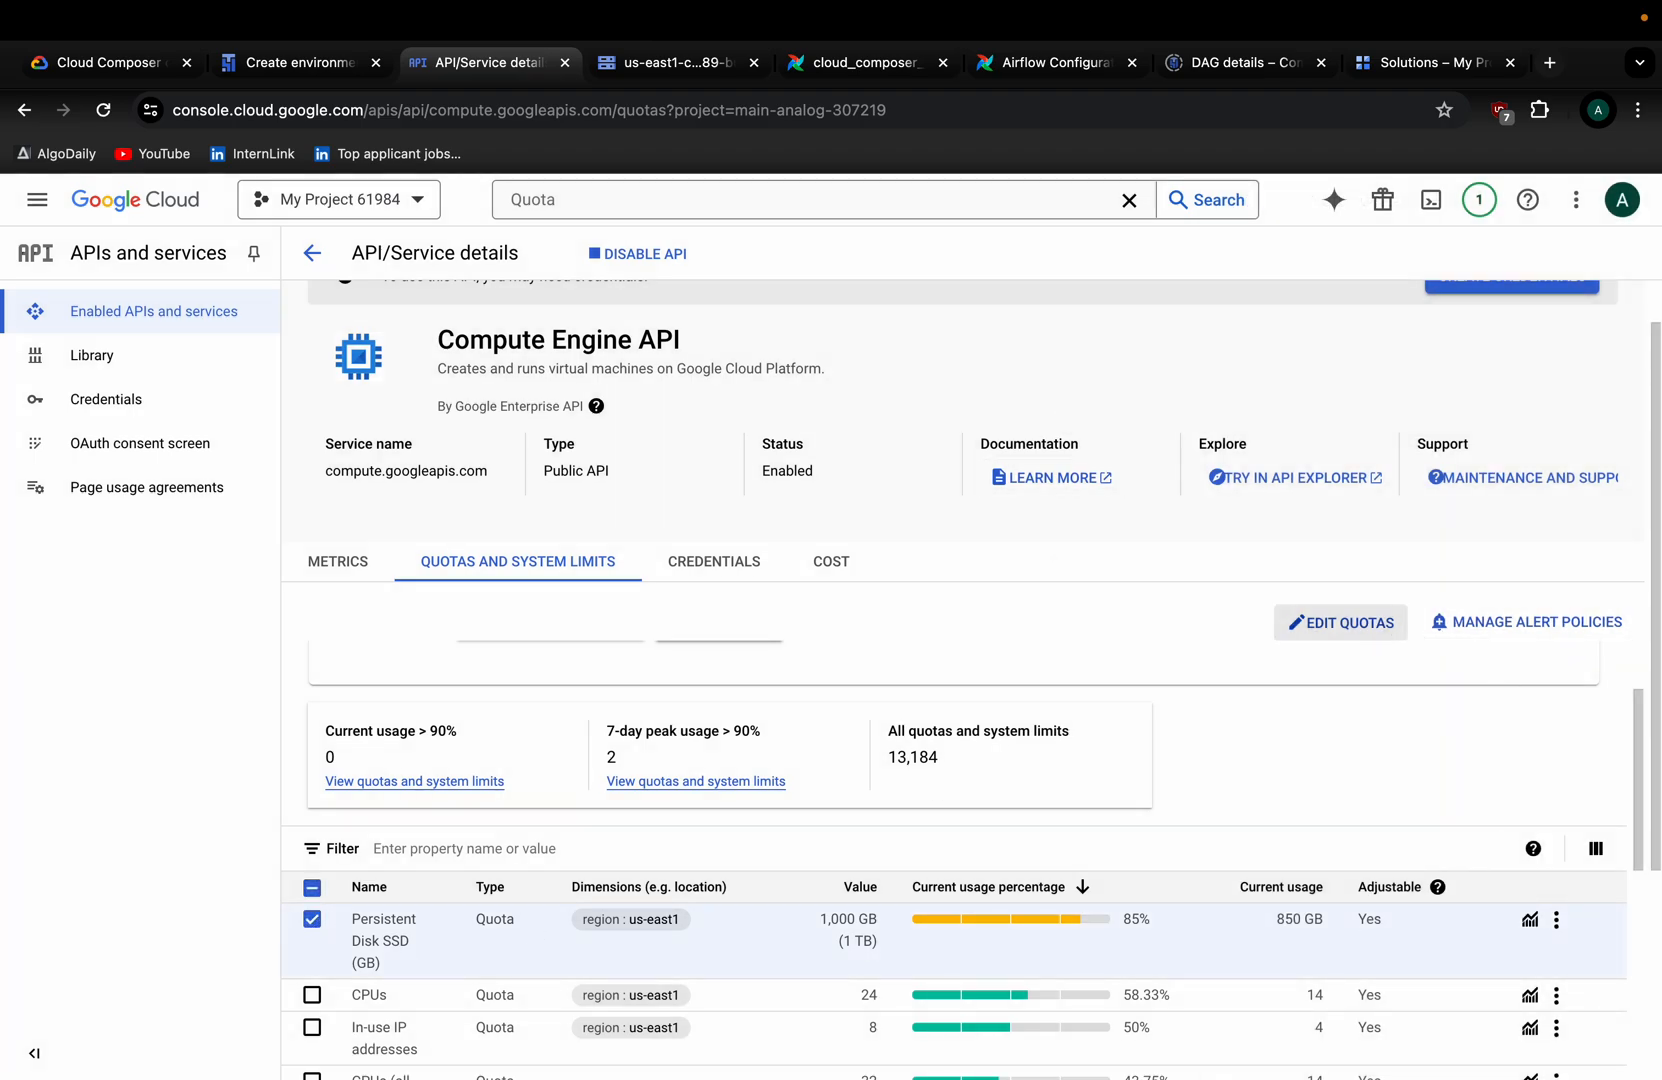
left_click(1380, 636)
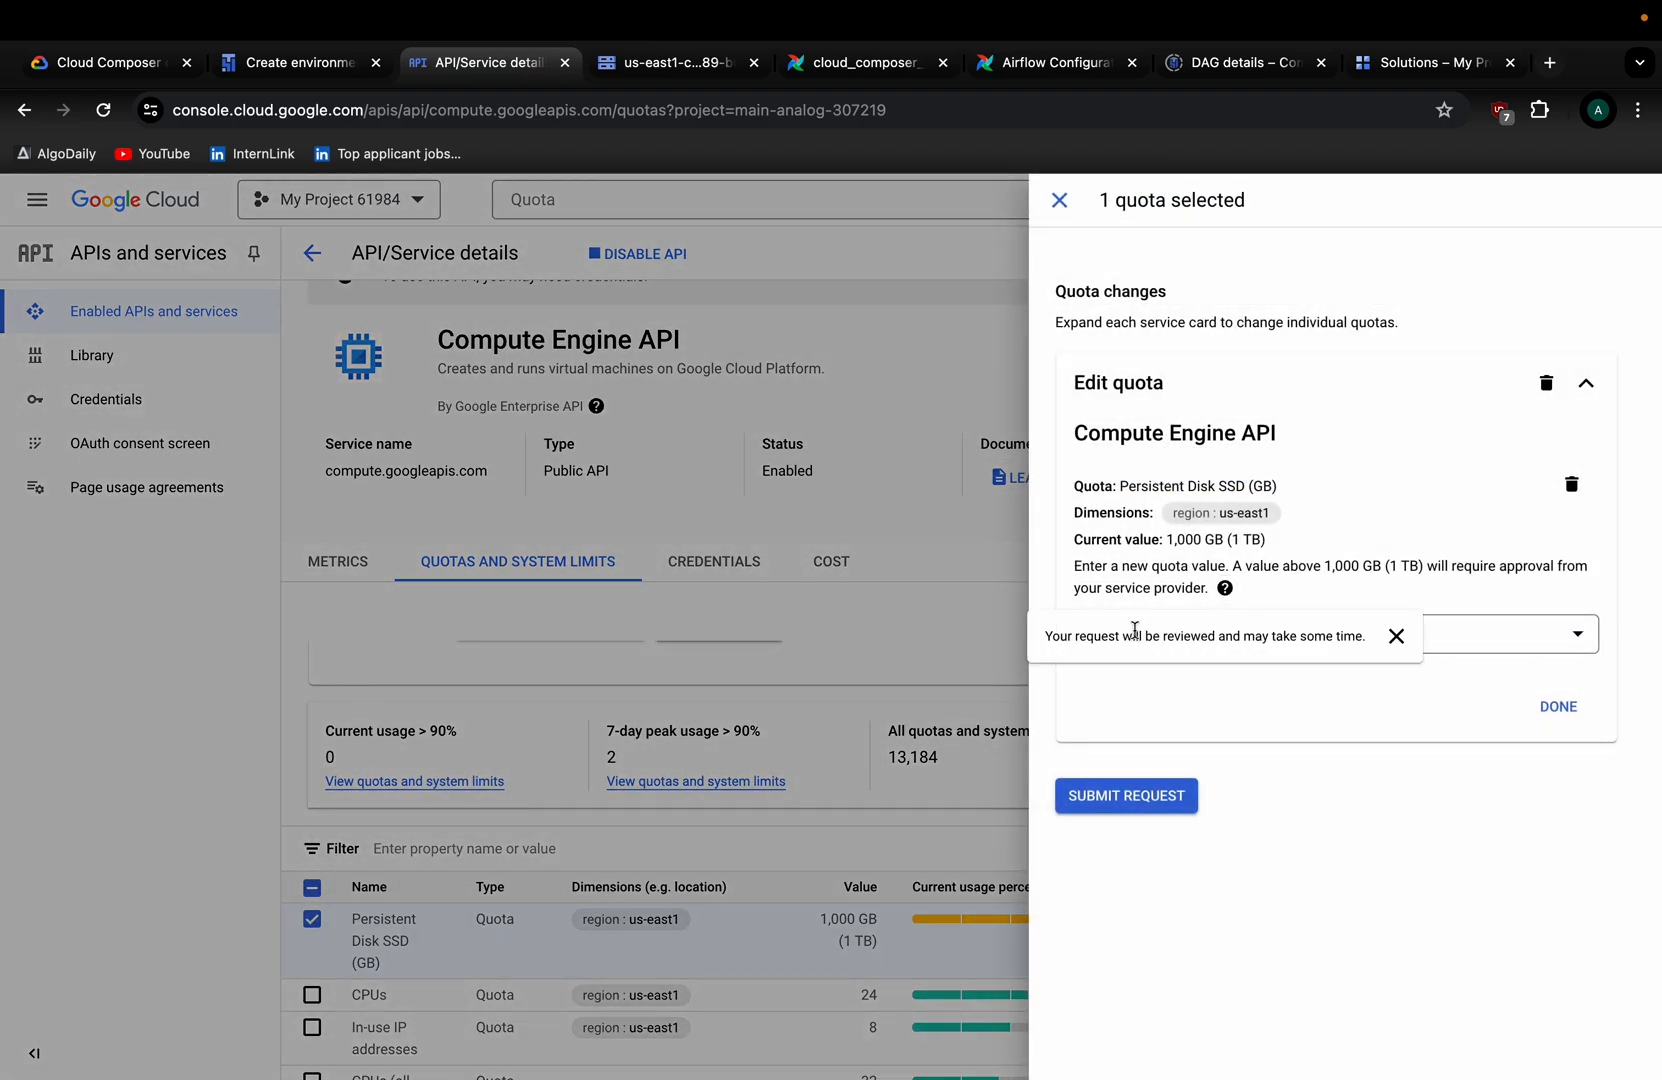
Enter 1250 GB as the new Persistent Disk SSD quota and begin the request description.
left_click(1178, 636)
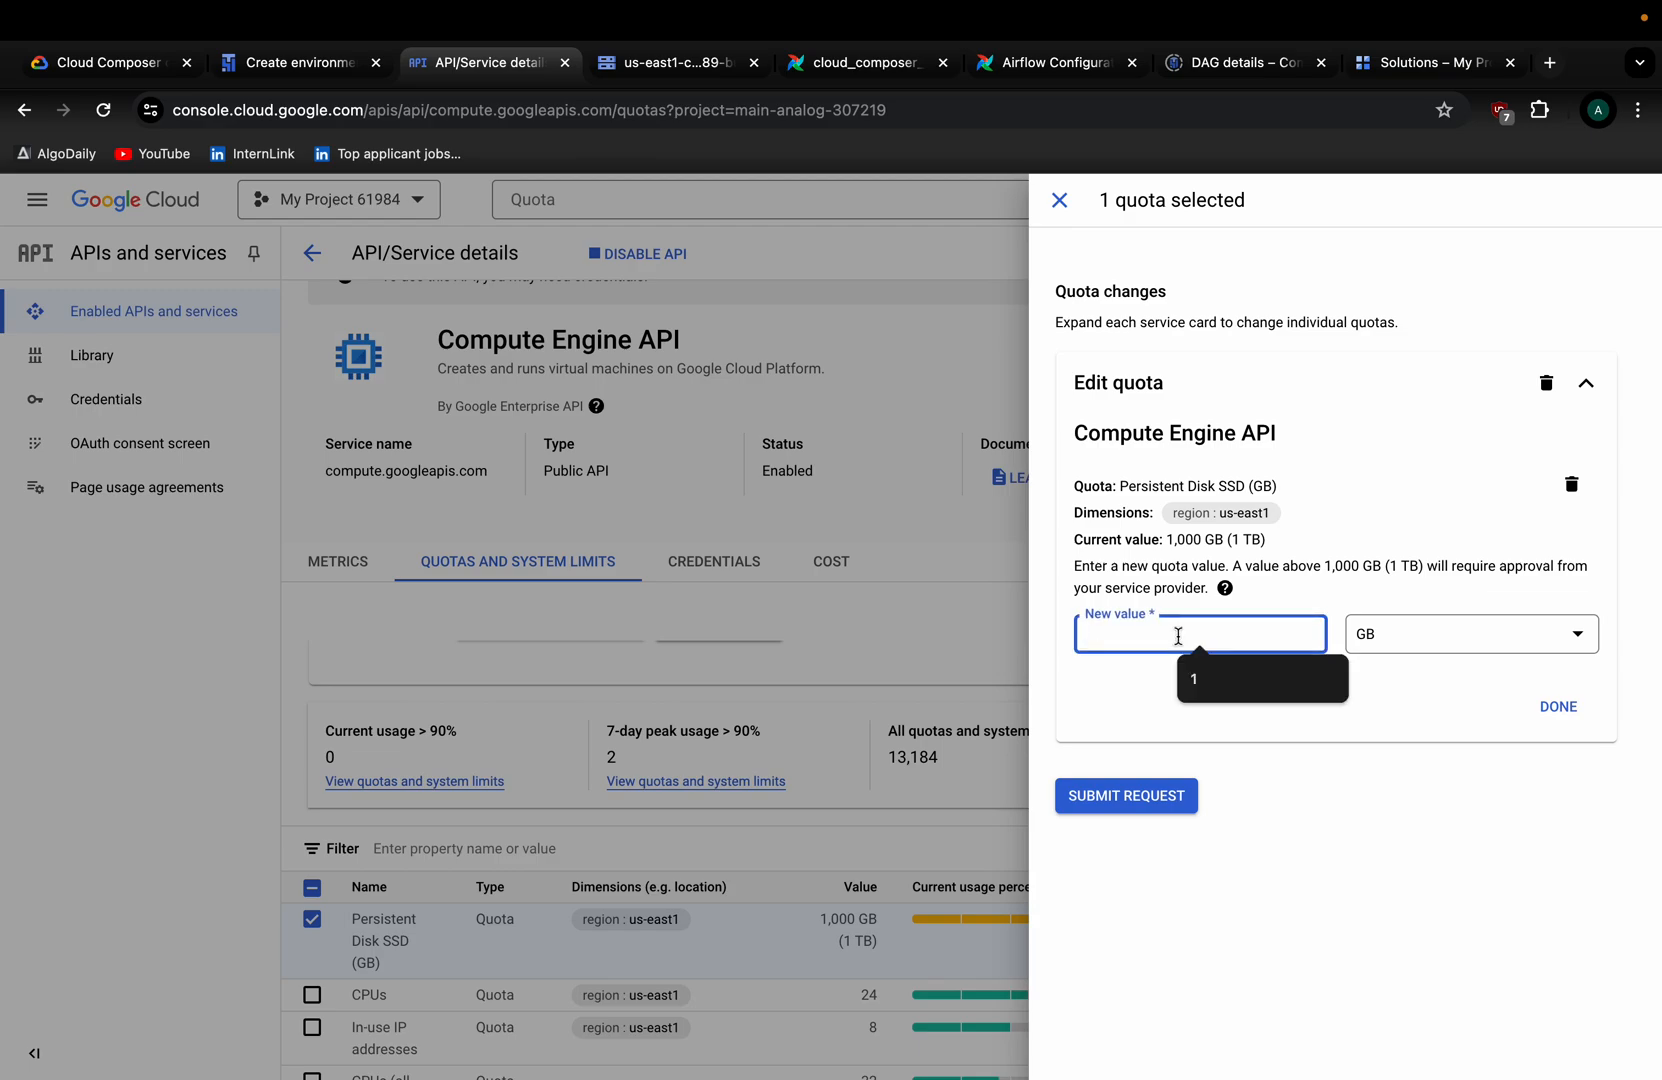
type("1")
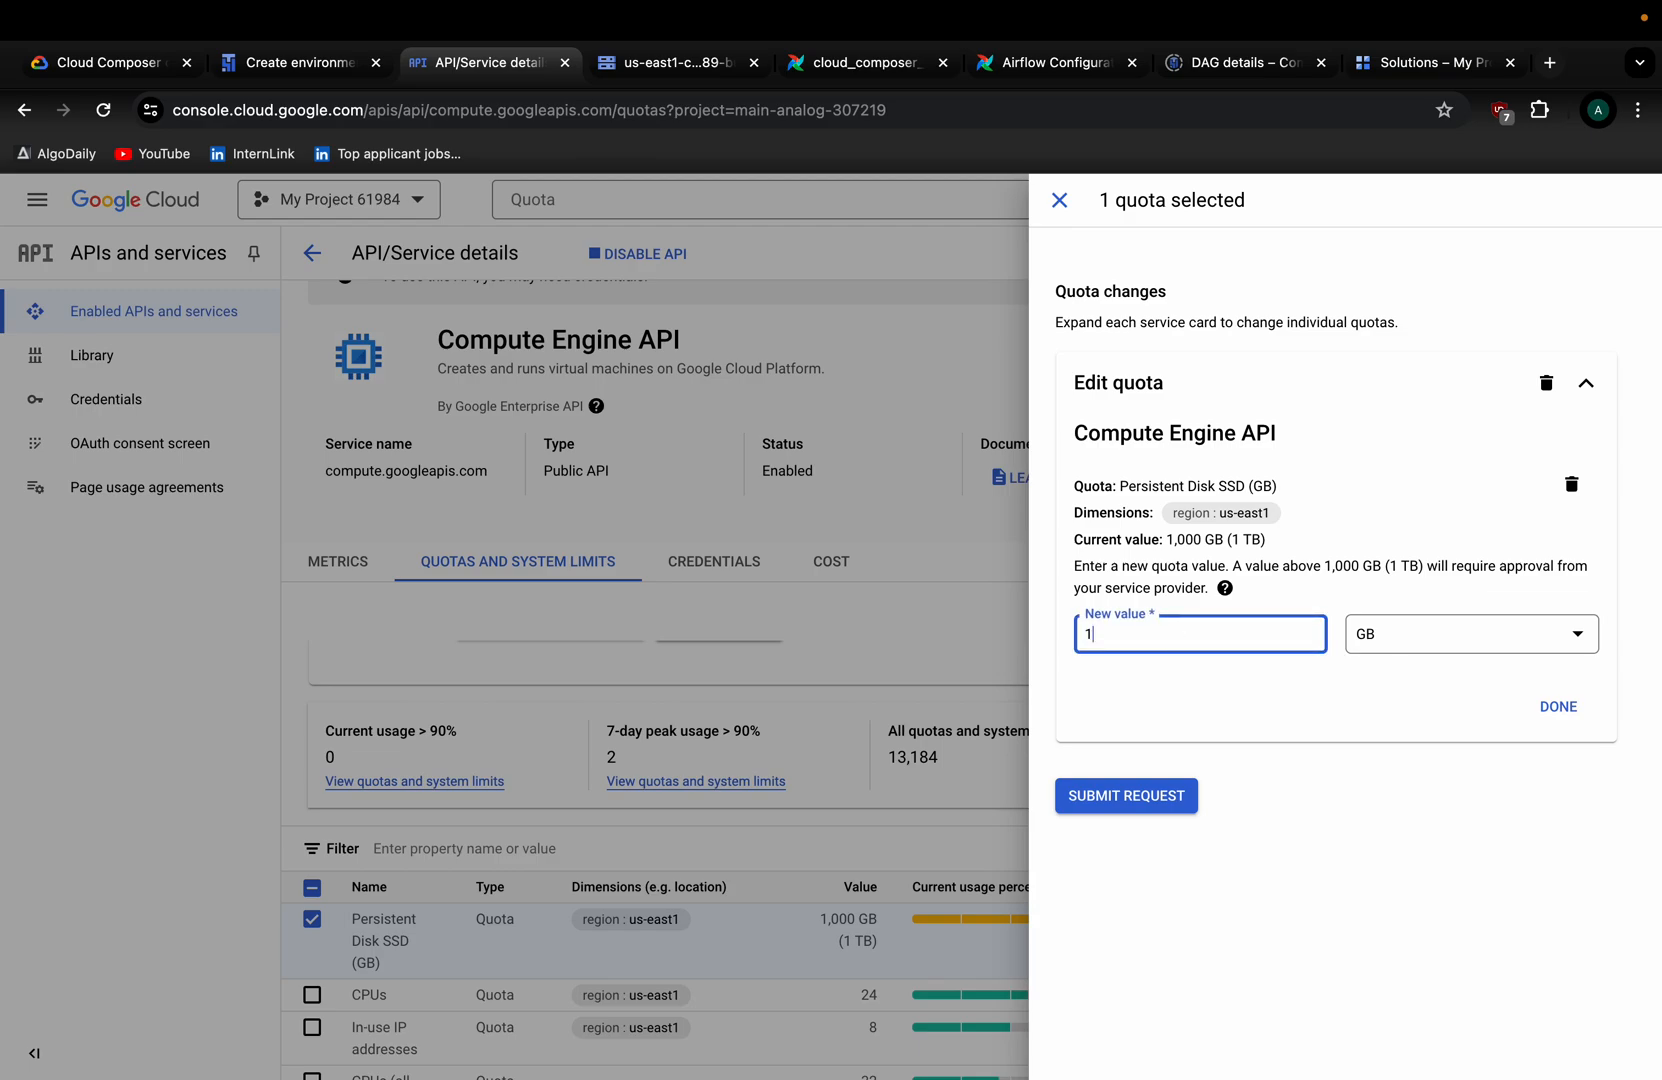
type("250")
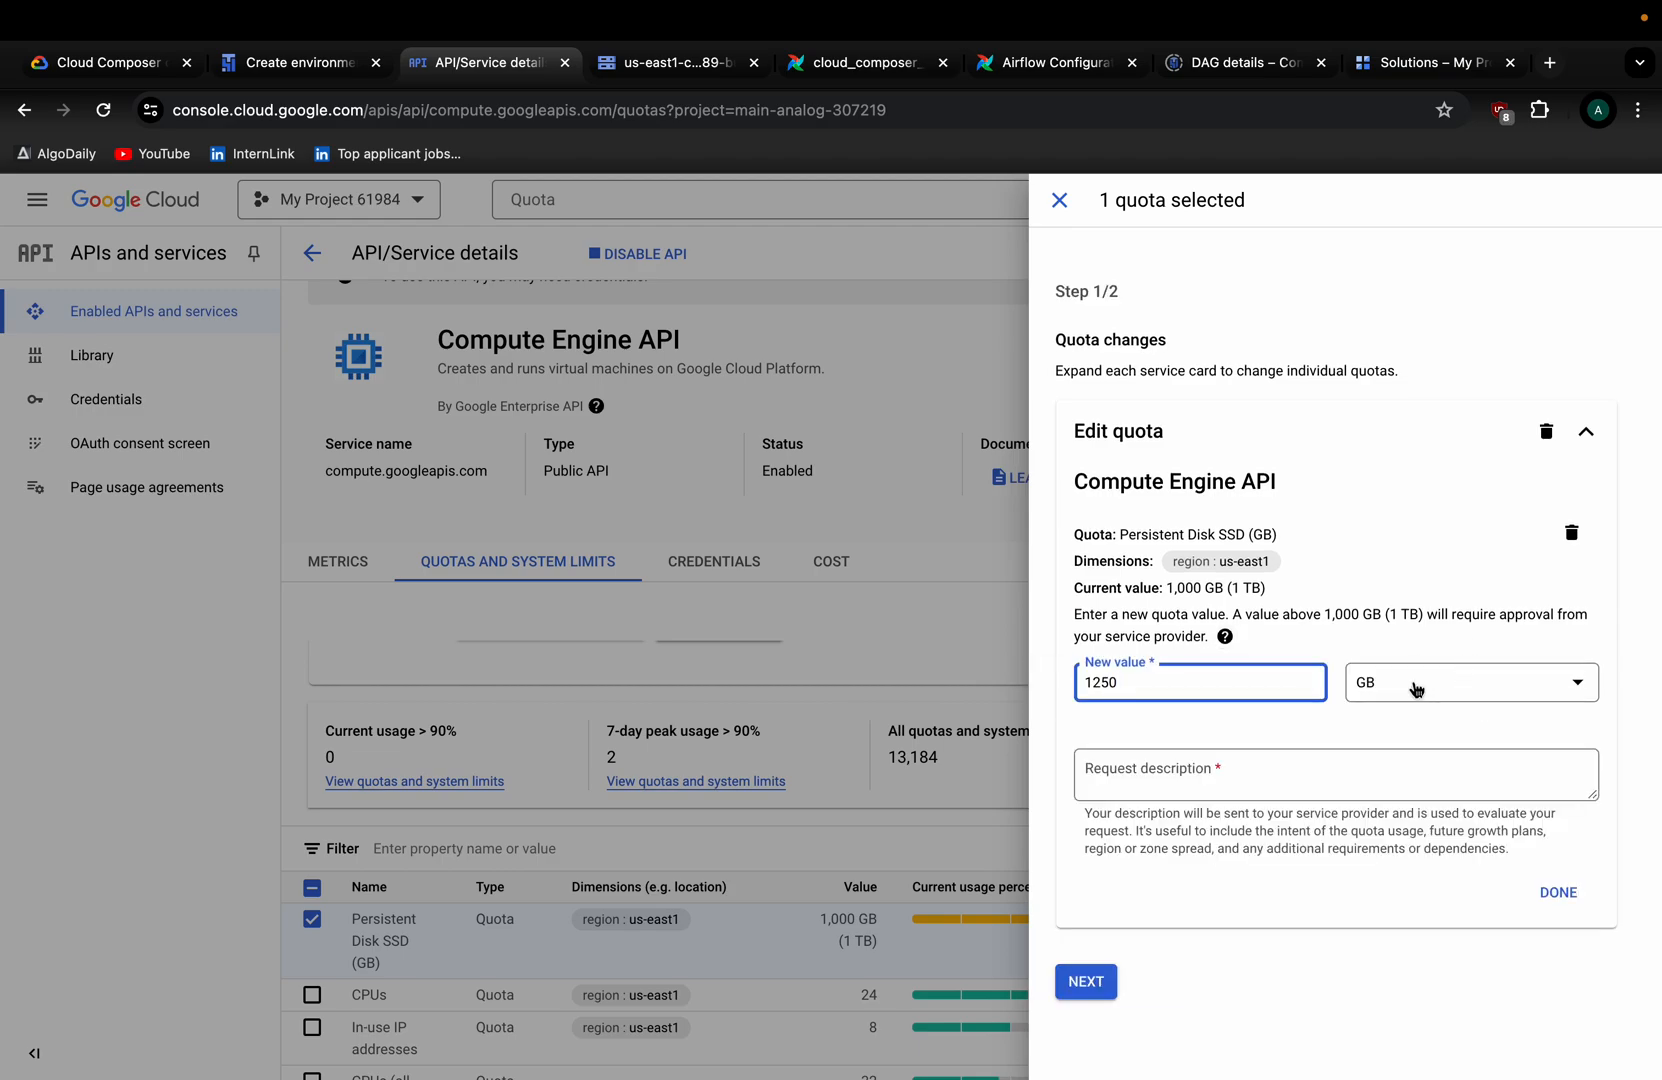
left_click(1155, 772)
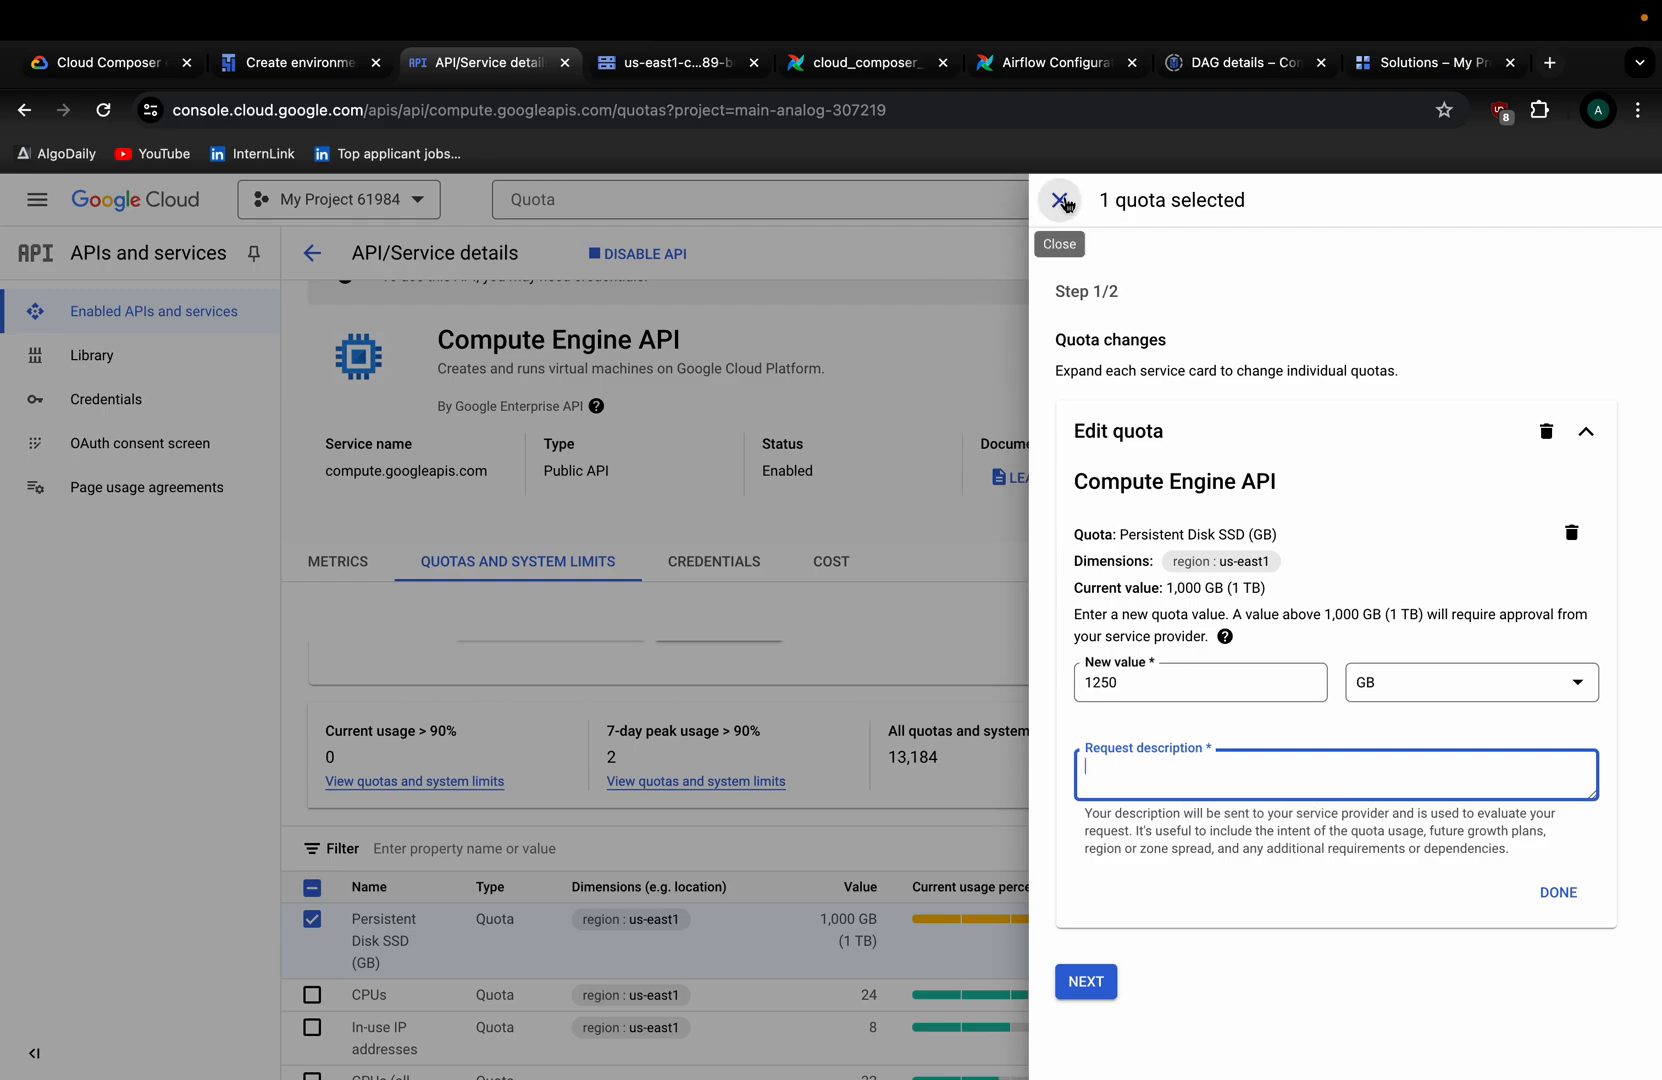
left_click_drag(1224, 565, 1257, 566)
Confirm the Create environment form keeps us-central1, then return to the Persistent Disk SSD quota editor.
left_click(315, 63)
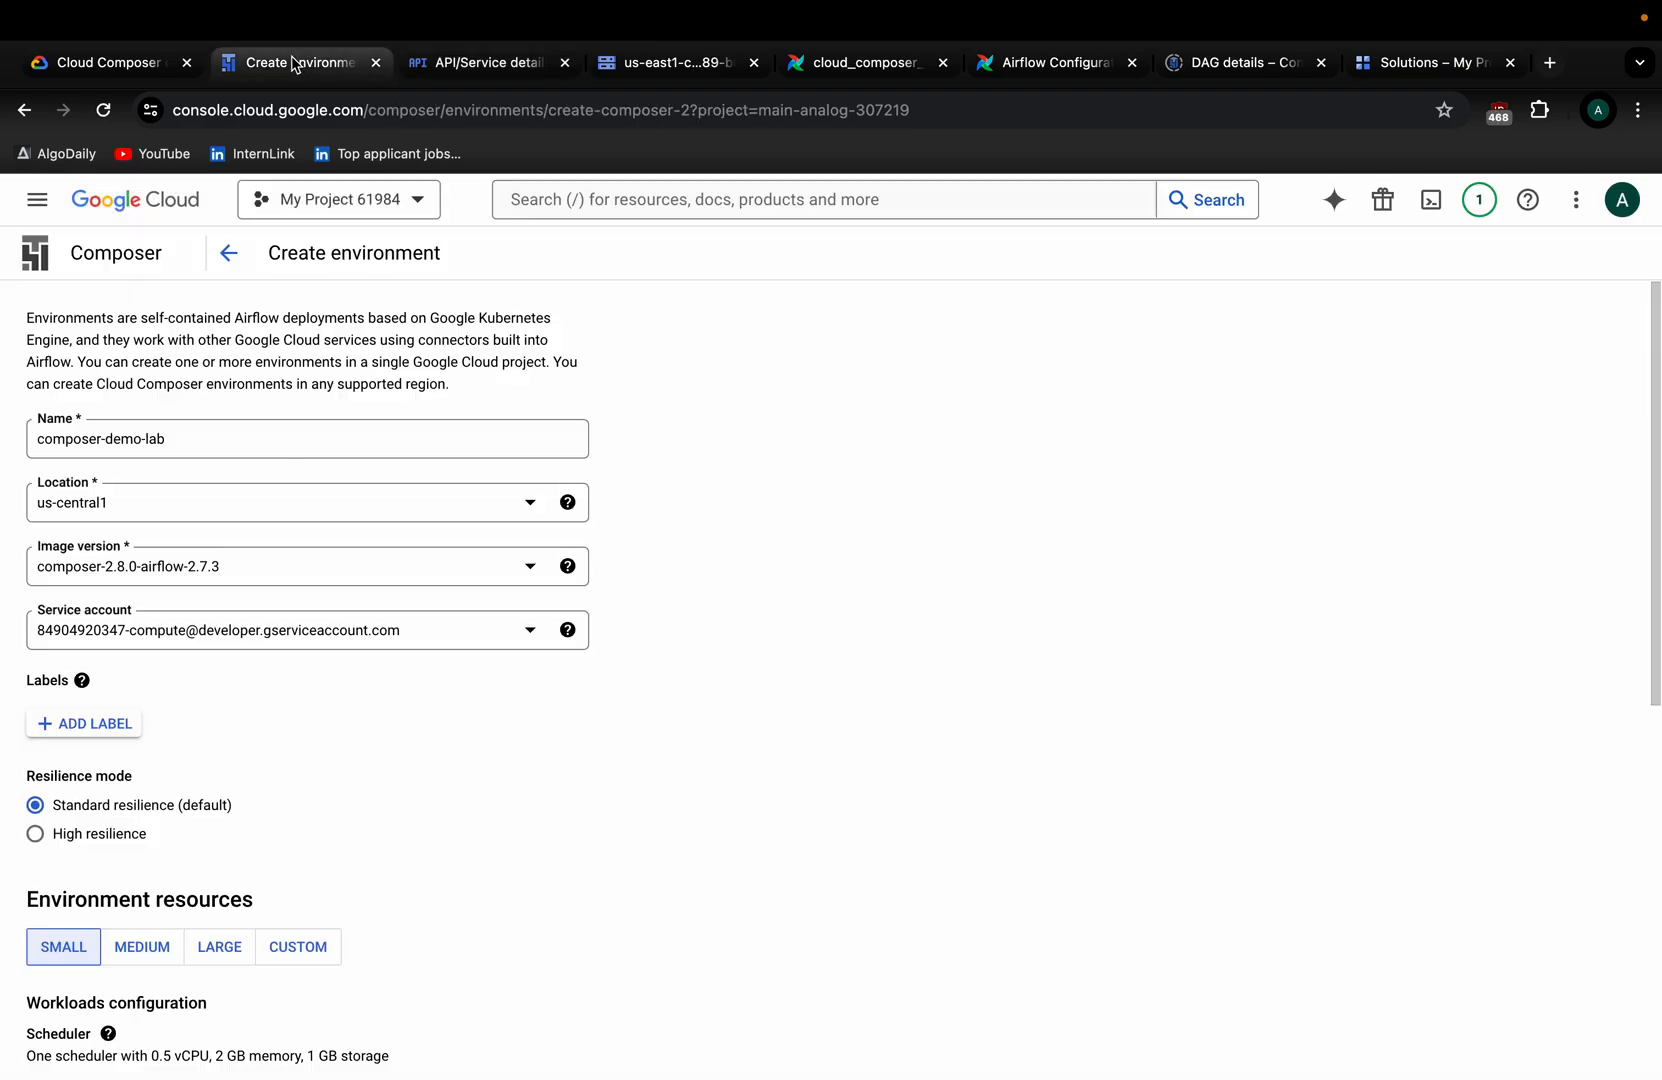
left_click(110, 513)
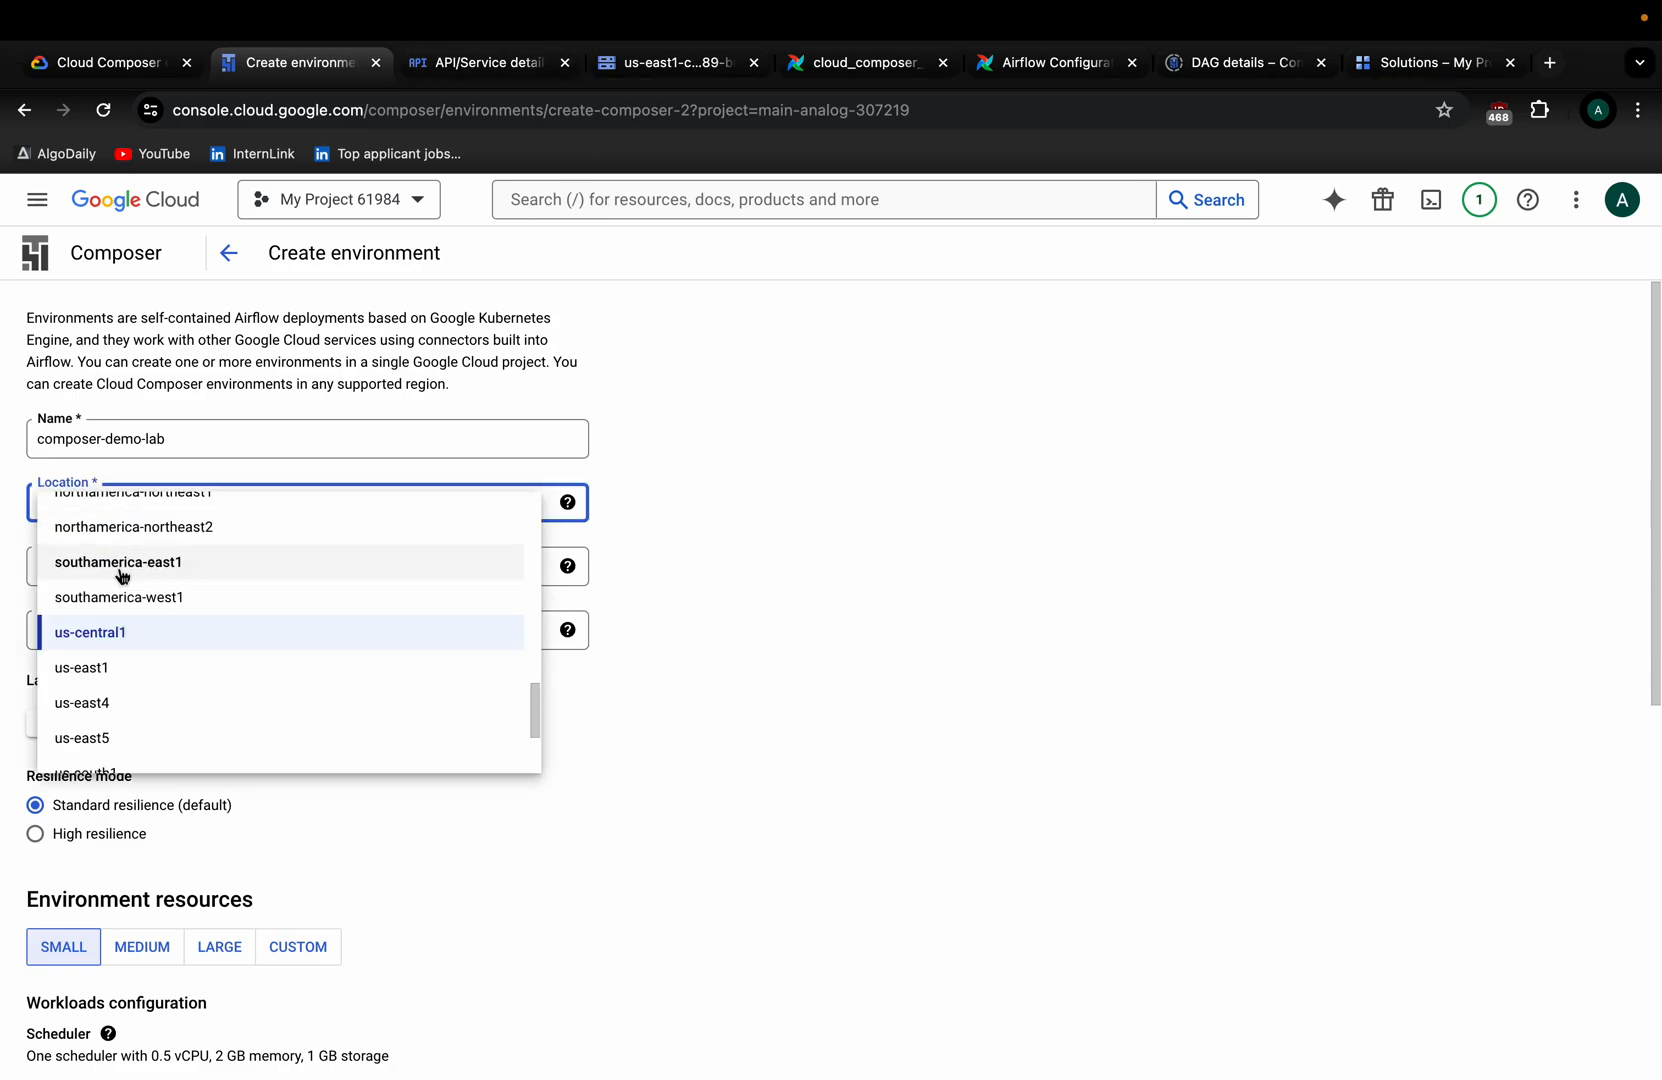
left_click(603, 360)
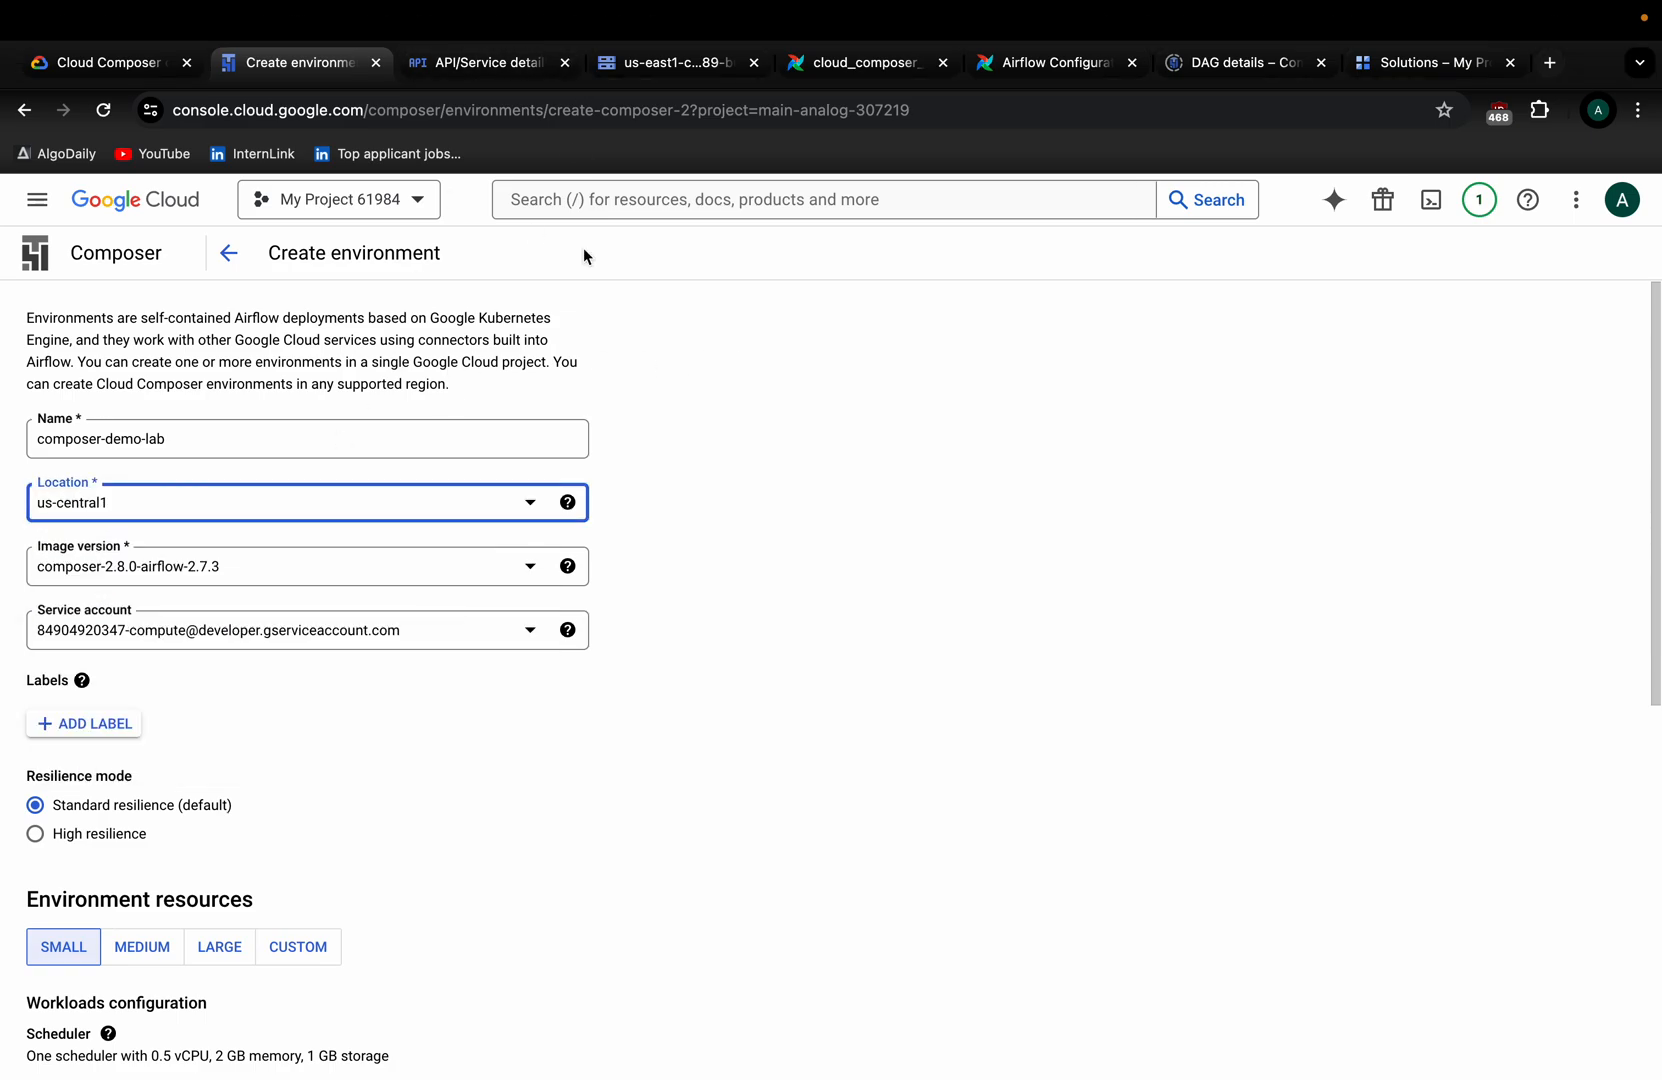
left_click(480, 64)
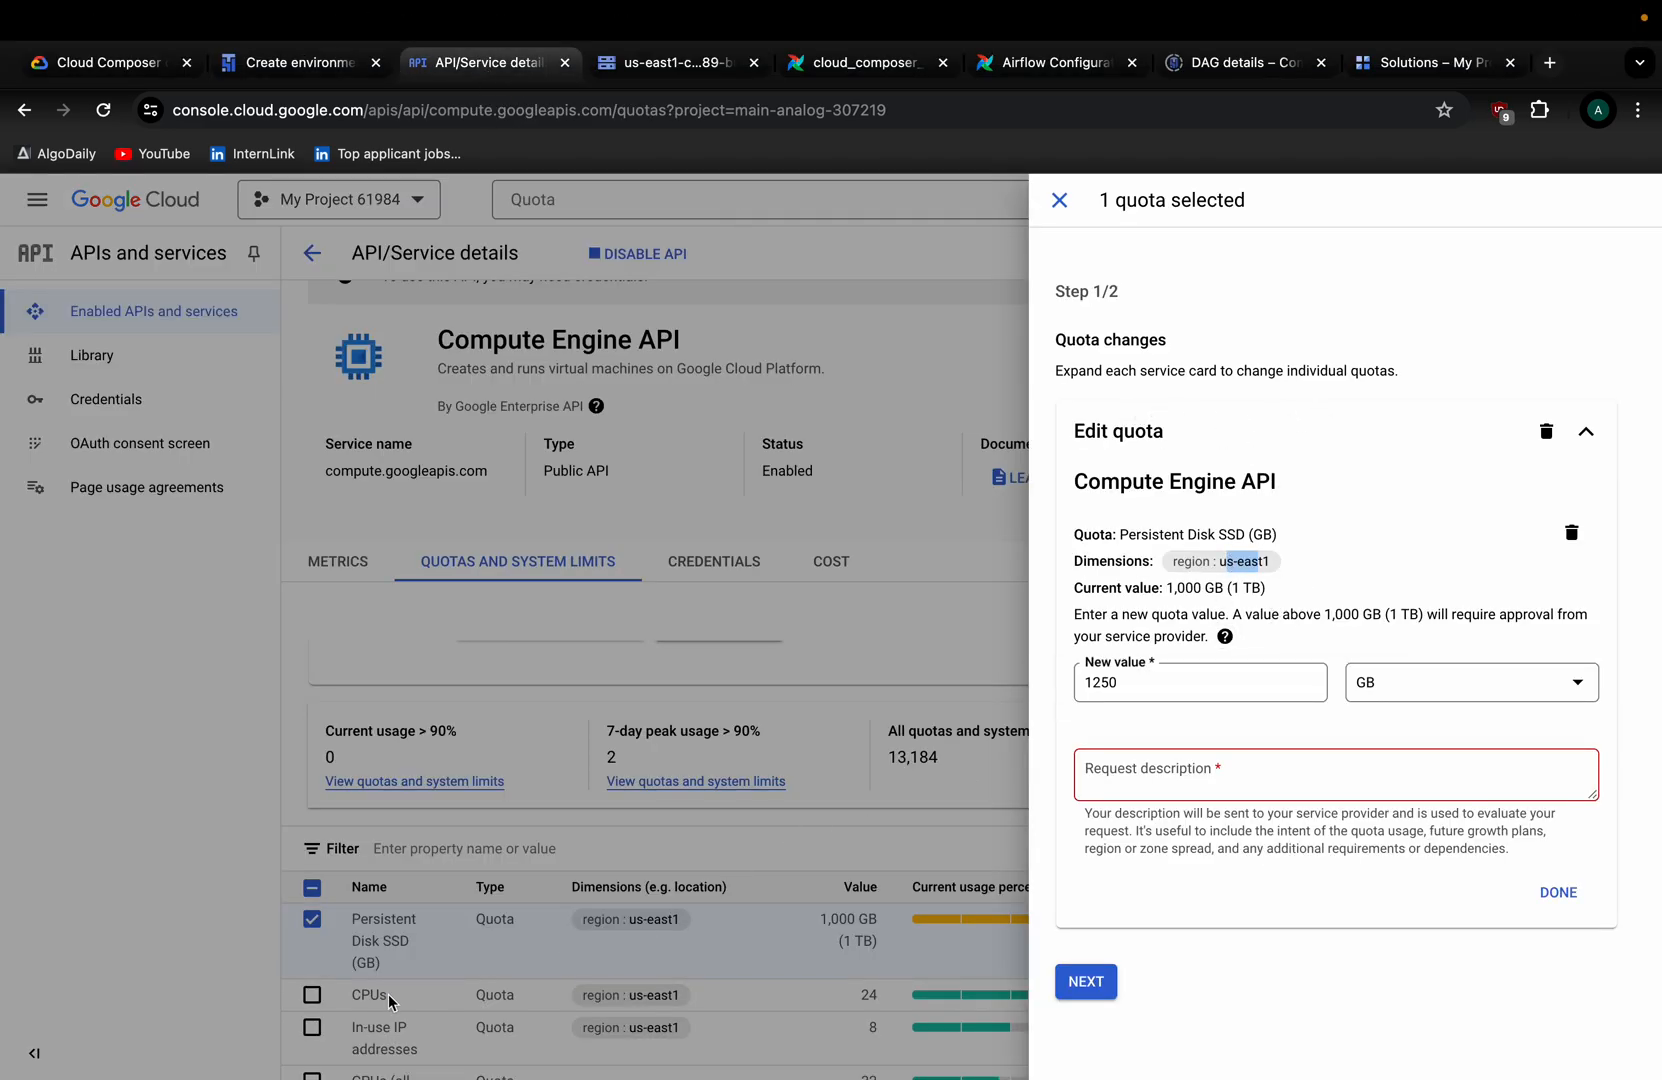
Close the Edit quota panel without submitting a request and deselect the Persistent Disk SSD quota.
left_click_drag(1172, 576, 1284, 577)
left_click(1059, 200)
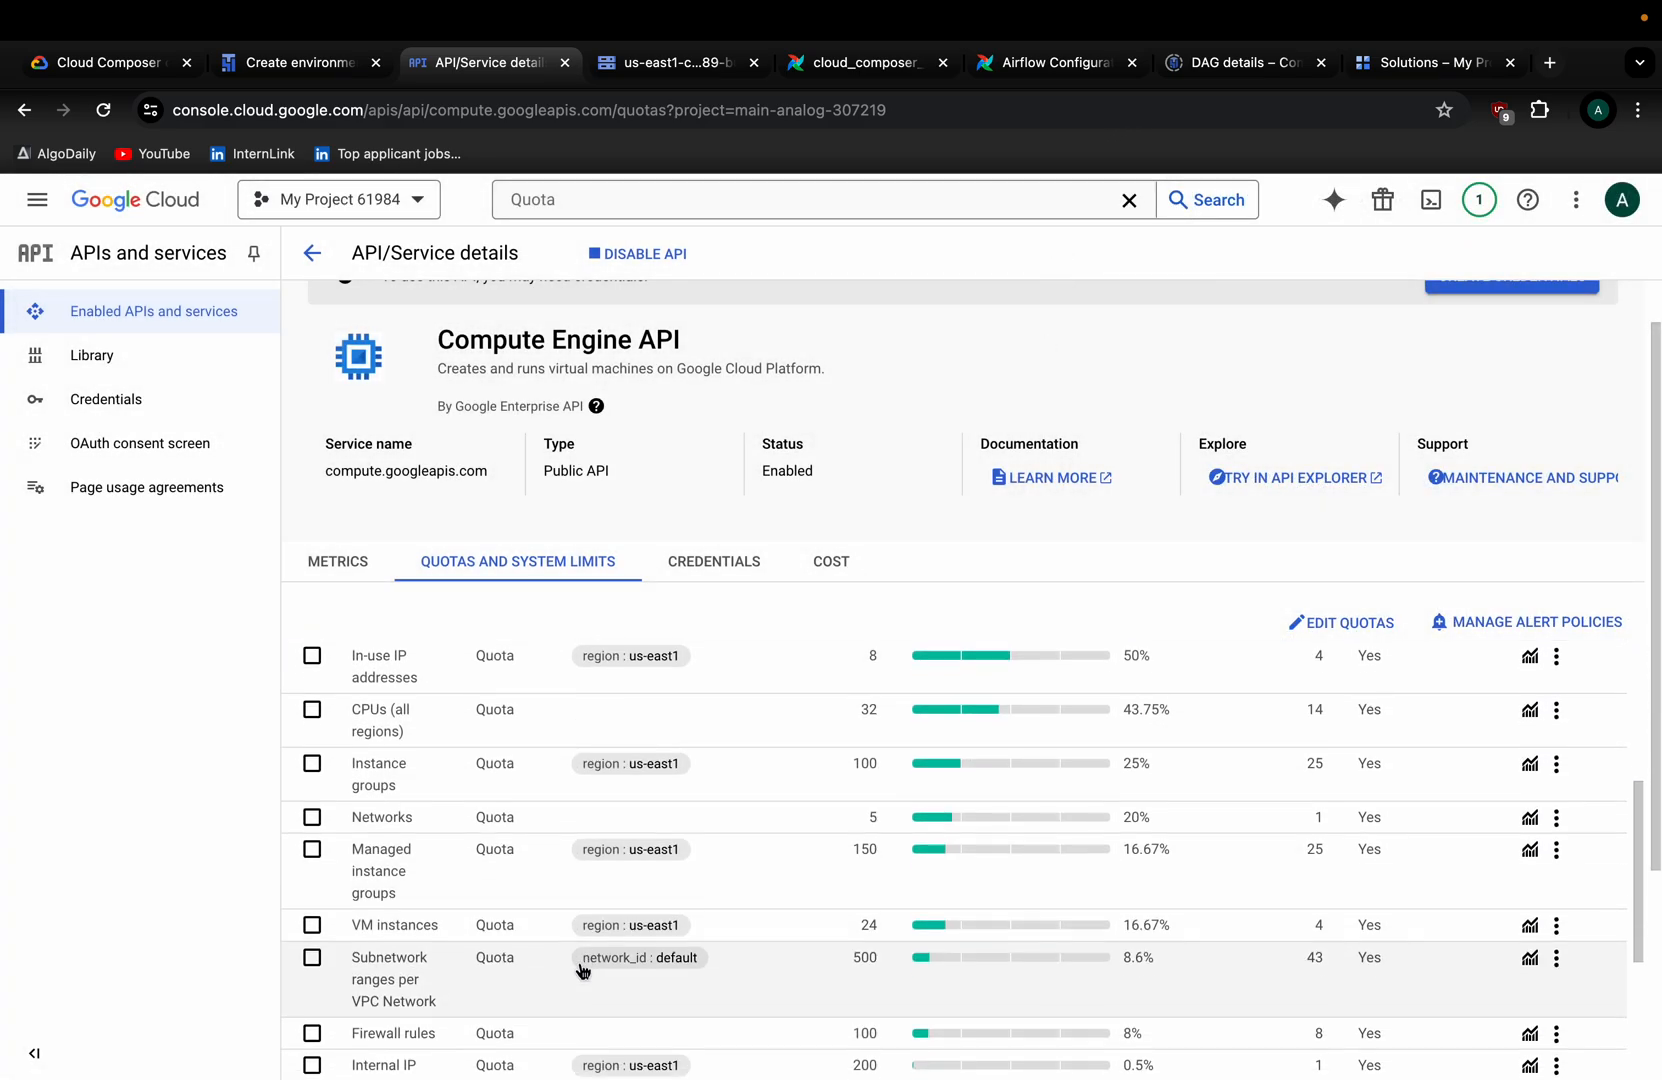
left_click(312, 792)
Scroll the quota table and highlight Persistent Disk SSD's 850 GB of 1,000 GB usage.
scroll(545, 898, "down", 5)
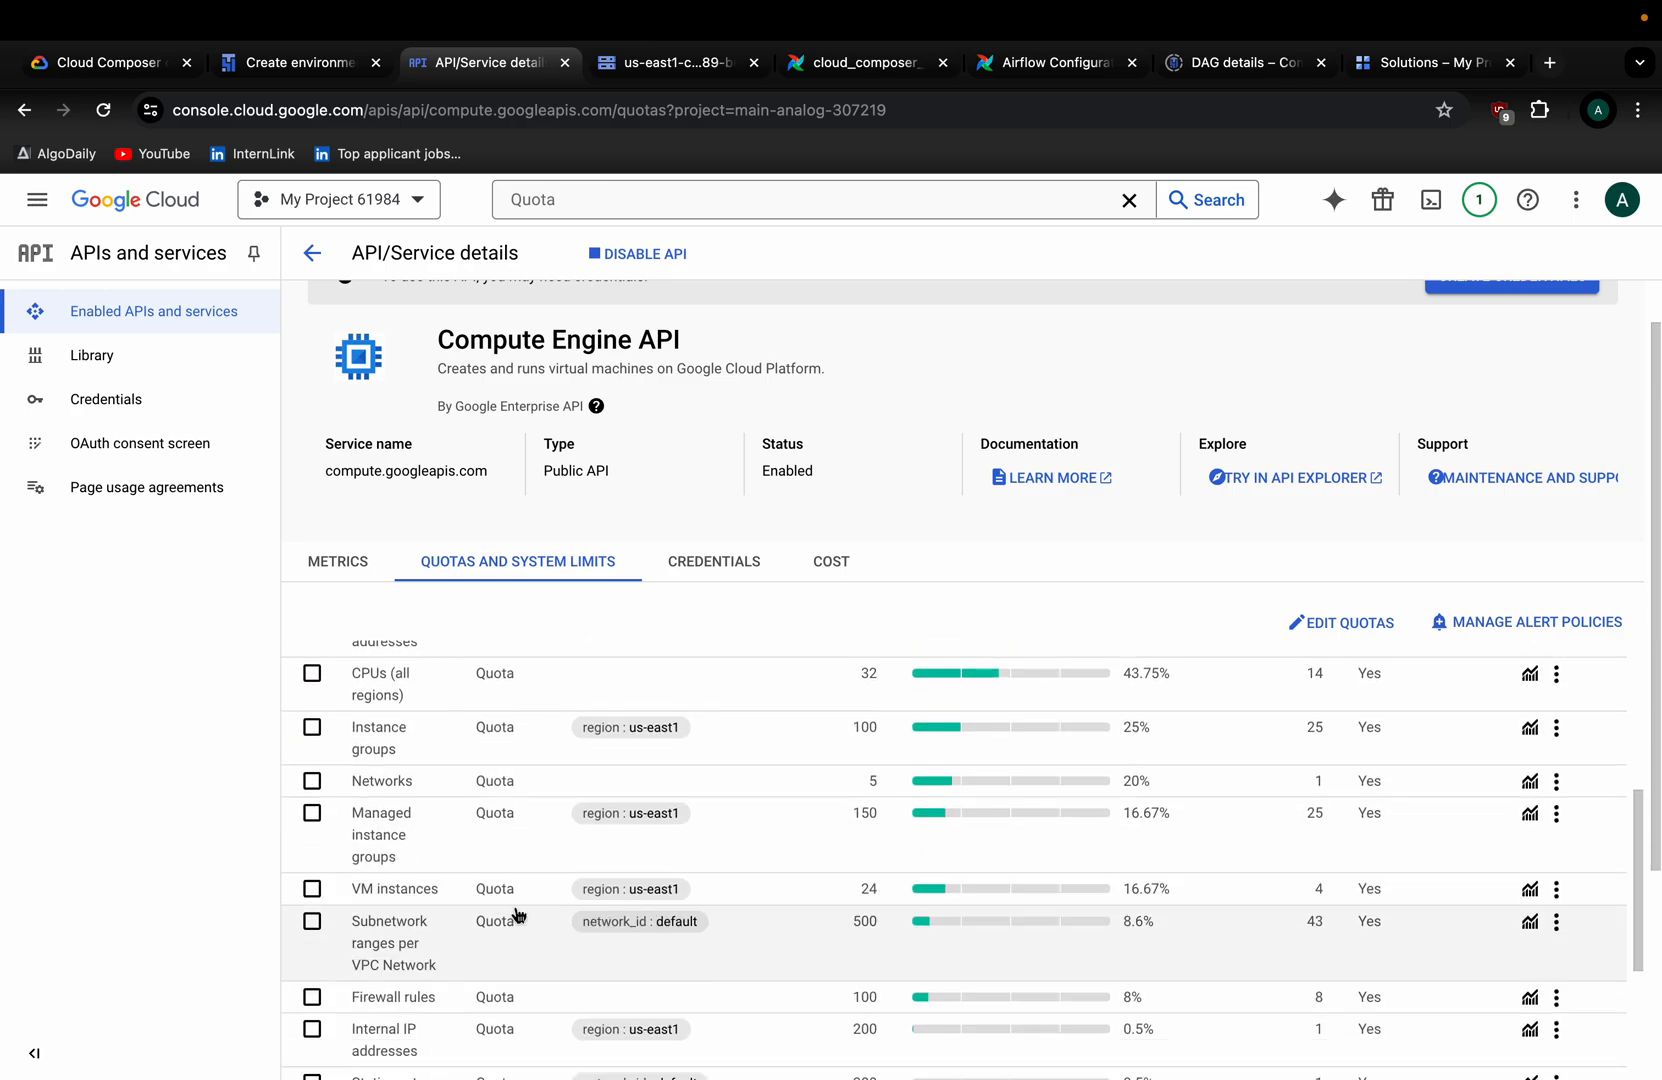
scroll(631, 920, "down", 3)
scroll(631, 920, "up", 10)
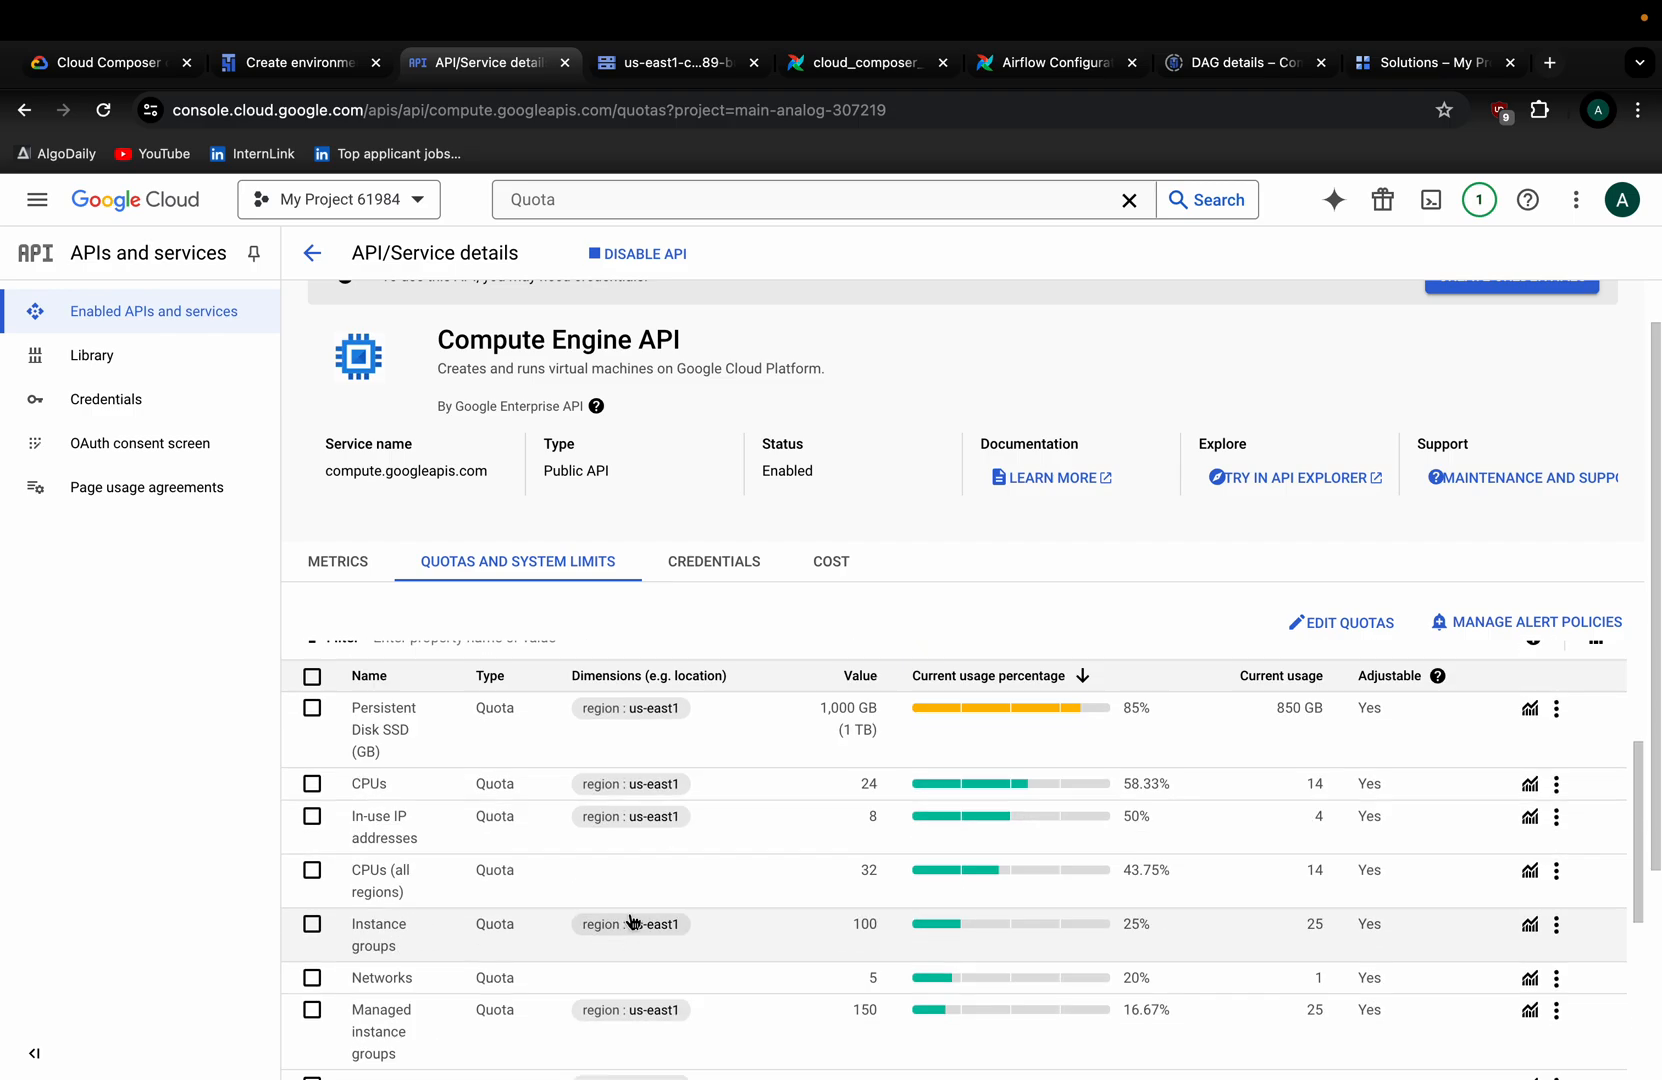
scroll(1275, 745, "down", 4)
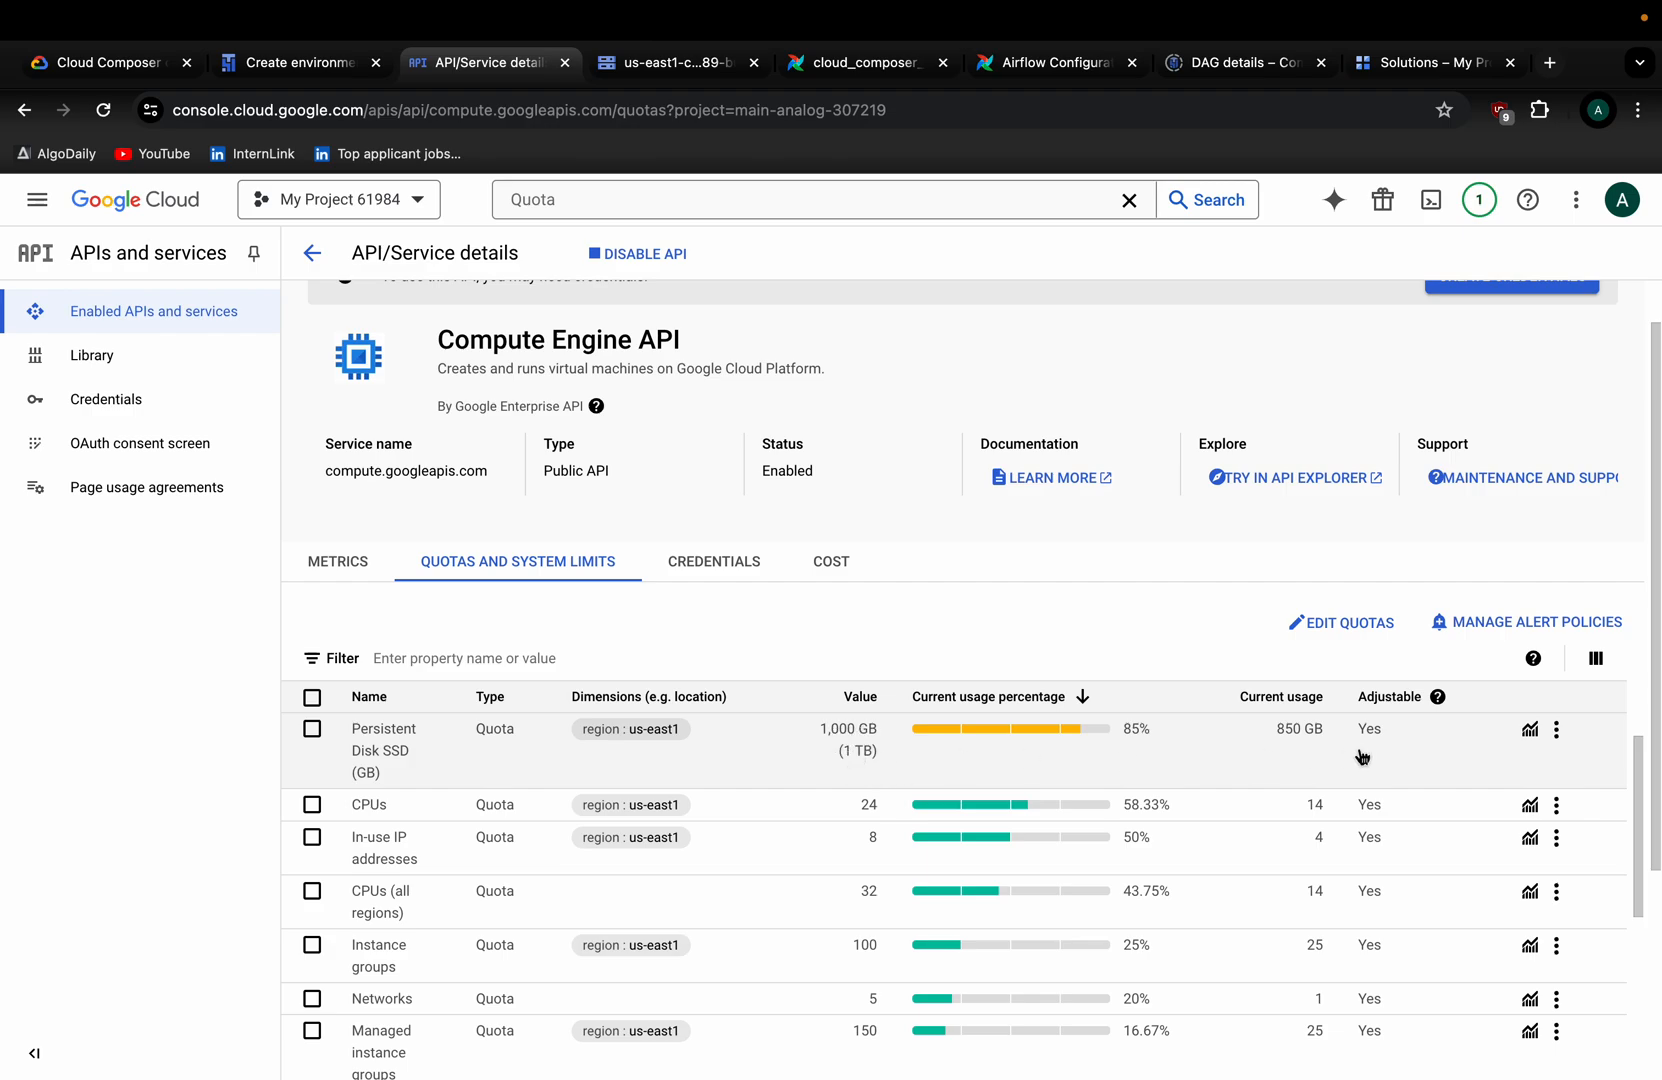
left_click_drag(1265, 743, 1313, 738)
left_click(1264, 768)
Return to the Create environment form and scroll to the Environment resources section.
left_click(315, 70)
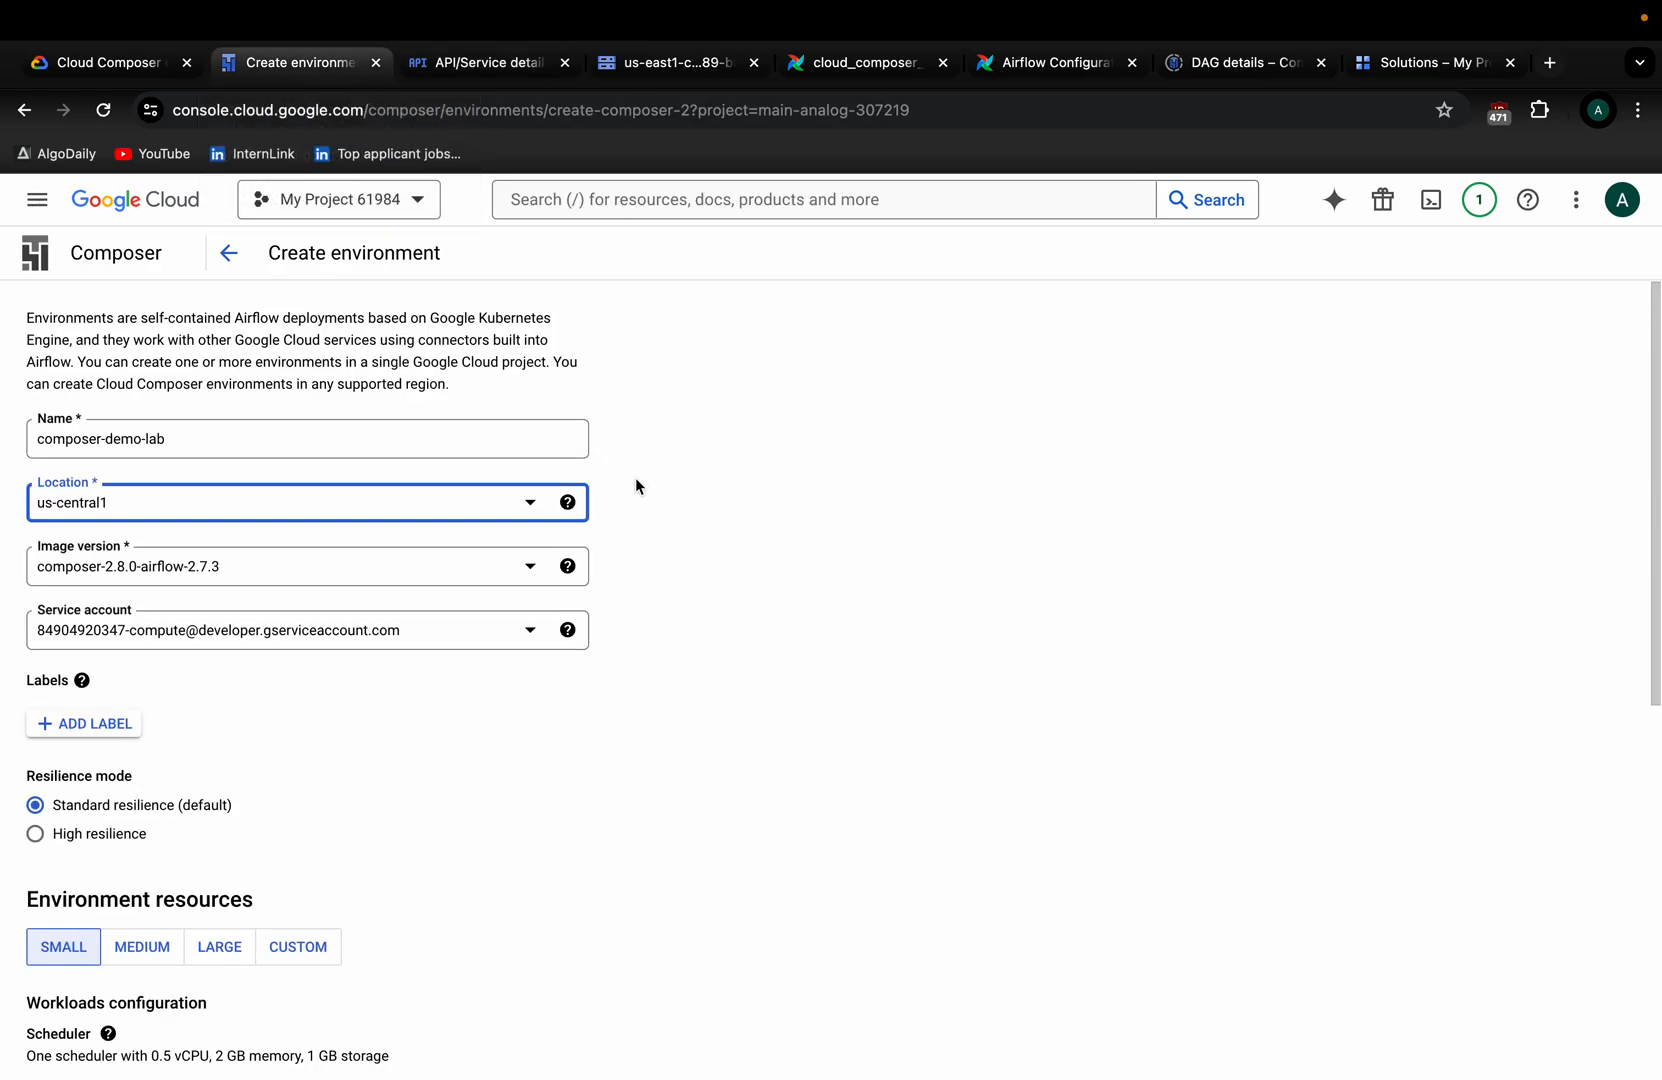
left_click(466, 63)
left_click(280, 72)
scroll(340, 636, "down", 2)
scroll(150, 440, "down", 1)
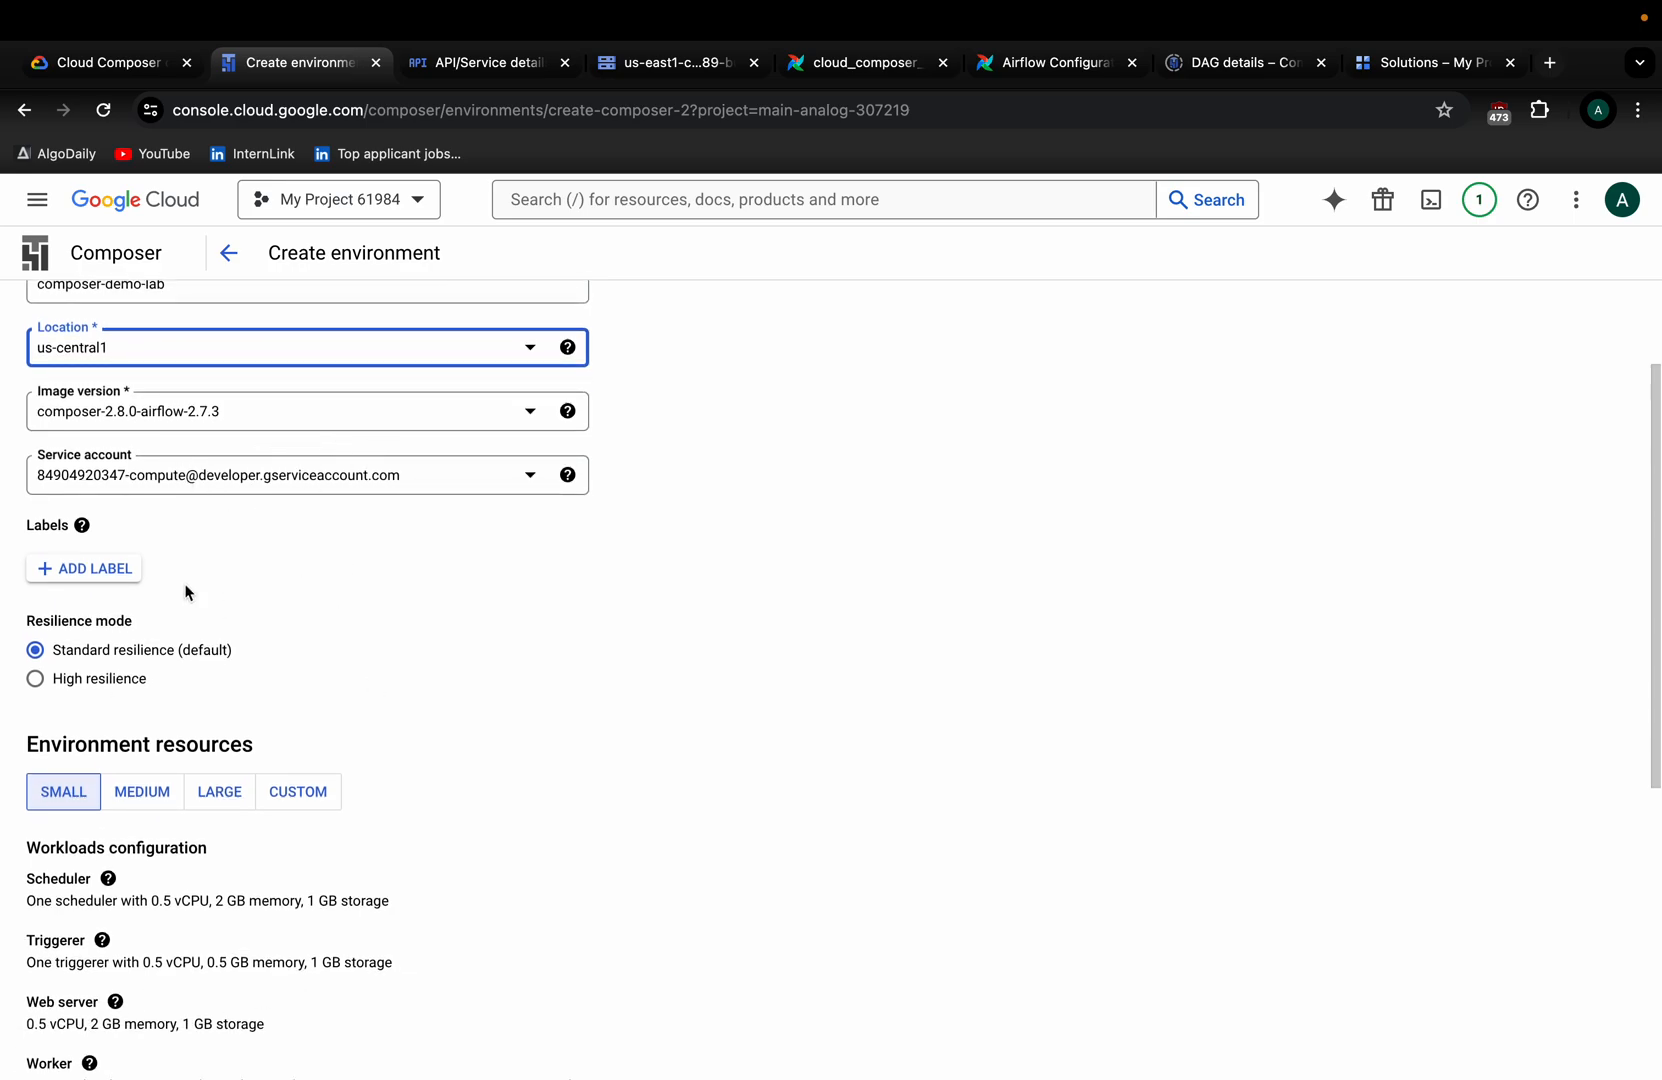
scroll(303, 636, "down", 6)
scroll(303, 636, "up", 2)
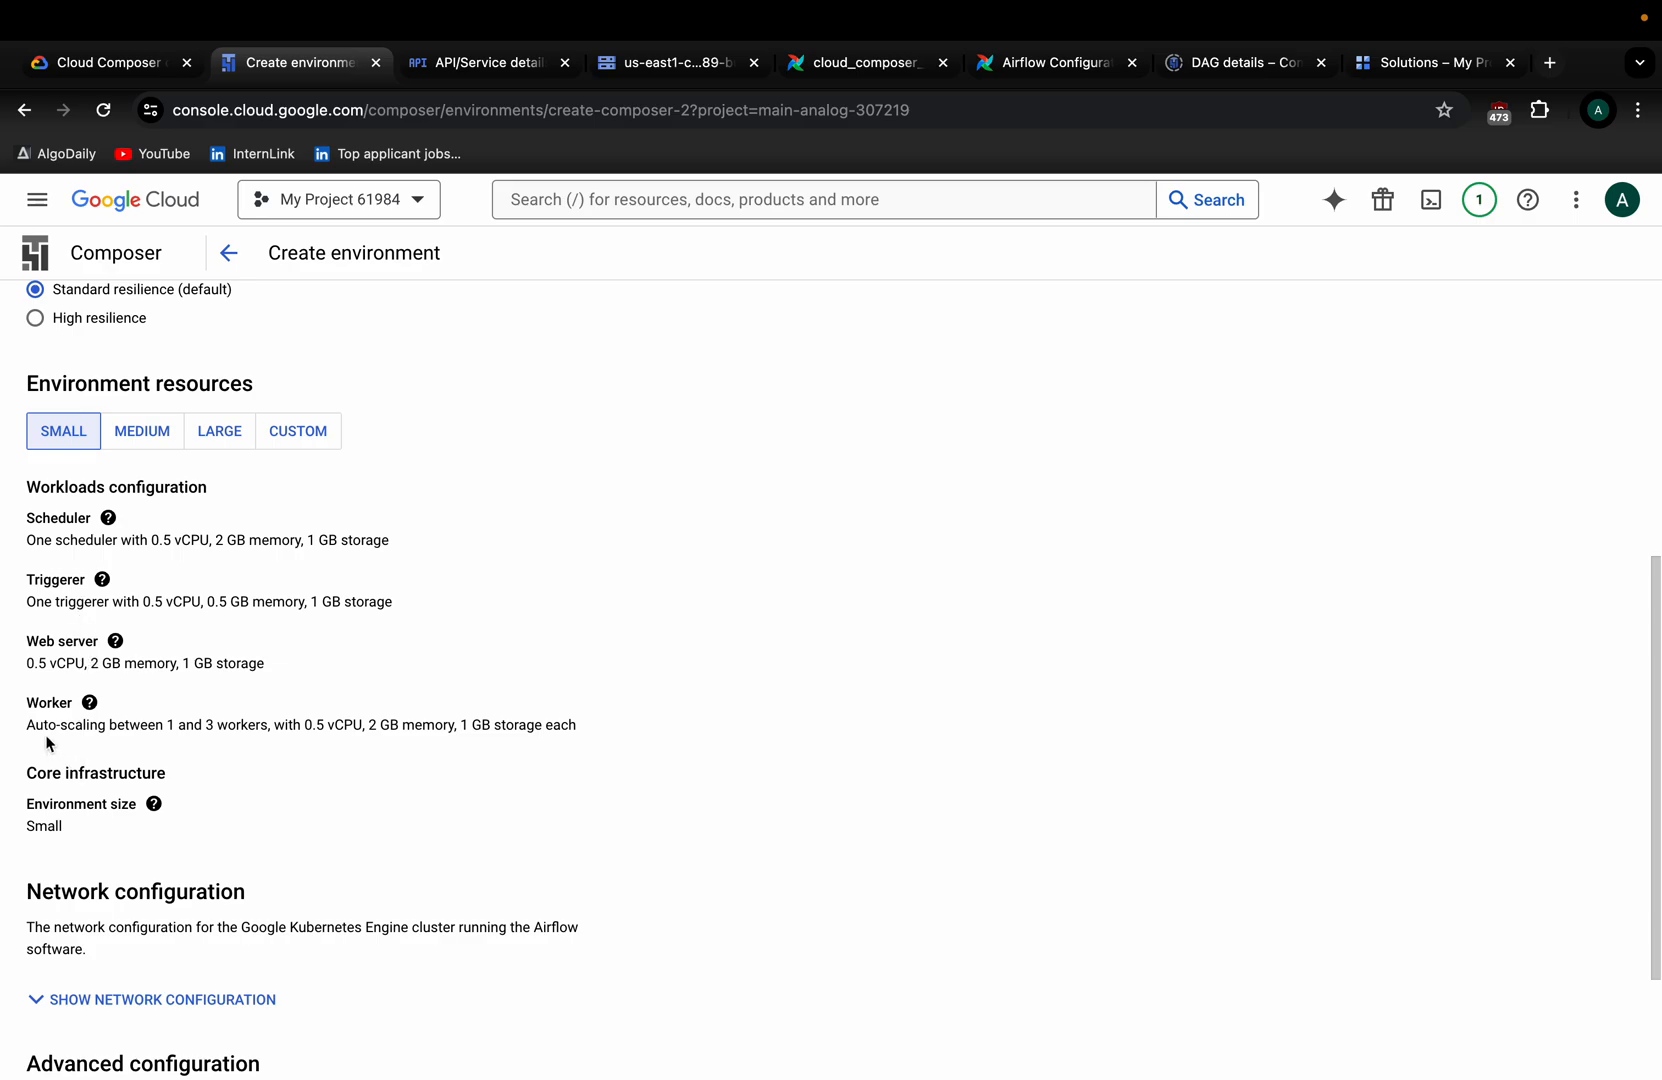
Highlight the Worker description showing the Small size's 1–3 auto-scaling workers.
double_click(47, 703)
left_click_drag(29, 724, 568, 752)
triple_click(559, 733)
scroll(107, 725, "down", 1)
left_click(175, 698)
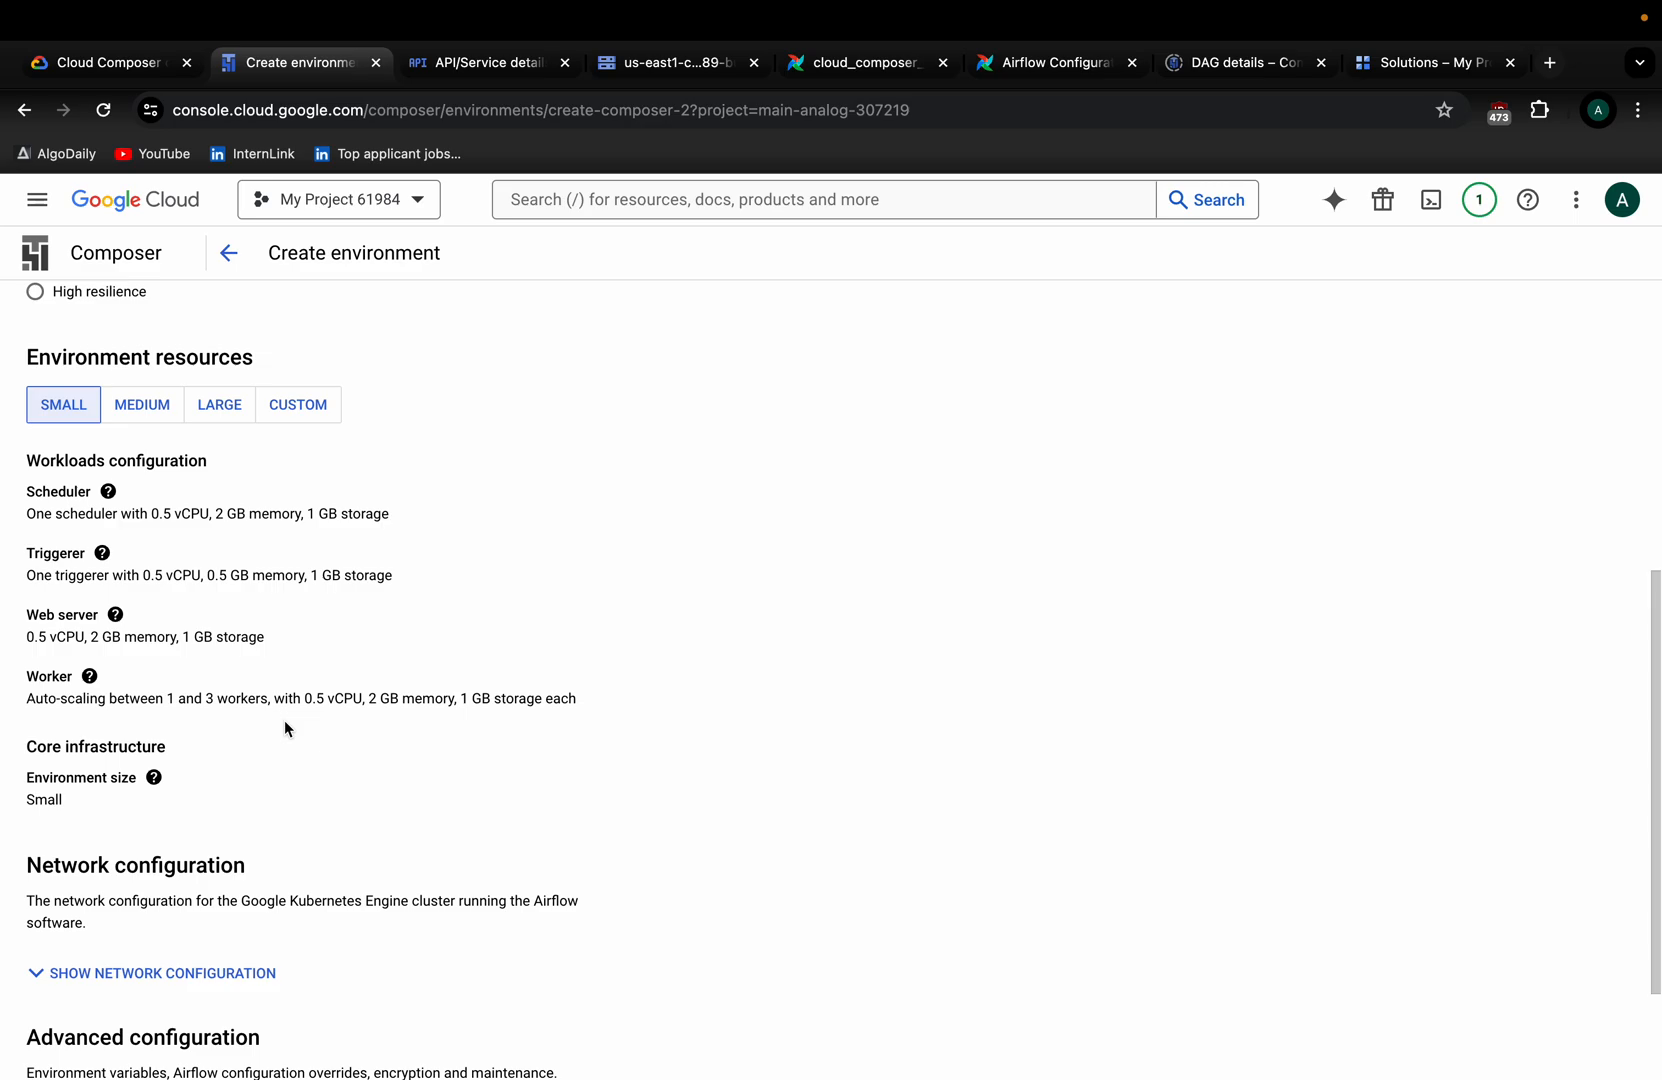
left_click_drag(193, 698, 252, 697)
left_click(205, 698)
Highlight the web server resources line and its memory figure.
scroll(150, 620, "up", 1)
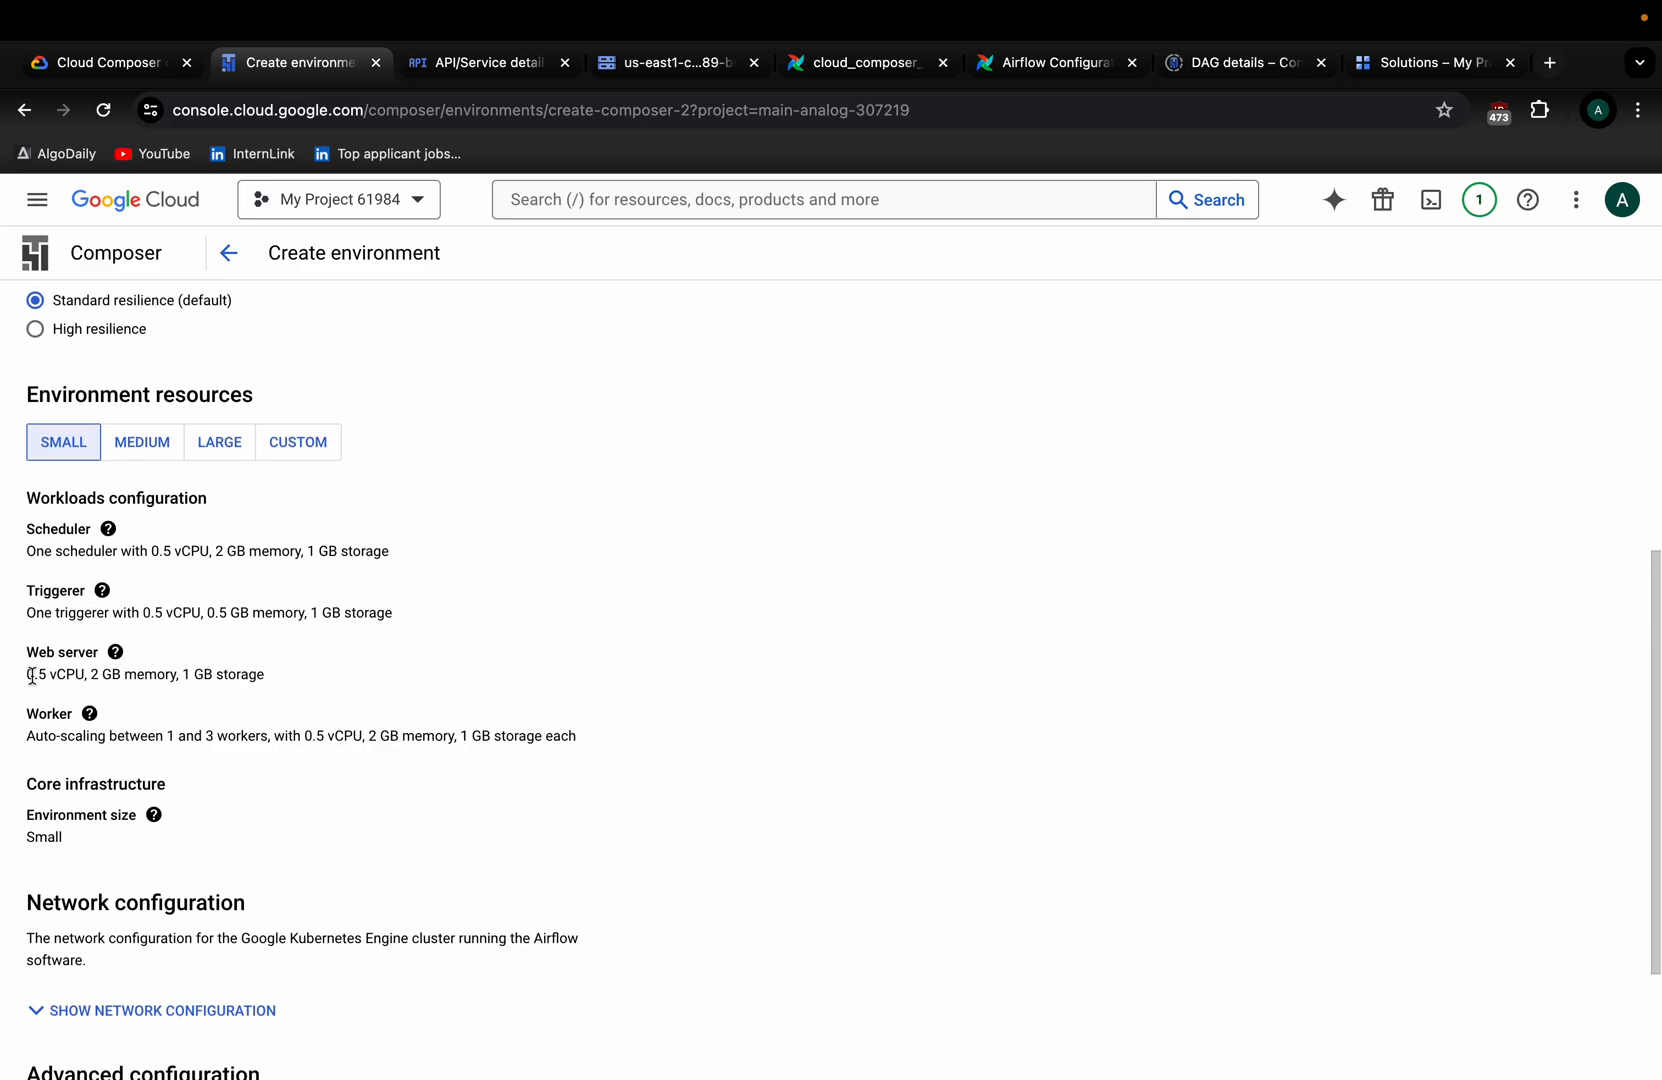
left_click_drag(33, 677, 310, 680)
double_click(141, 677)
scroll(204, 679, "down", 2)
scroll(204, 679, "down", 1)
scroll(205, 680, "up", 3)
left_click(257, 638)
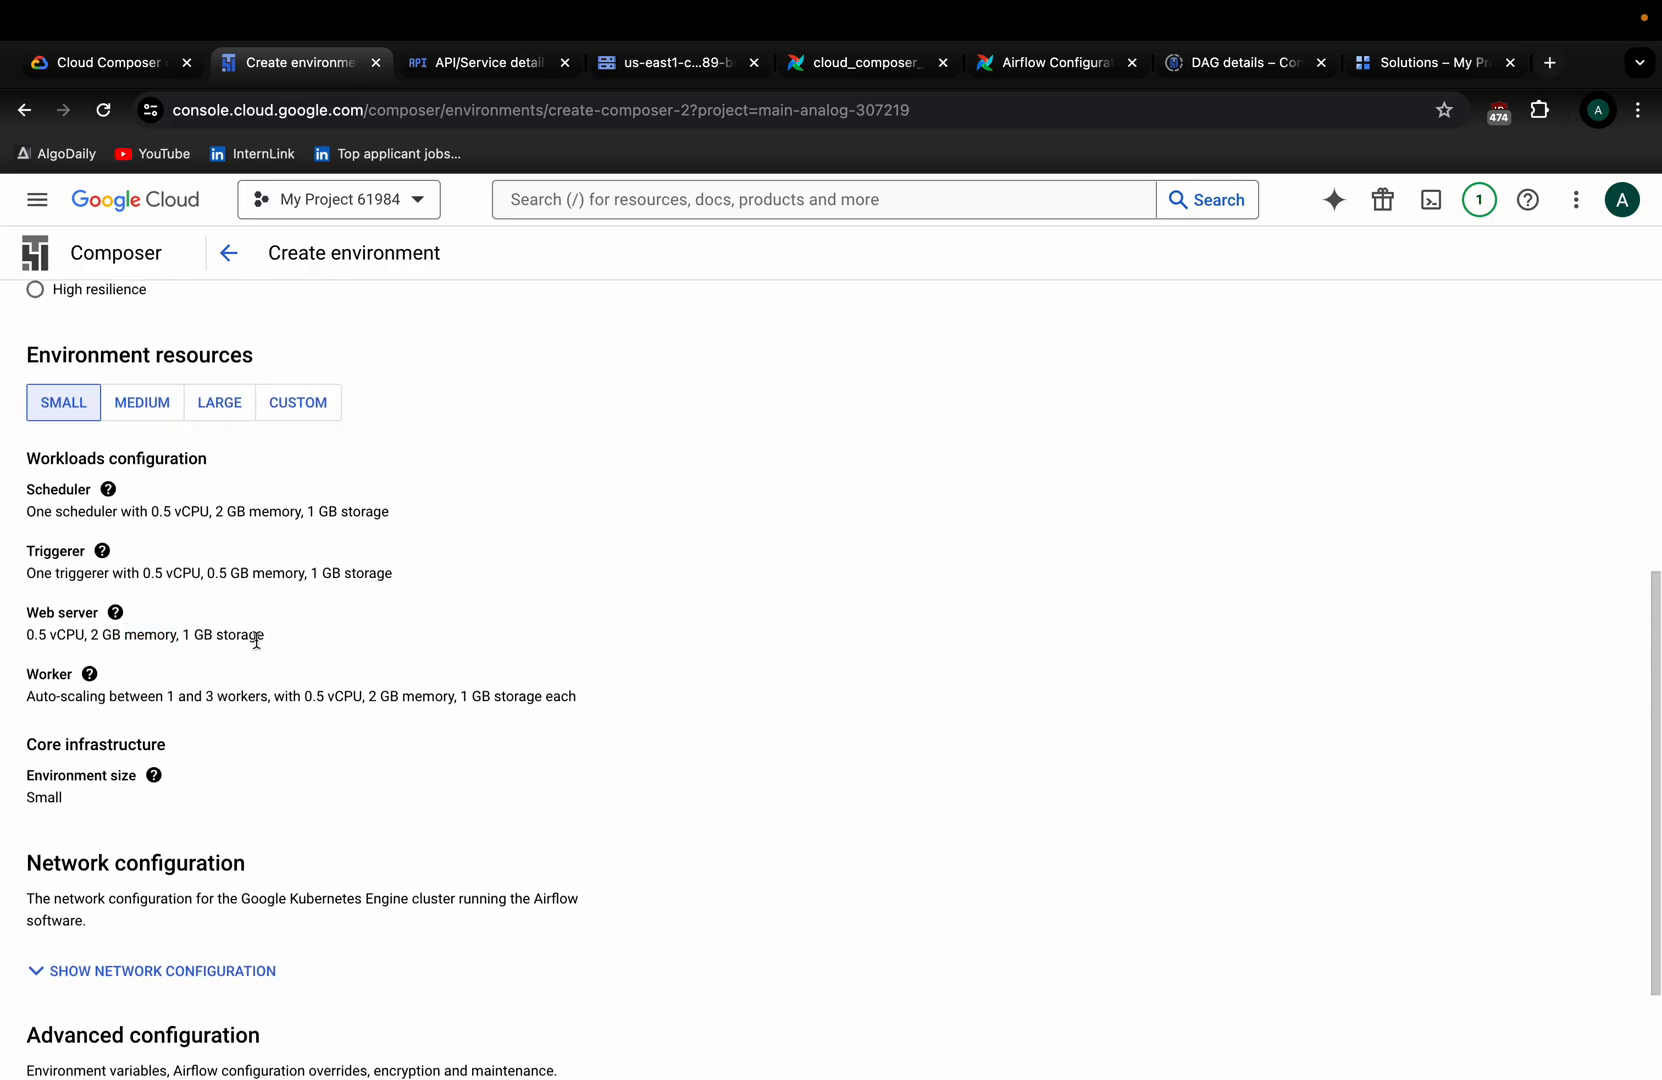
scroll(257, 640, "up", 2)
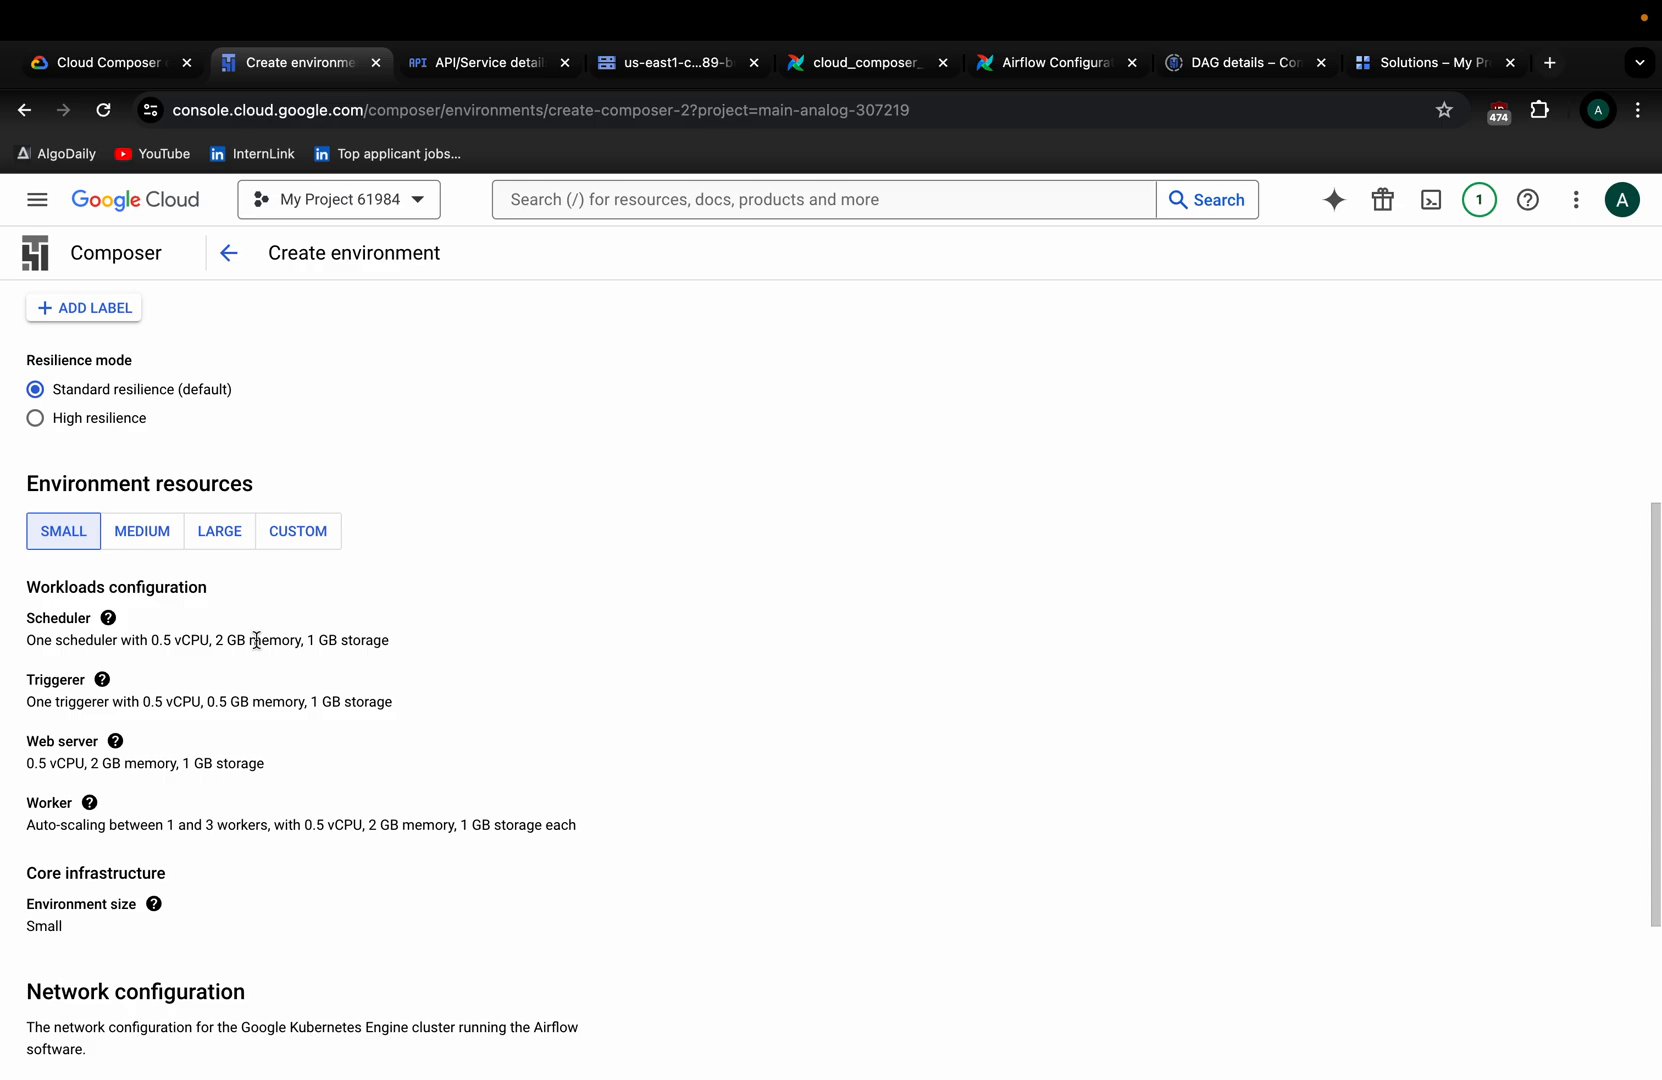
Preview the Medium, Large and Custom presets, leaving the number of schedulers at 1.
left_click(135, 537)
left_click(242, 535)
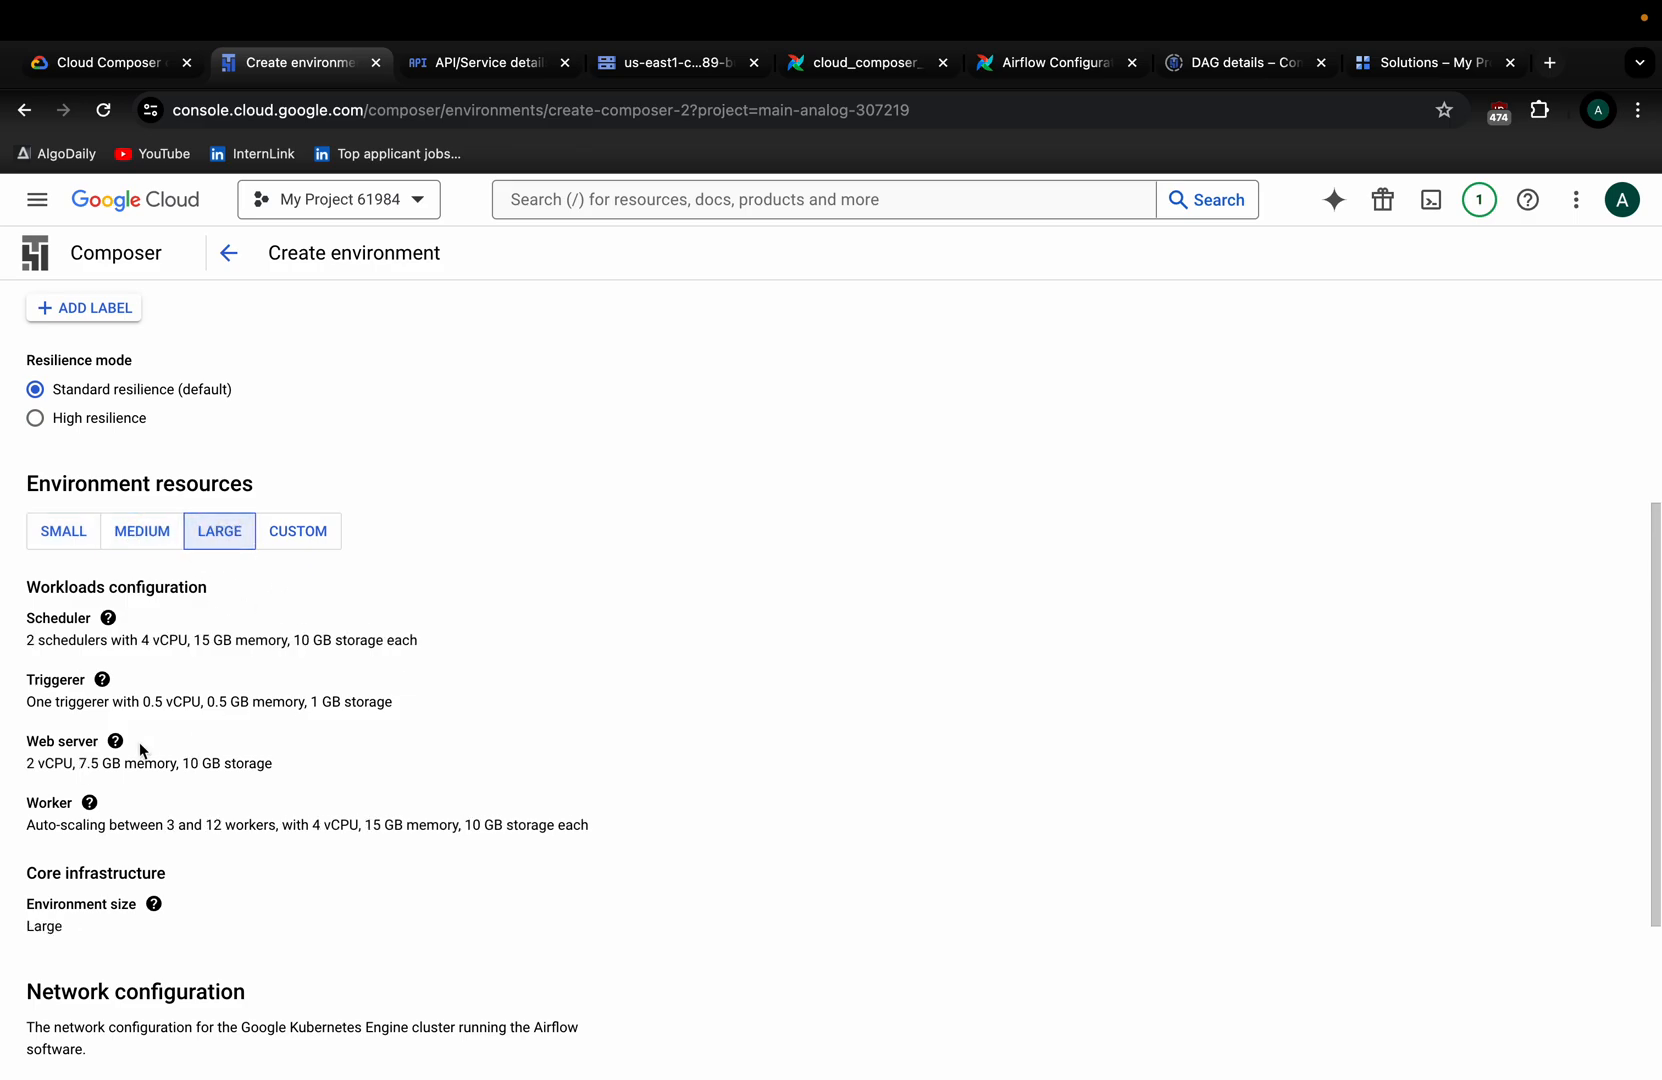
left_click(300, 540)
scroll(262, 688, "down", 3)
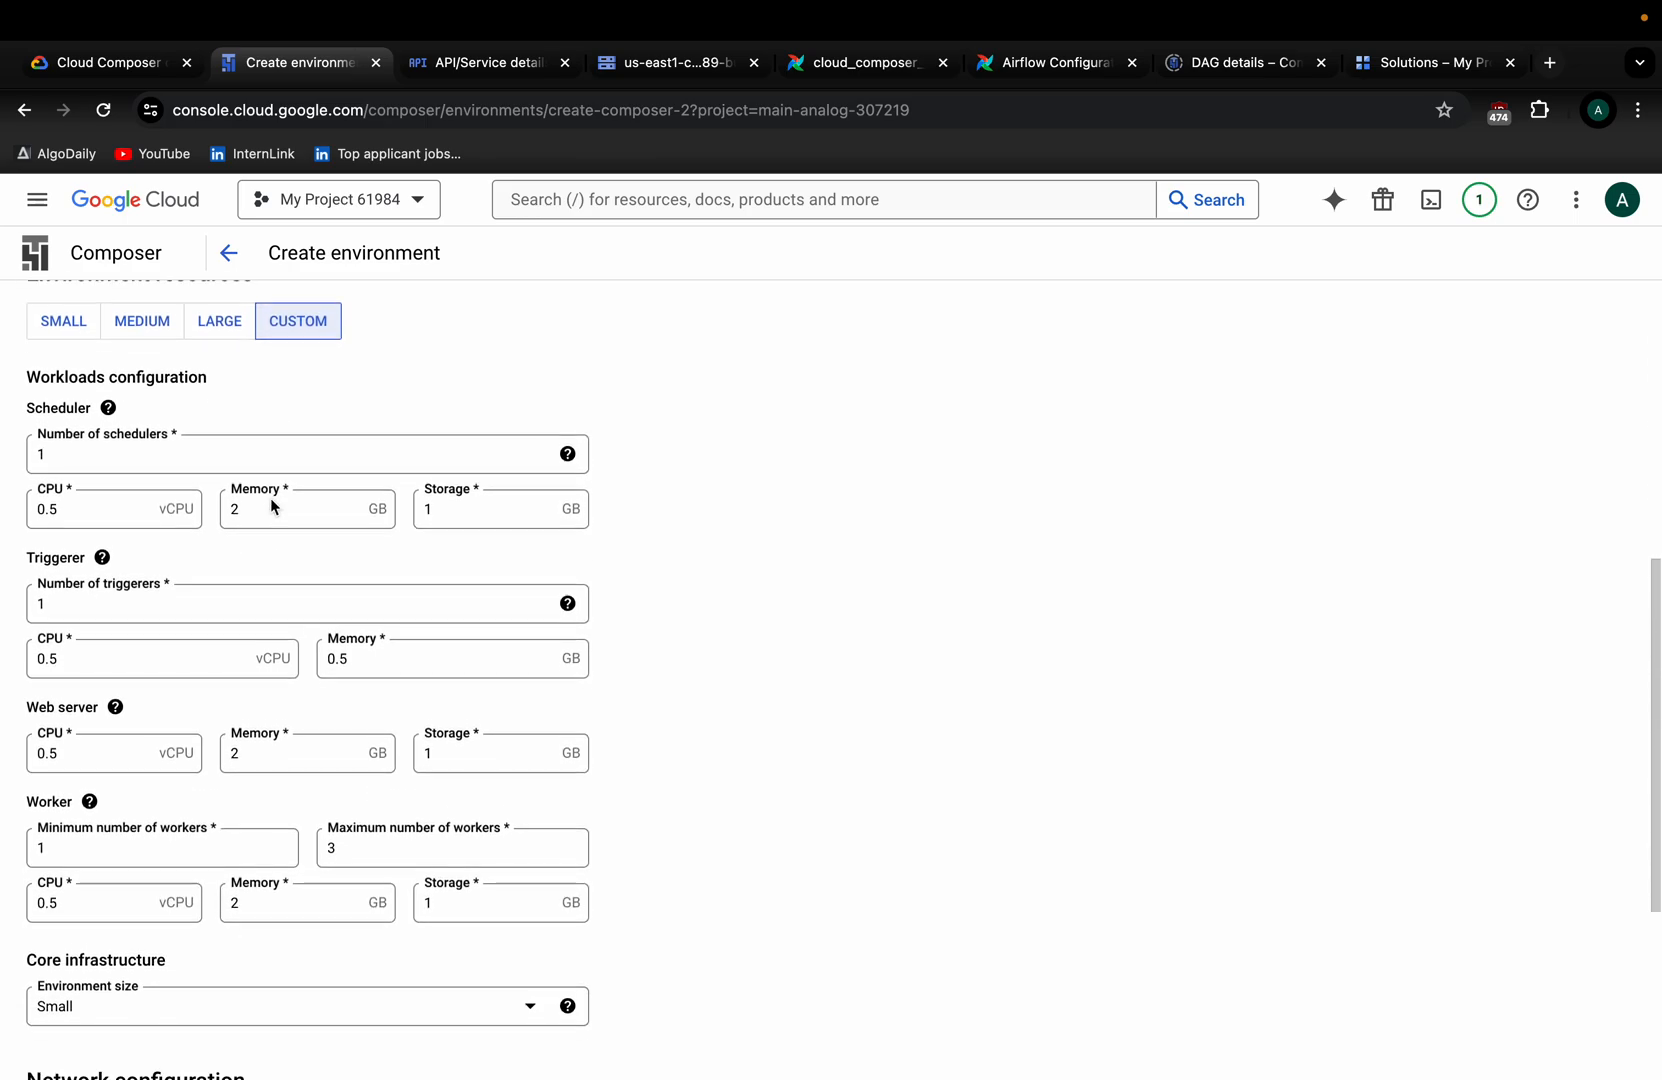
left_click(125, 438)
left_click(645, 440)
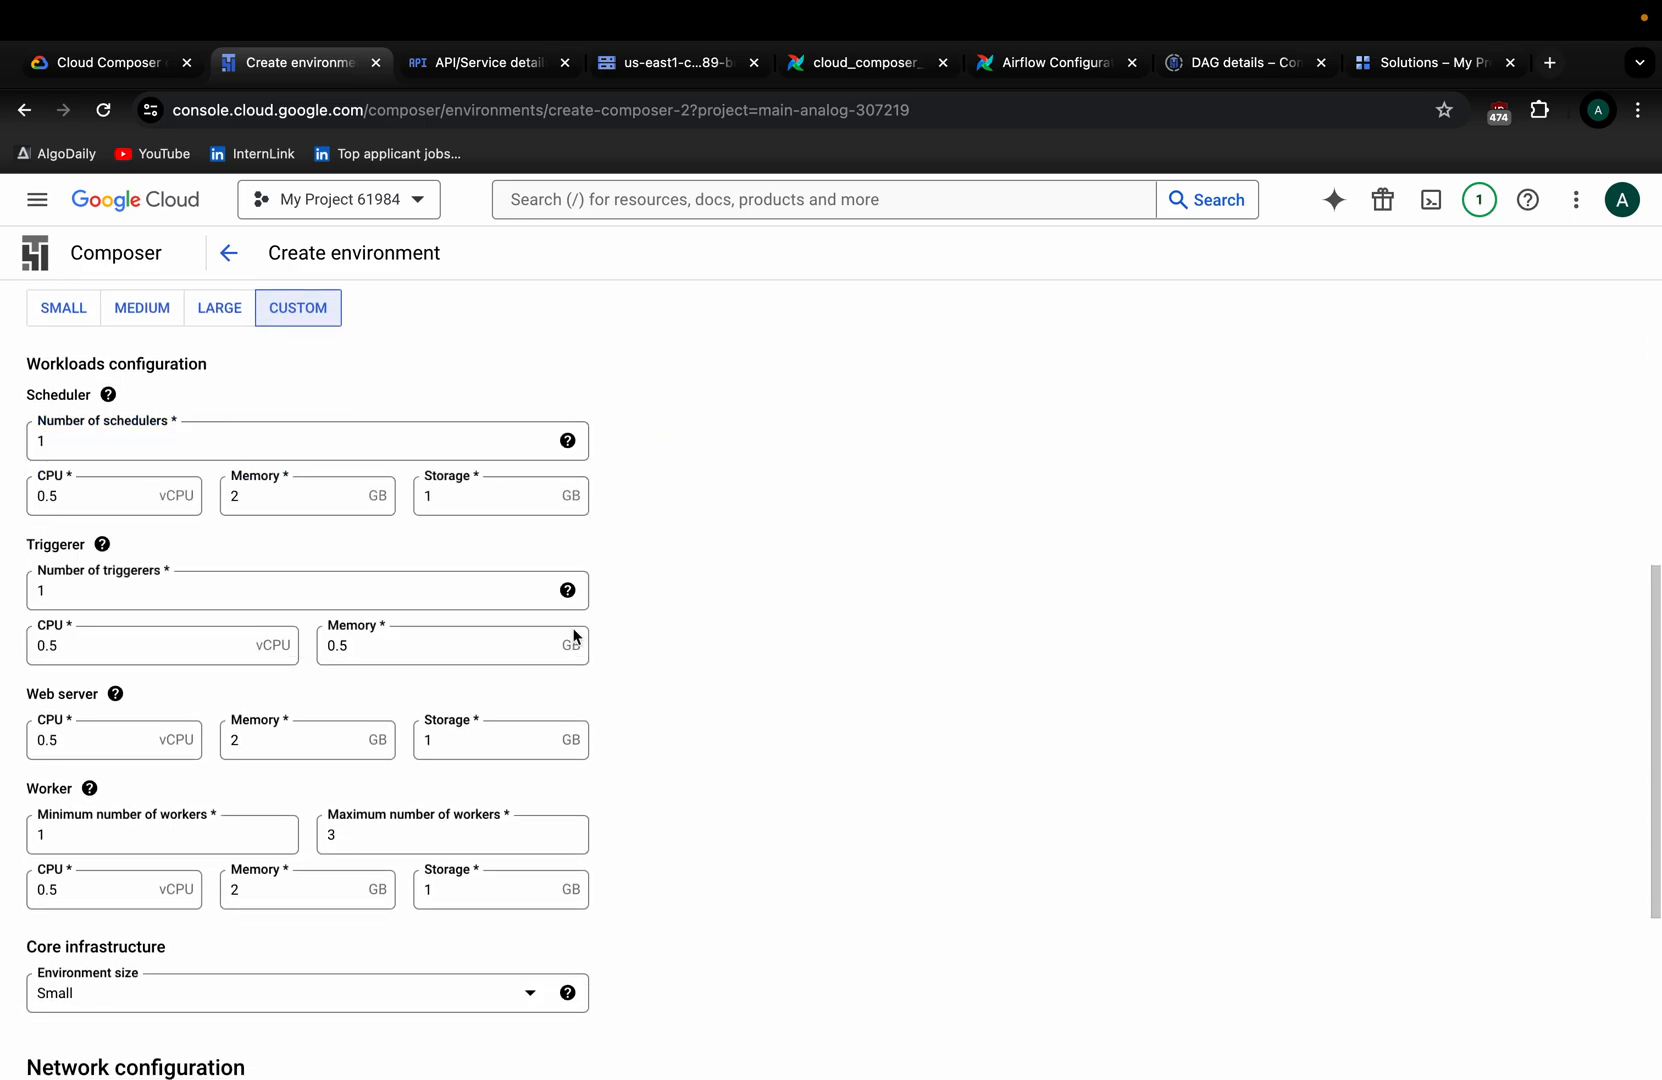
scroll(132, 800, "down", 5)
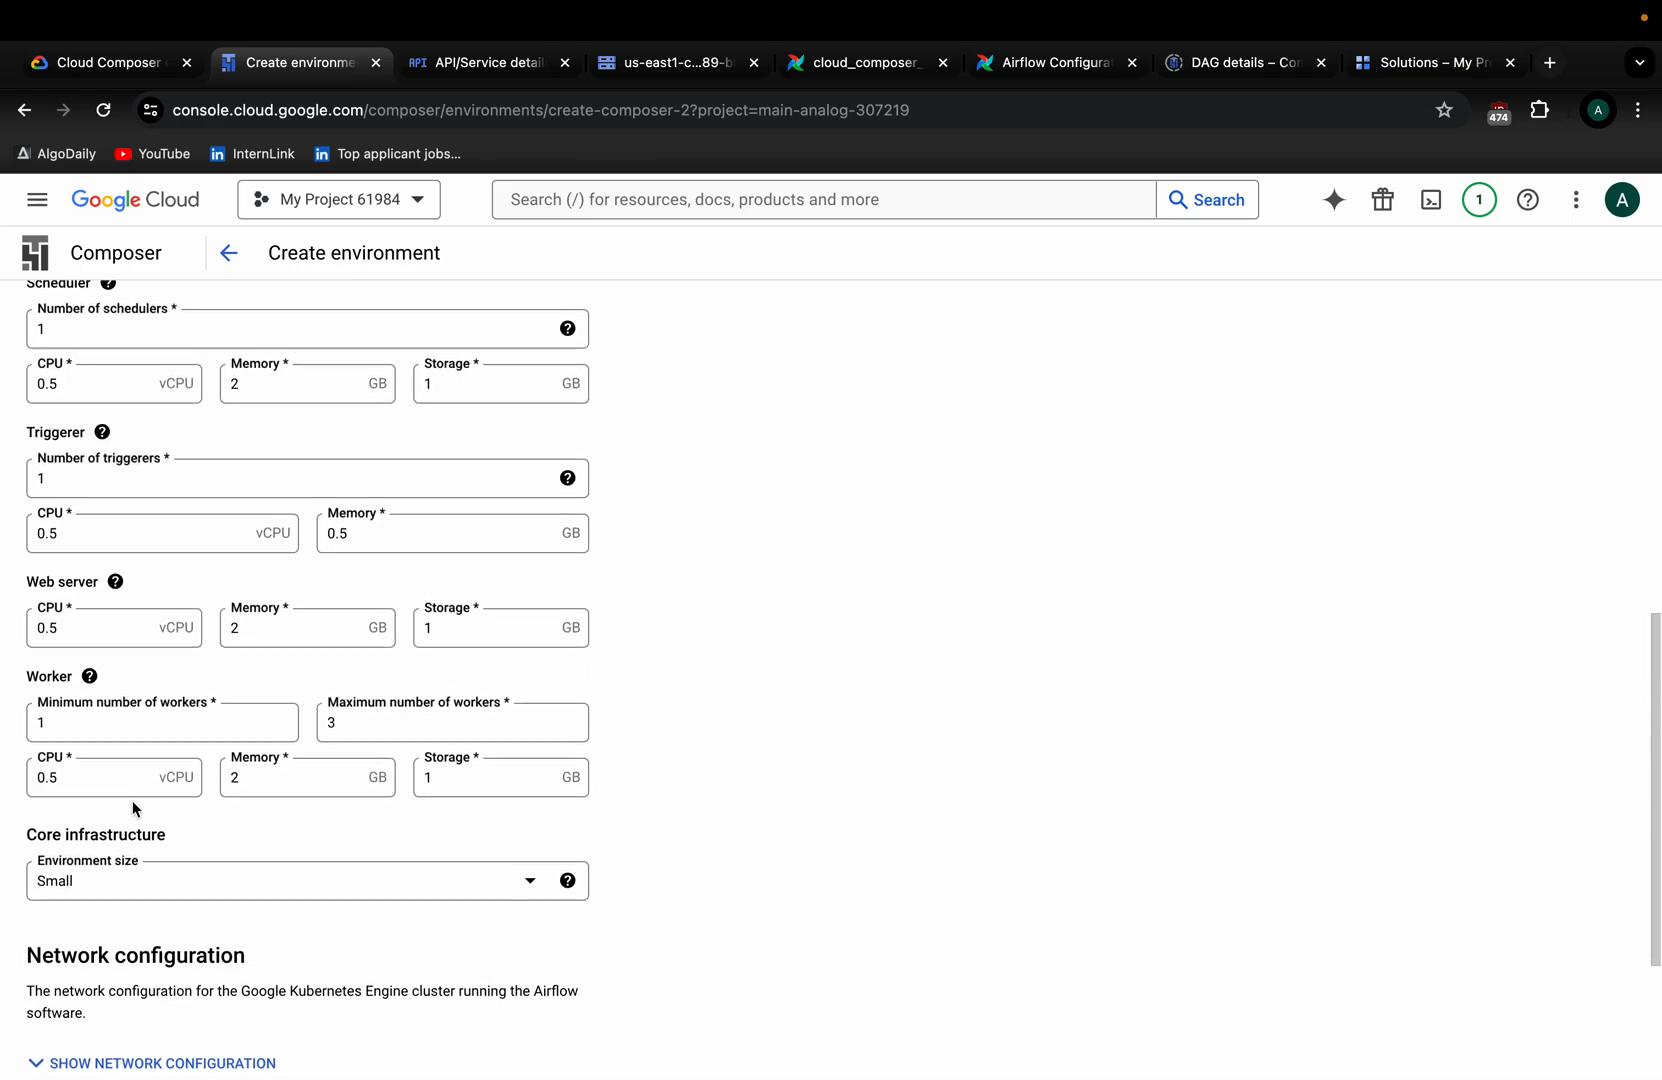
scroll(132, 798, "up", 5)
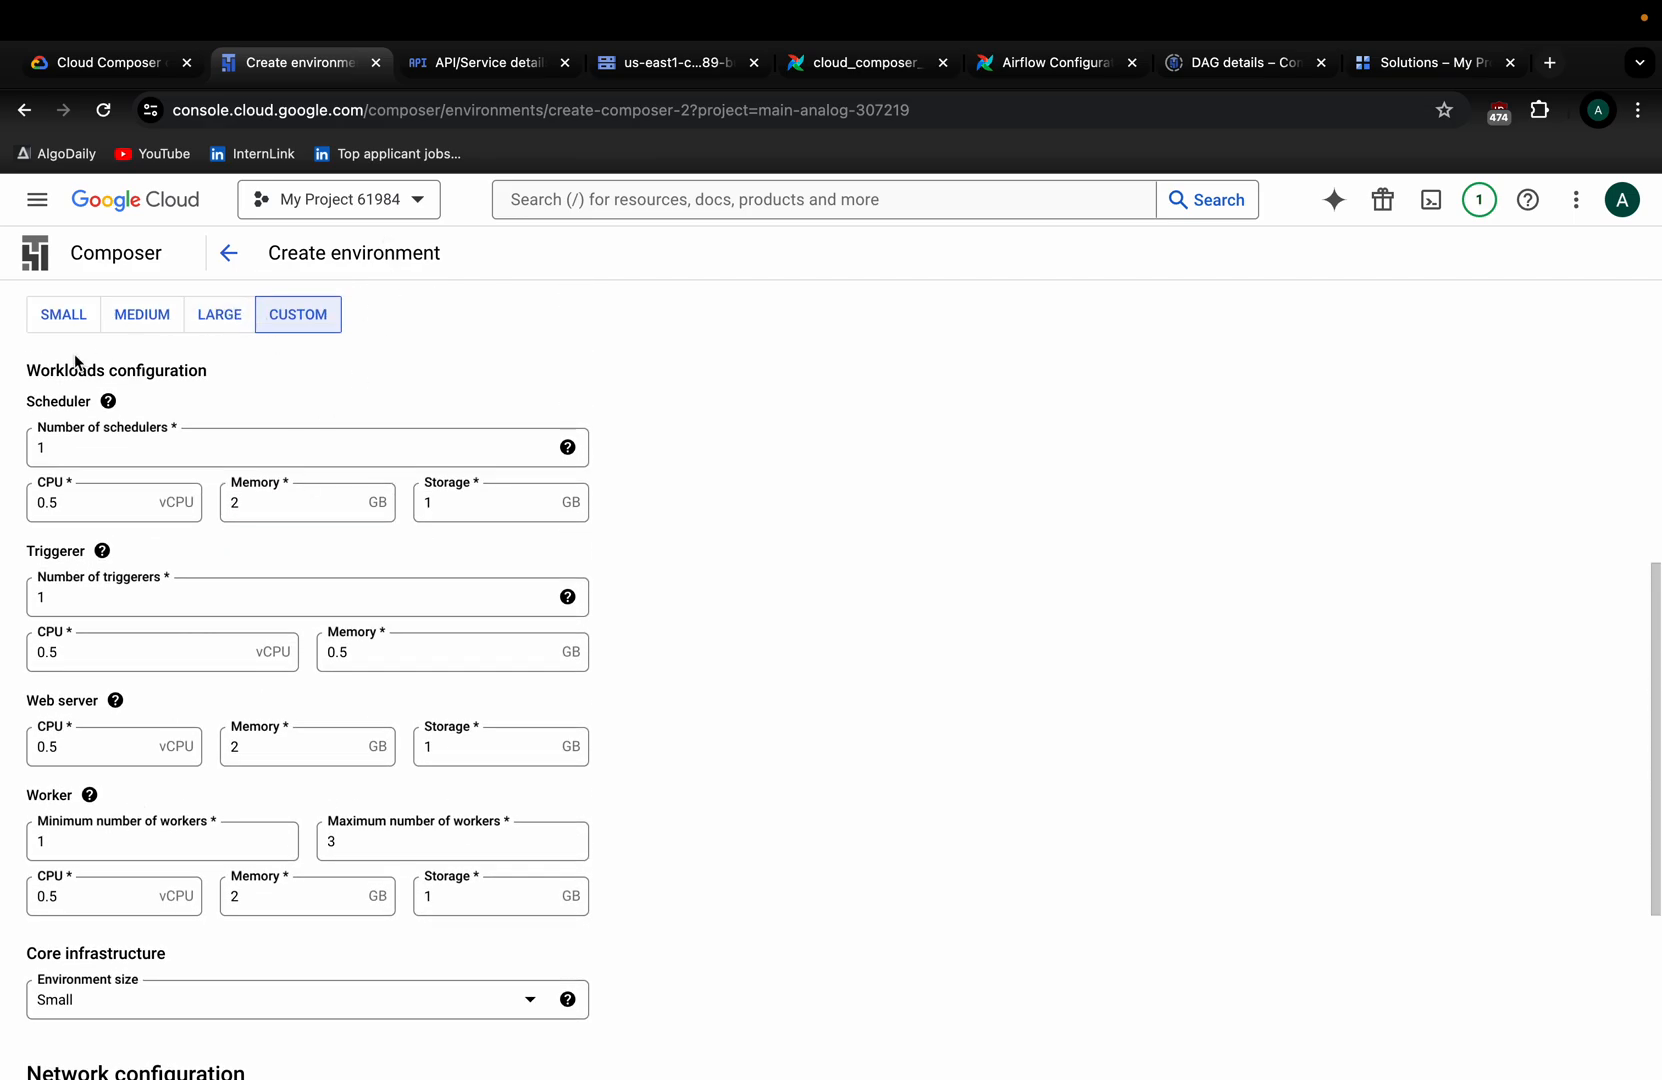
Reselect the Small preset and create the composer-demo-lab environment.
left_click(54, 311)
scroll(54, 311, "down", 1)
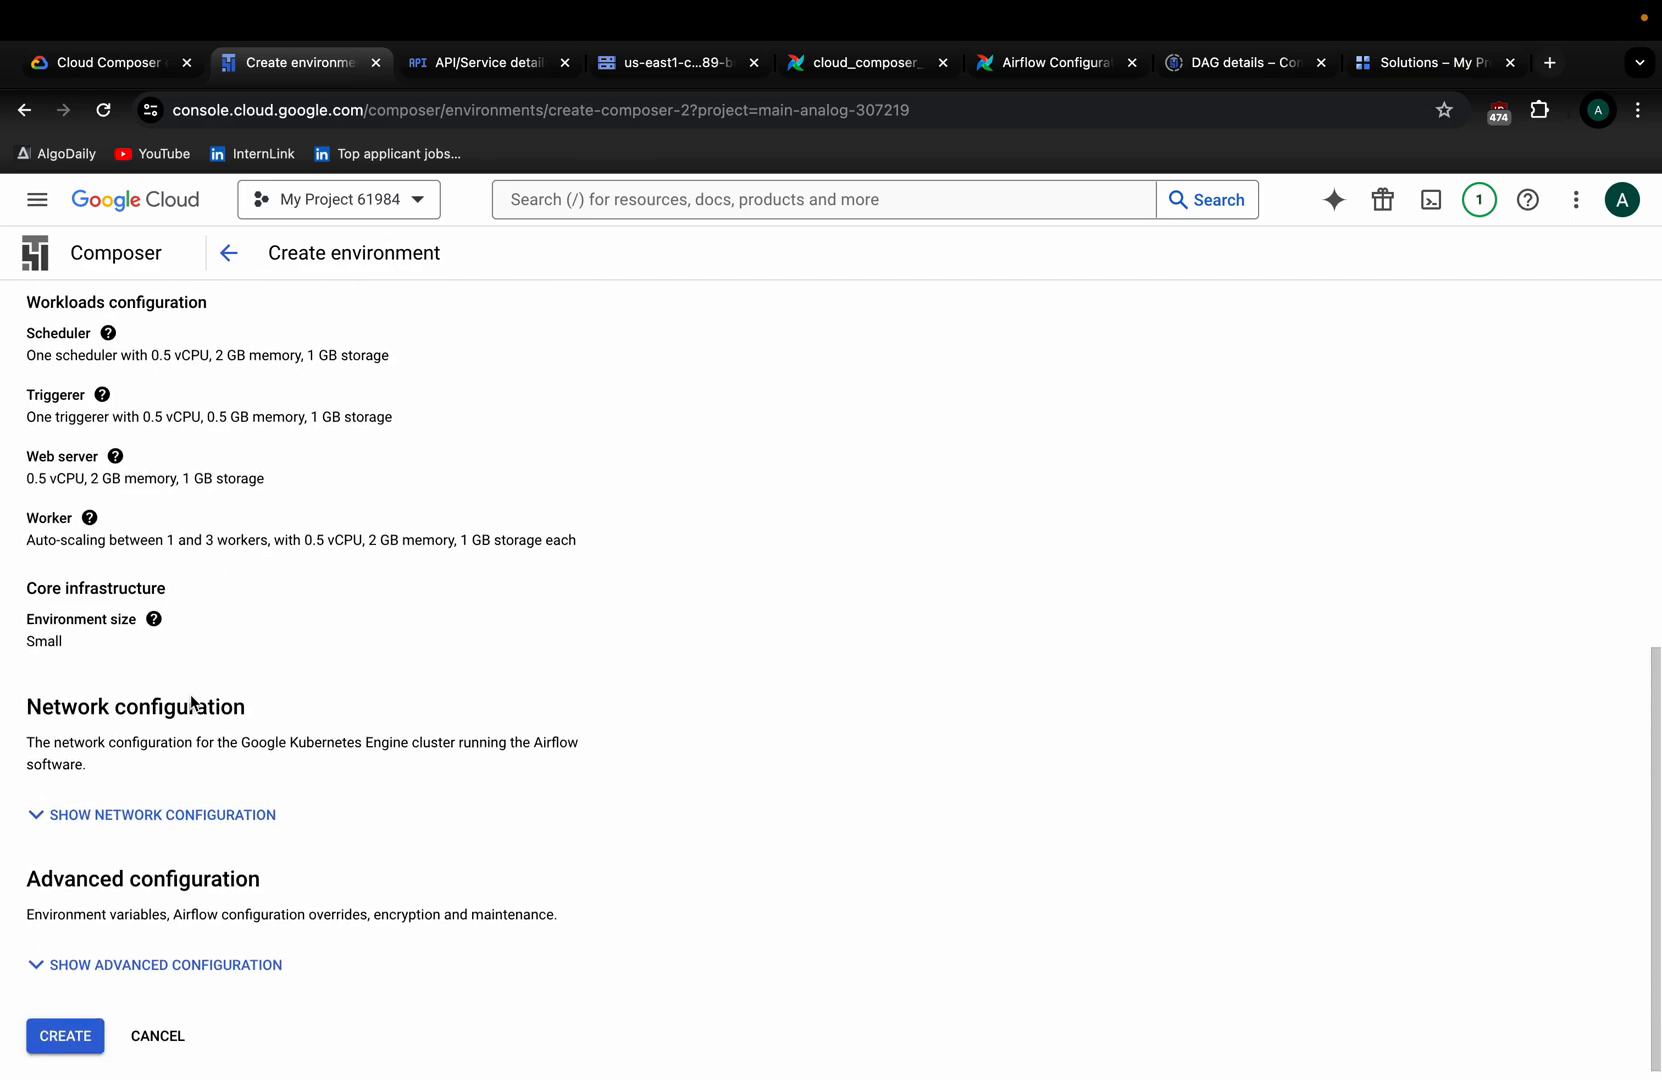
left_click(62, 1040)
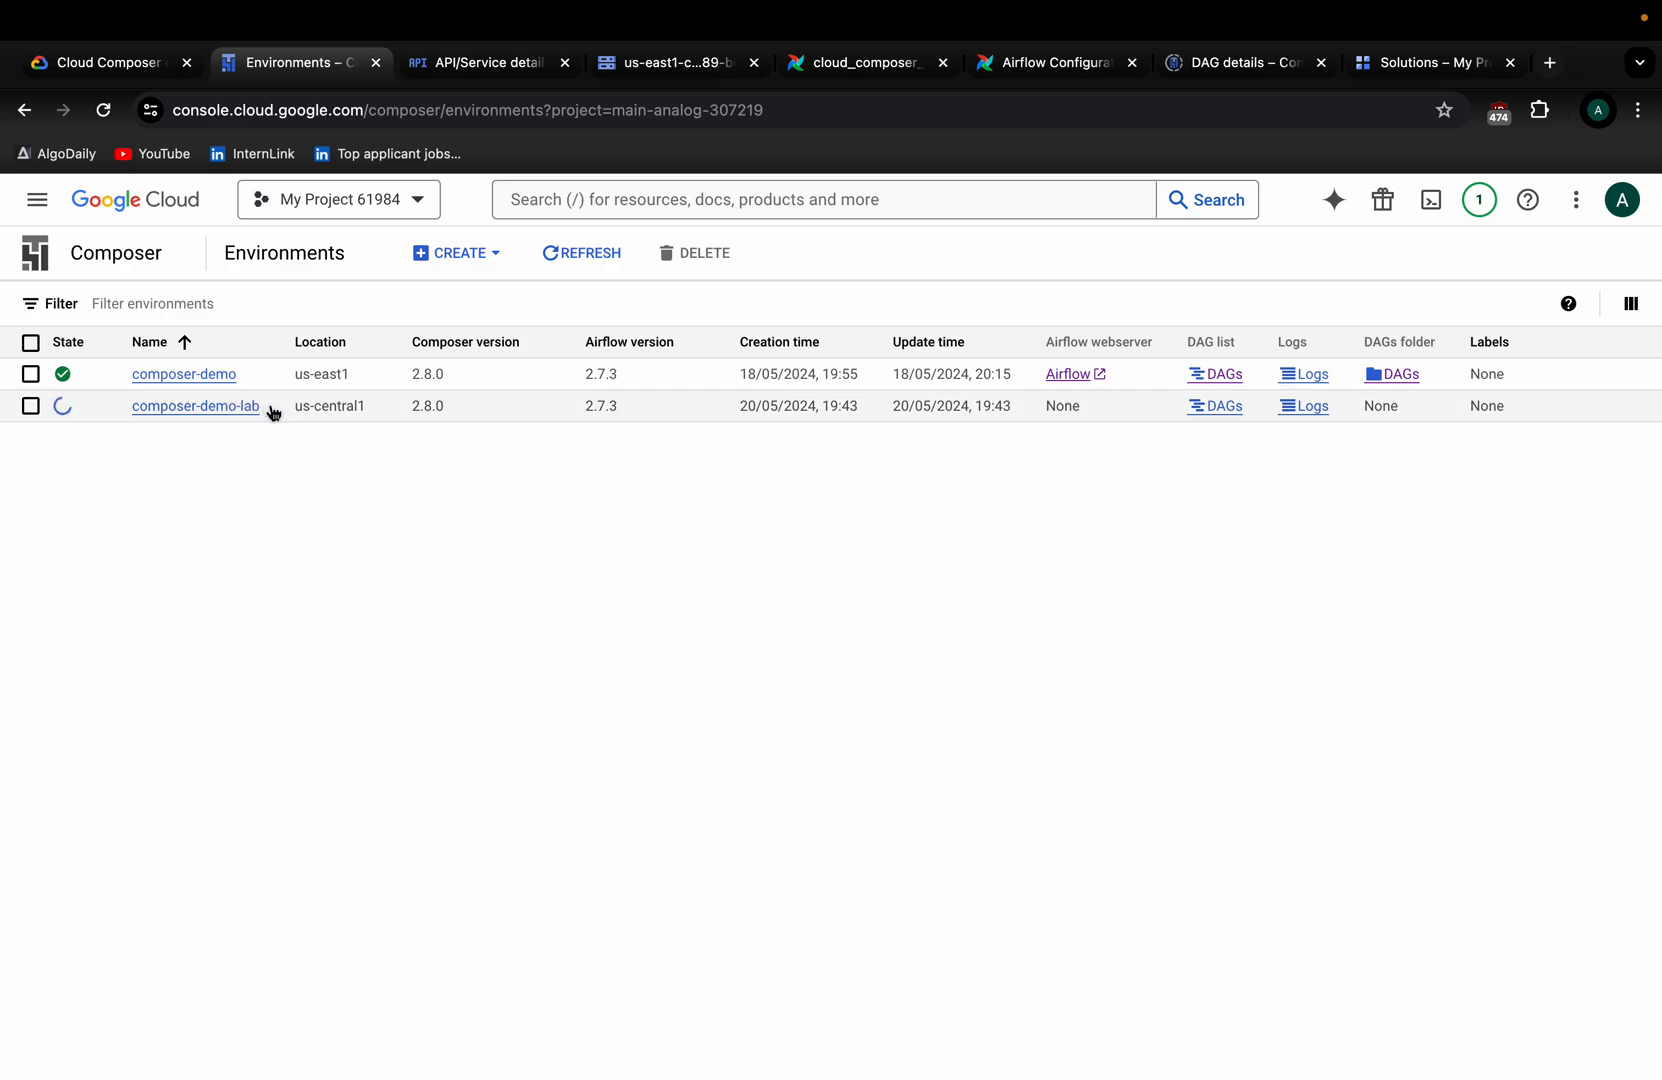
Open composer-demo's Monitoring overview, checking the database health bar and the DAG run cards.
left_click(210, 377)
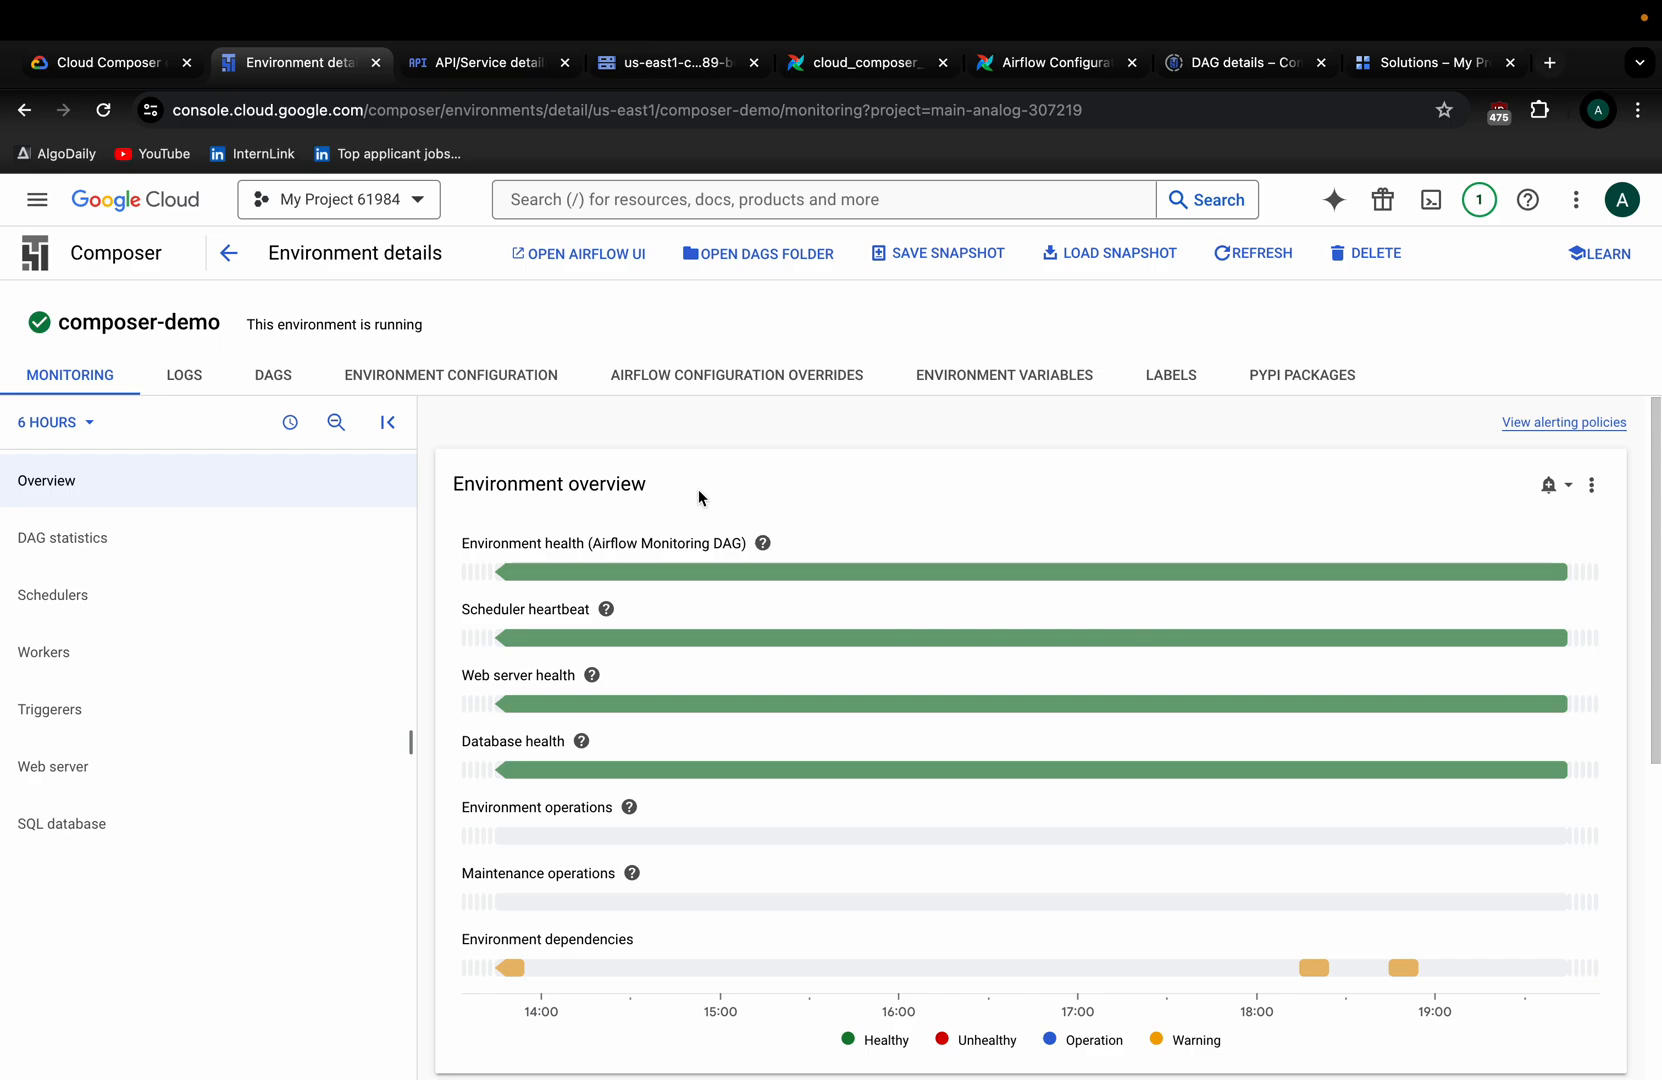
left_click(581, 741)
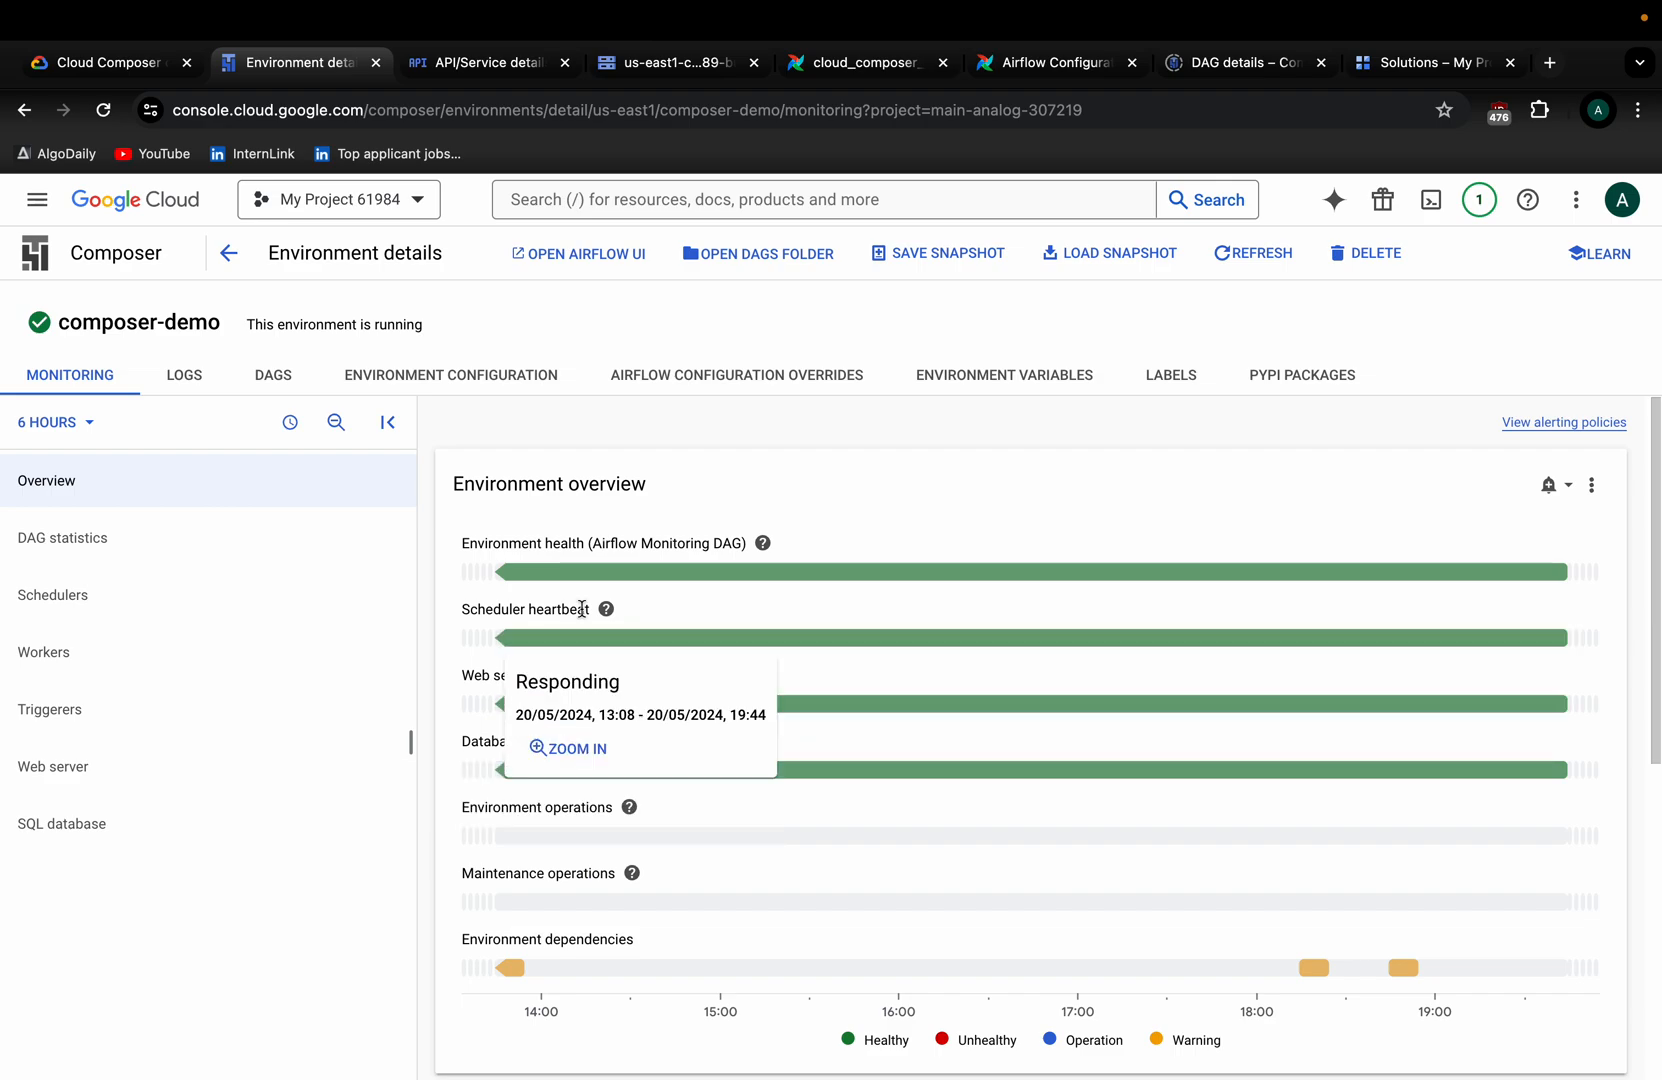
scroll(923, 525, "down", 5)
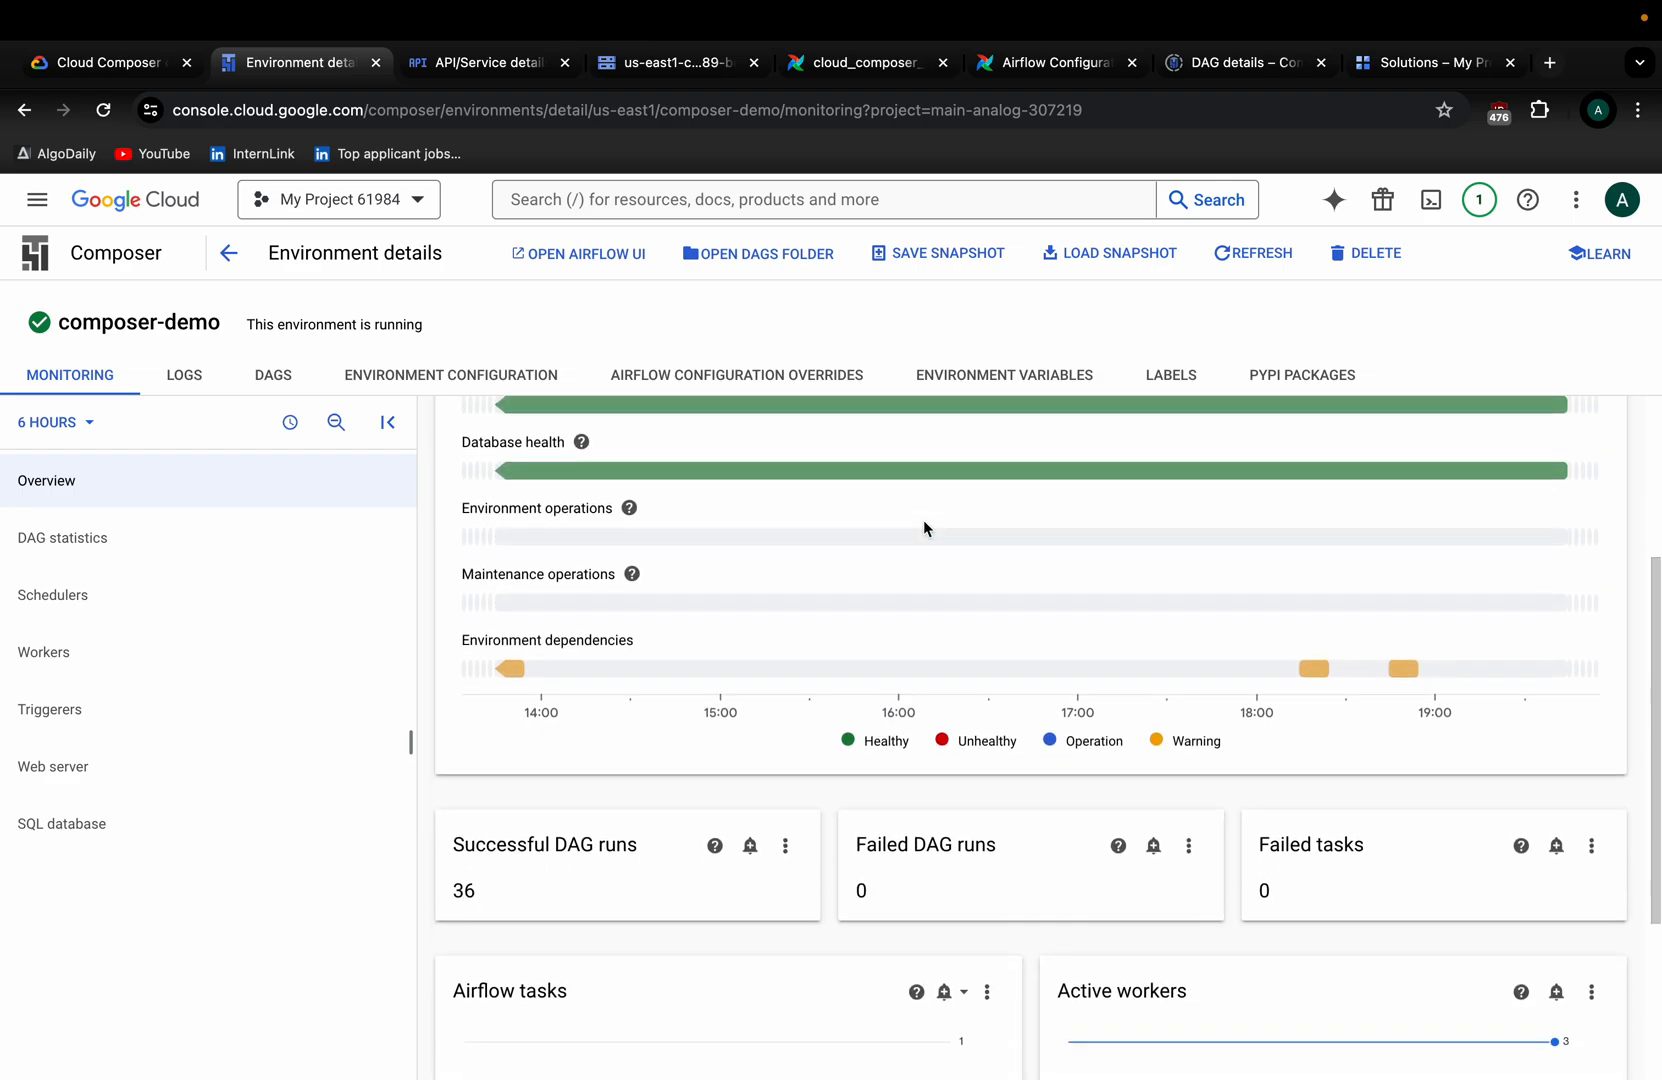
scroll(925, 527, "down", 1)
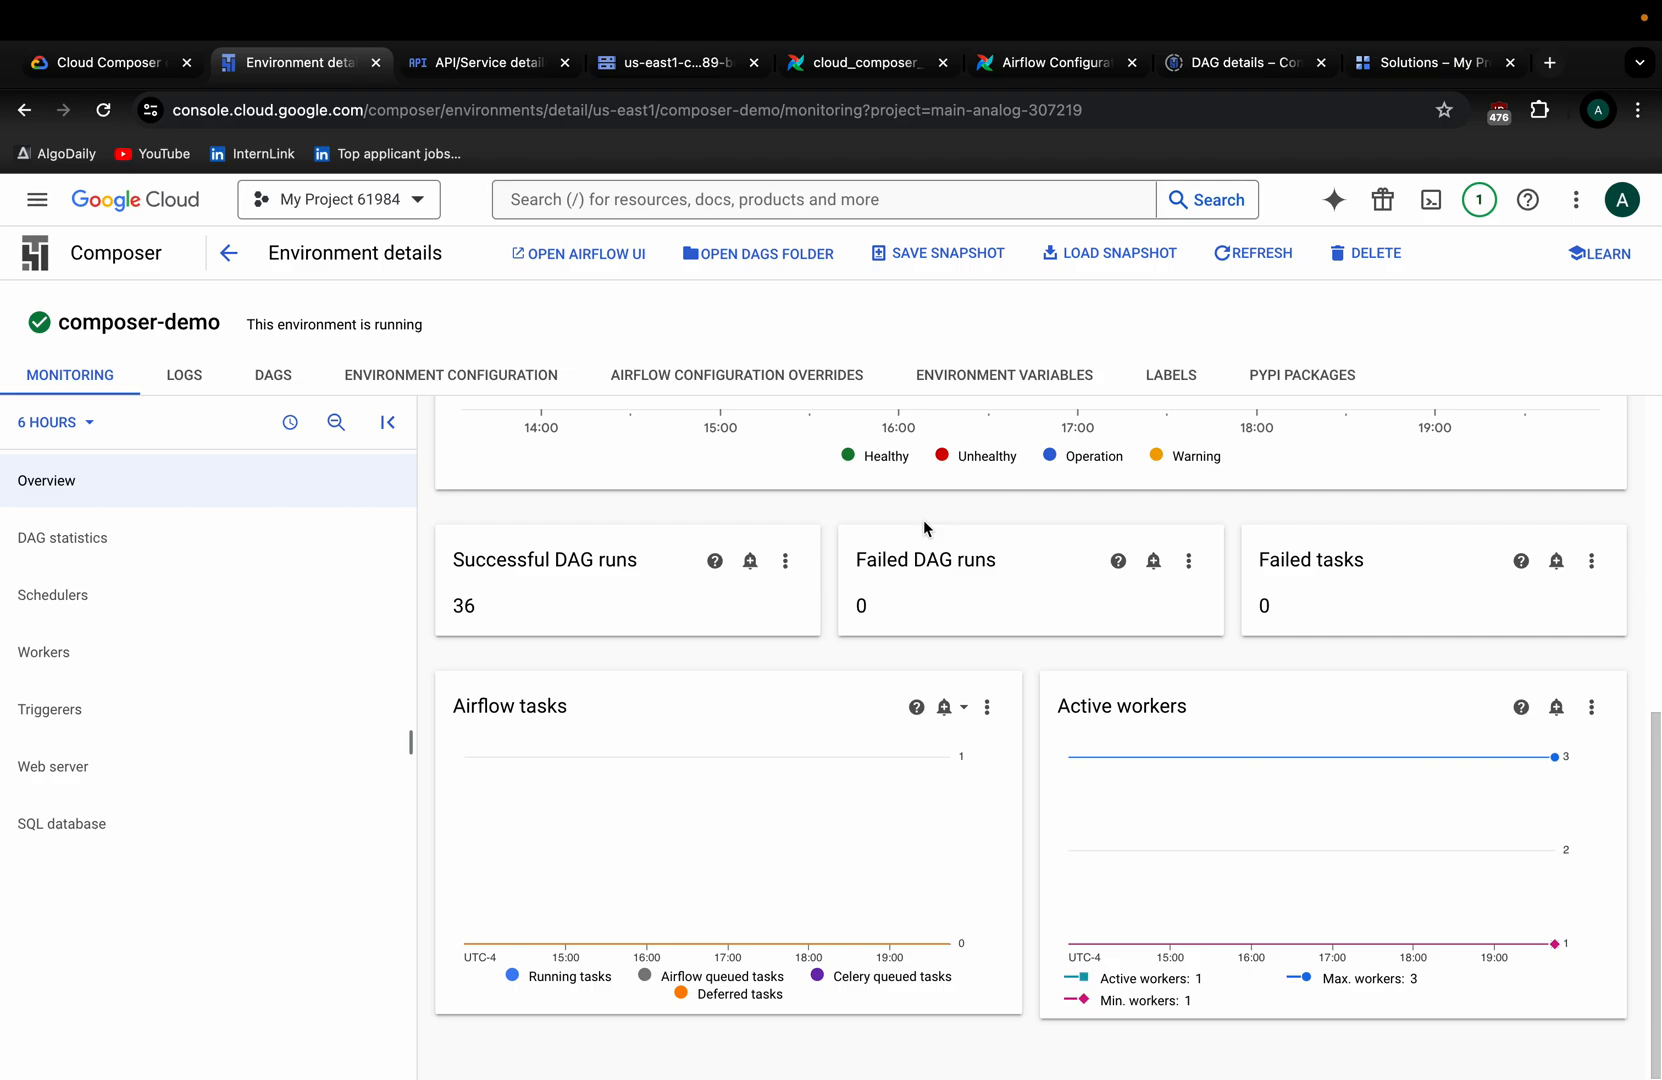
scroll(923, 520, "up", 6)
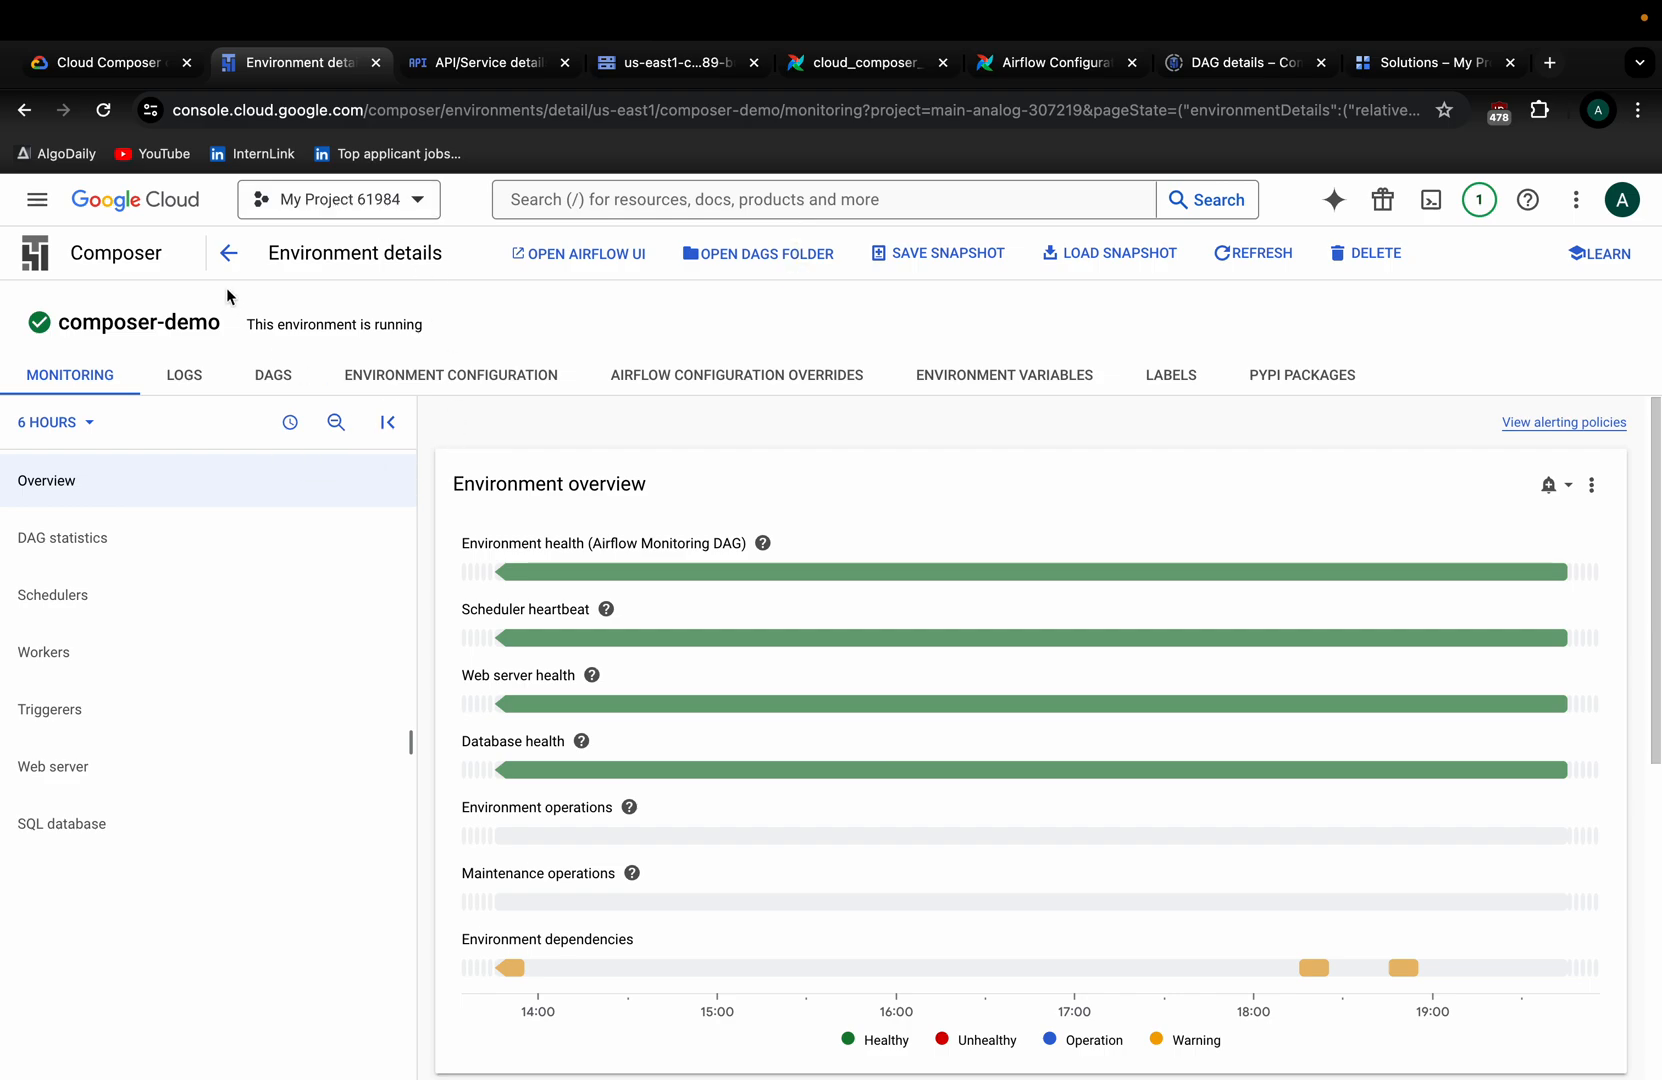
Go back to Environments and open composer-demo's Airflow web UI in a new tab.
left_click(228, 252)
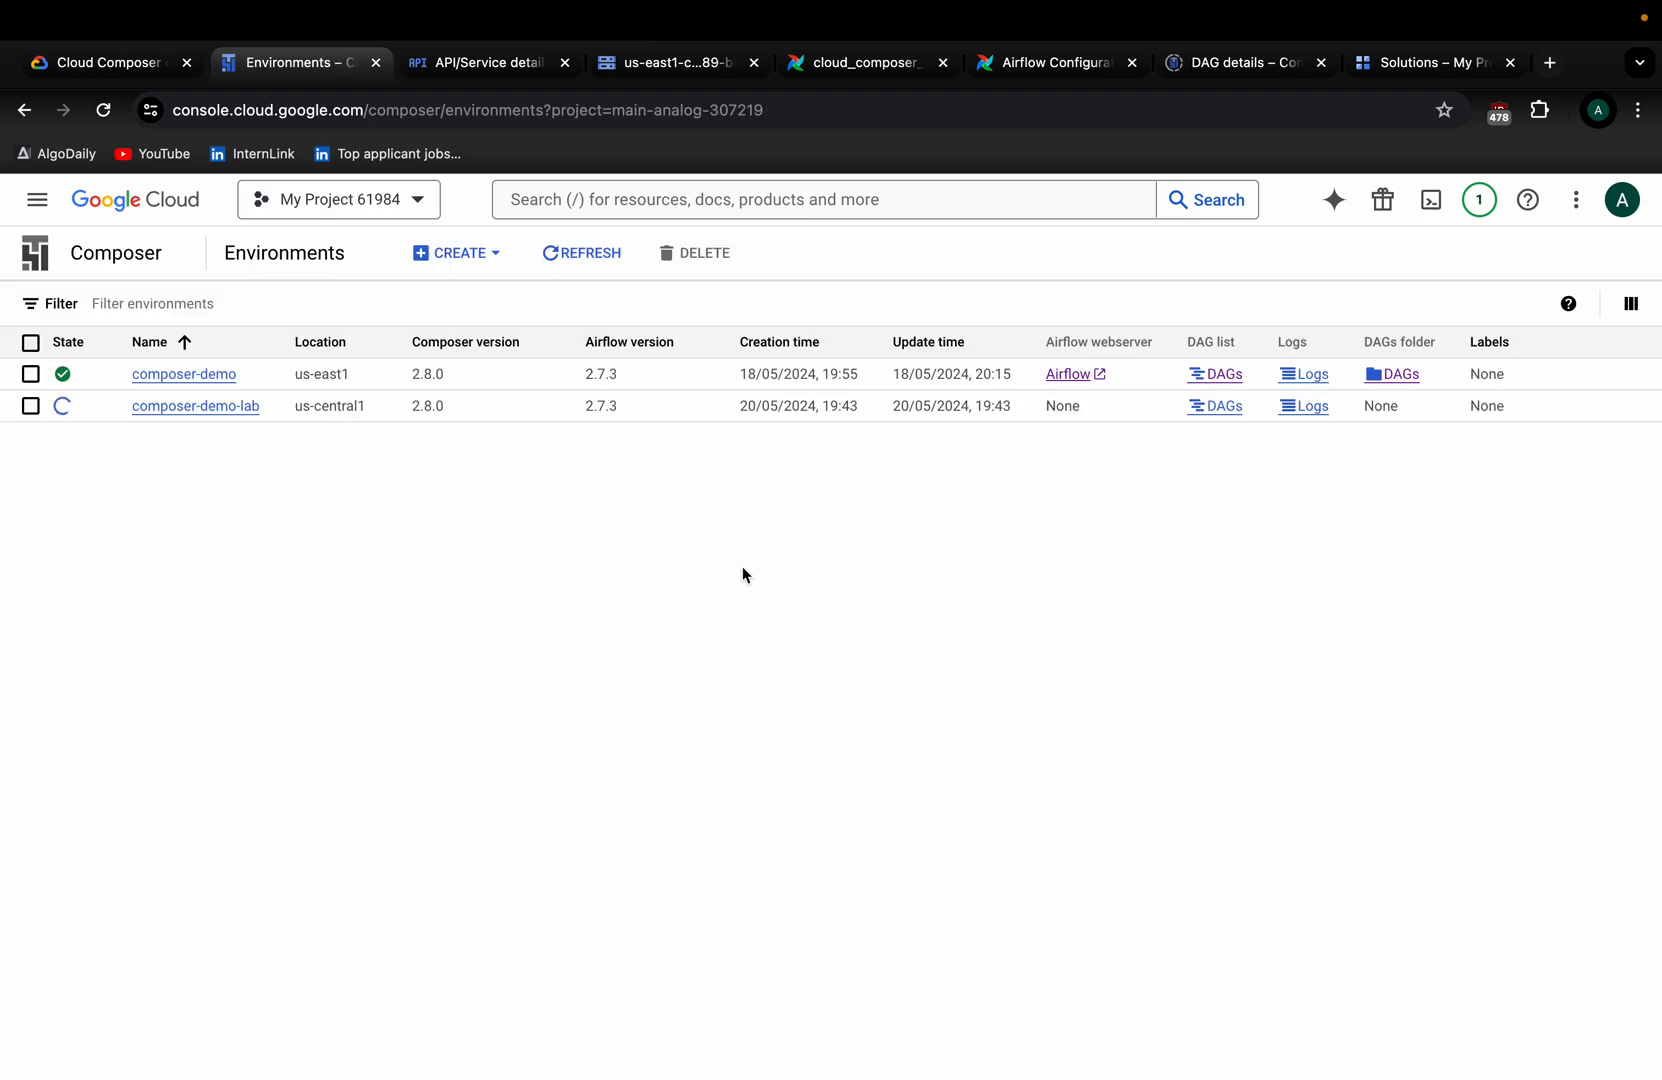
left_click(1077, 378)
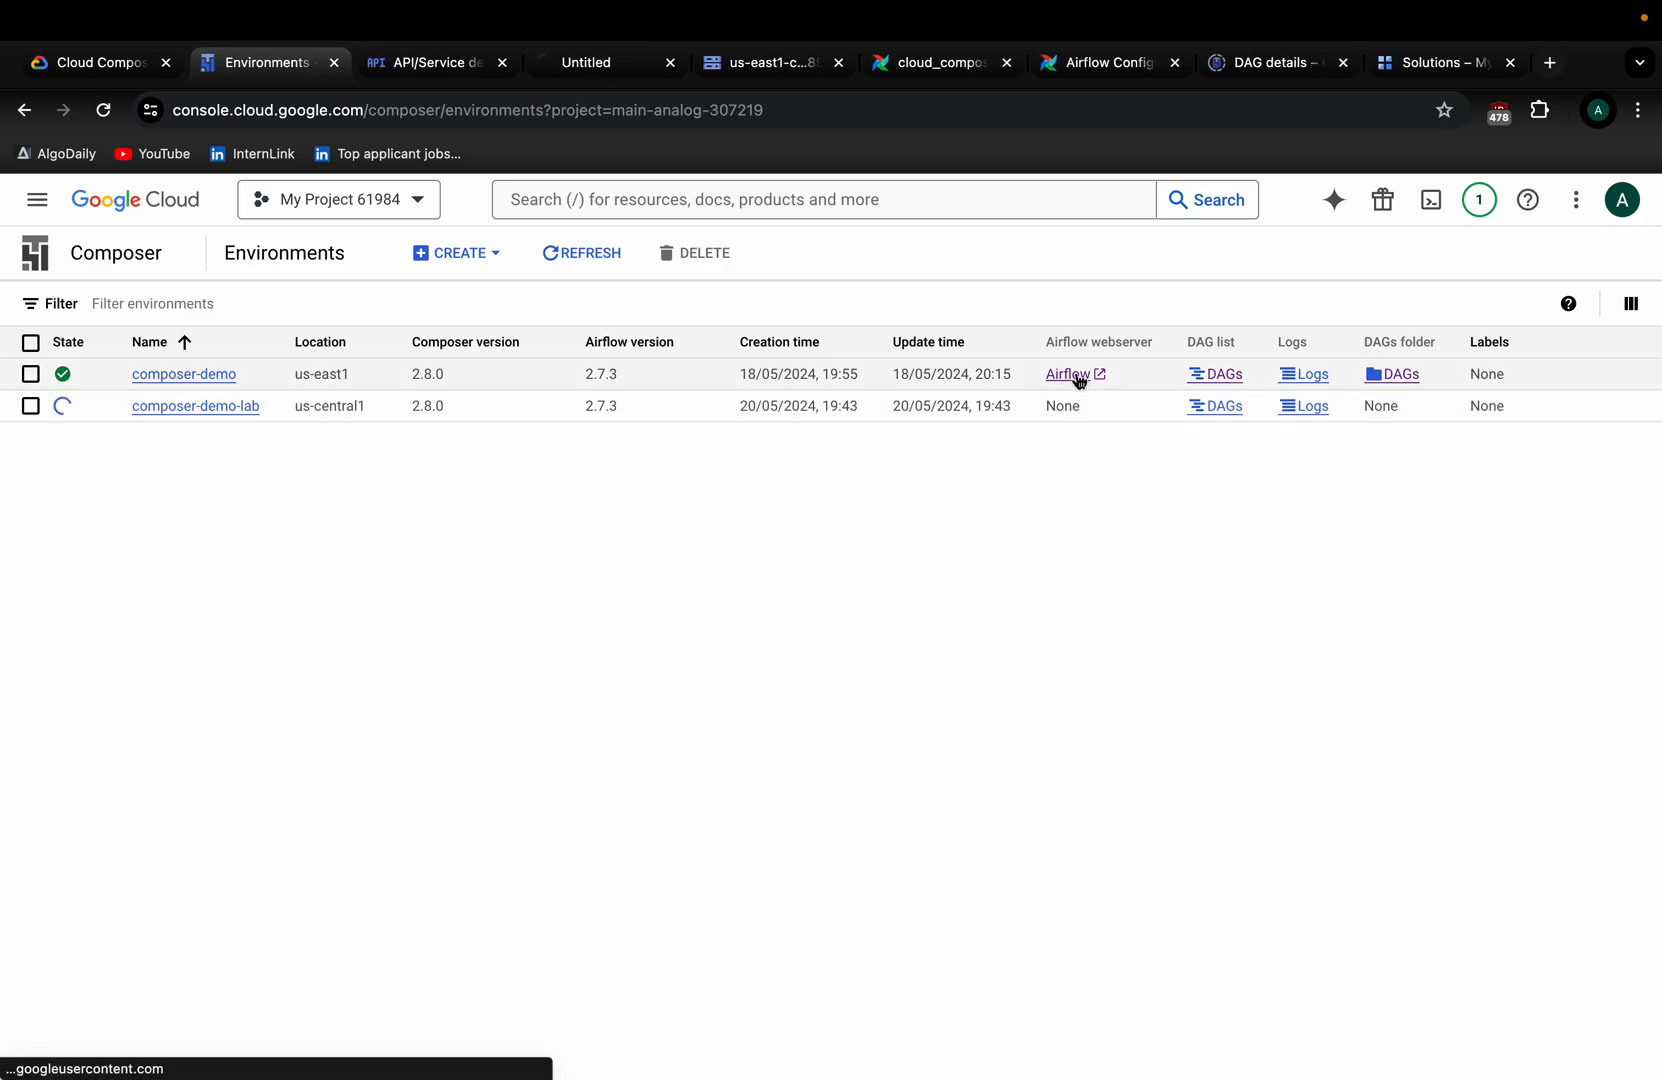
left_click(618, 74)
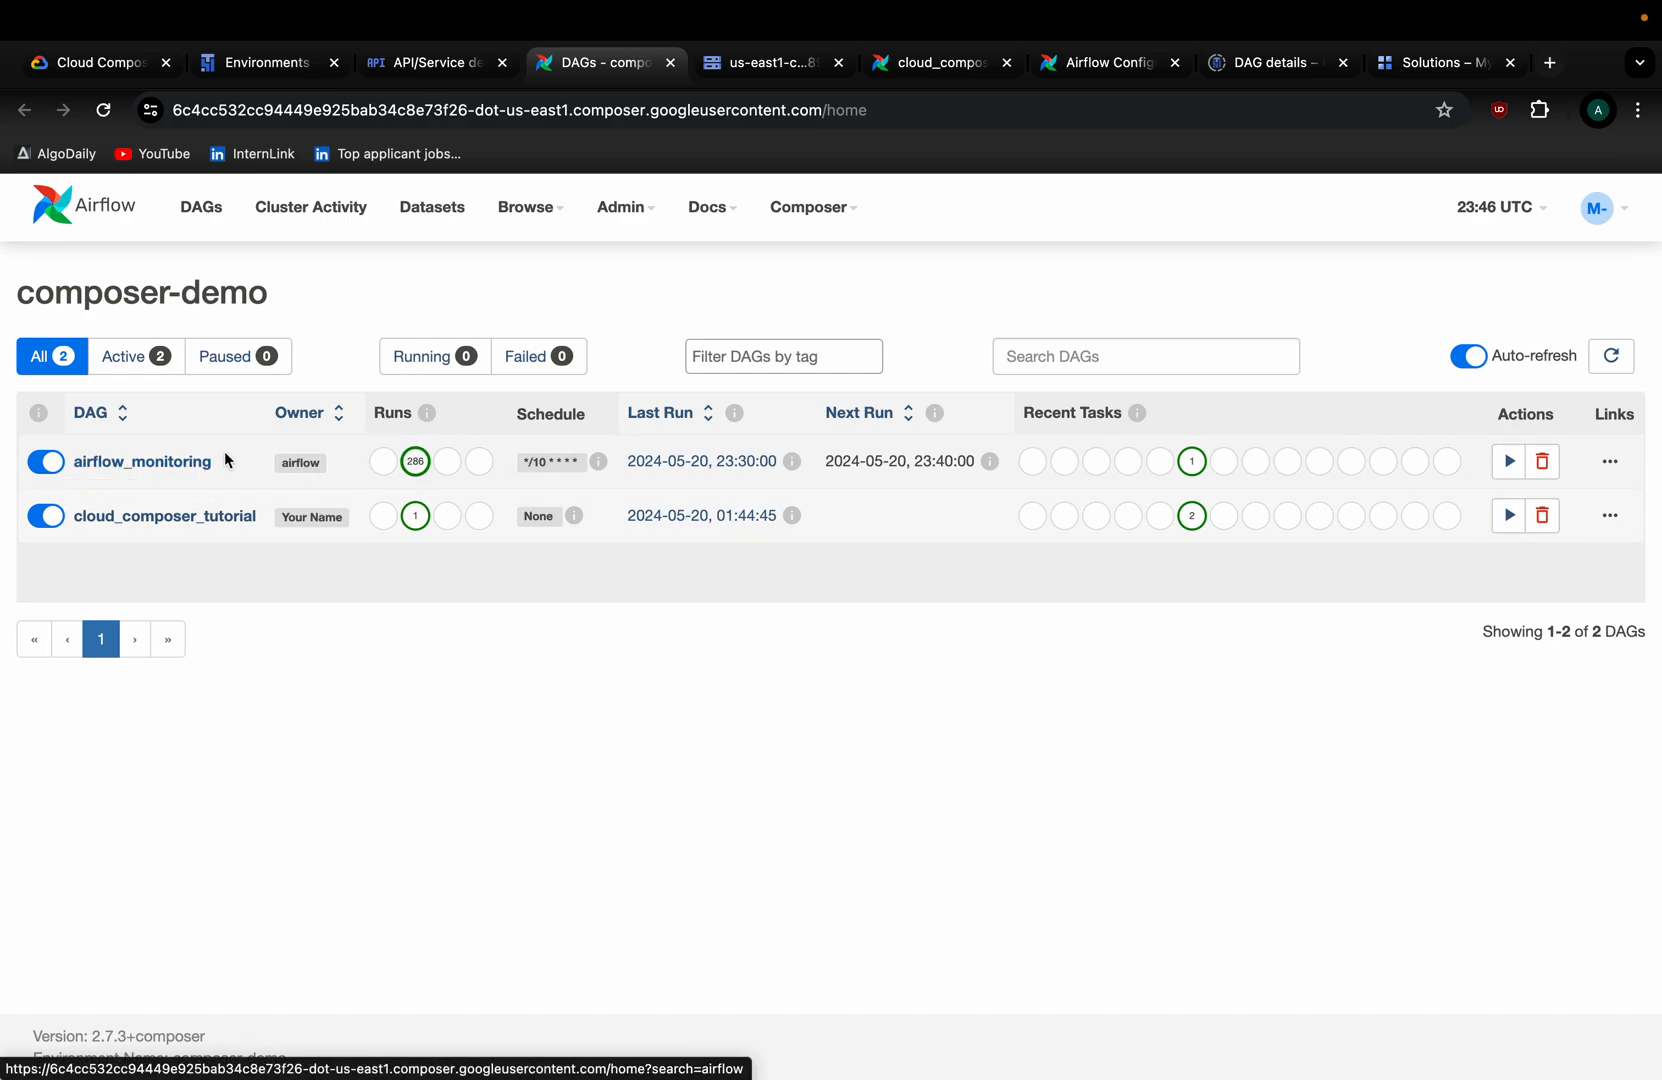
Open the airflow_monitoring DAG and view it as a task graph.
left_click(185, 464)
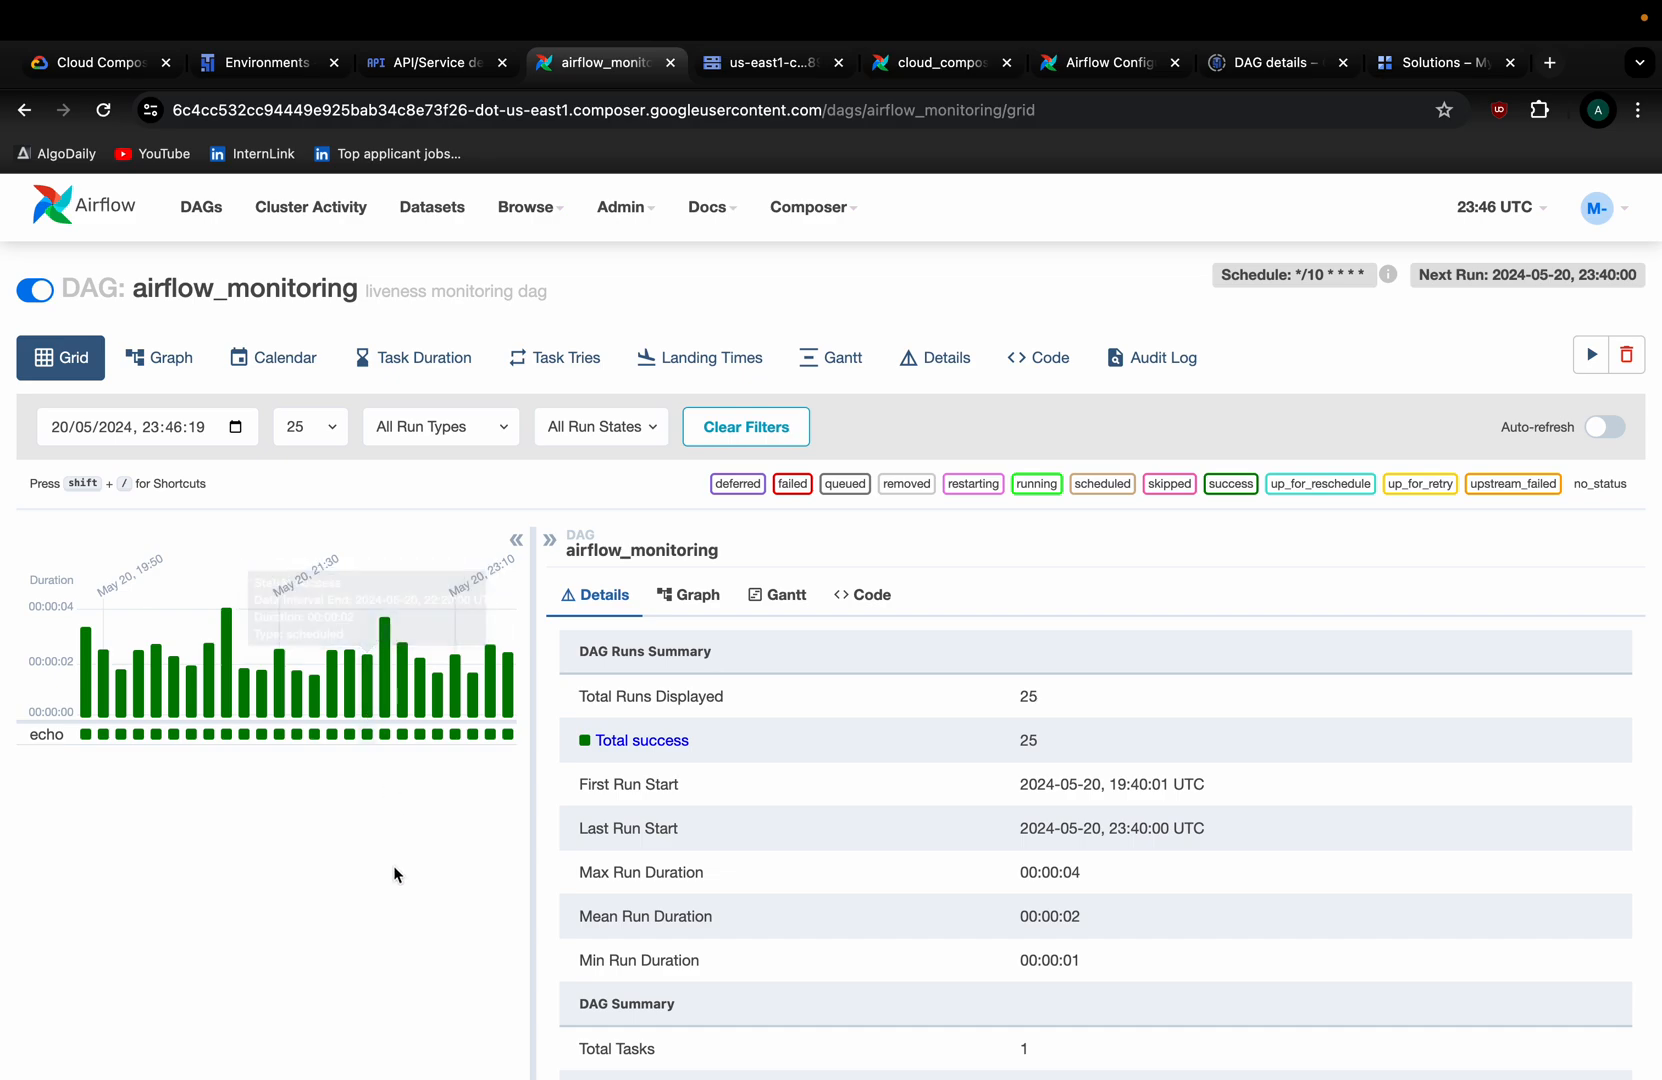
scroll(393, 866, "down", 3)
scroll(393, 870, "up", 3)
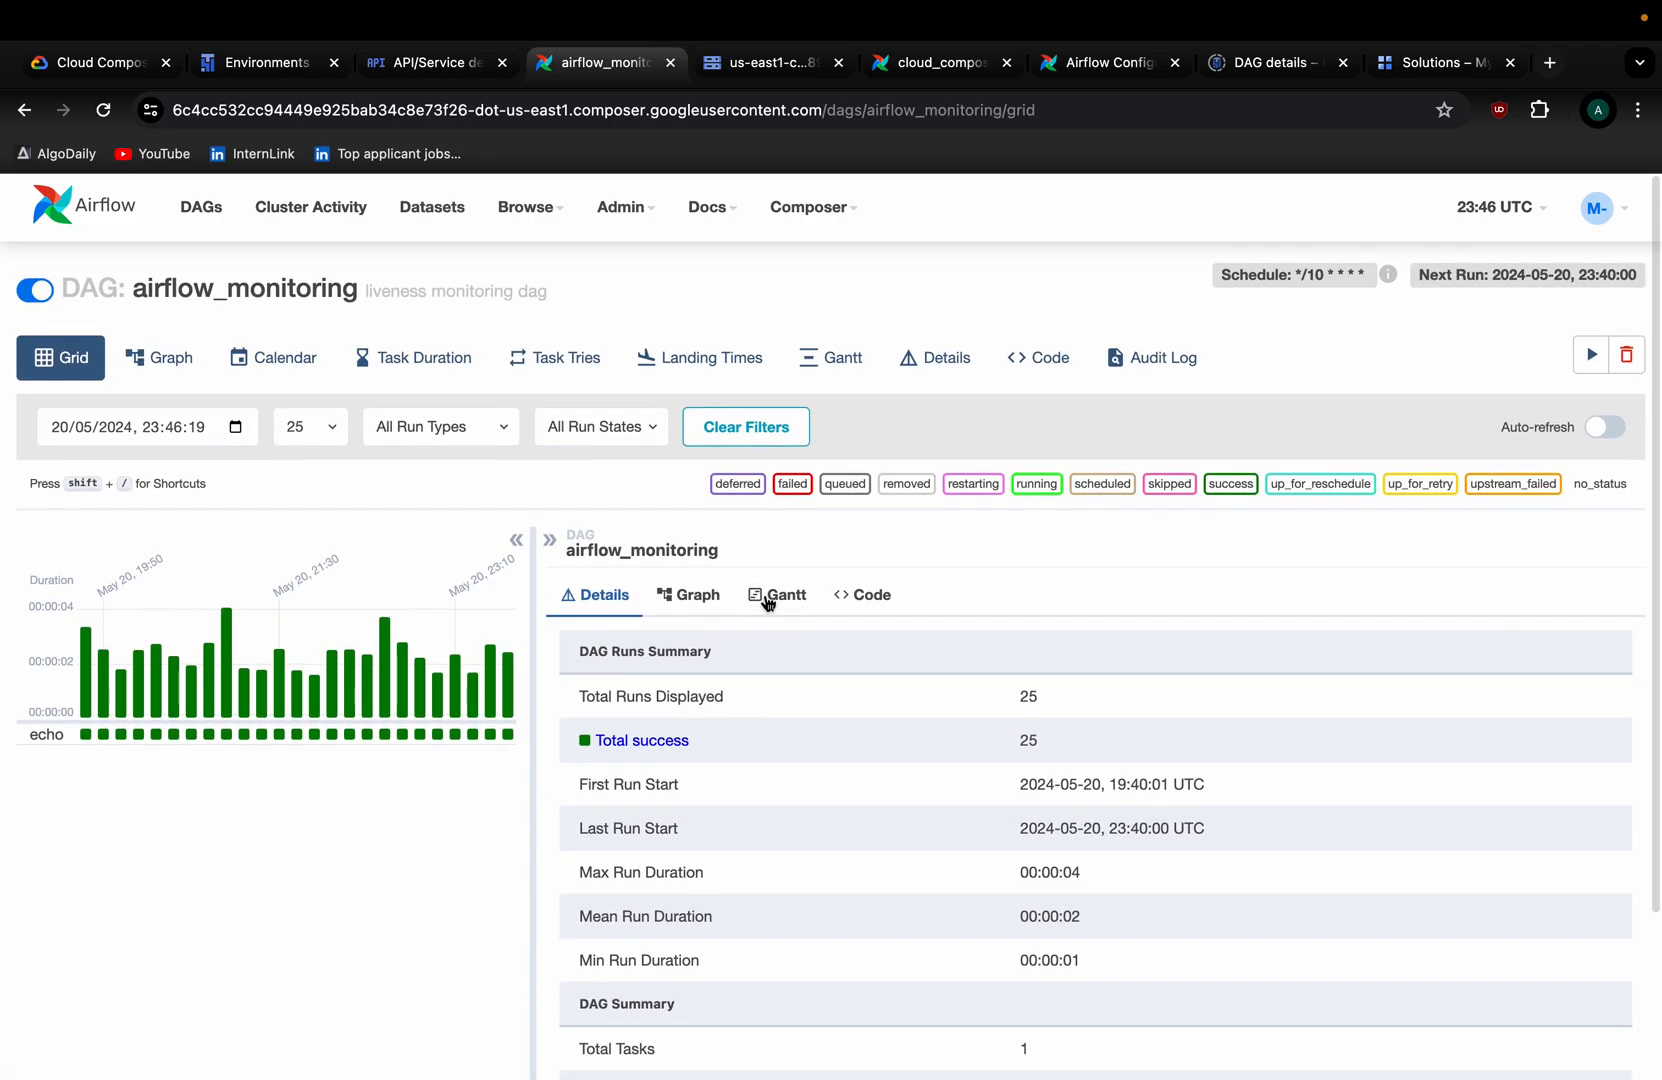
left_click(697, 601)
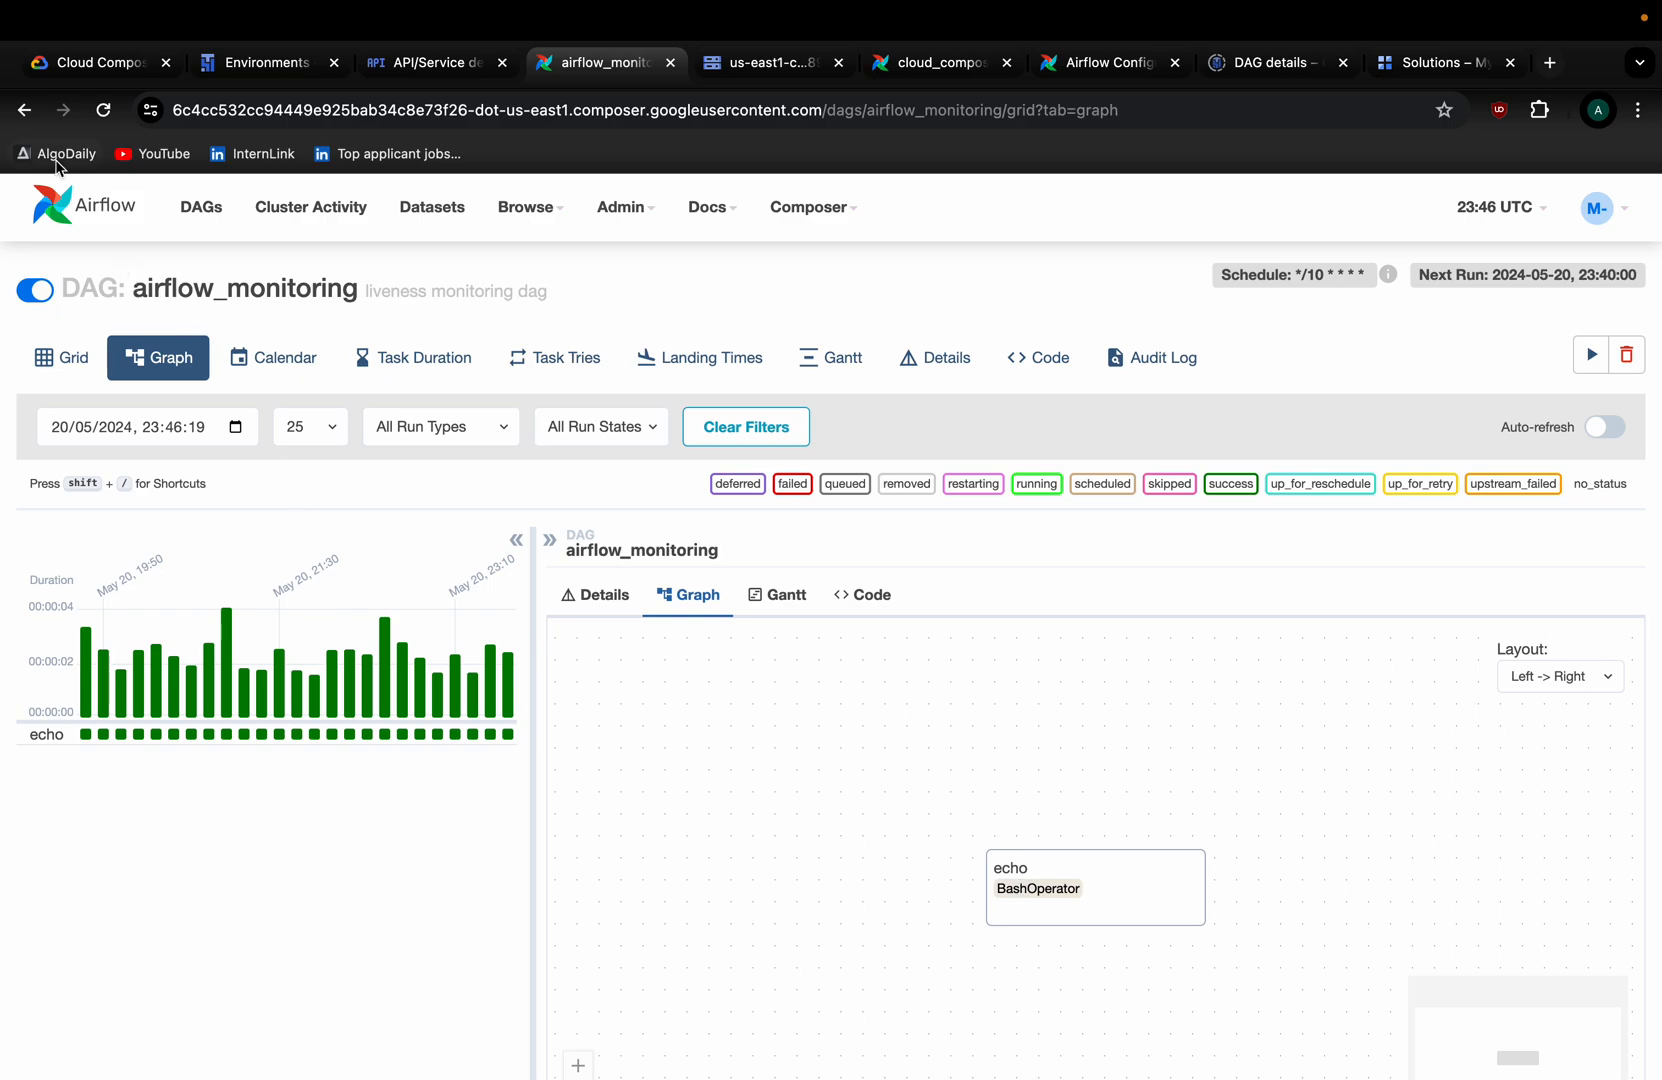
Return to the Airflow DAG list and filter it to active DAGs.
left_click(26, 115)
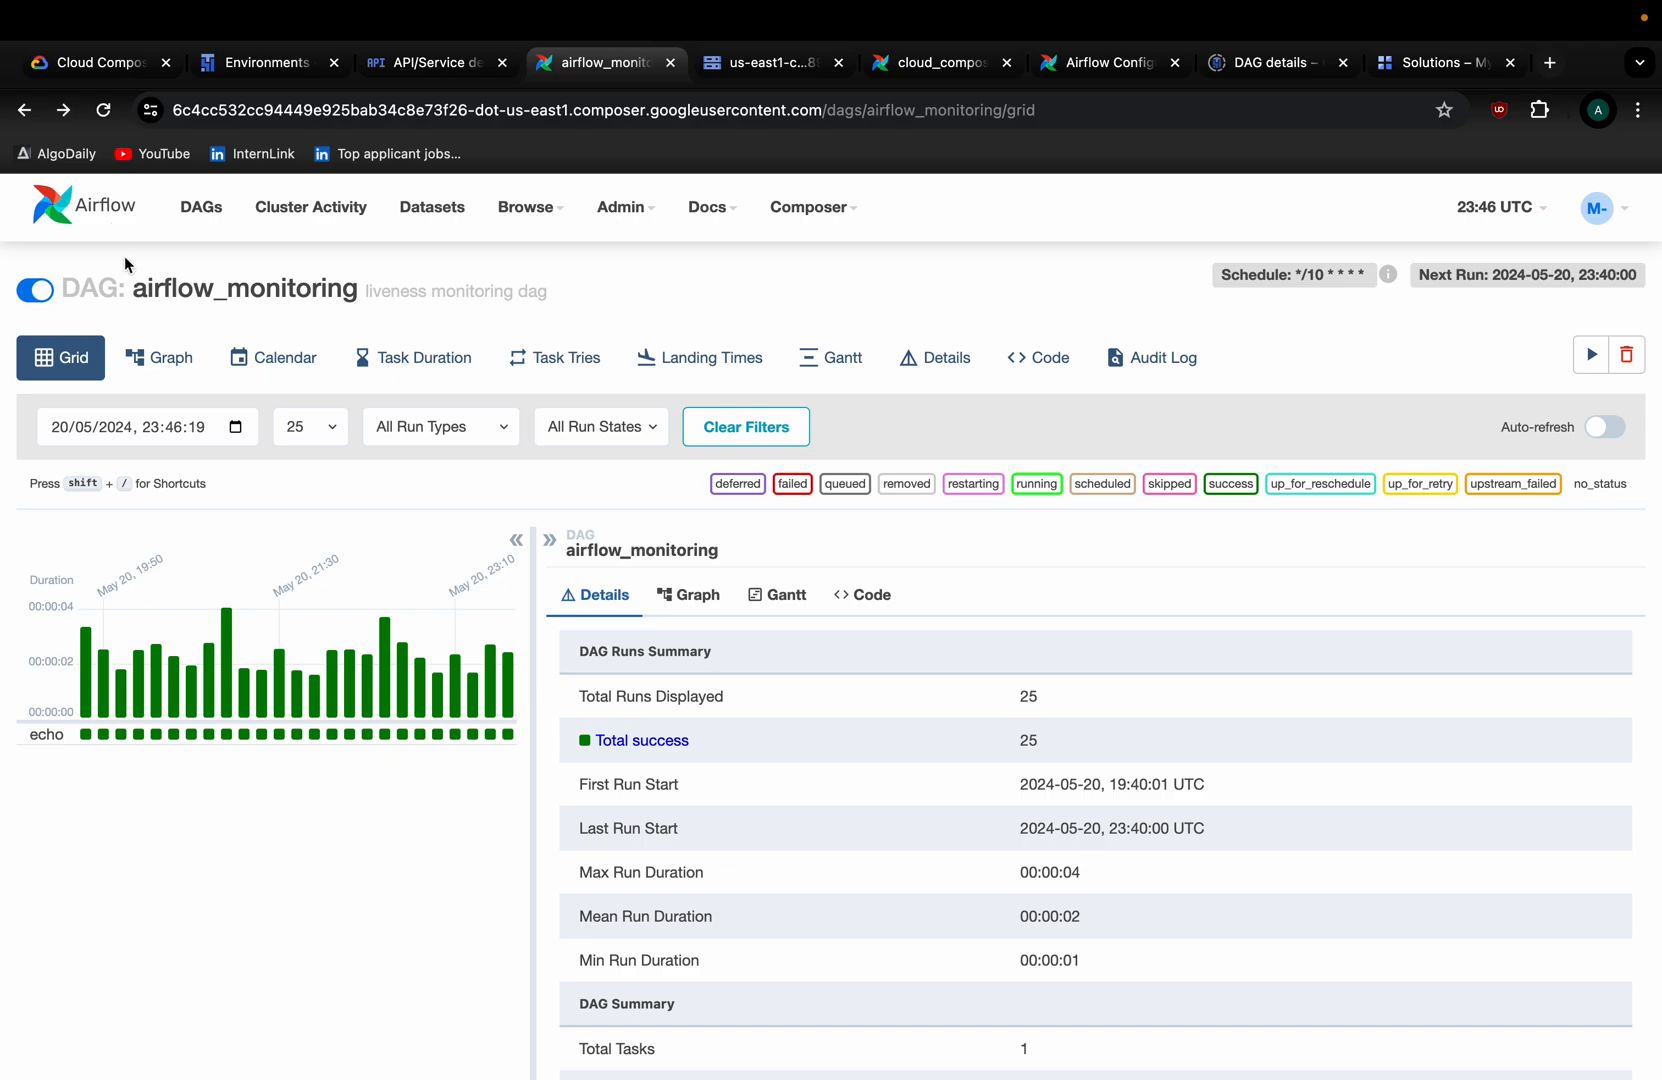
left_click(24, 112)
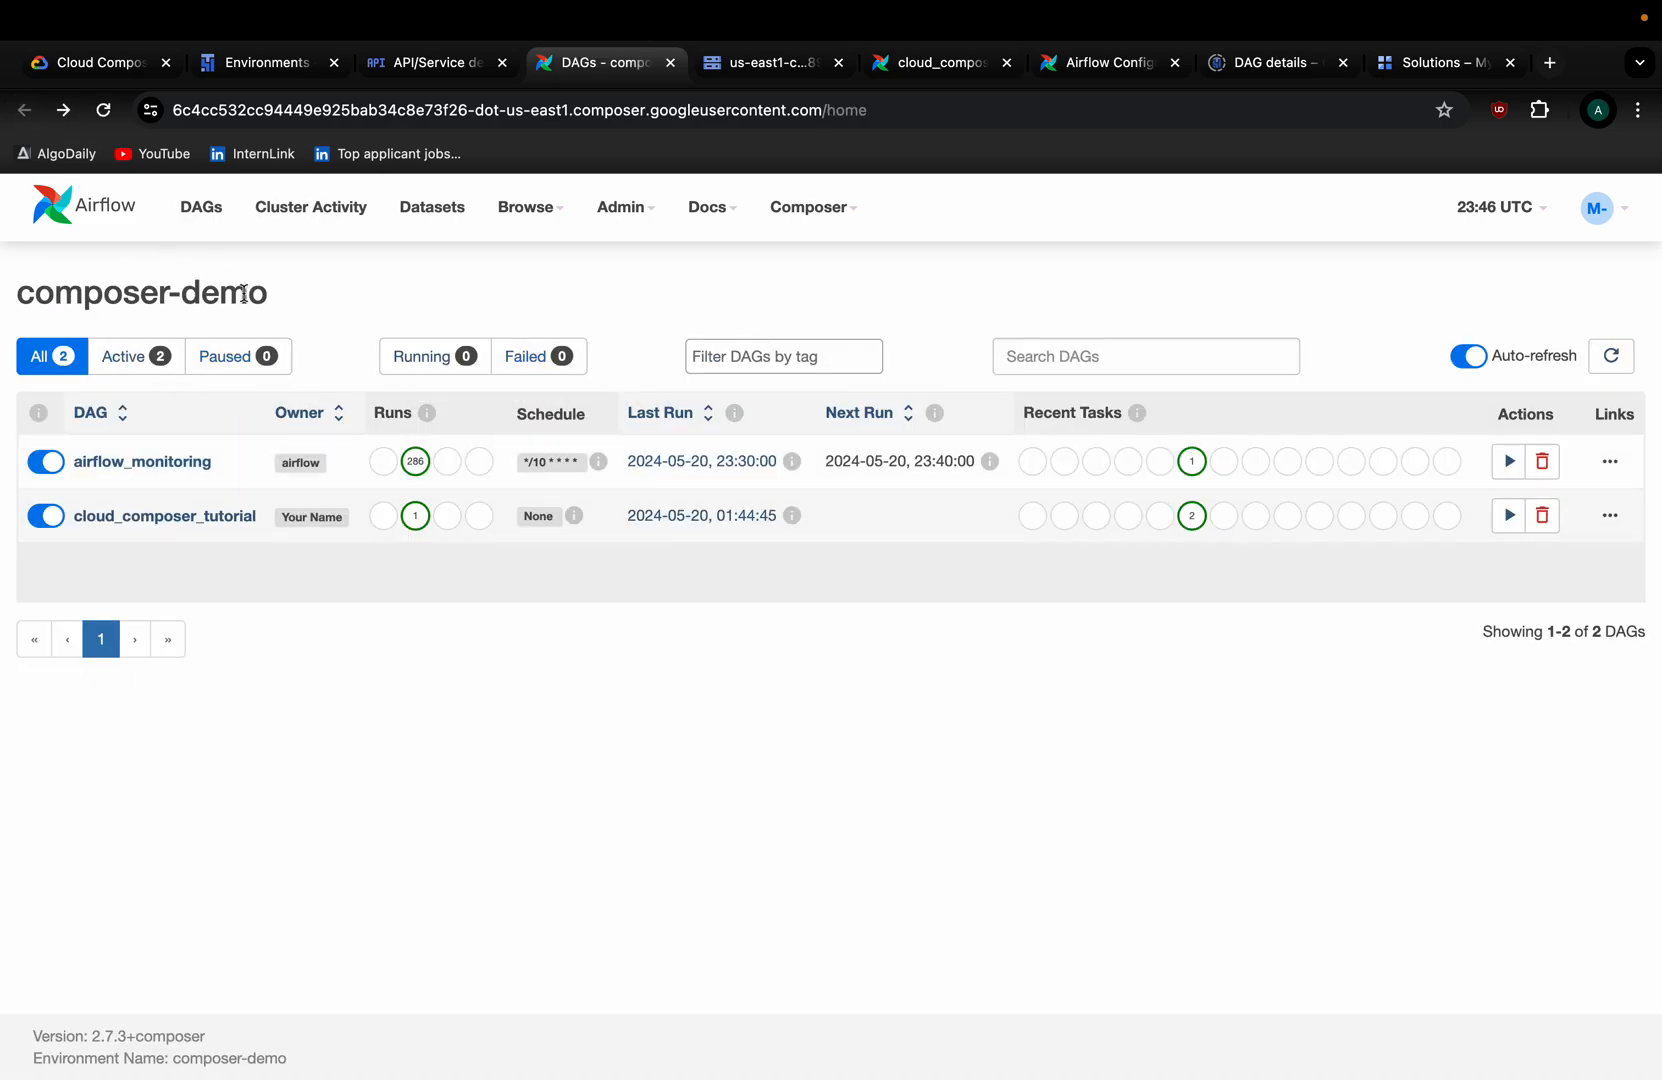
left_click(130, 360)
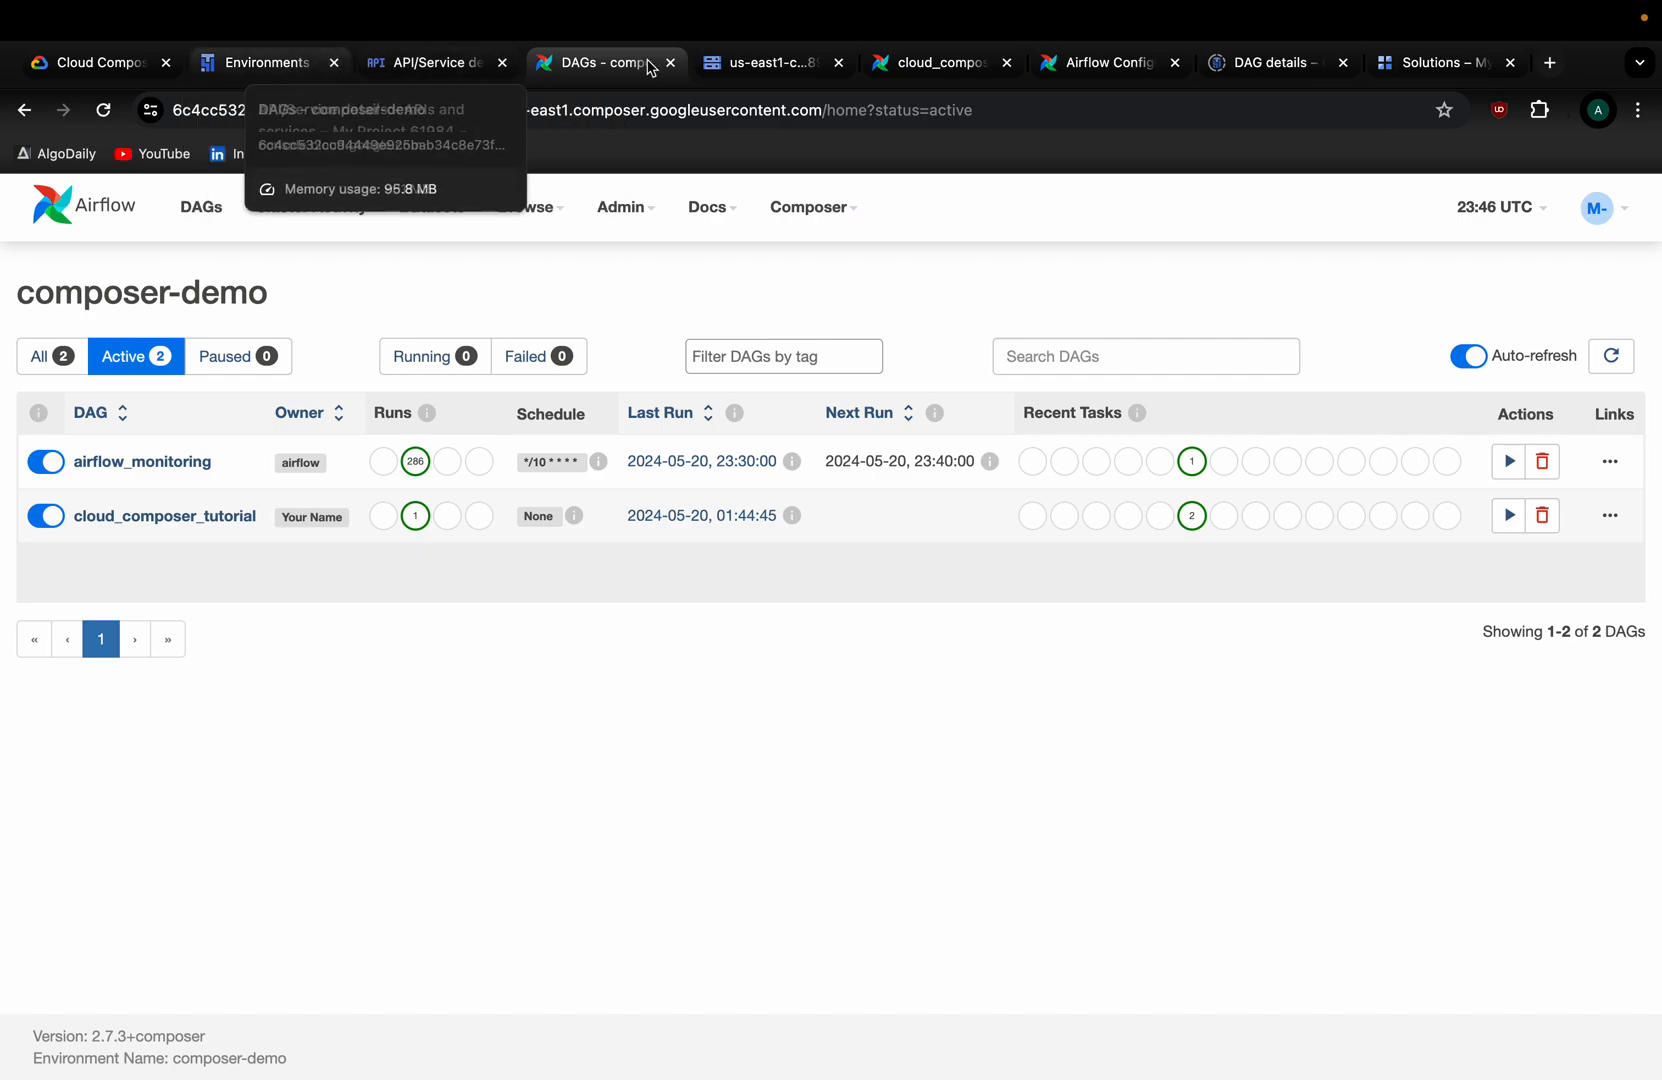
From the Environments list, open composer-demo's dags folder in Cloud Storage in a new tab.
left_click(297, 68)
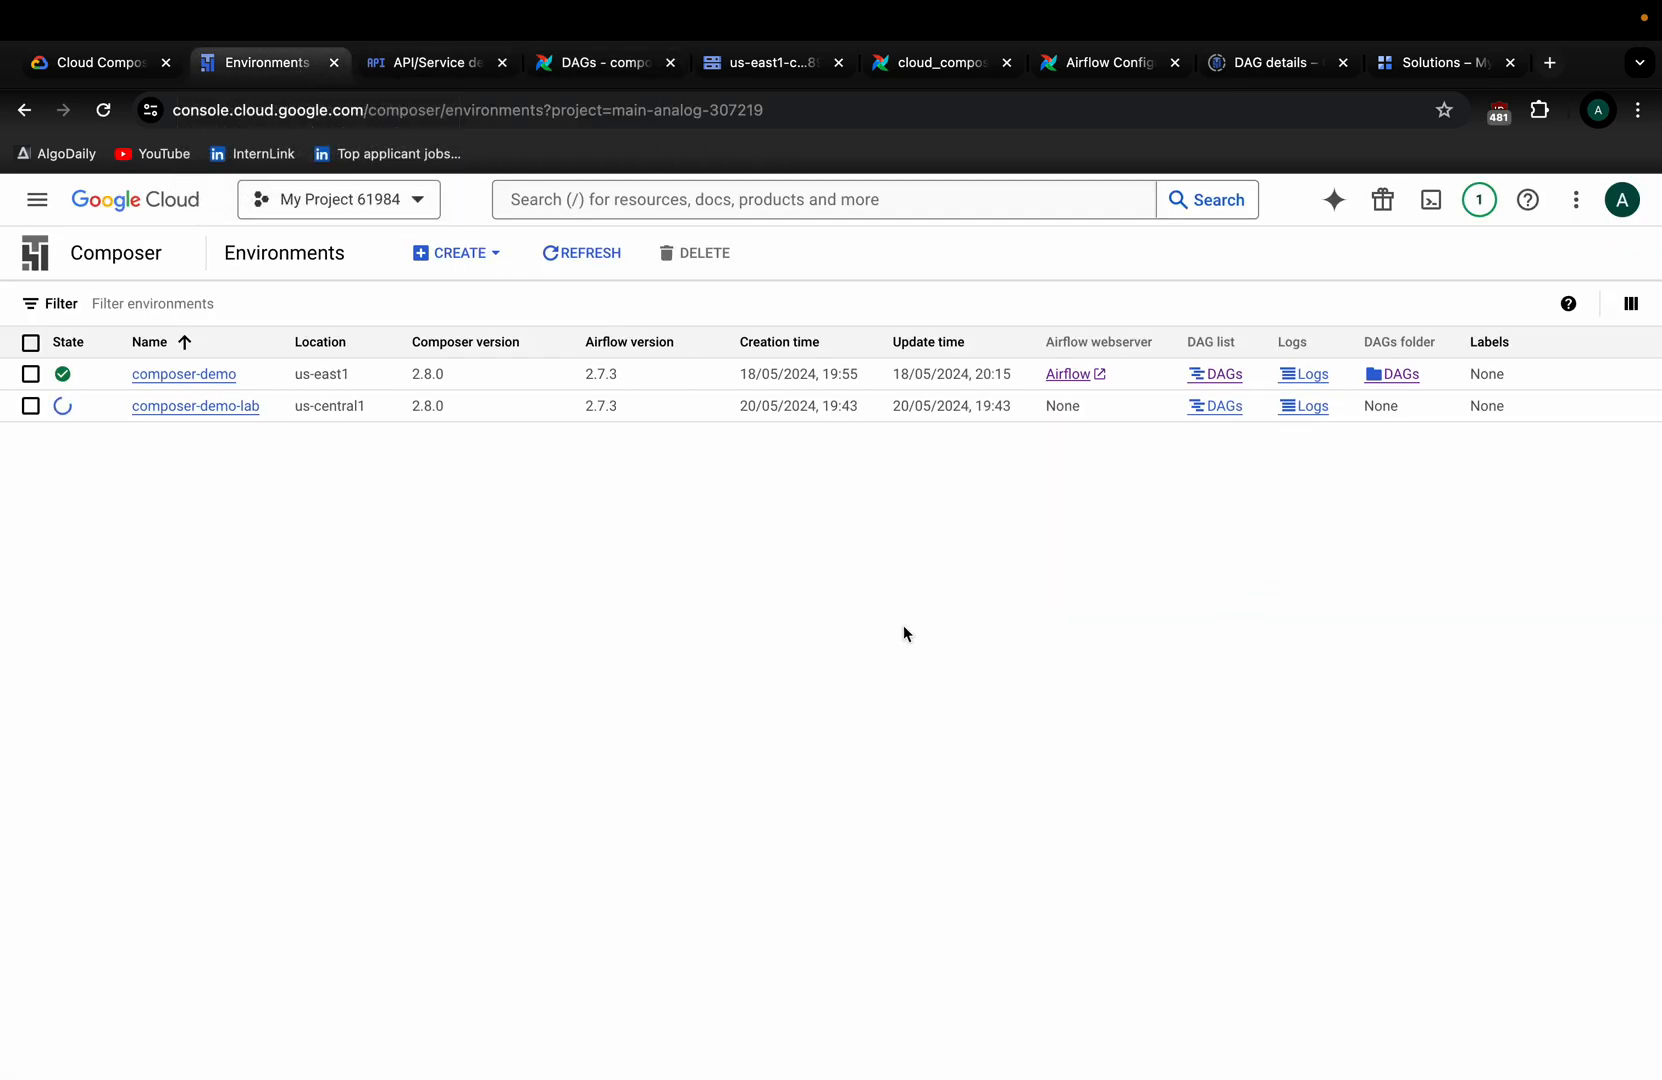
left_click(1397, 378)
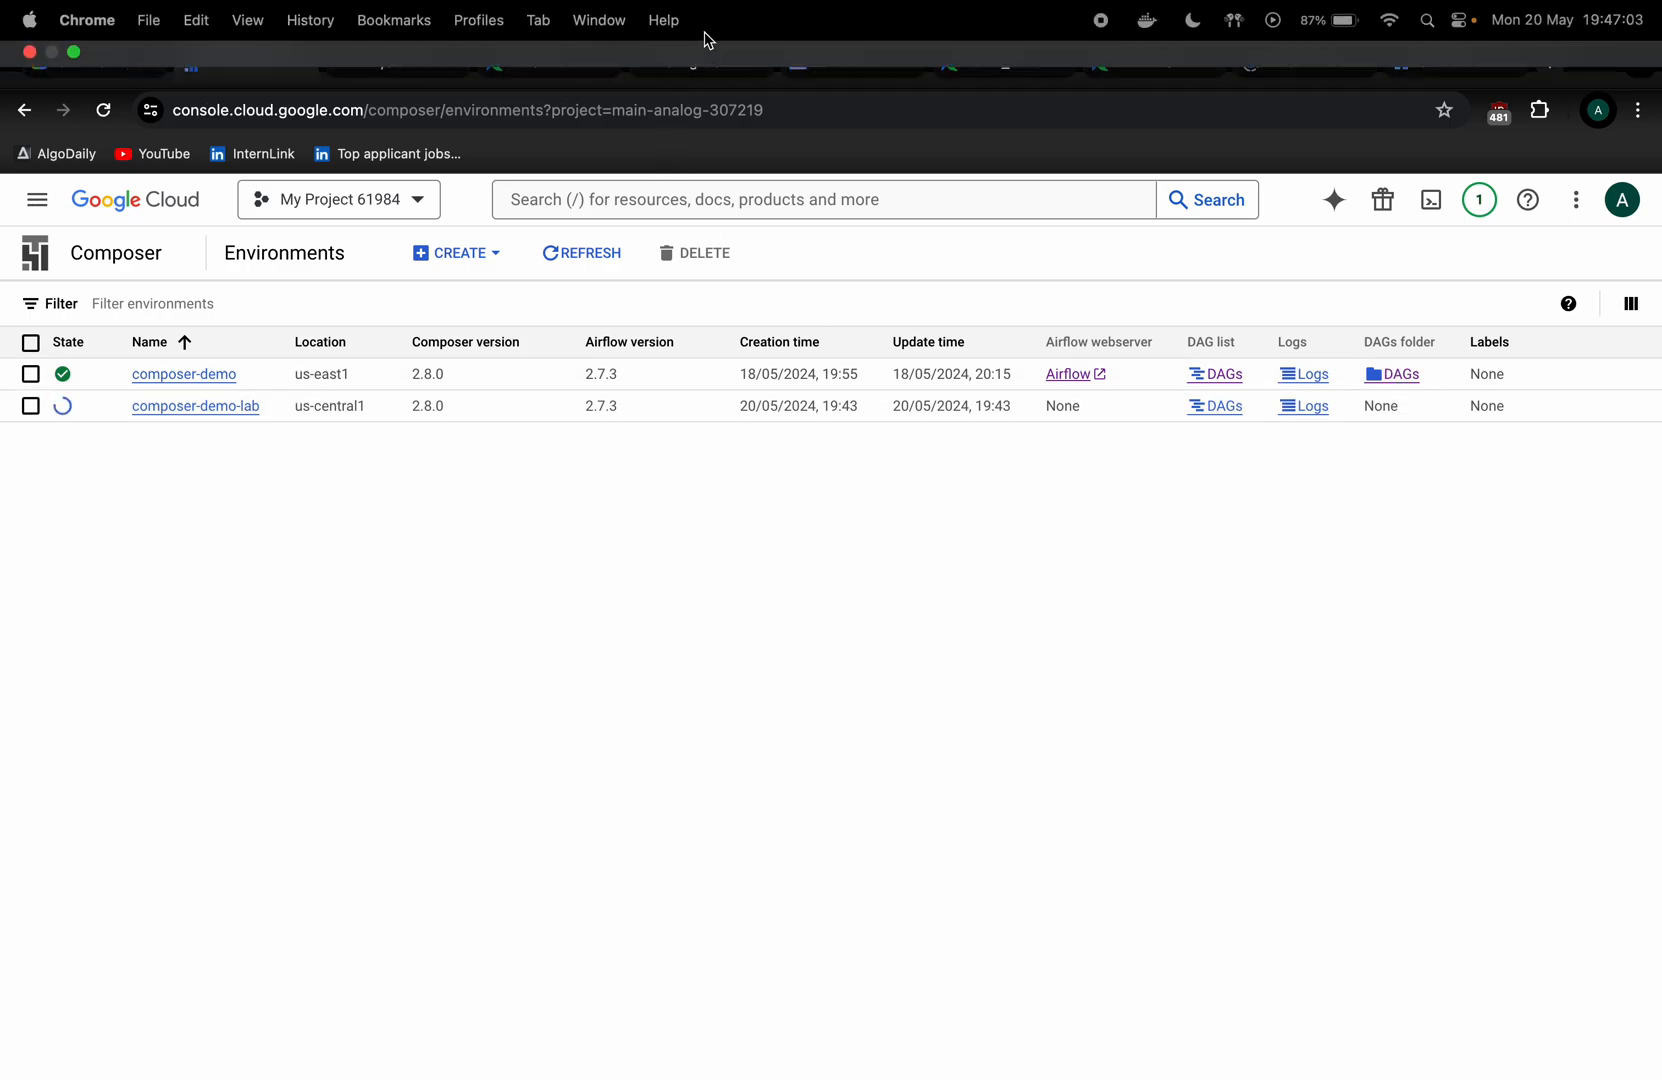
left_click_drag(703, 62, 400, 65)
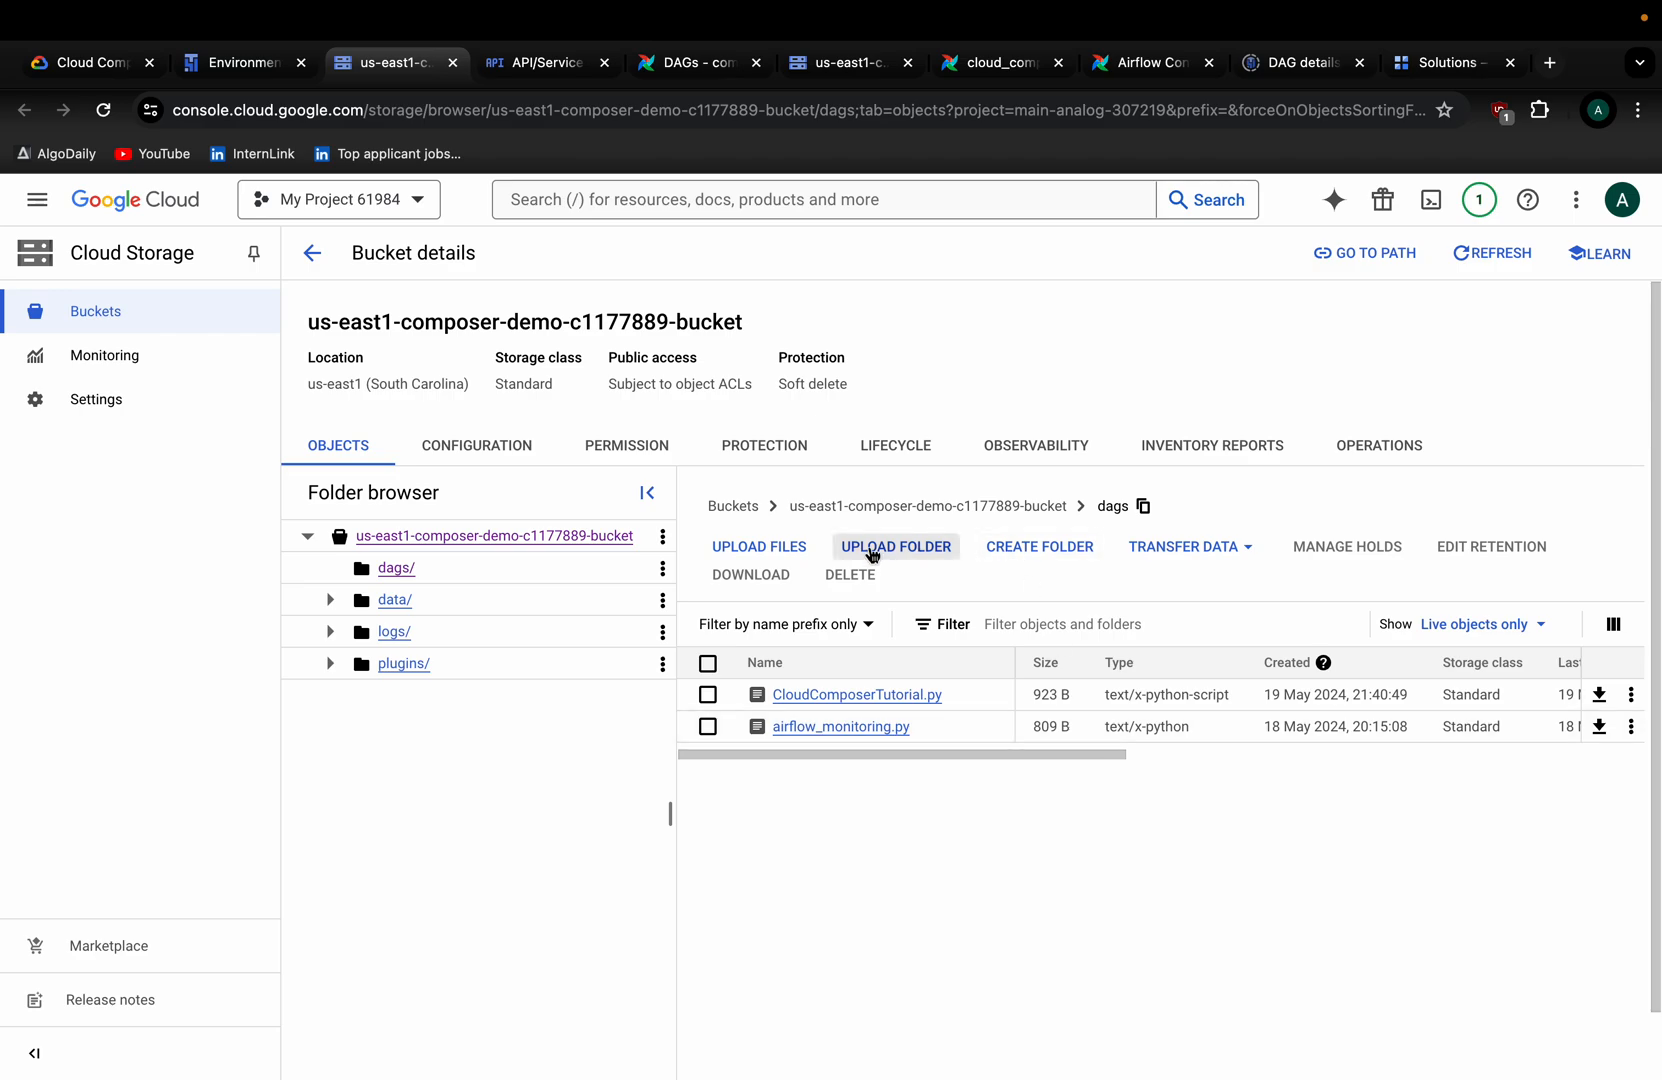
Upload CloudComposerTutorial.py from Downloads, found by searching 'airflow', into the dags folder.
left_click(790, 546)
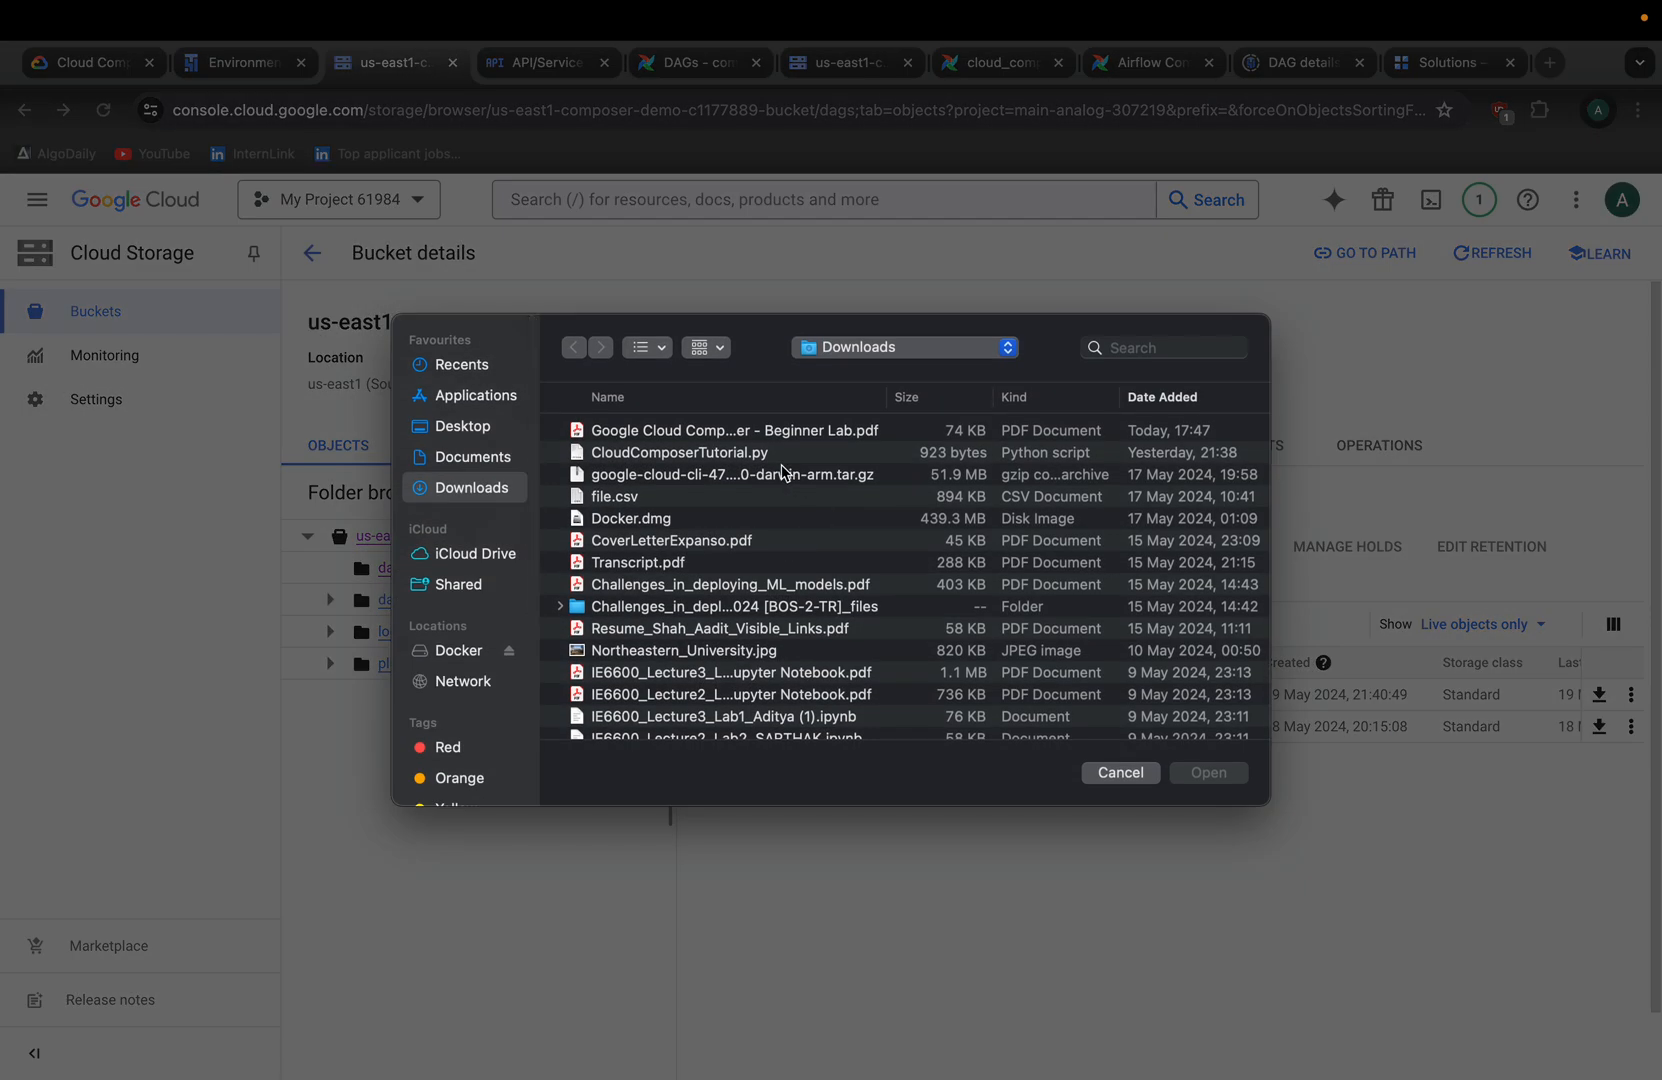
scroll(776, 495, "down", 2)
scroll(694, 489, "up", 2)
left_click(1125, 347)
type("a")
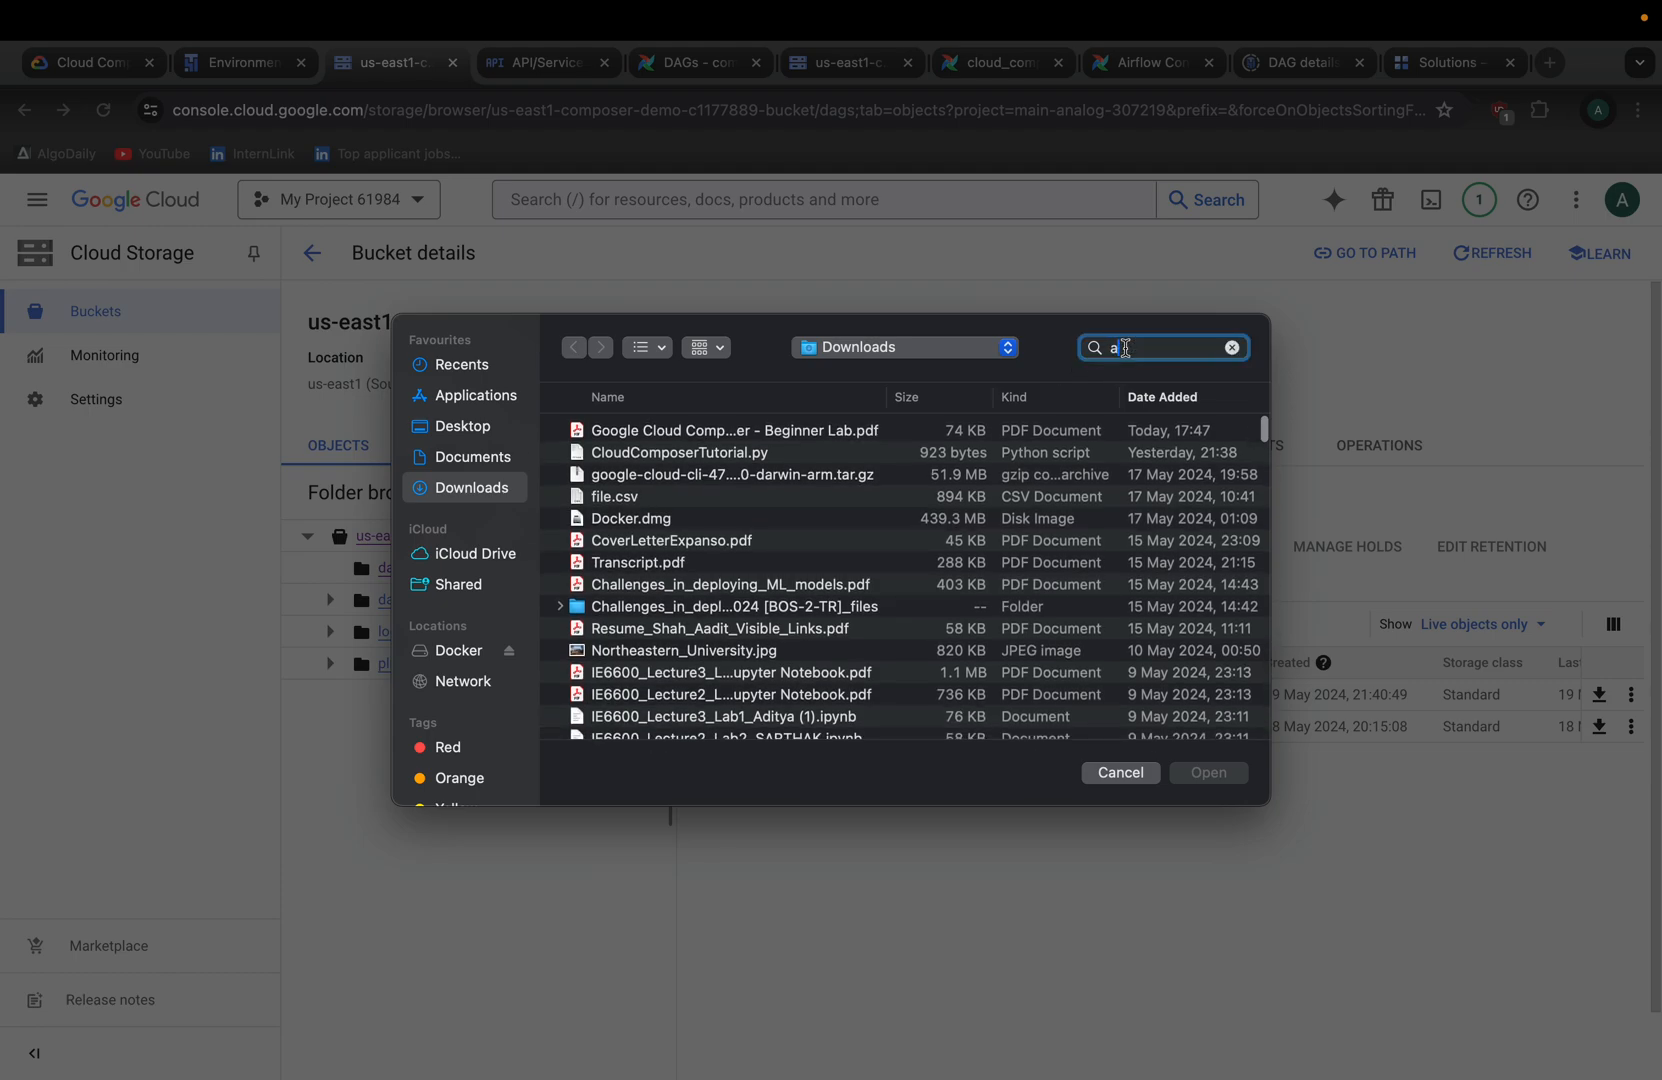
type("irflow")
key("Return")
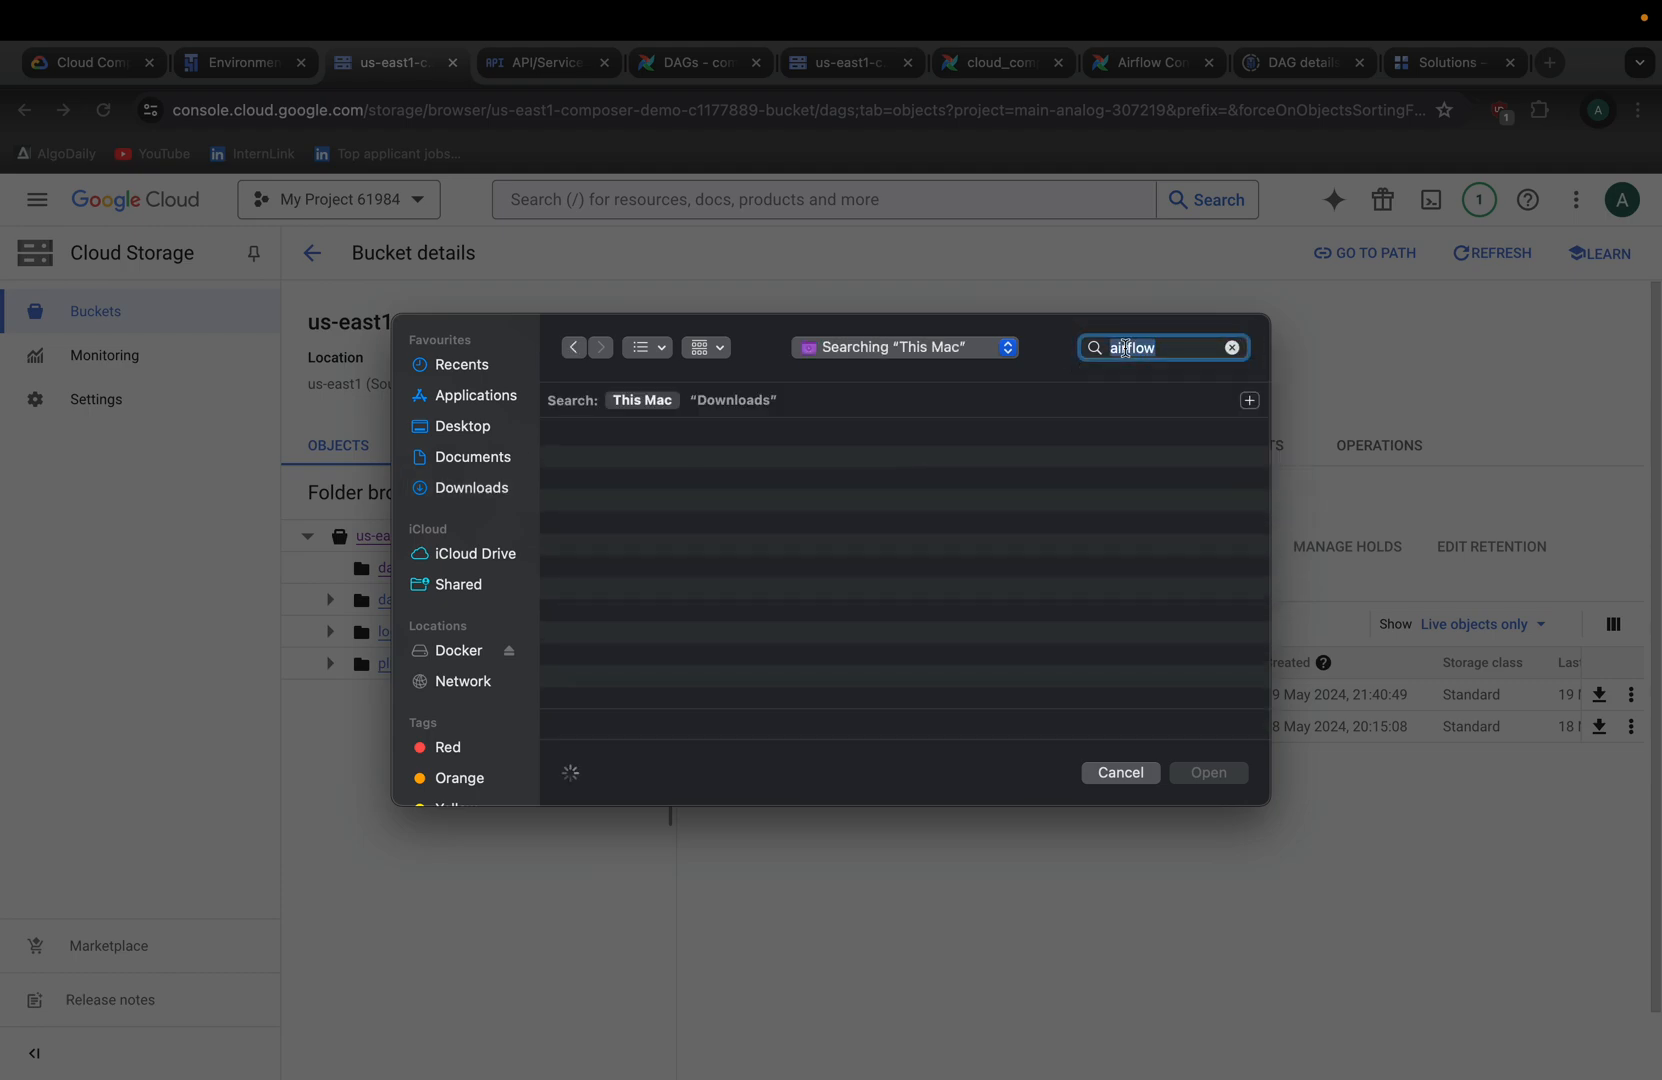
left_click(721, 402)
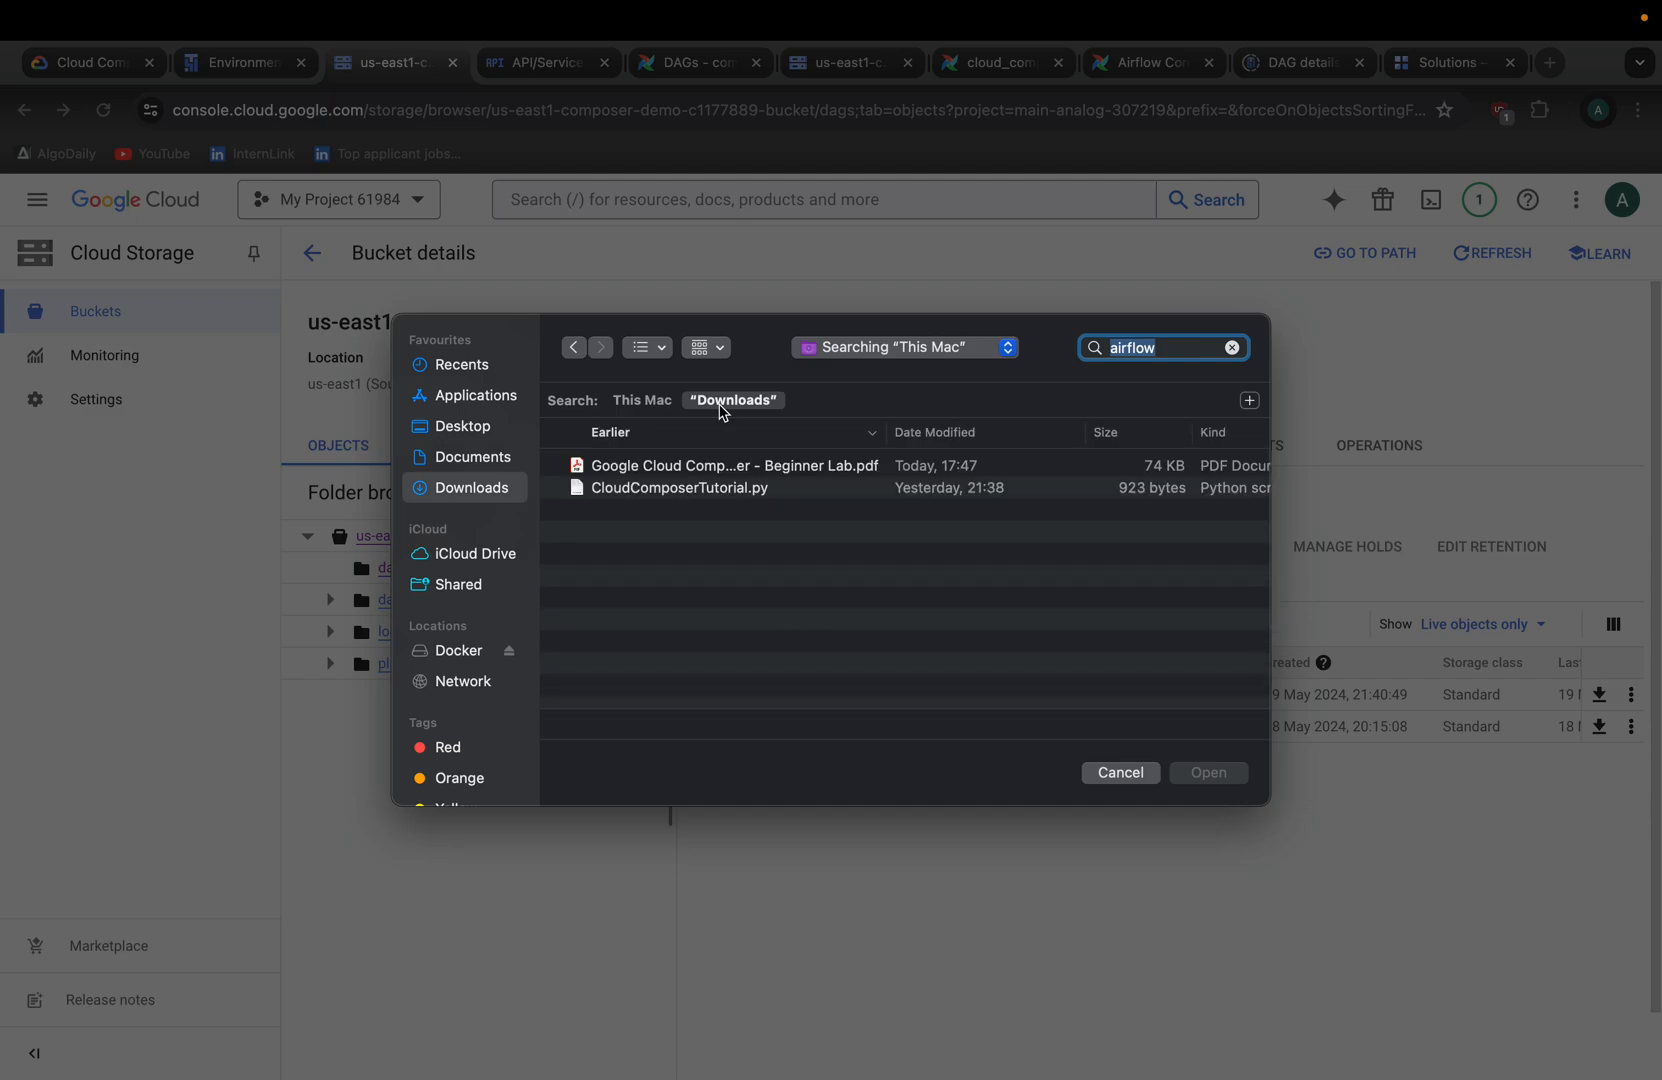
left_click(704, 492)
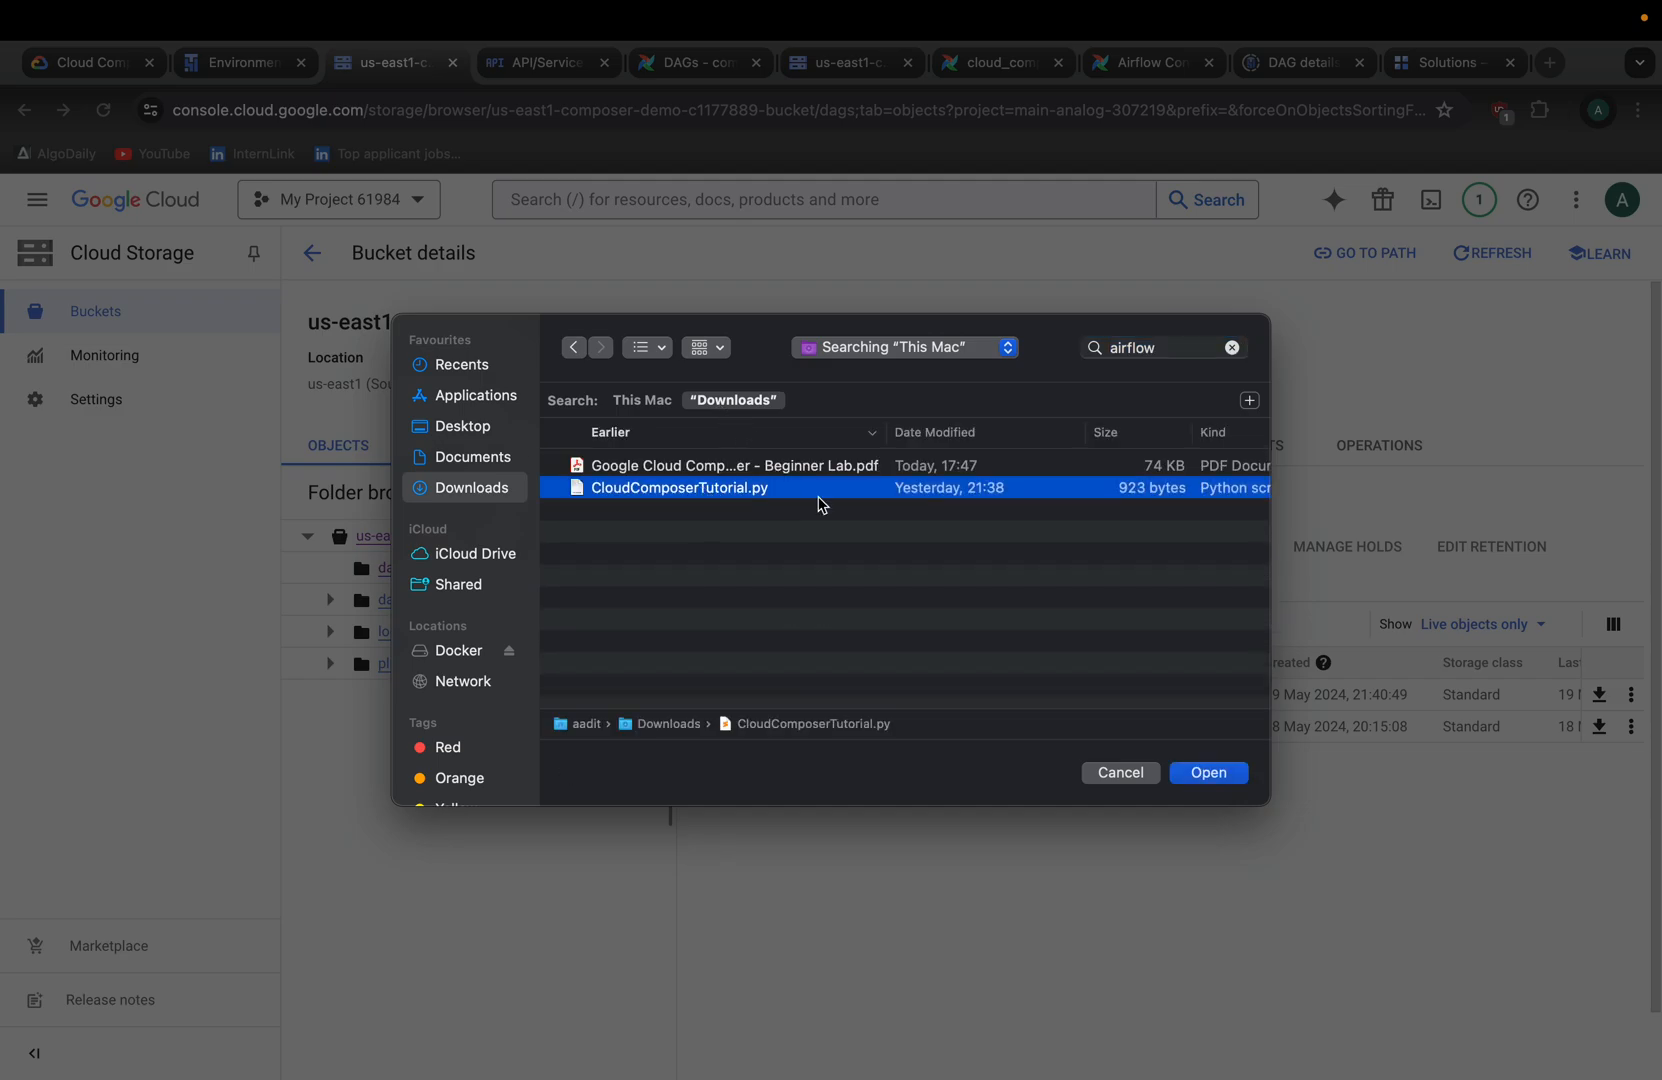
left_click(1210, 773)
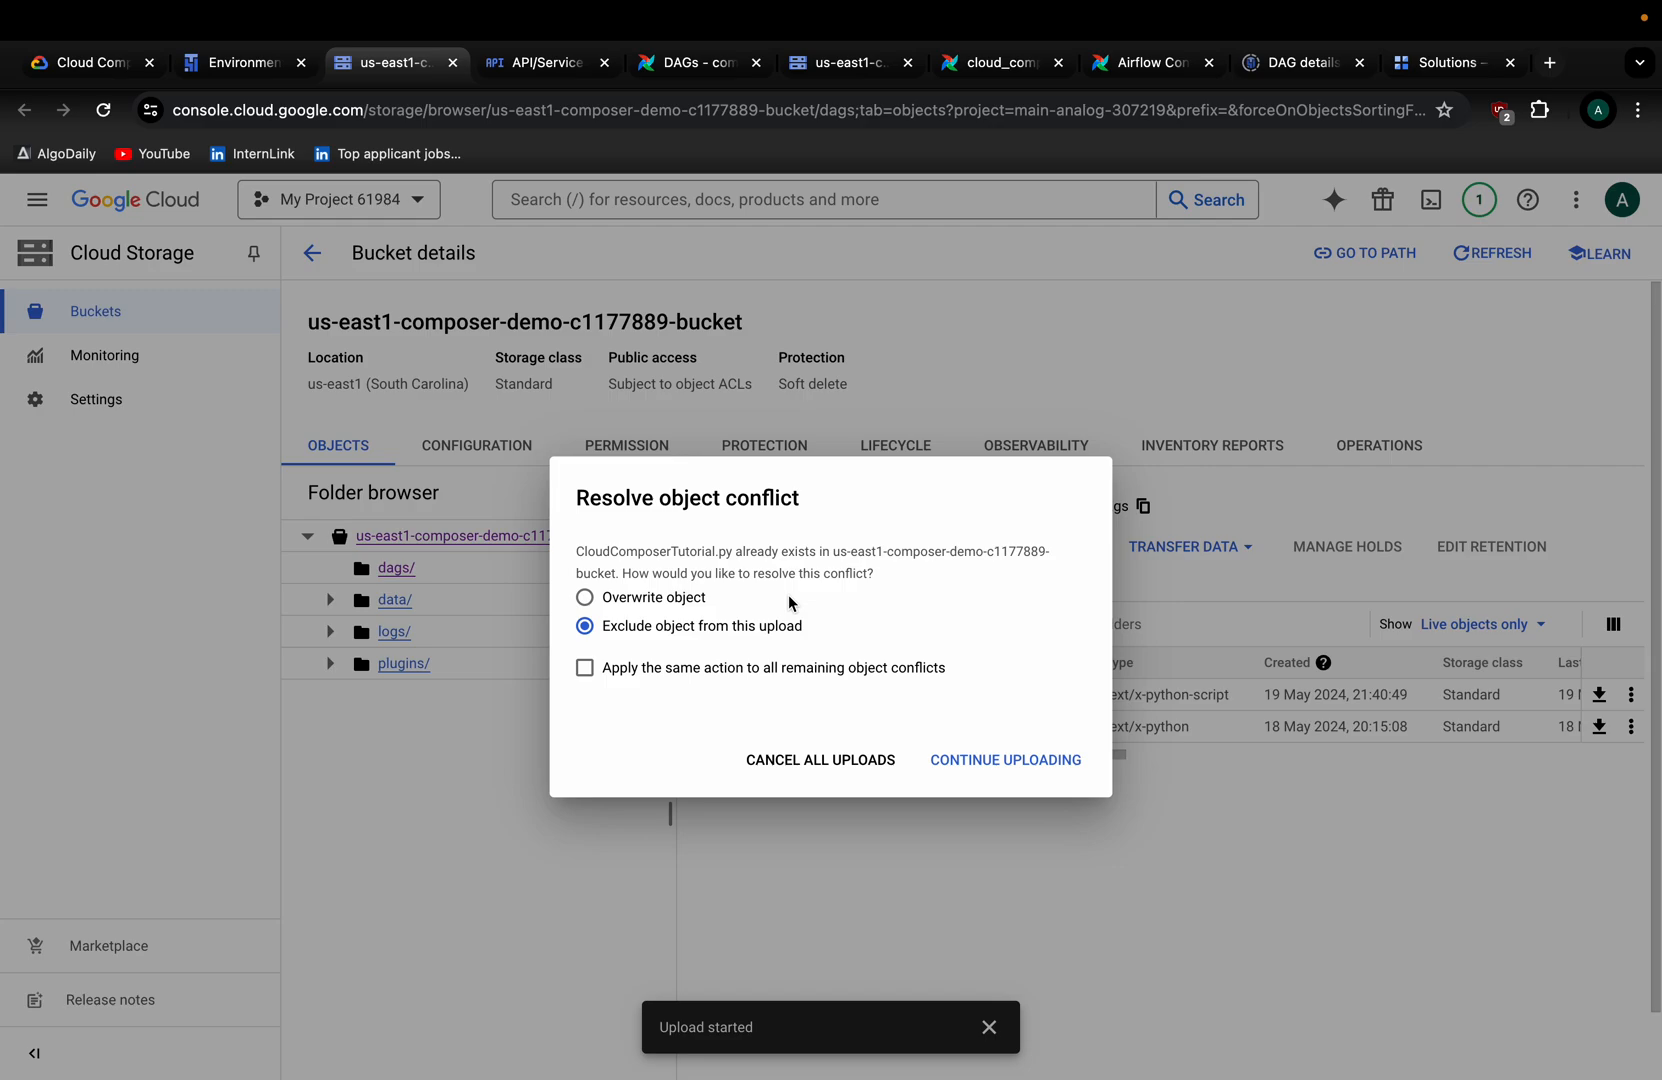
Overwrite the existing copy and confirm the 923 B upload completed.
left_click(584, 597)
left_click(982, 760)
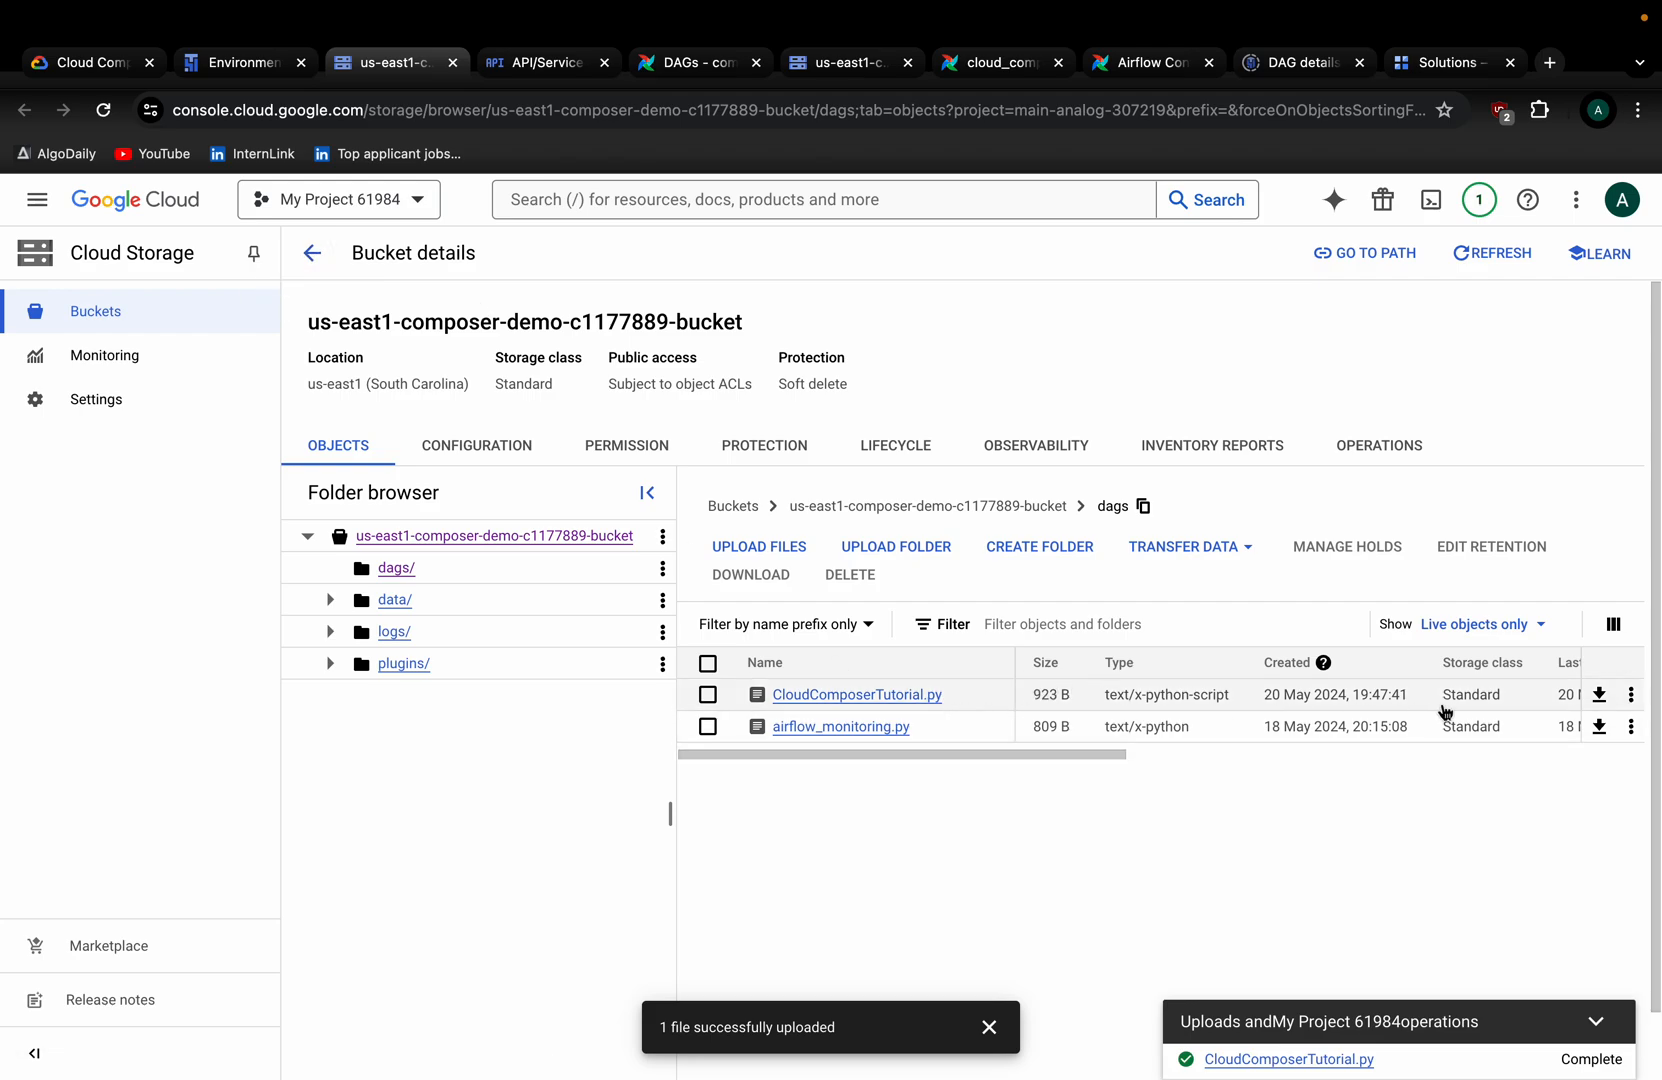
scroll(1445, 712, "right", 3)
scroll(1445, 712, "right", 2)
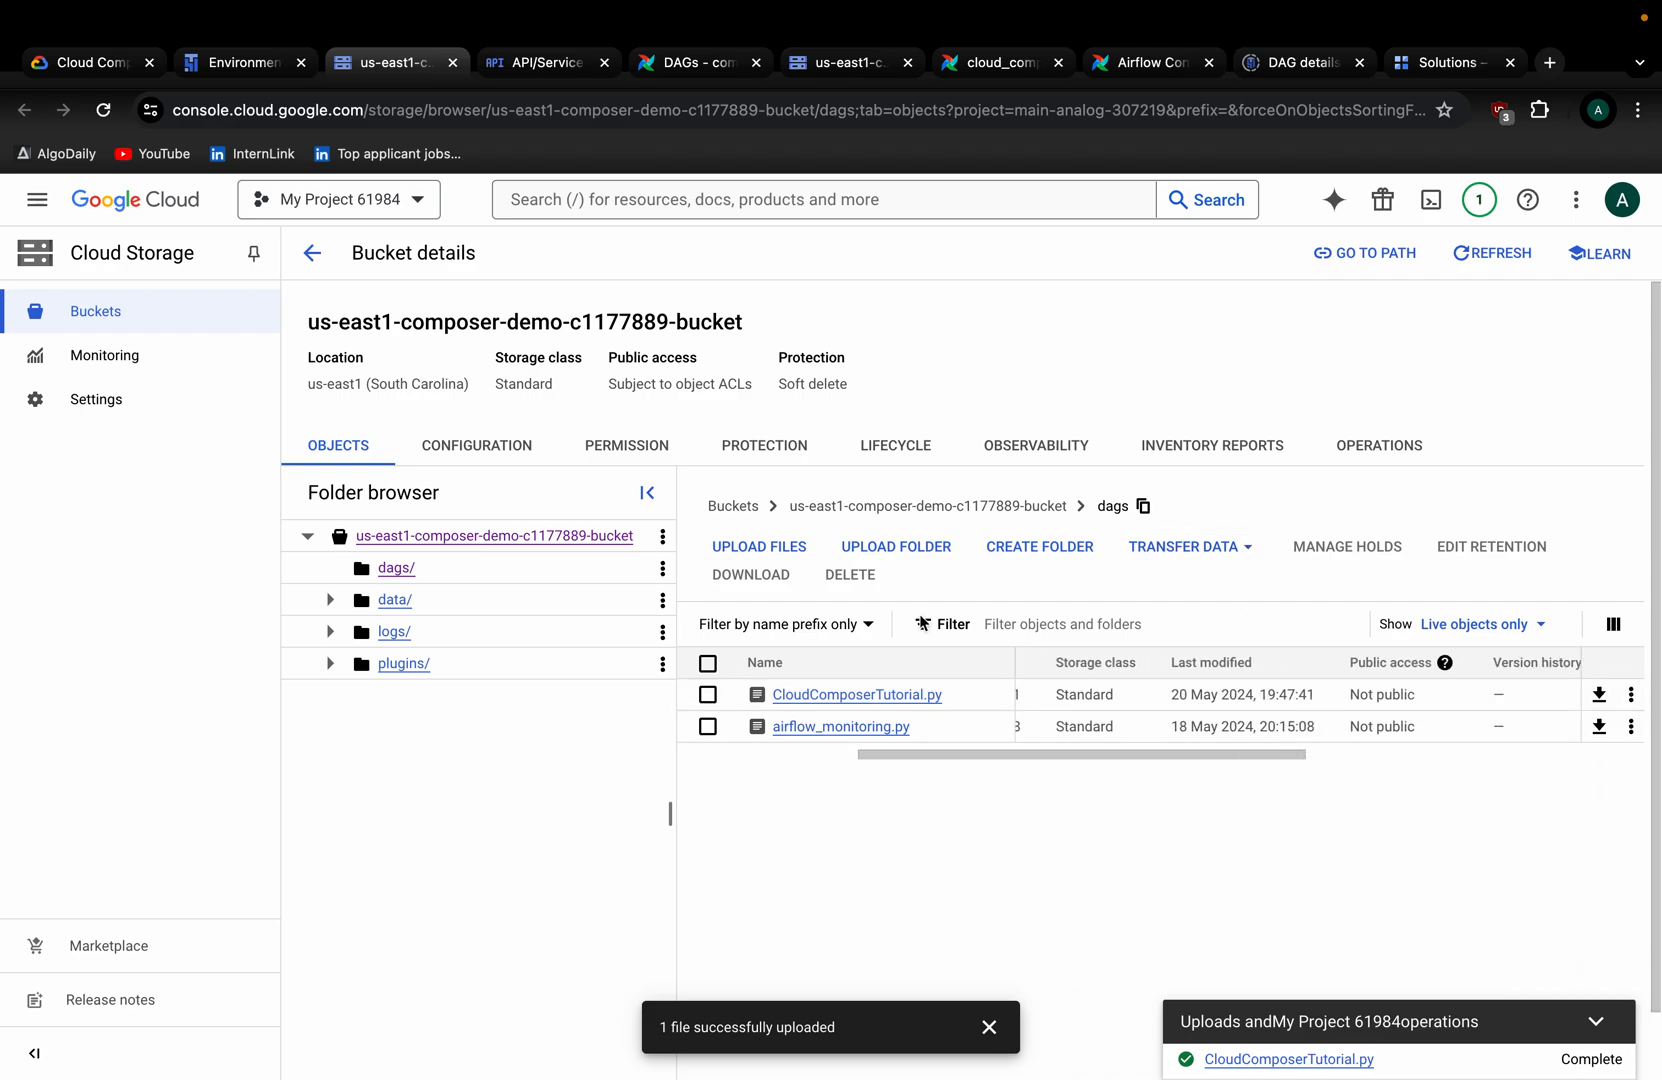
mouse_move(1541, 10)
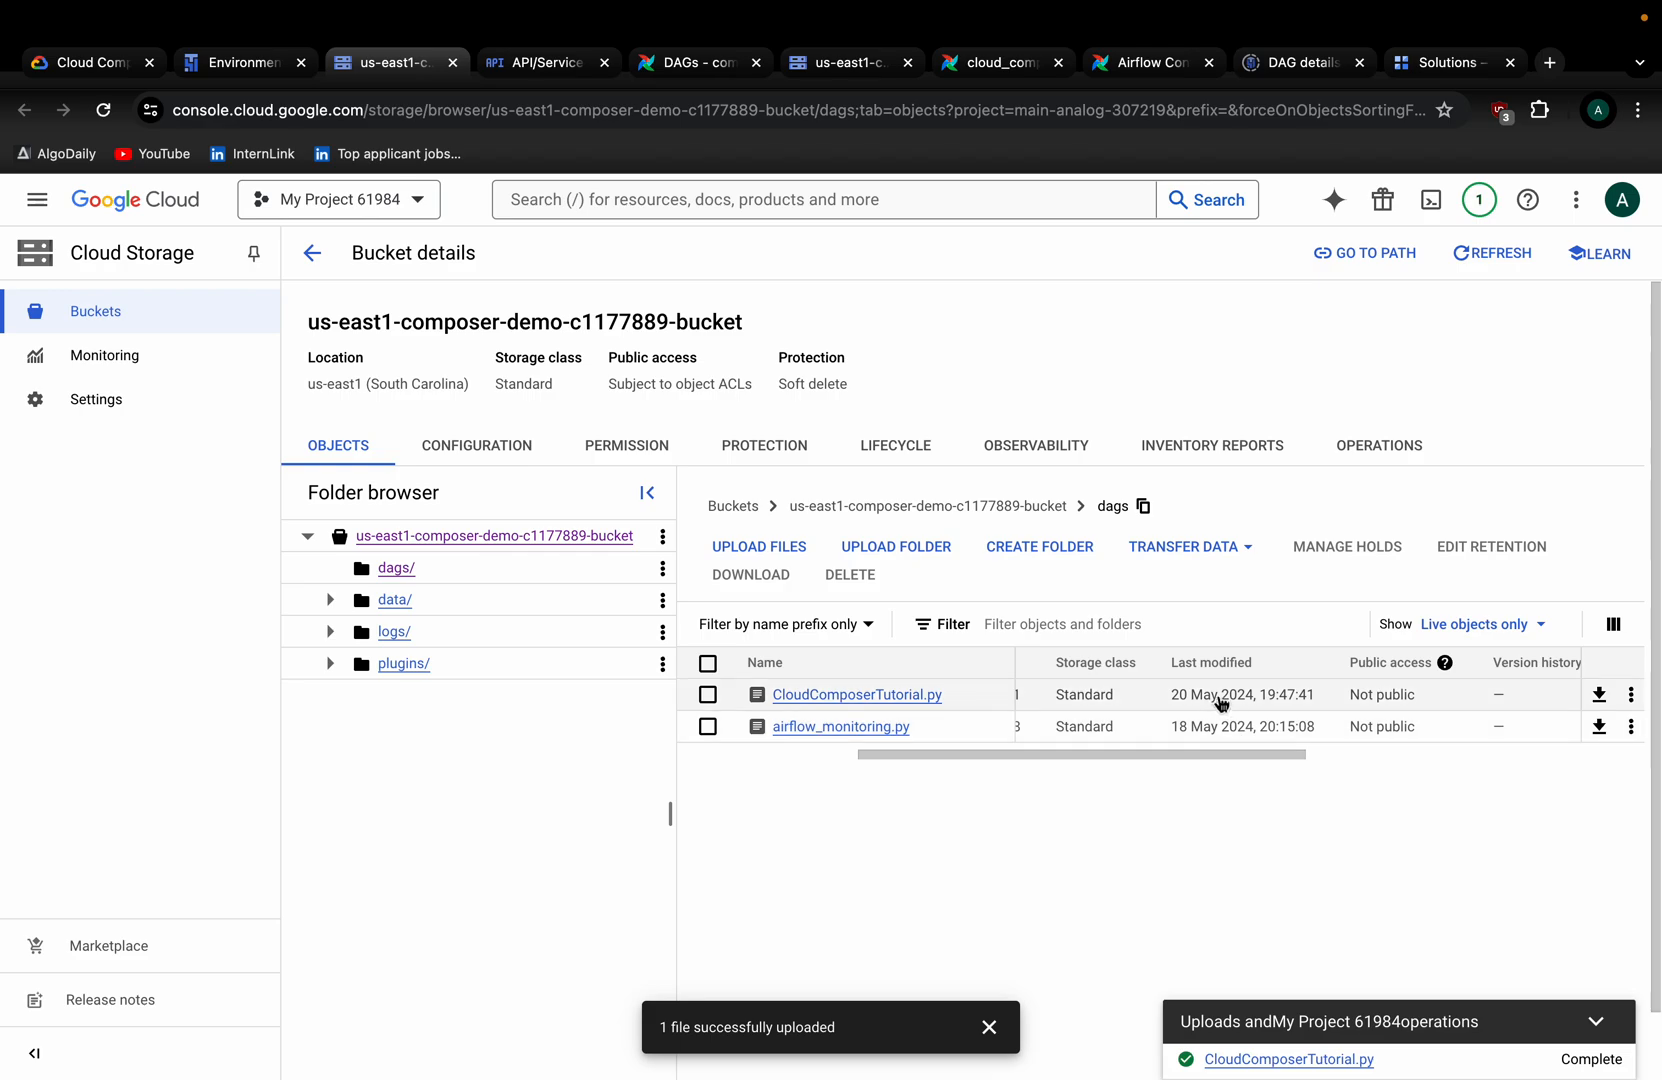
scroll(1243, 700, "right", 4)
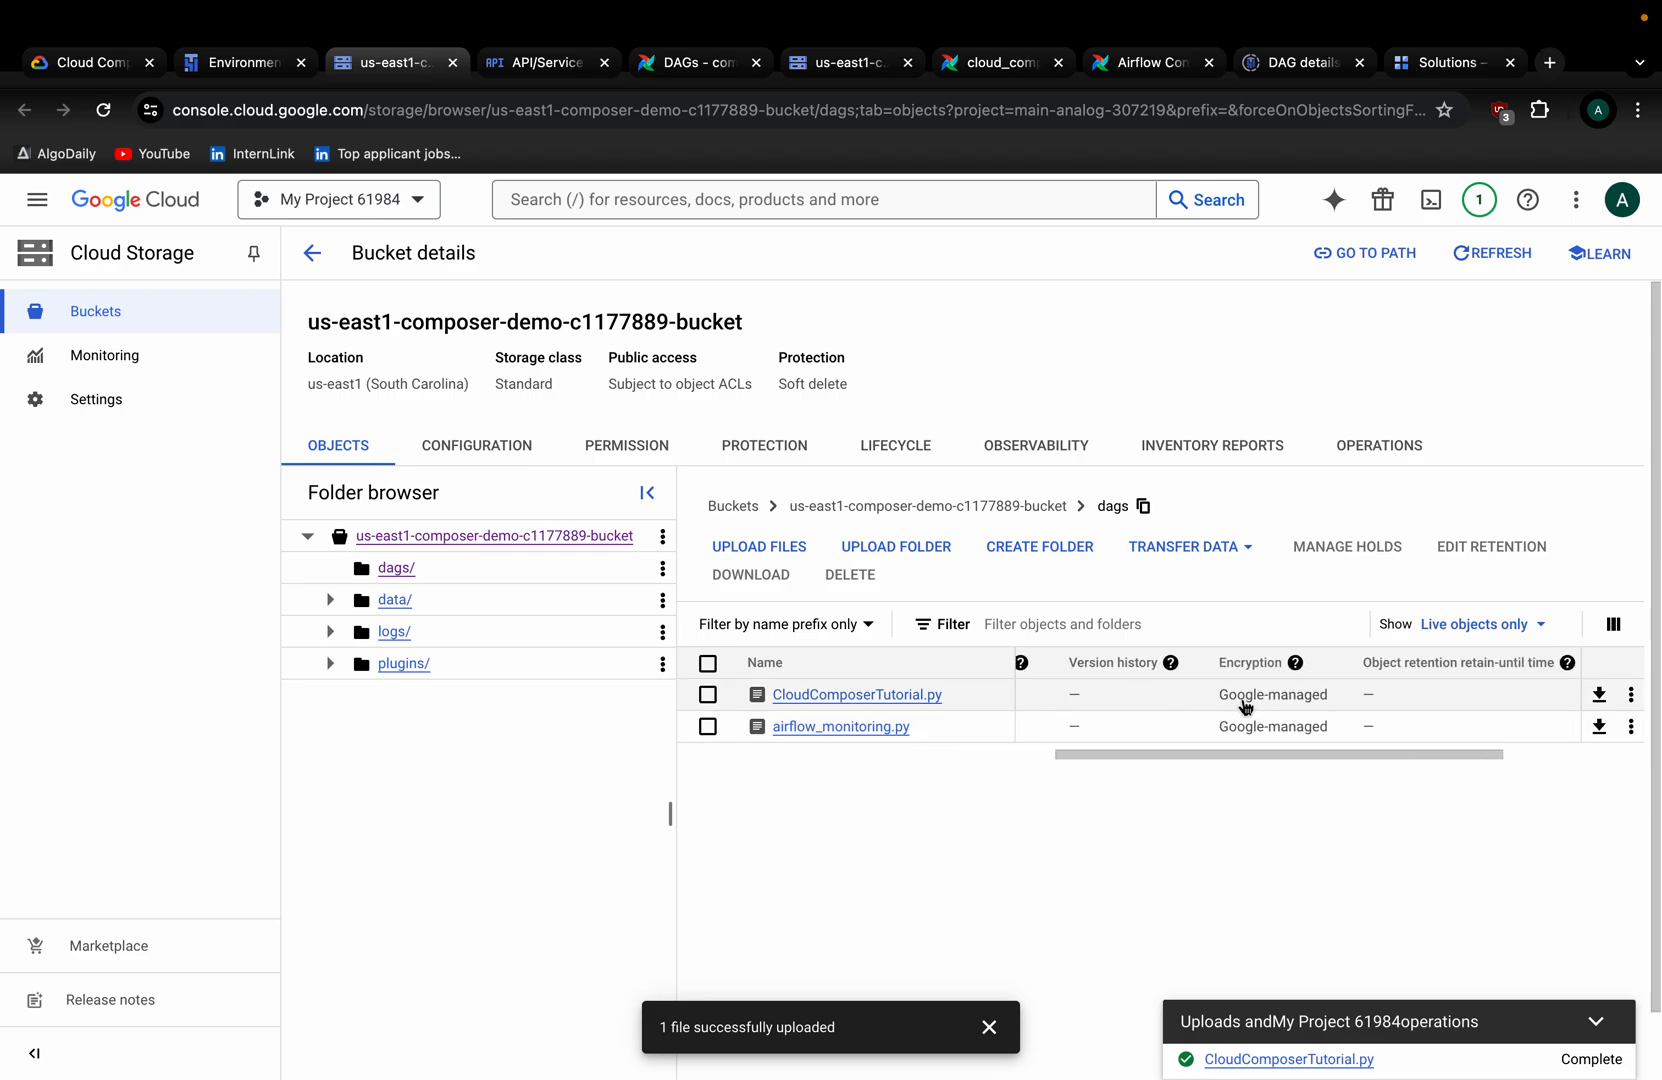
scroll(1243, 705, "left", 10)
Open composer-demo's DAG list in a new tab and select the cloud_composer_tutorial DAG.
left_click(312, 252)
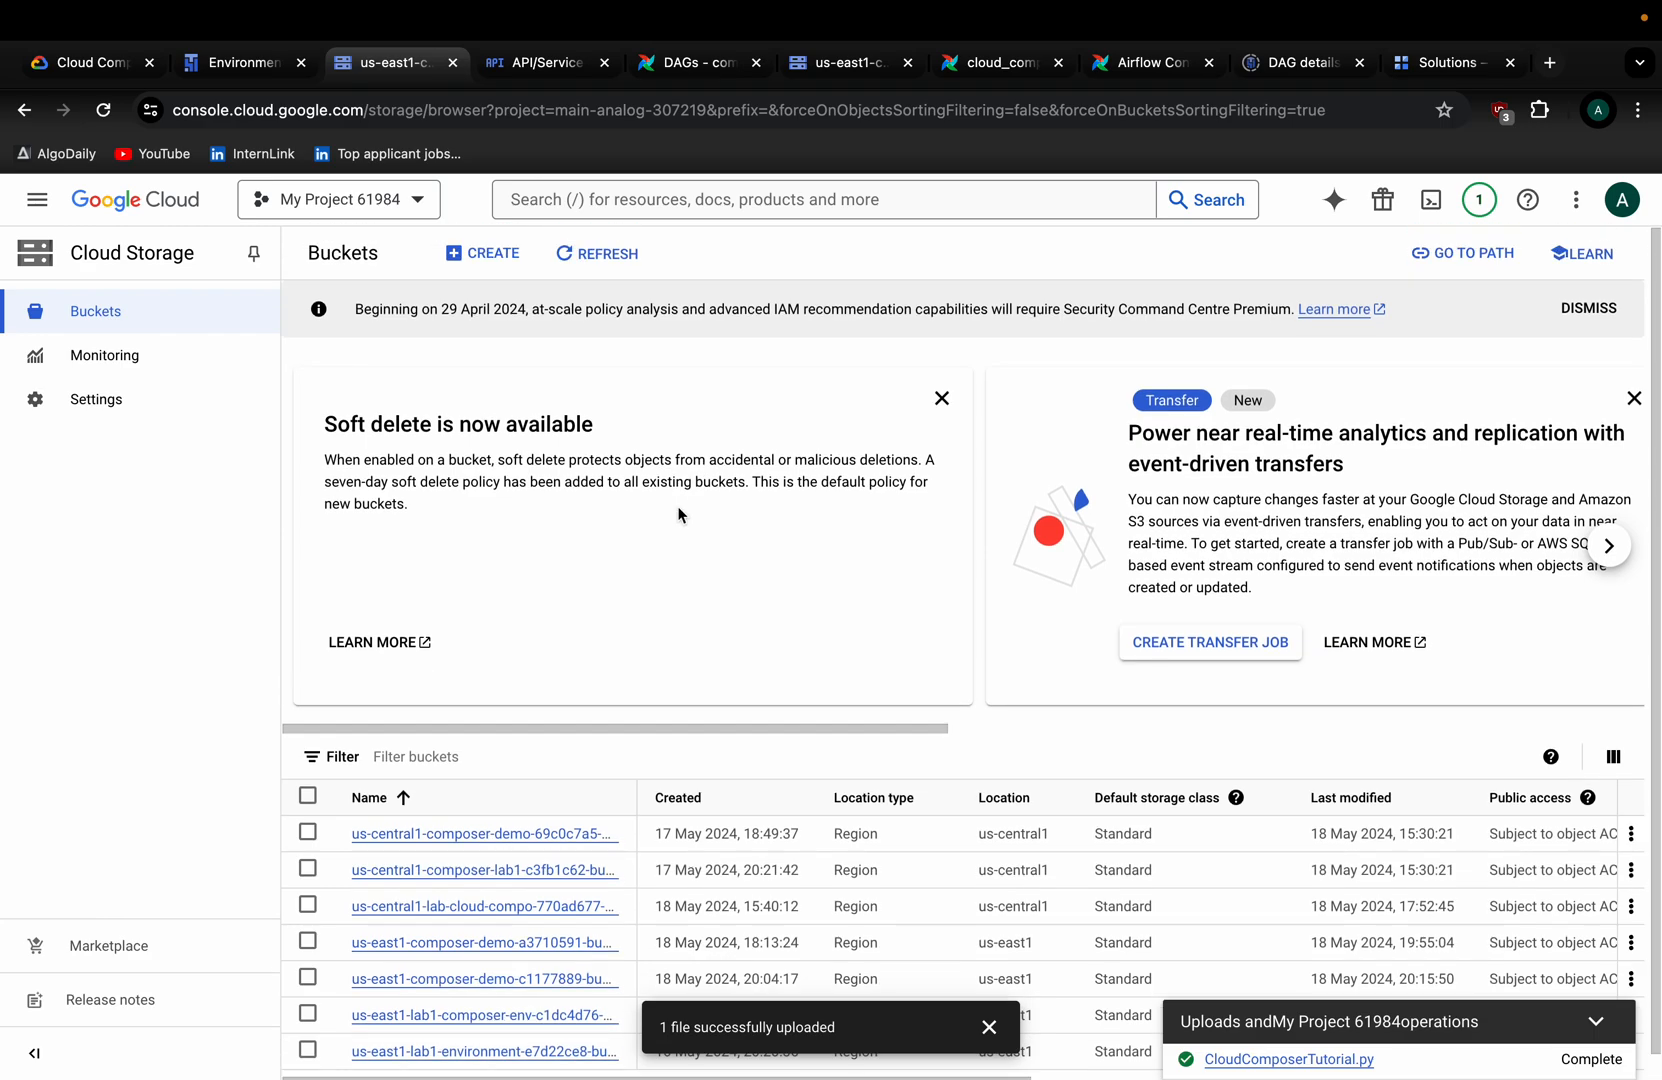
scroll(473, 738, "down", 1)
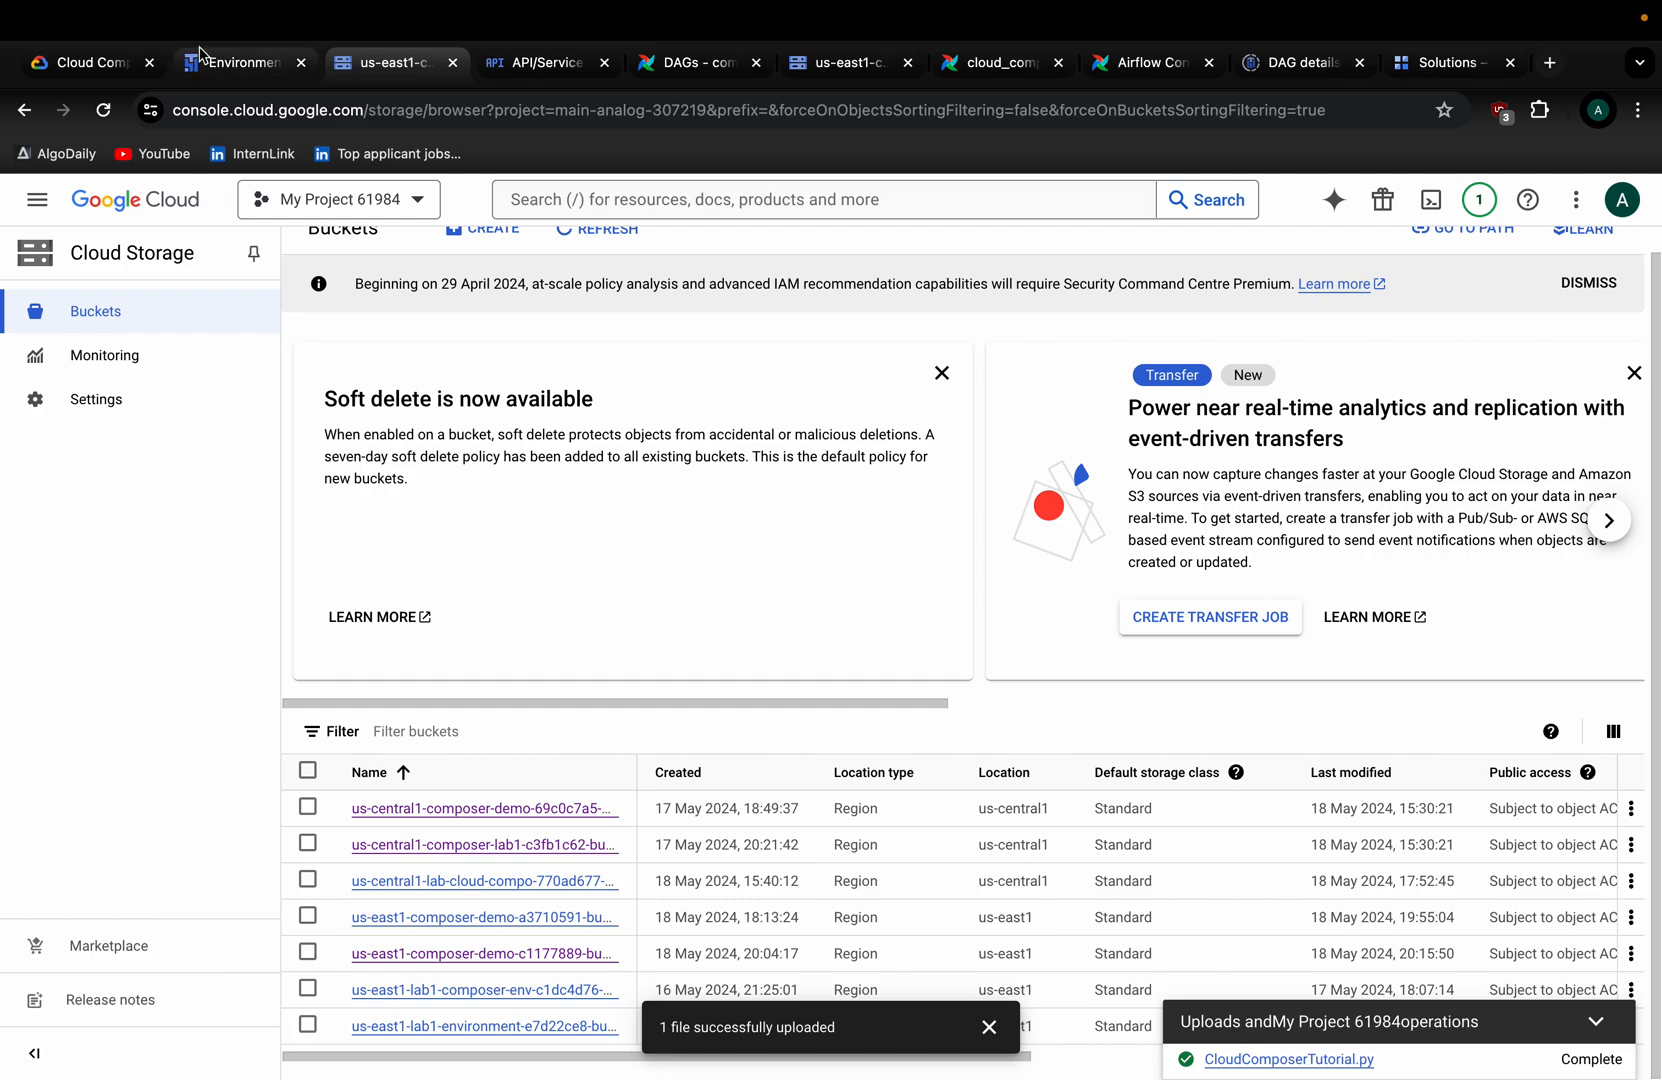
left_click(236, 64)
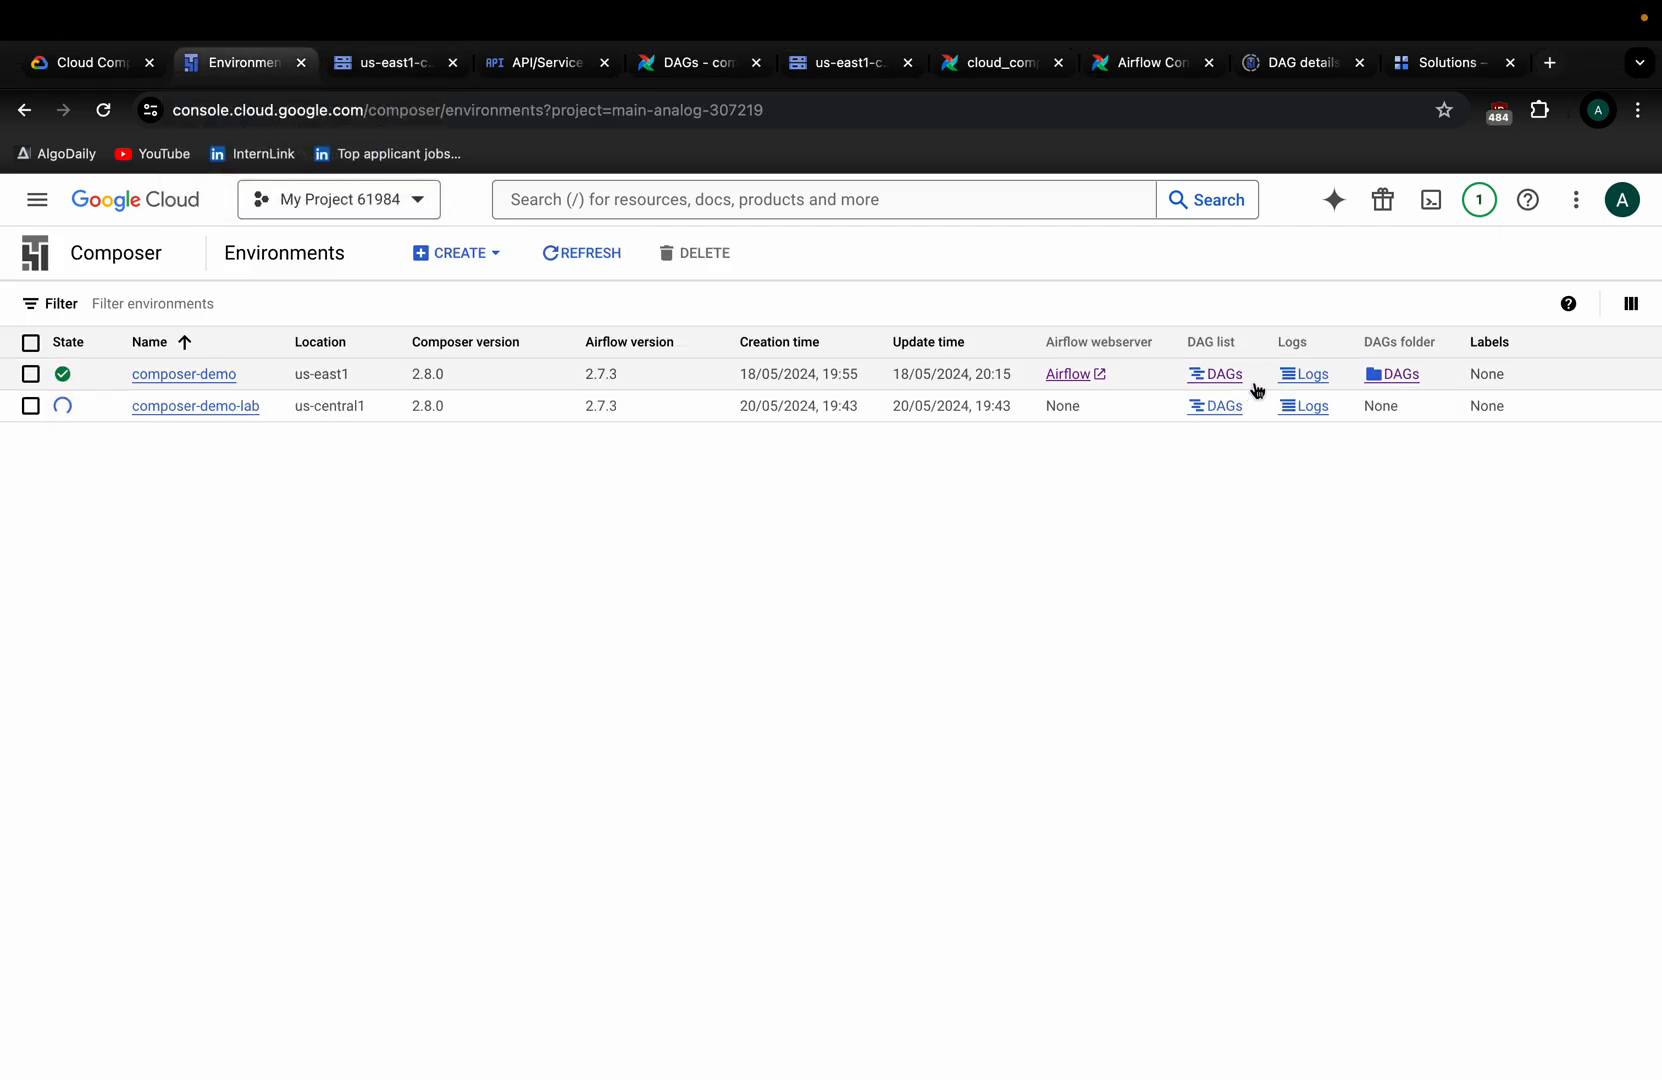
left_click(1224, 404, "super")
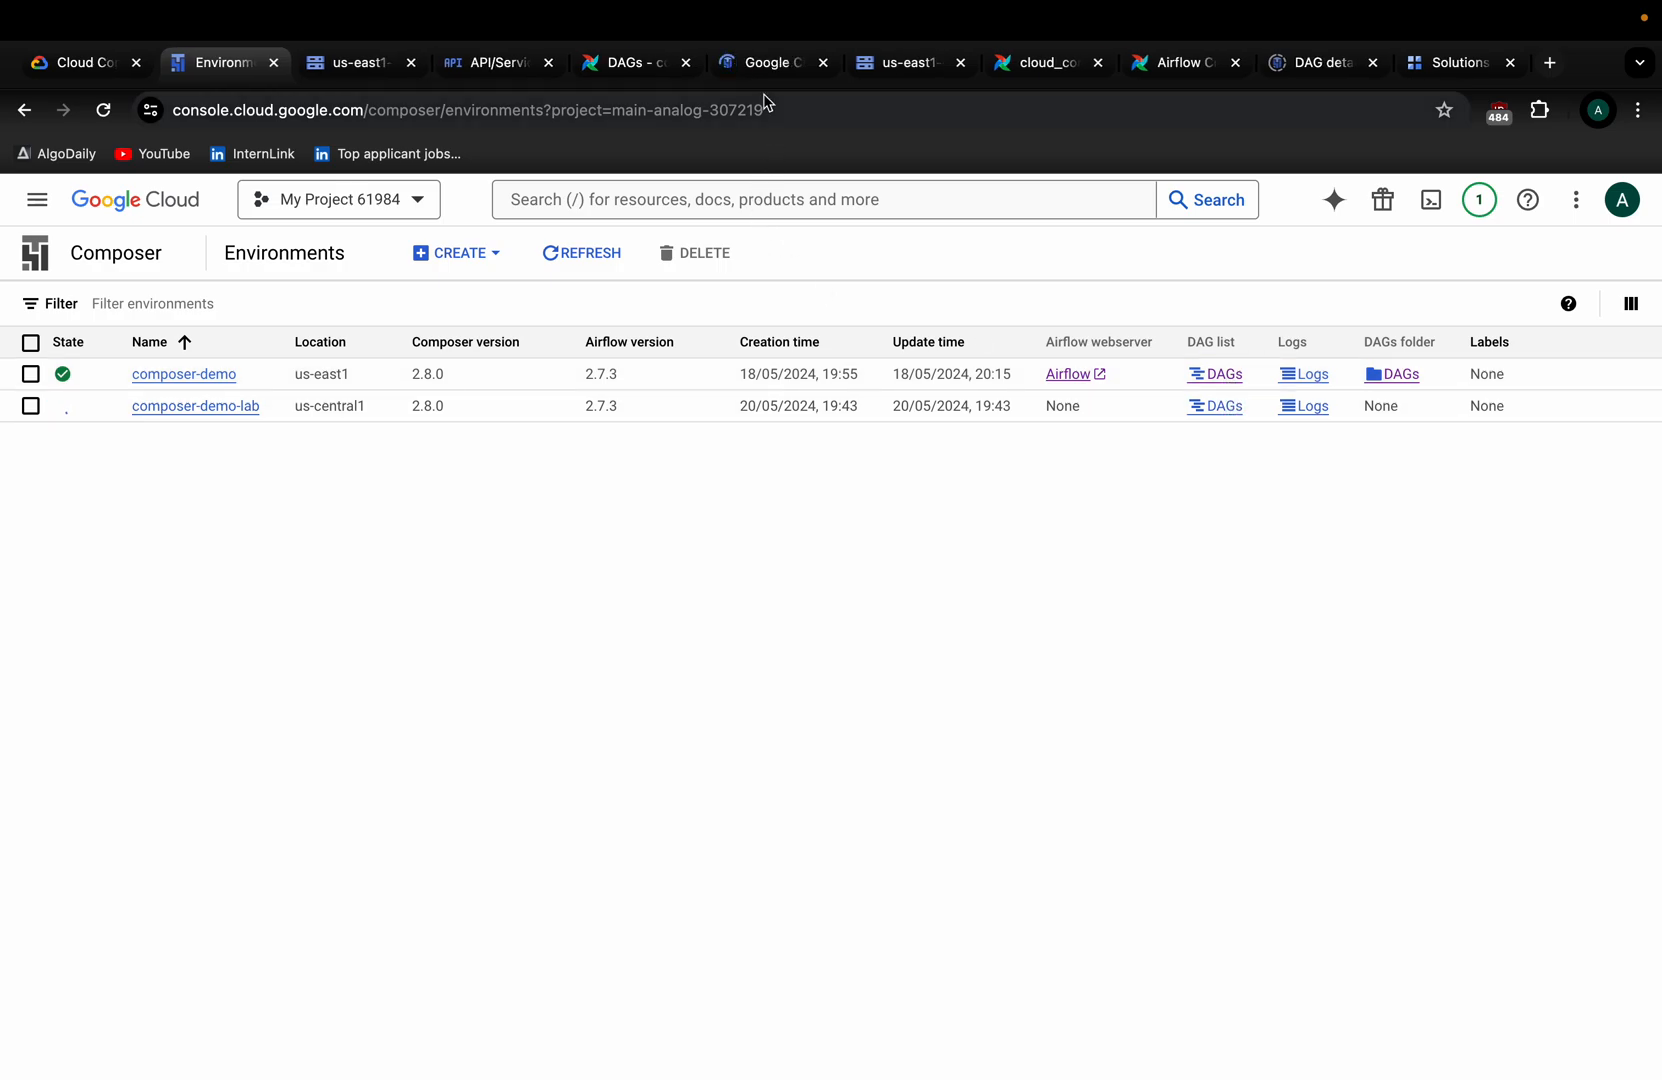
left_click_drag(757, 64, 364, 66)
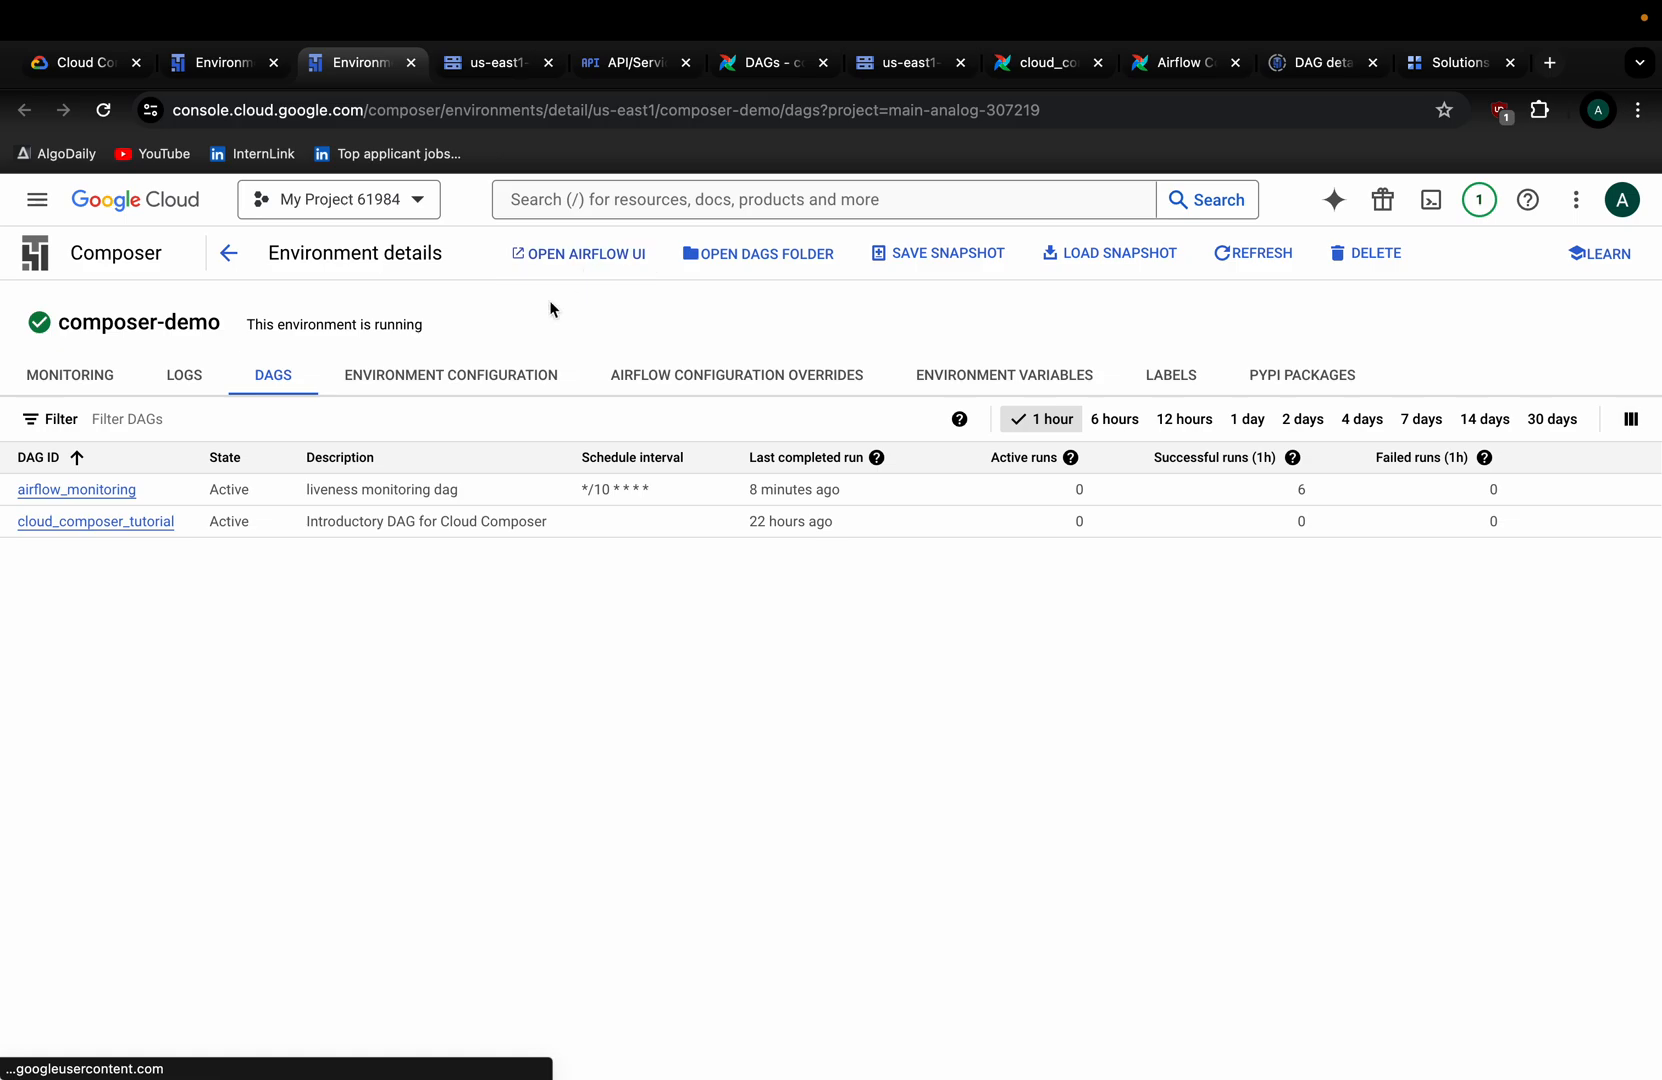
left_click(137, 522)
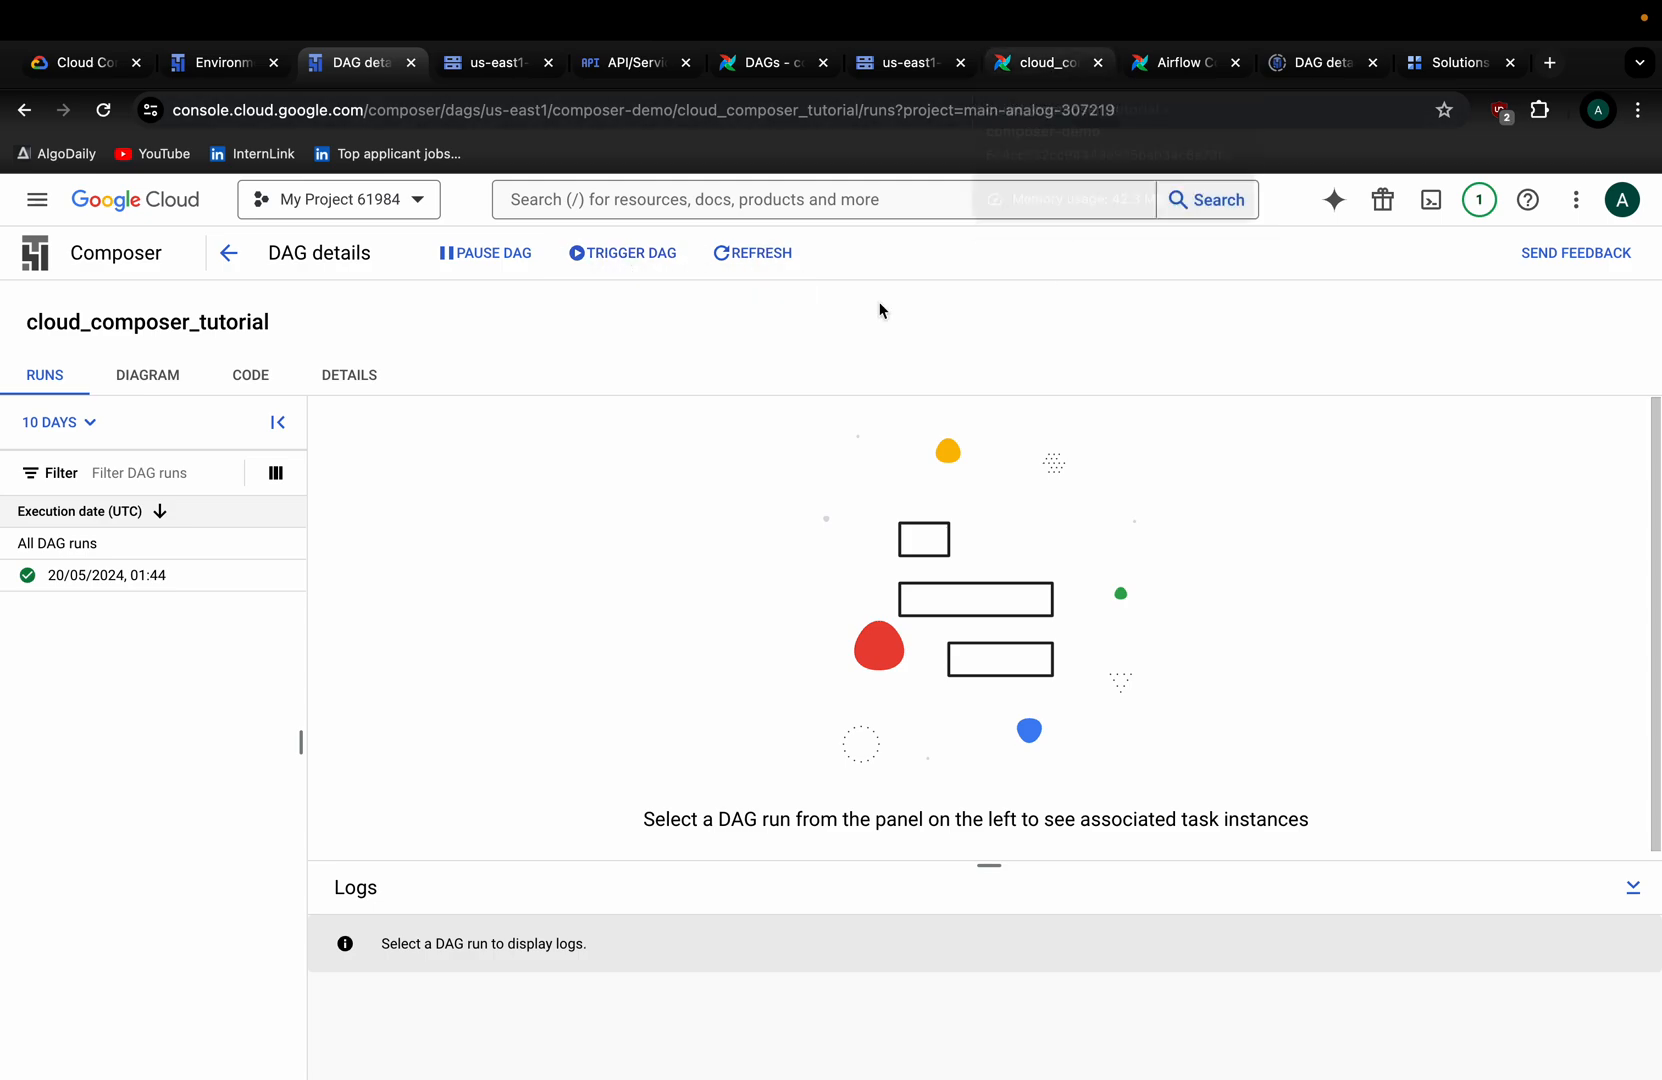
Trigger a cloud_composer_tutorial run in Airflow, open its grid and mark the First Run Start.
left_click(750, 82)
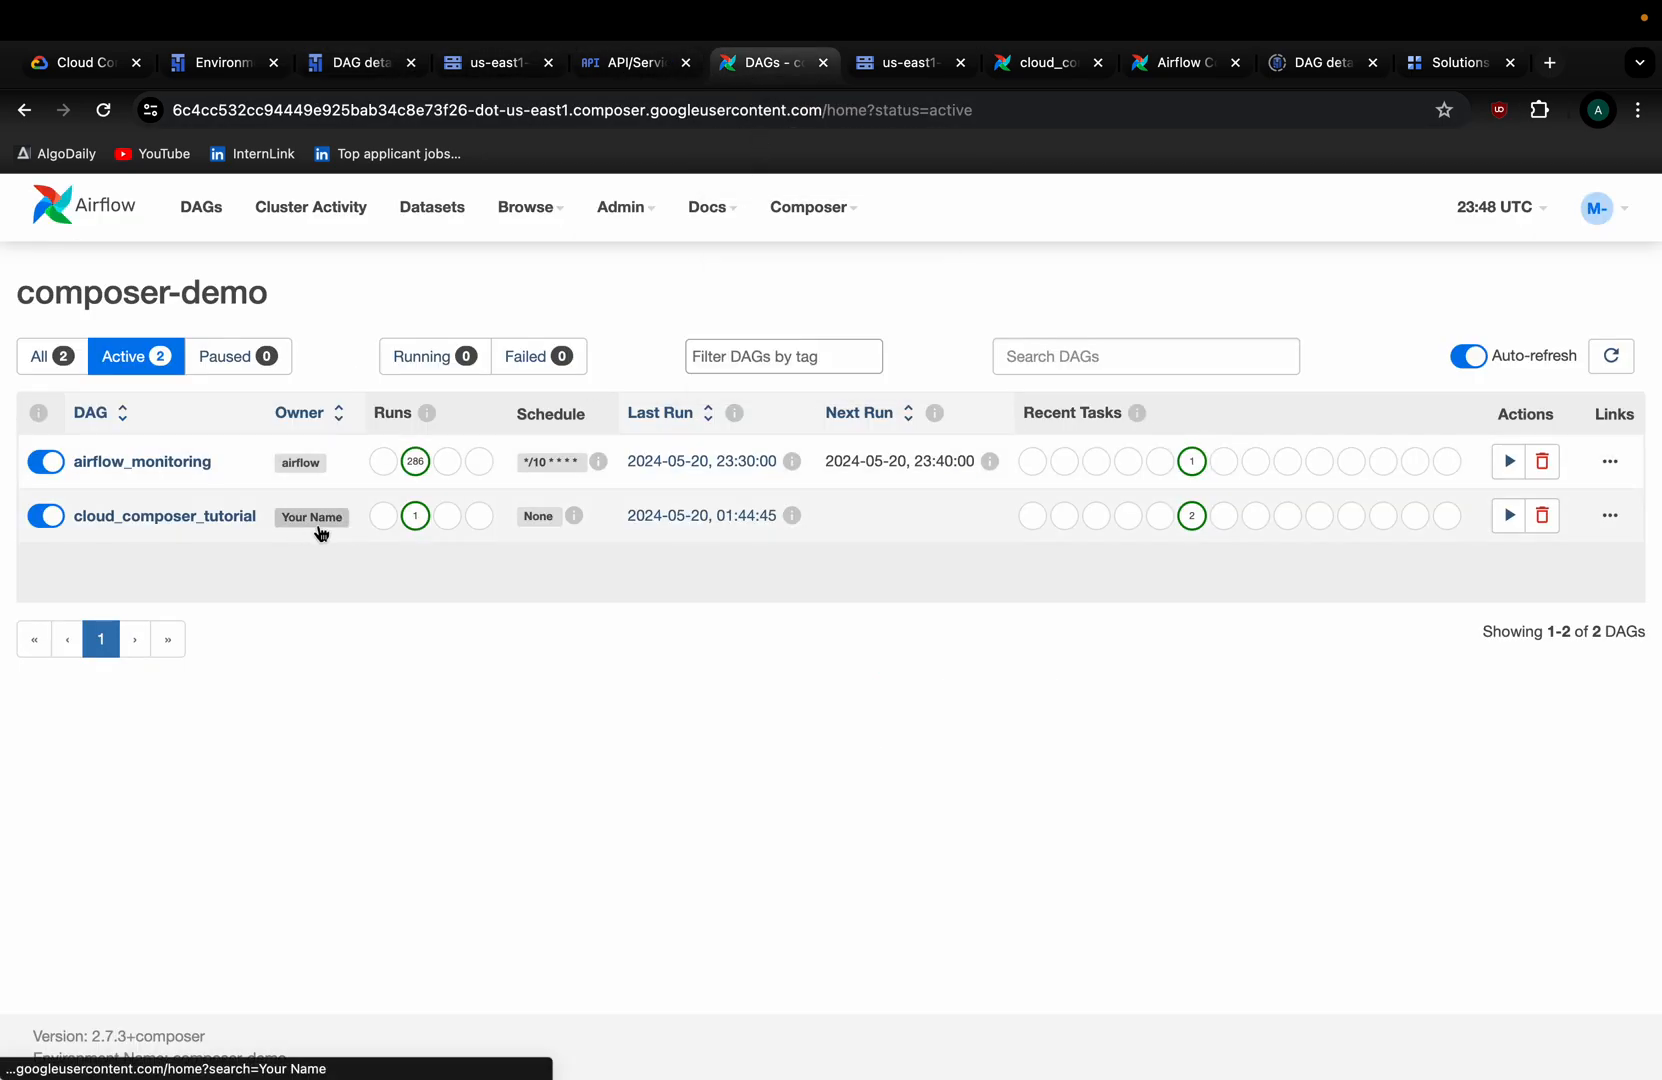
left_click(1509, 516)
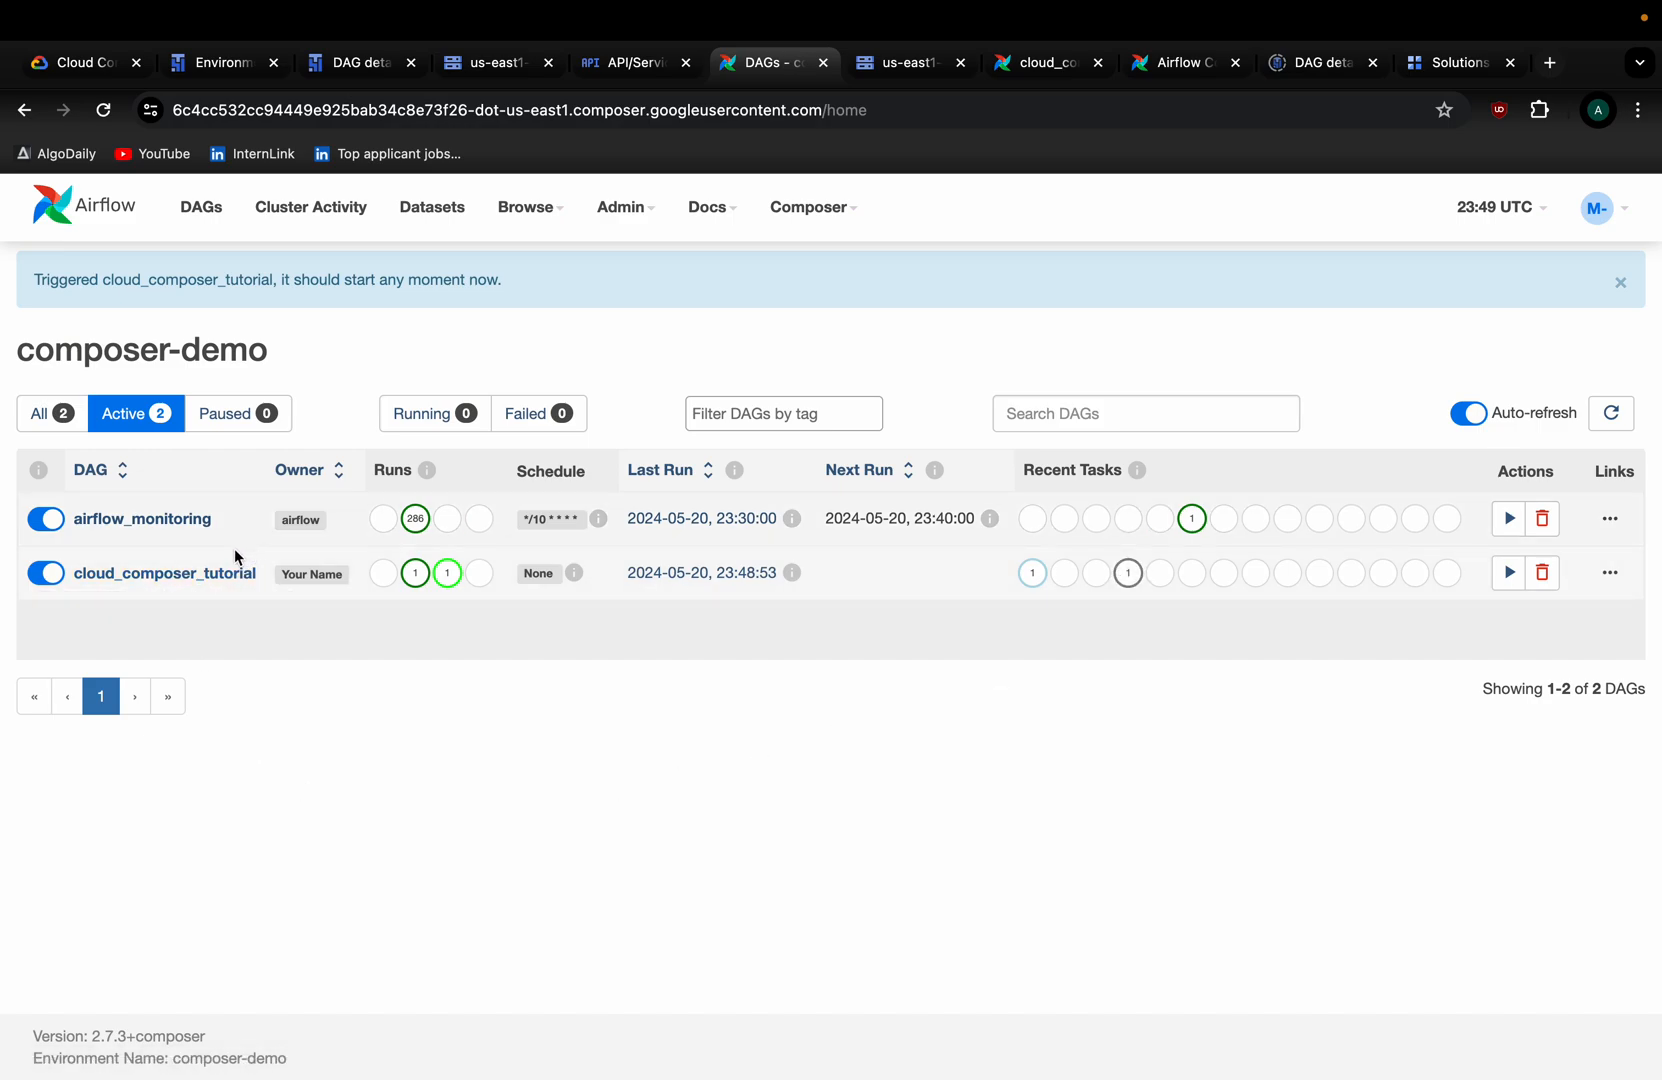
left_click(193, 575)
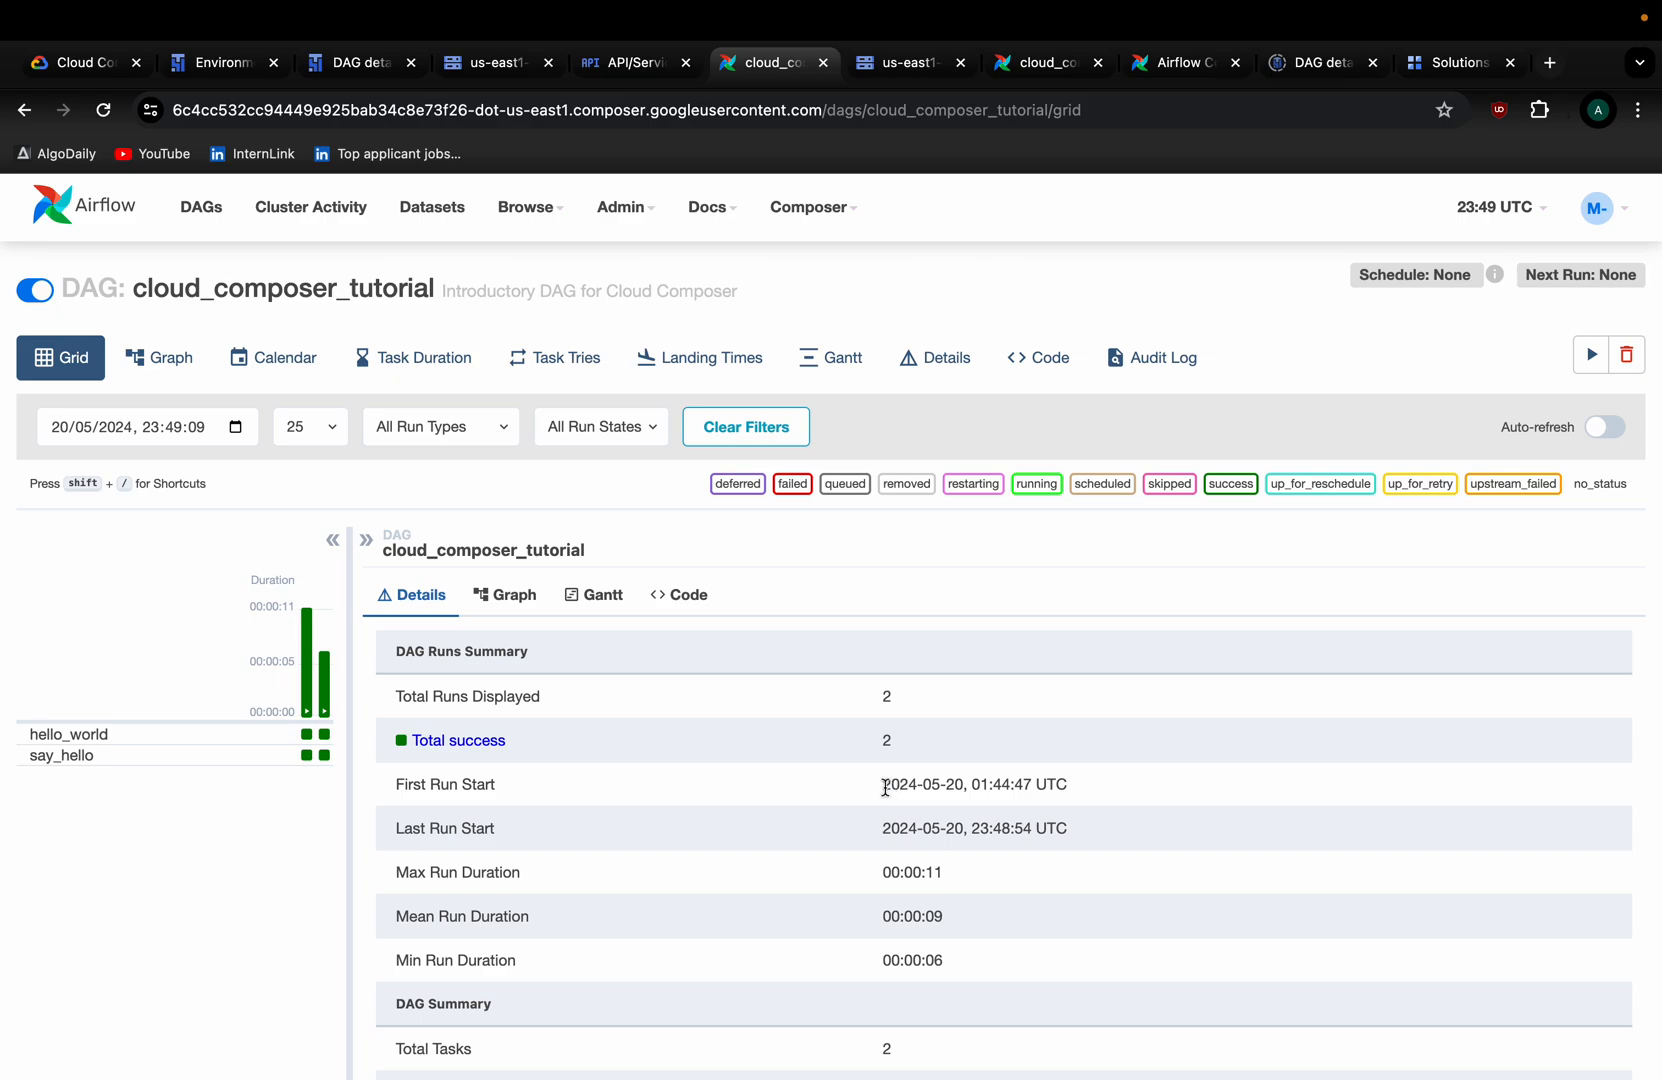
left_click_drag(885, 787, 1270, 797)
double_click(953, 785)
left_click_drag(981, 777, 1143, 781)
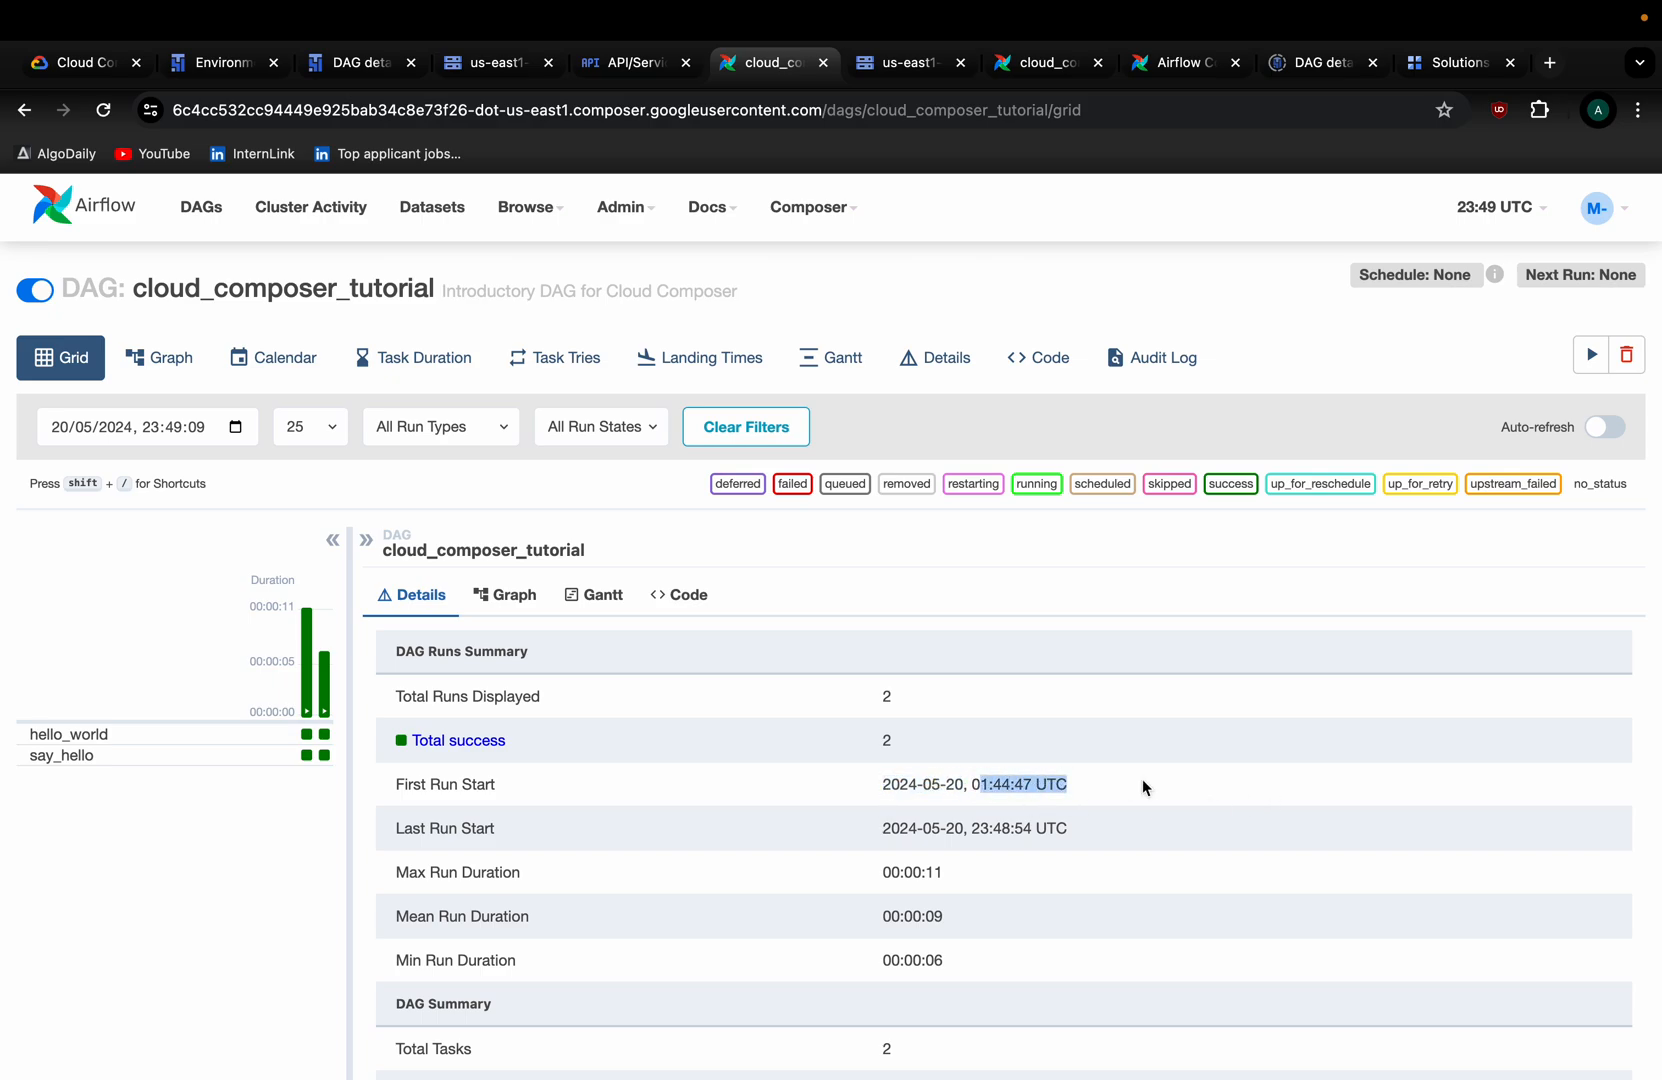
scroll(712, 868, "down", 3)
scroll(880, 768, "down", 2)
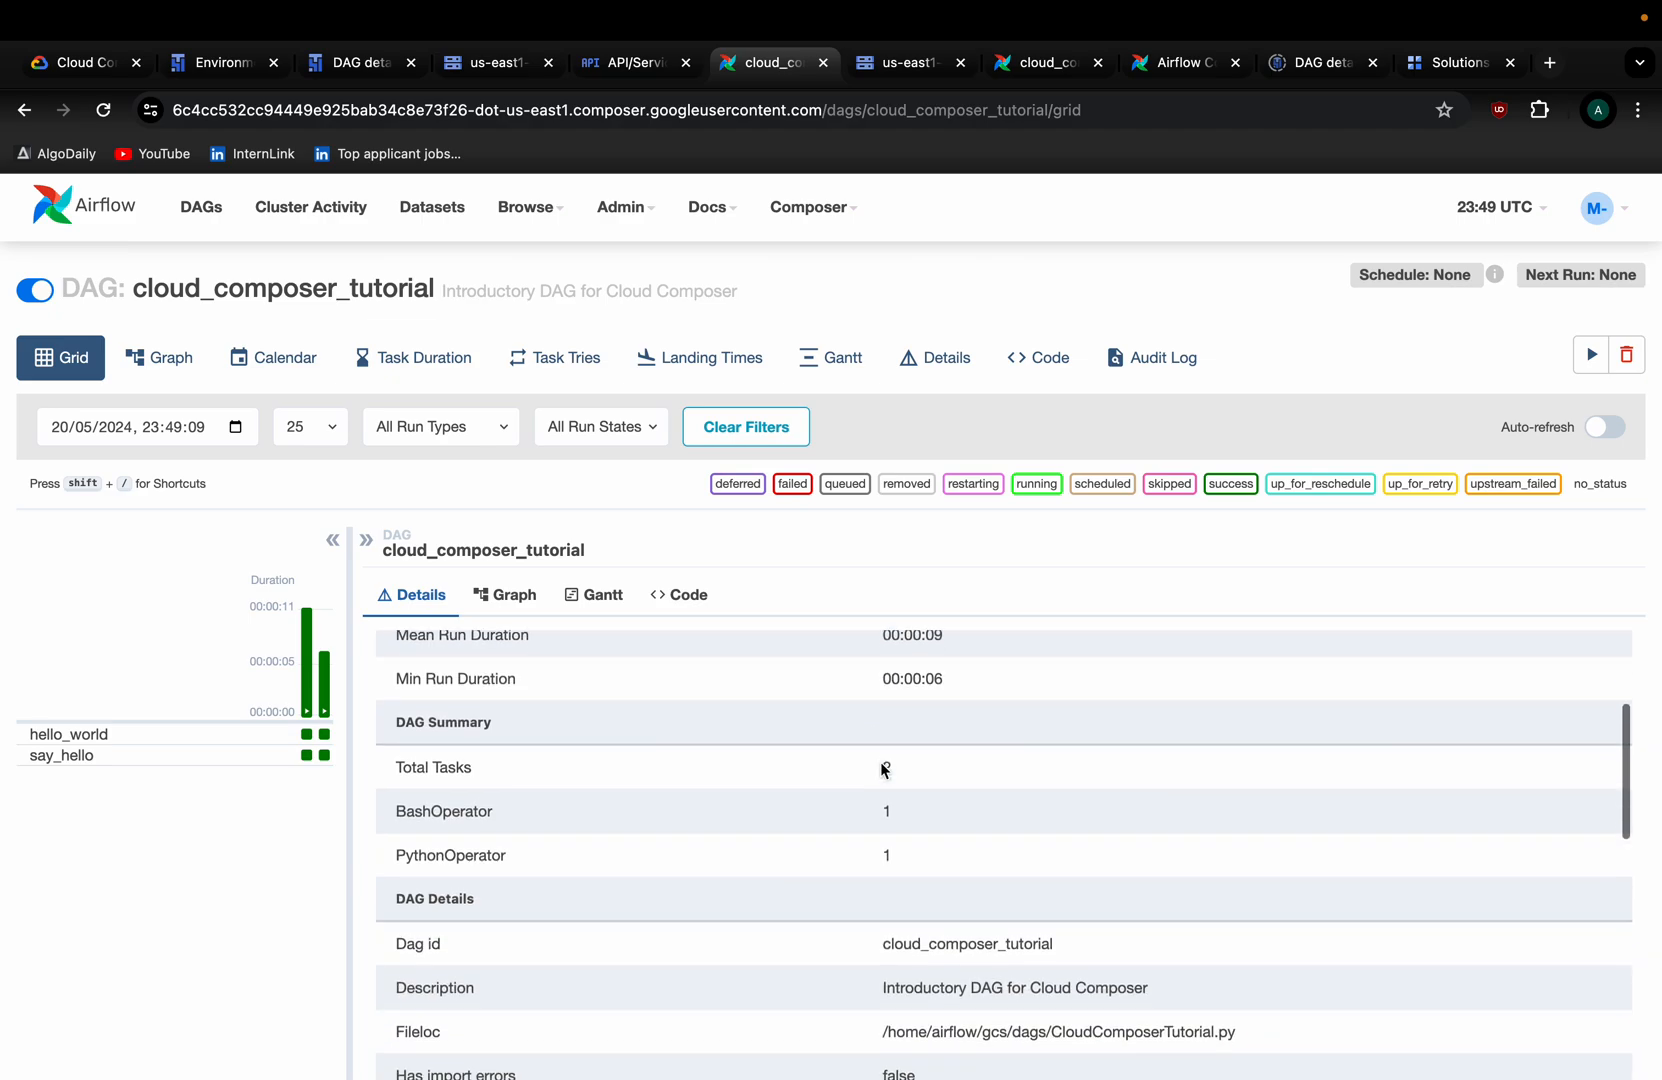
left_click_drag(876, 720, 923, 732)
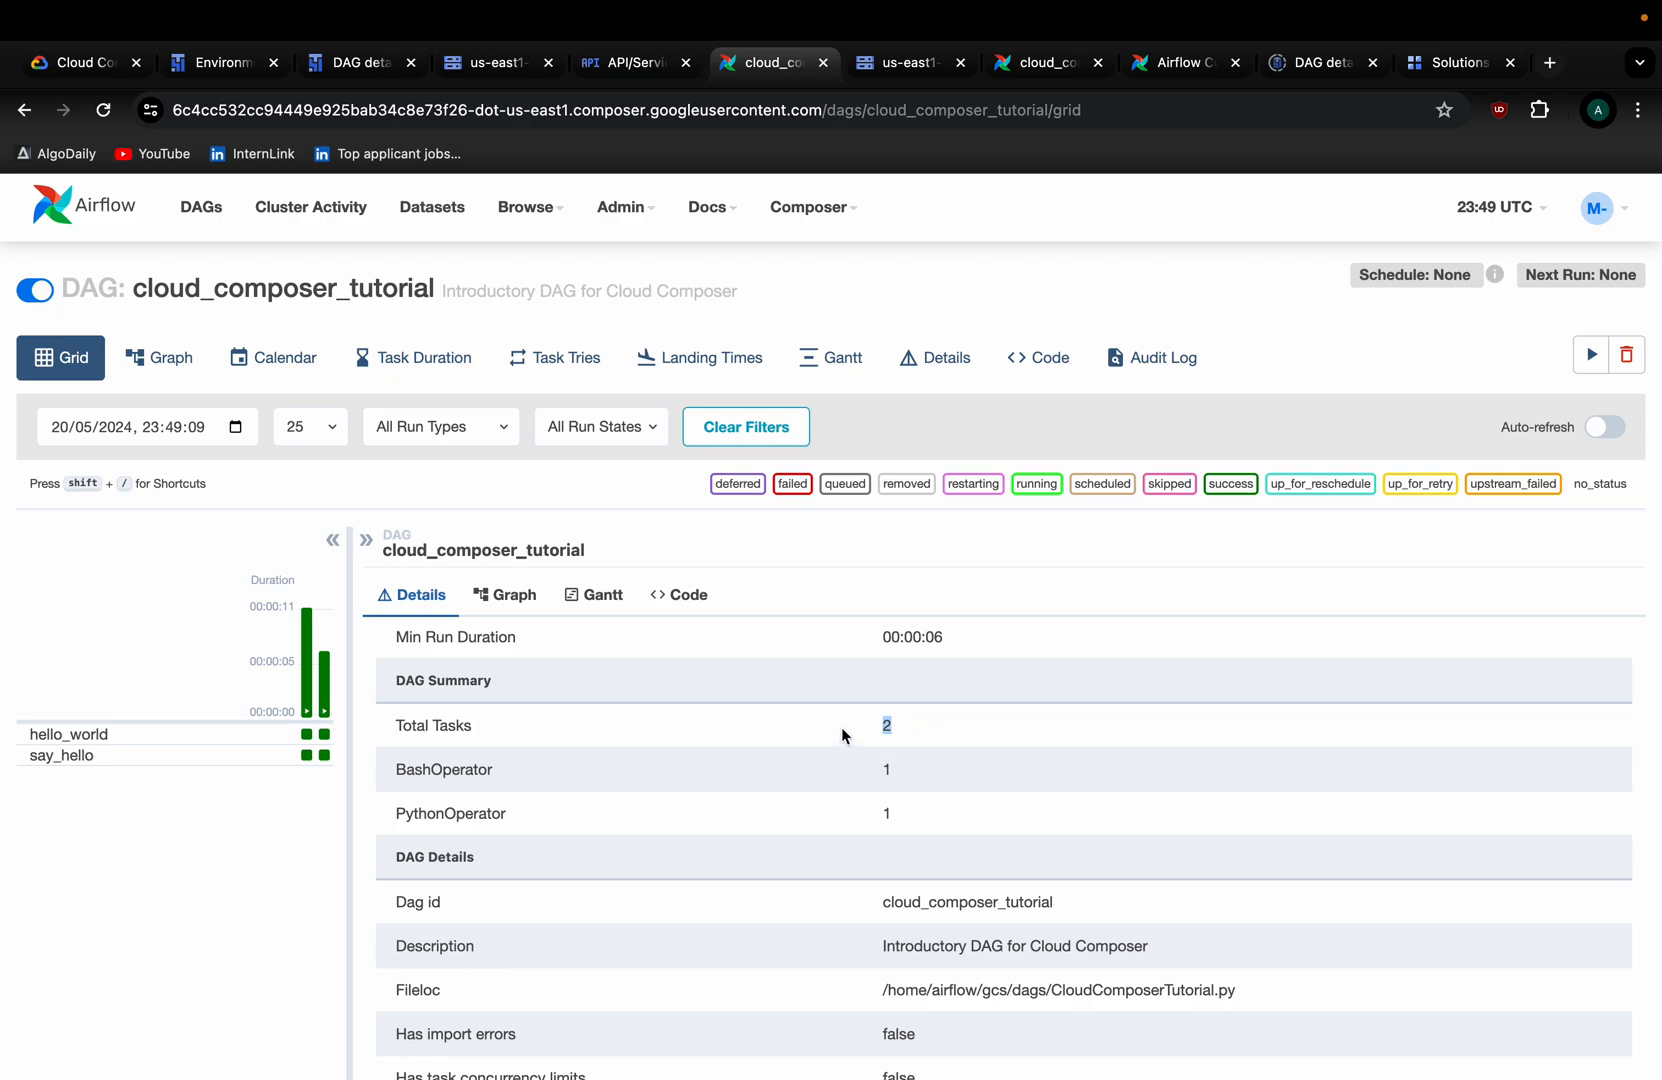
Mark the BashOperator and PythonOperator counts and the Dag id row, then return to the run summary.
double_click(430, 768)
double_click(462, 813)
scroll(554, 792, "down", 2)
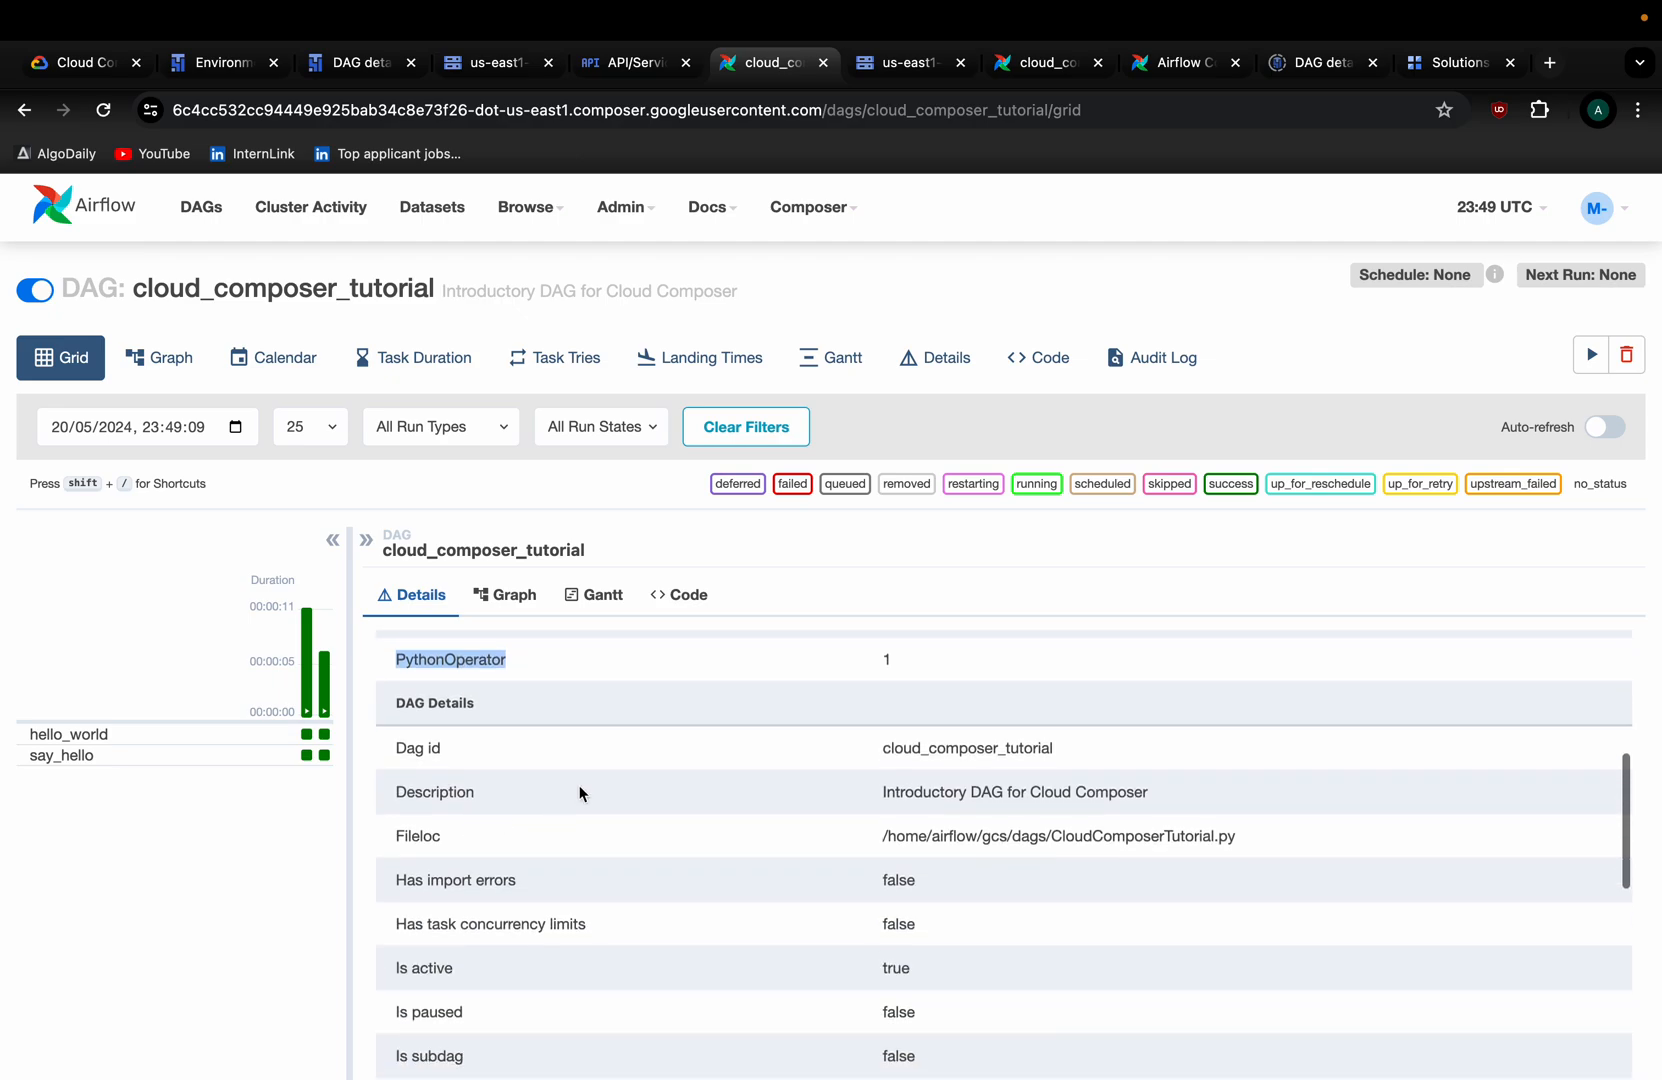
left_click_drag(392, 748, 560, 752)
left_click_drag(879, 748, 1056, 750)
scroll(913, 802, "down", 3)
scroll(913, 802, "down", 1)
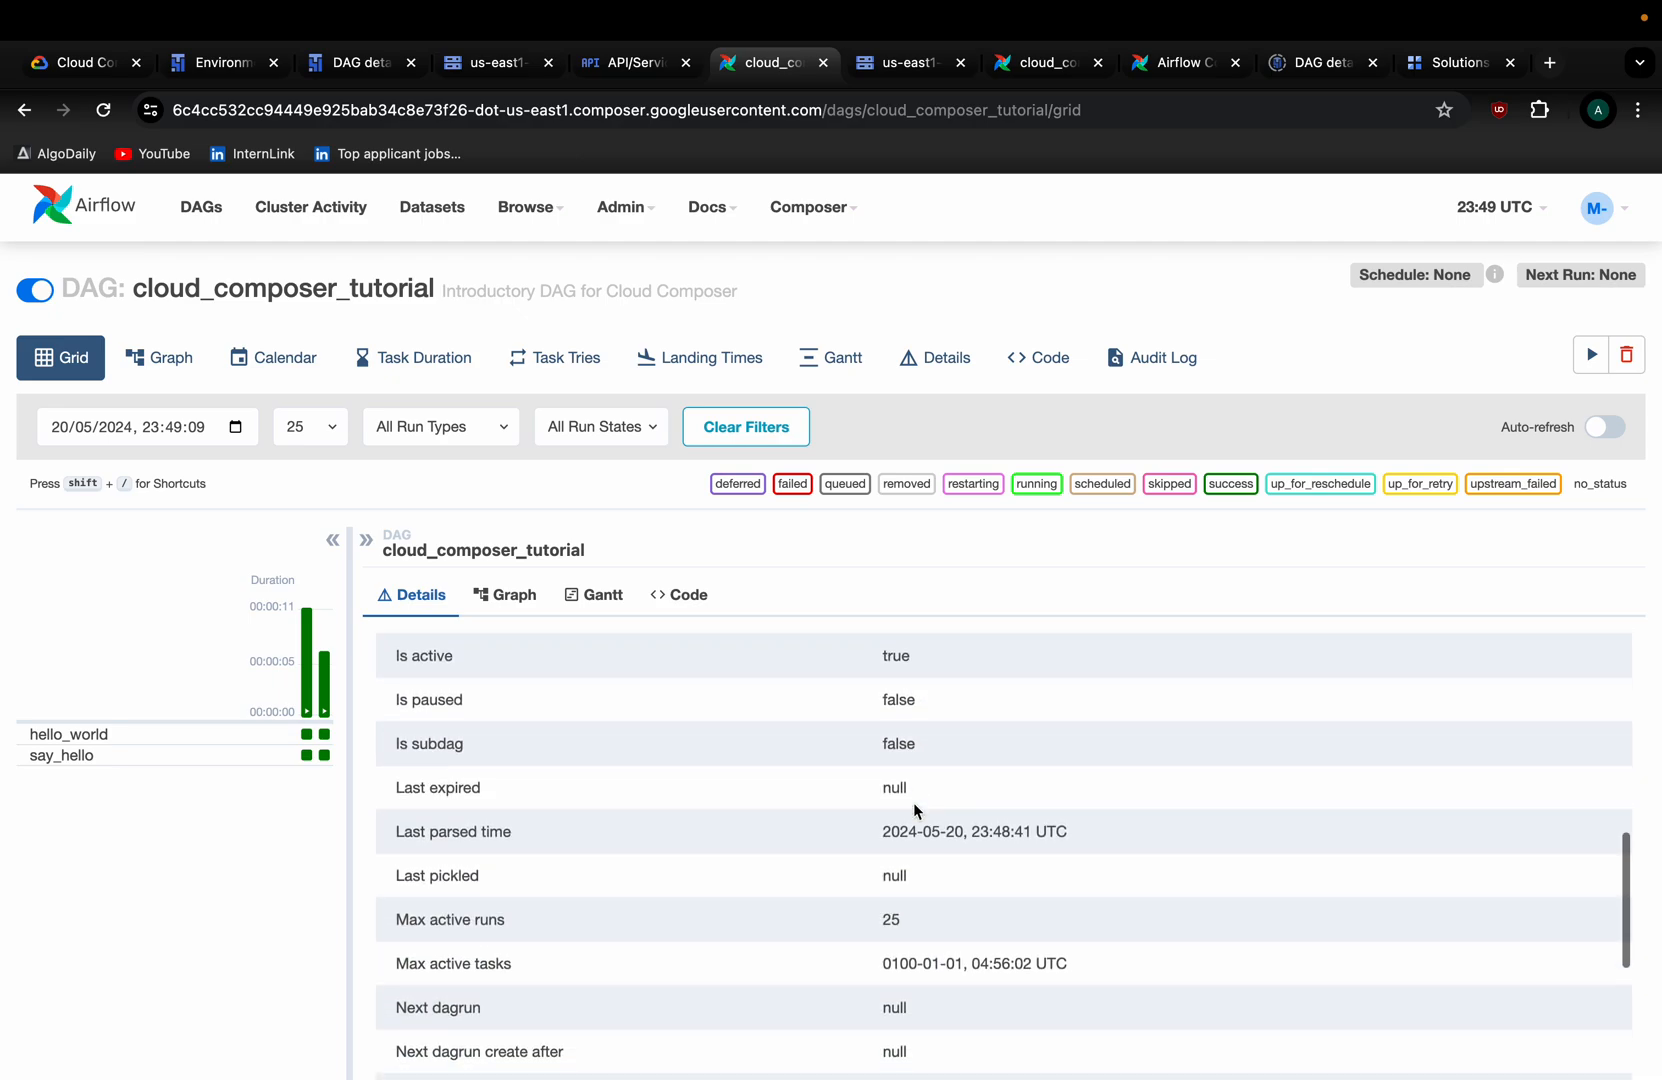
scroll(913, 802, "down", 3)
left_click(432, 590)
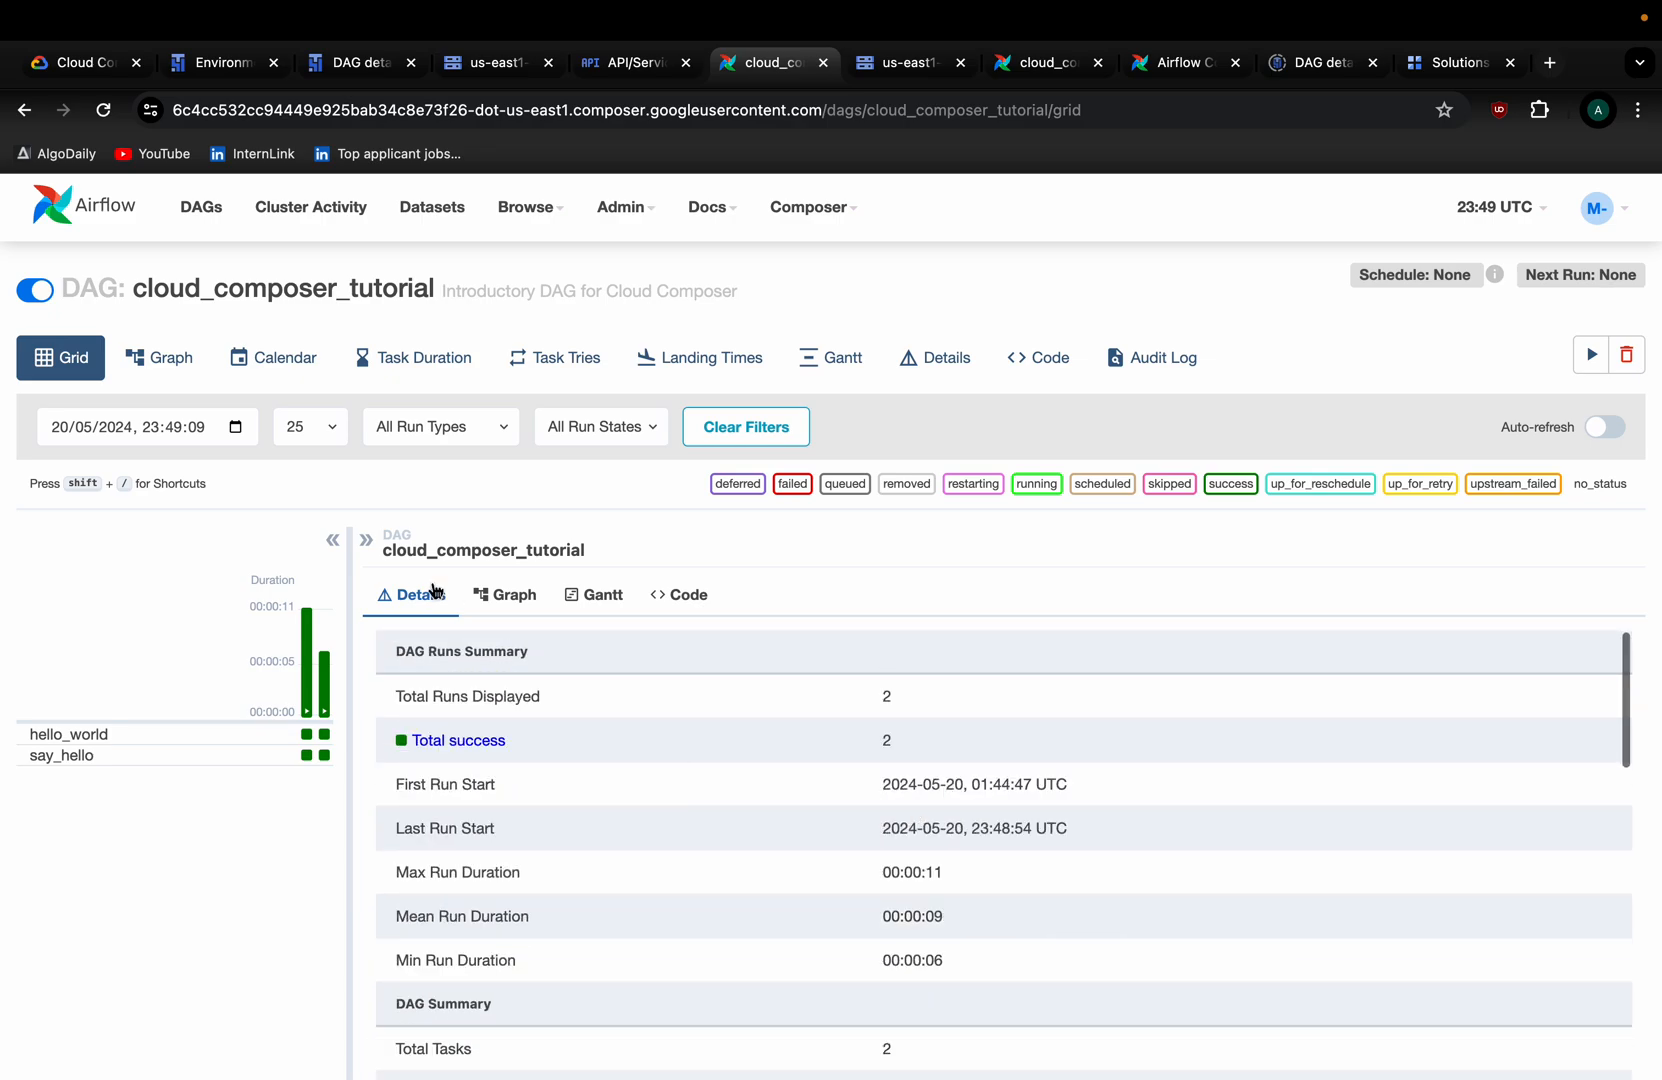
In the DAG's Code view, review the imports: DAG, PythonOperator, BashOperator, datetime and timedelta.
left_click(520, 603)
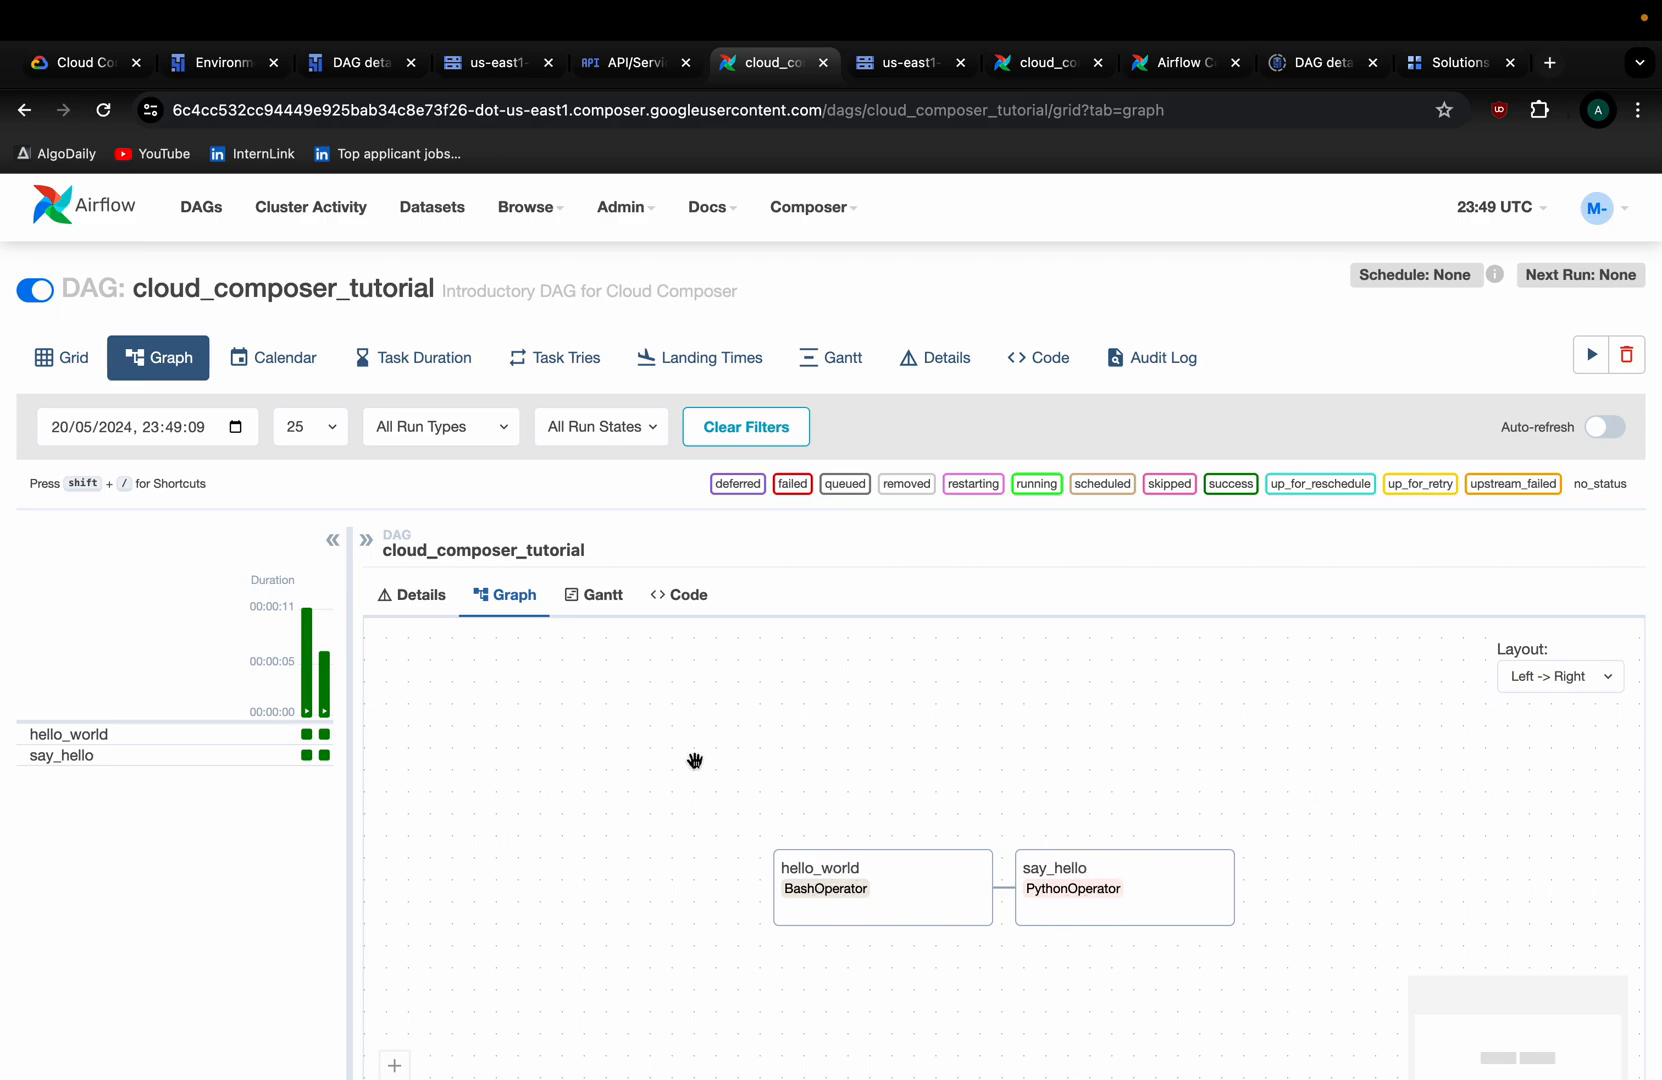
left_click(684, 602)
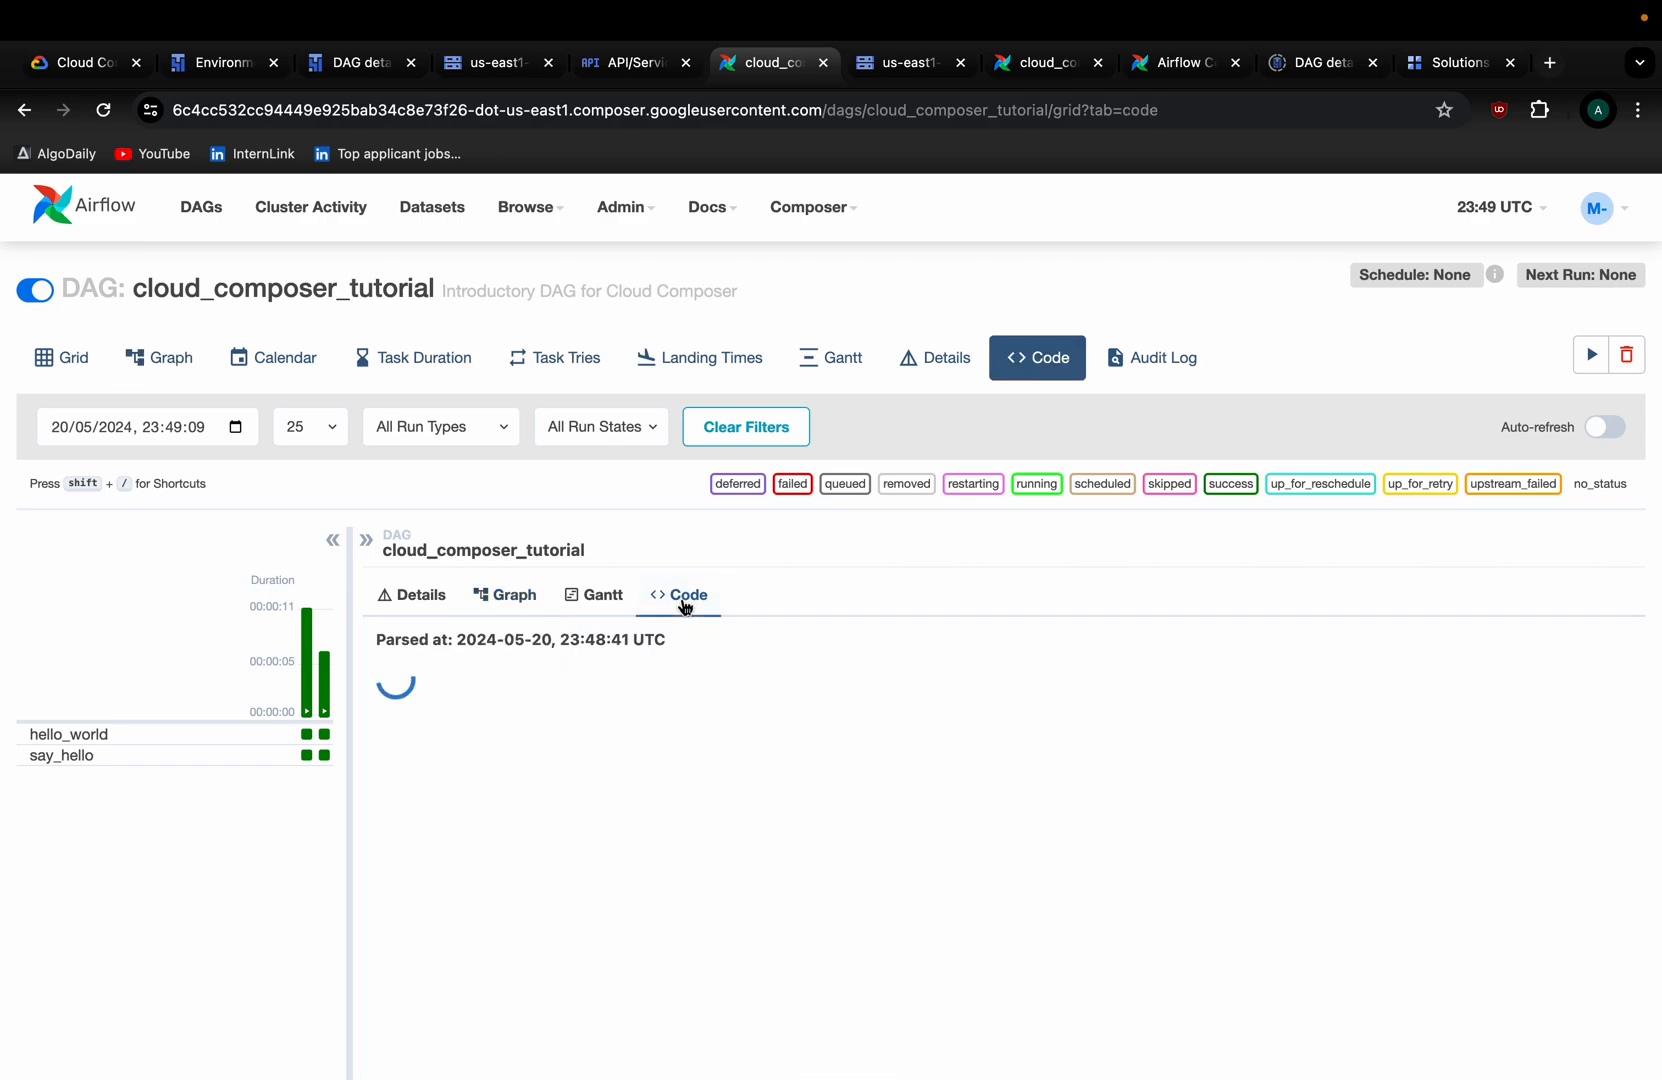
scroll(735, 557, "down", 1)
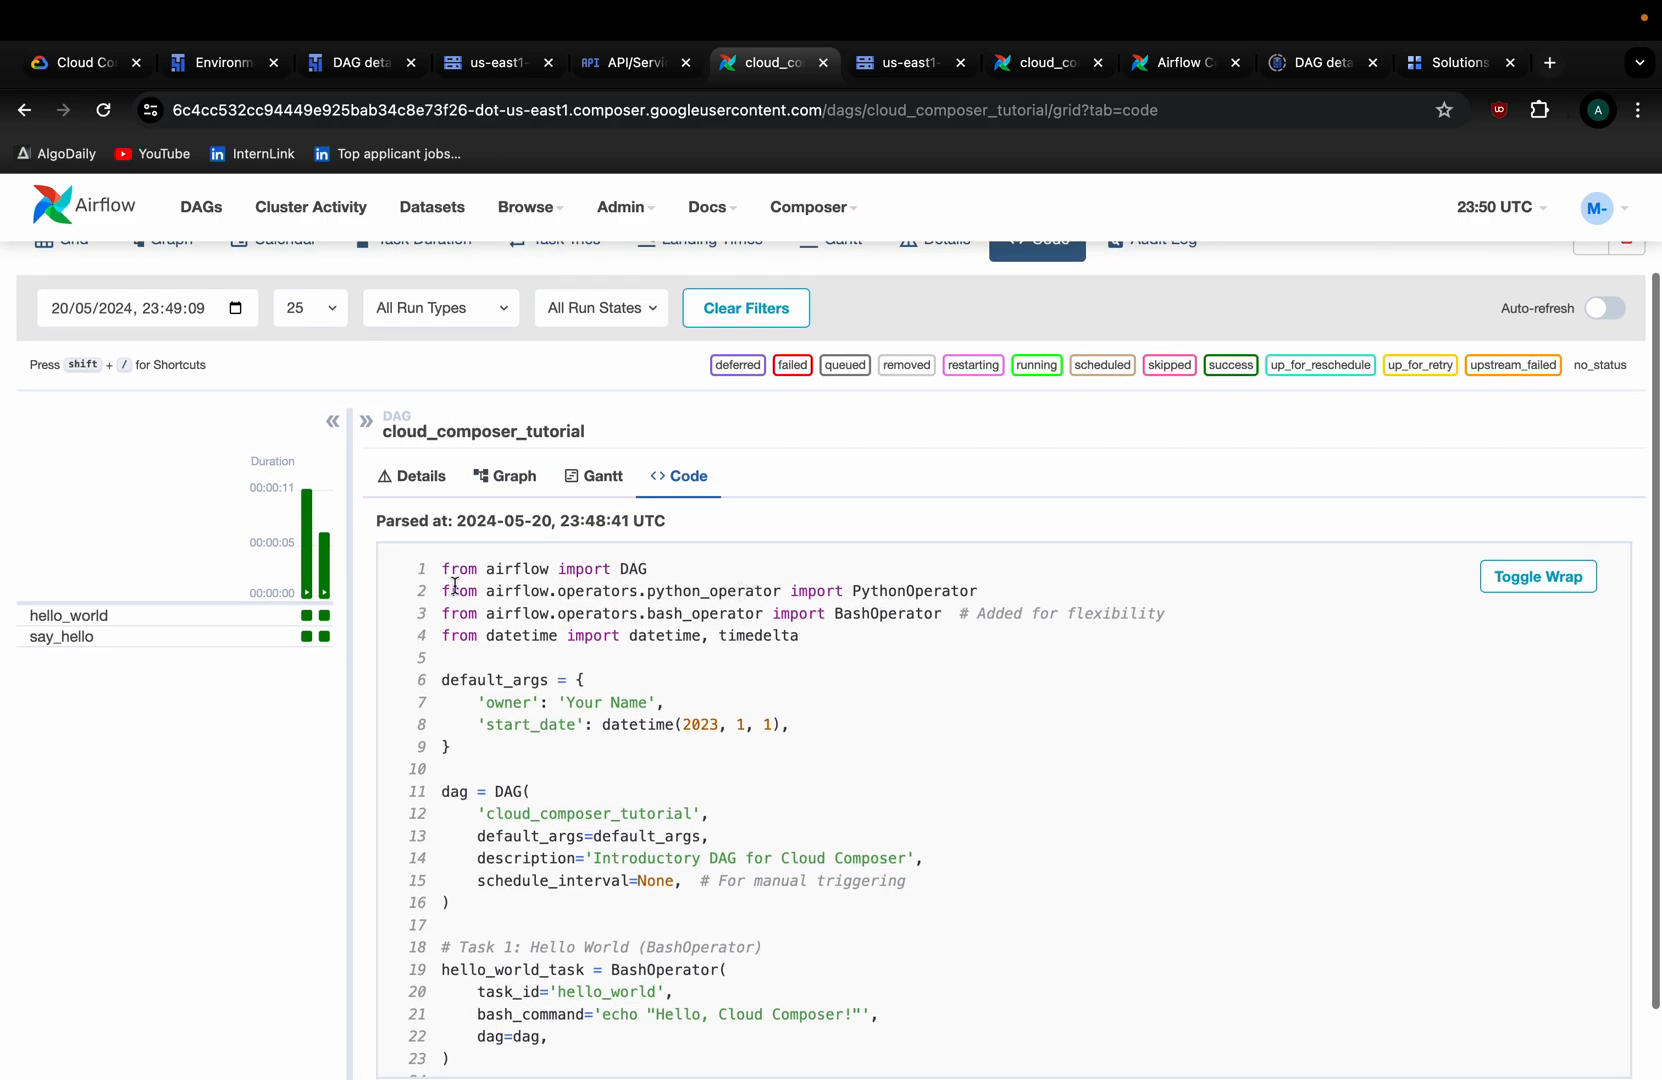
left_click_drag(441, 569, 760, 583)
left_click(610, 588)
double_click(632, 570)
double_click(866, 590)
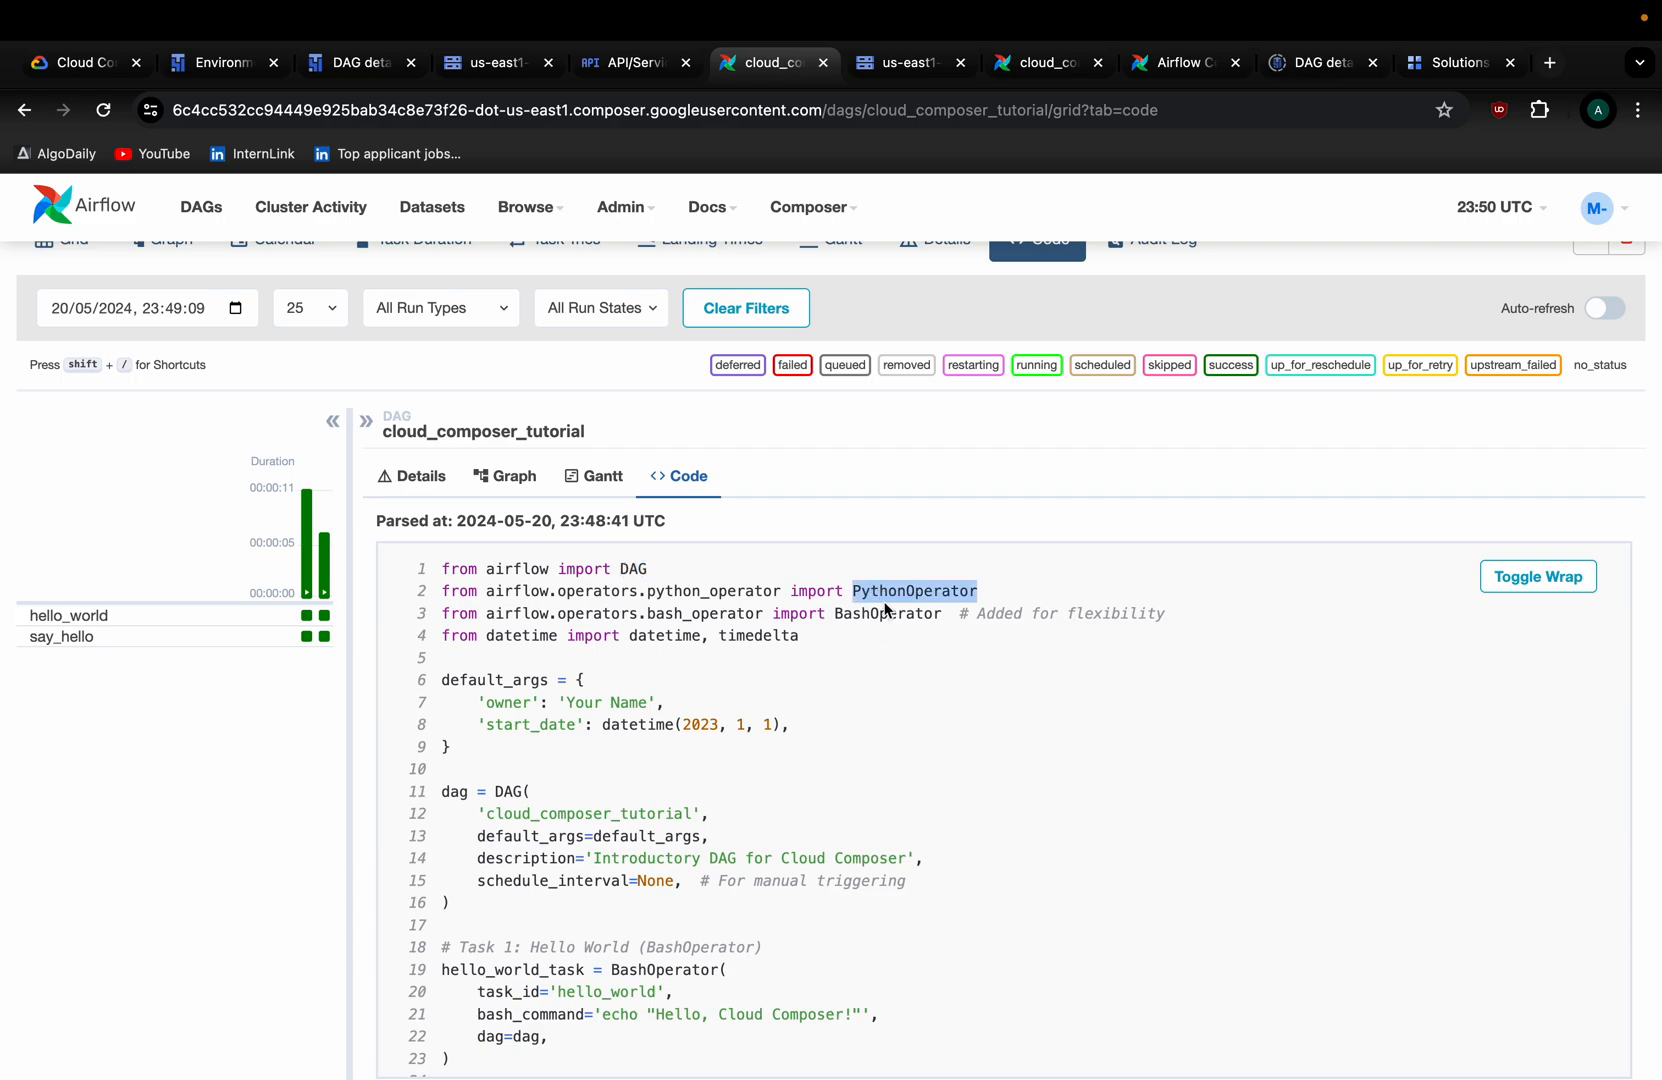
double_click(884, 612)
left_click_drag(834, 635, 440, 636)
double_click(763, 630)
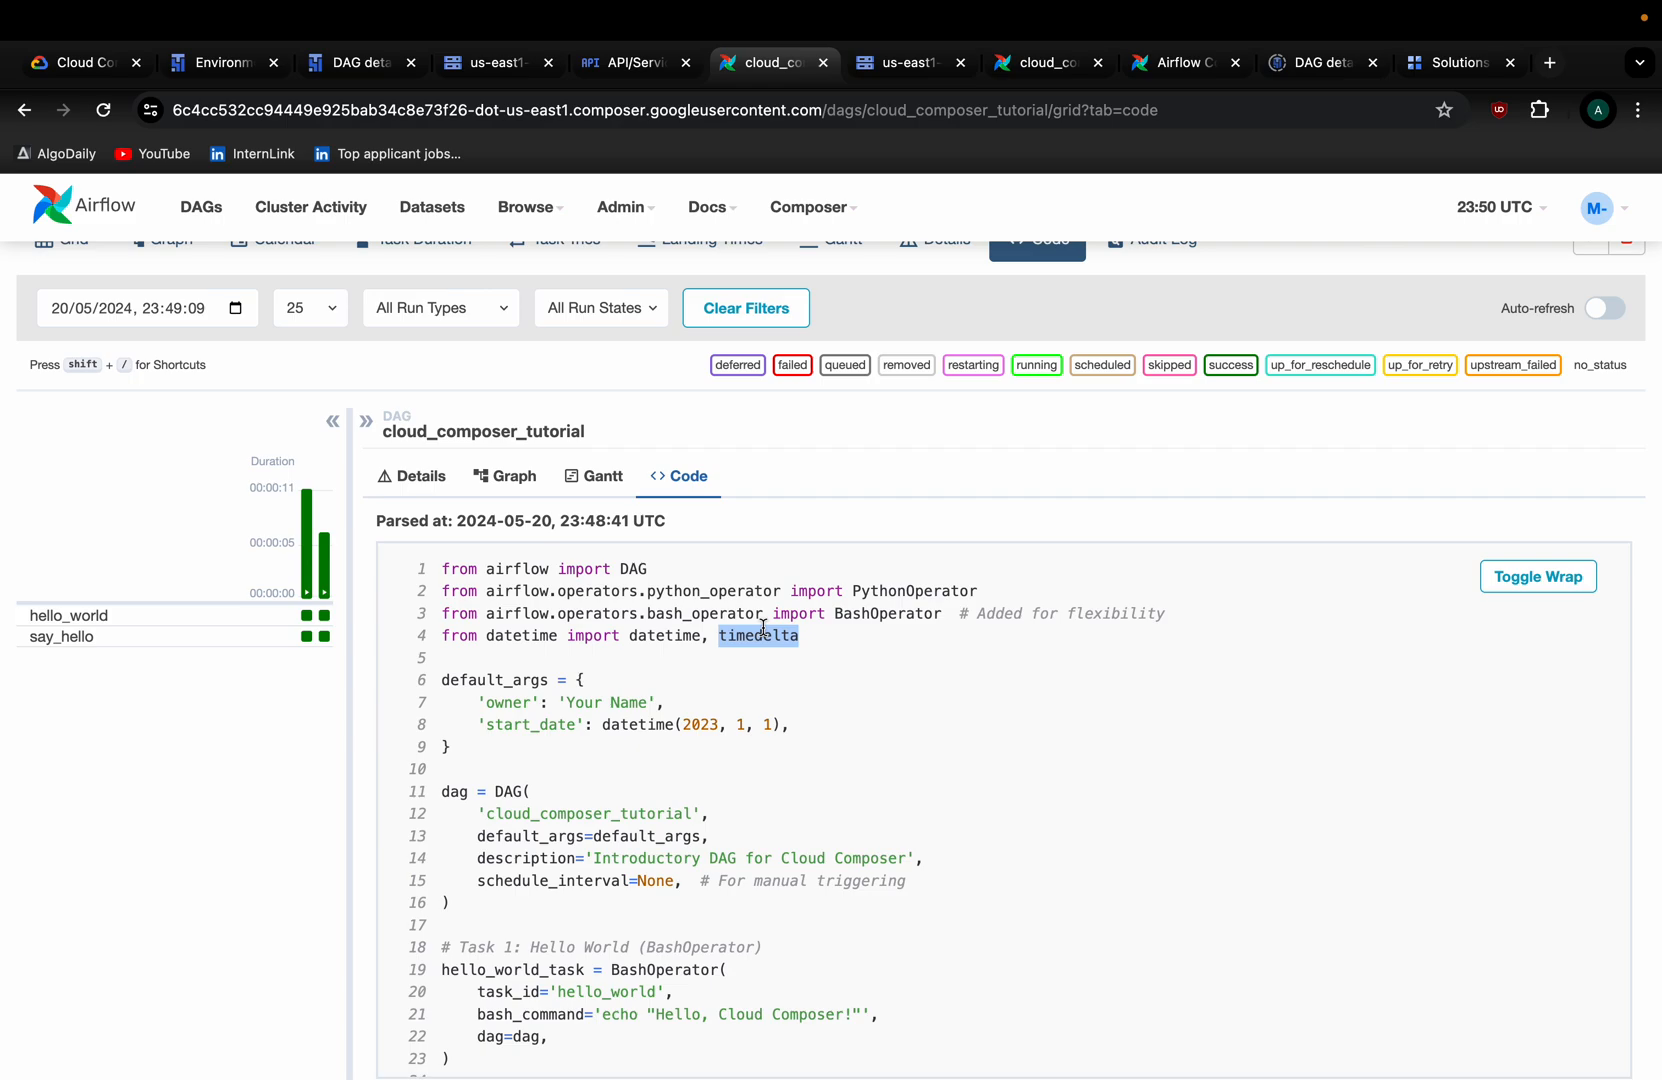
double_click(820, 647)
scroll(808, 645, "down", 4)
scroll(760, 680, "up", 2)
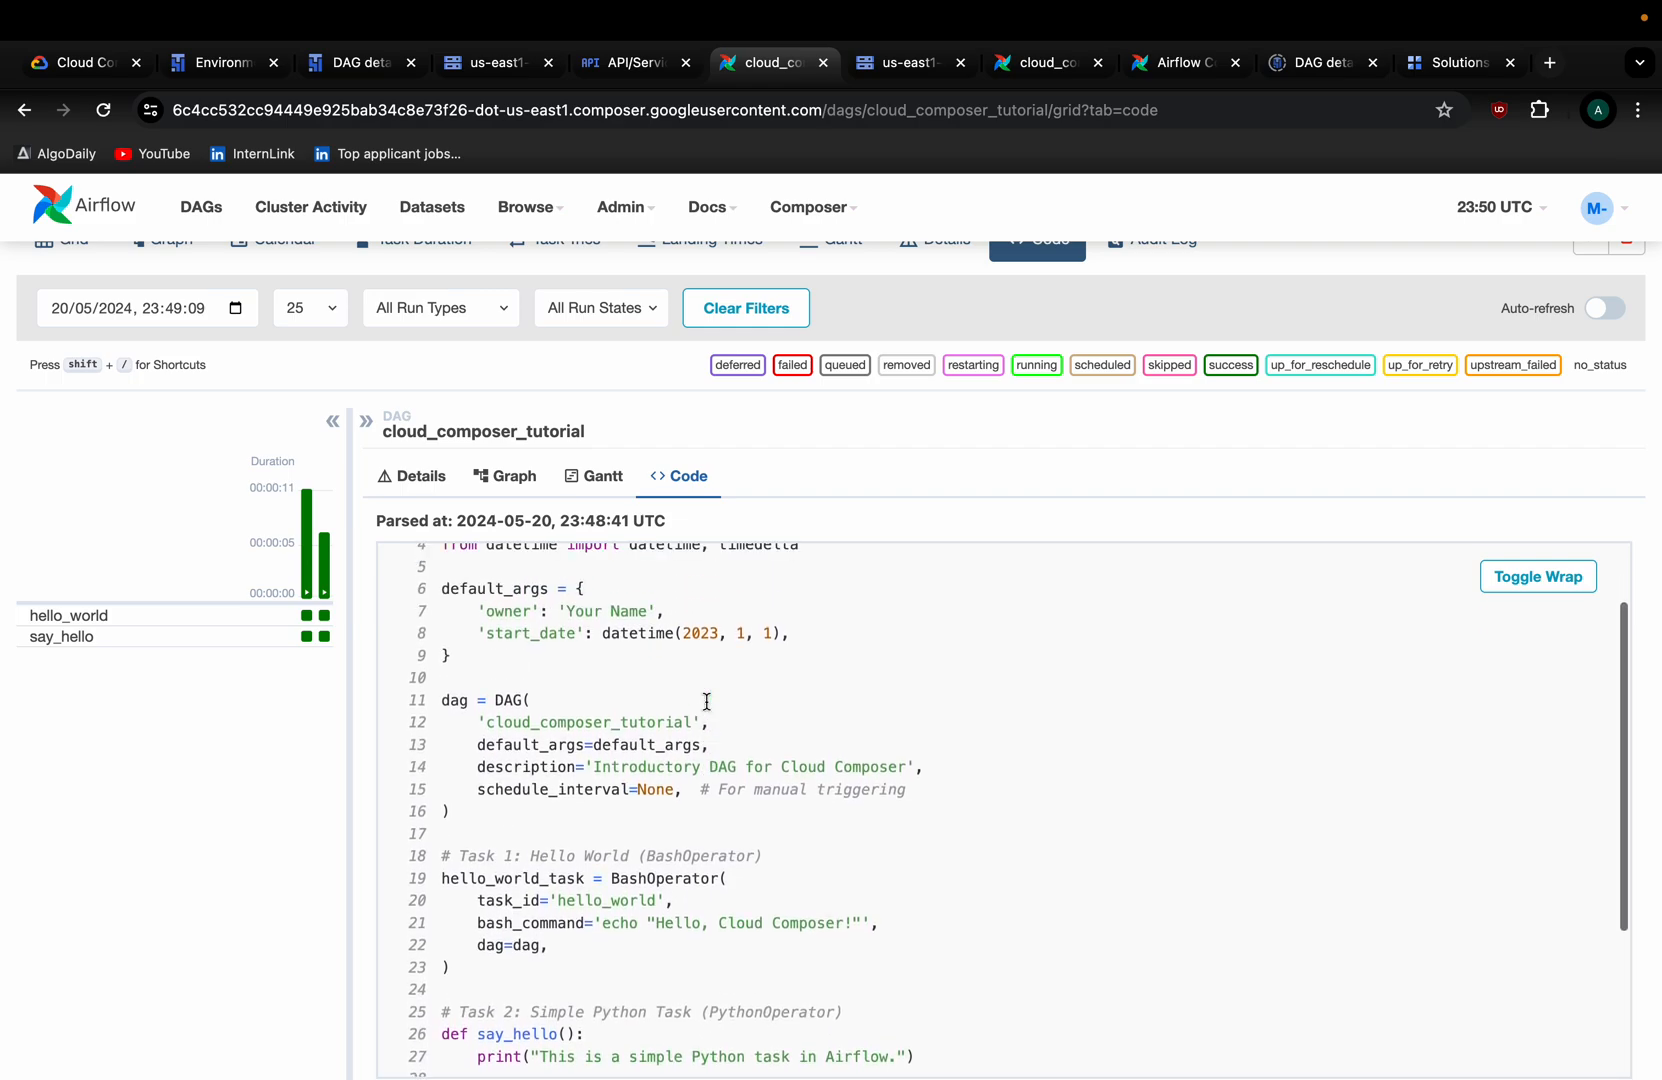
Review the default_args definition and its owner entry in the DAG code.
left_click_drag(450, 588, 584, 590)
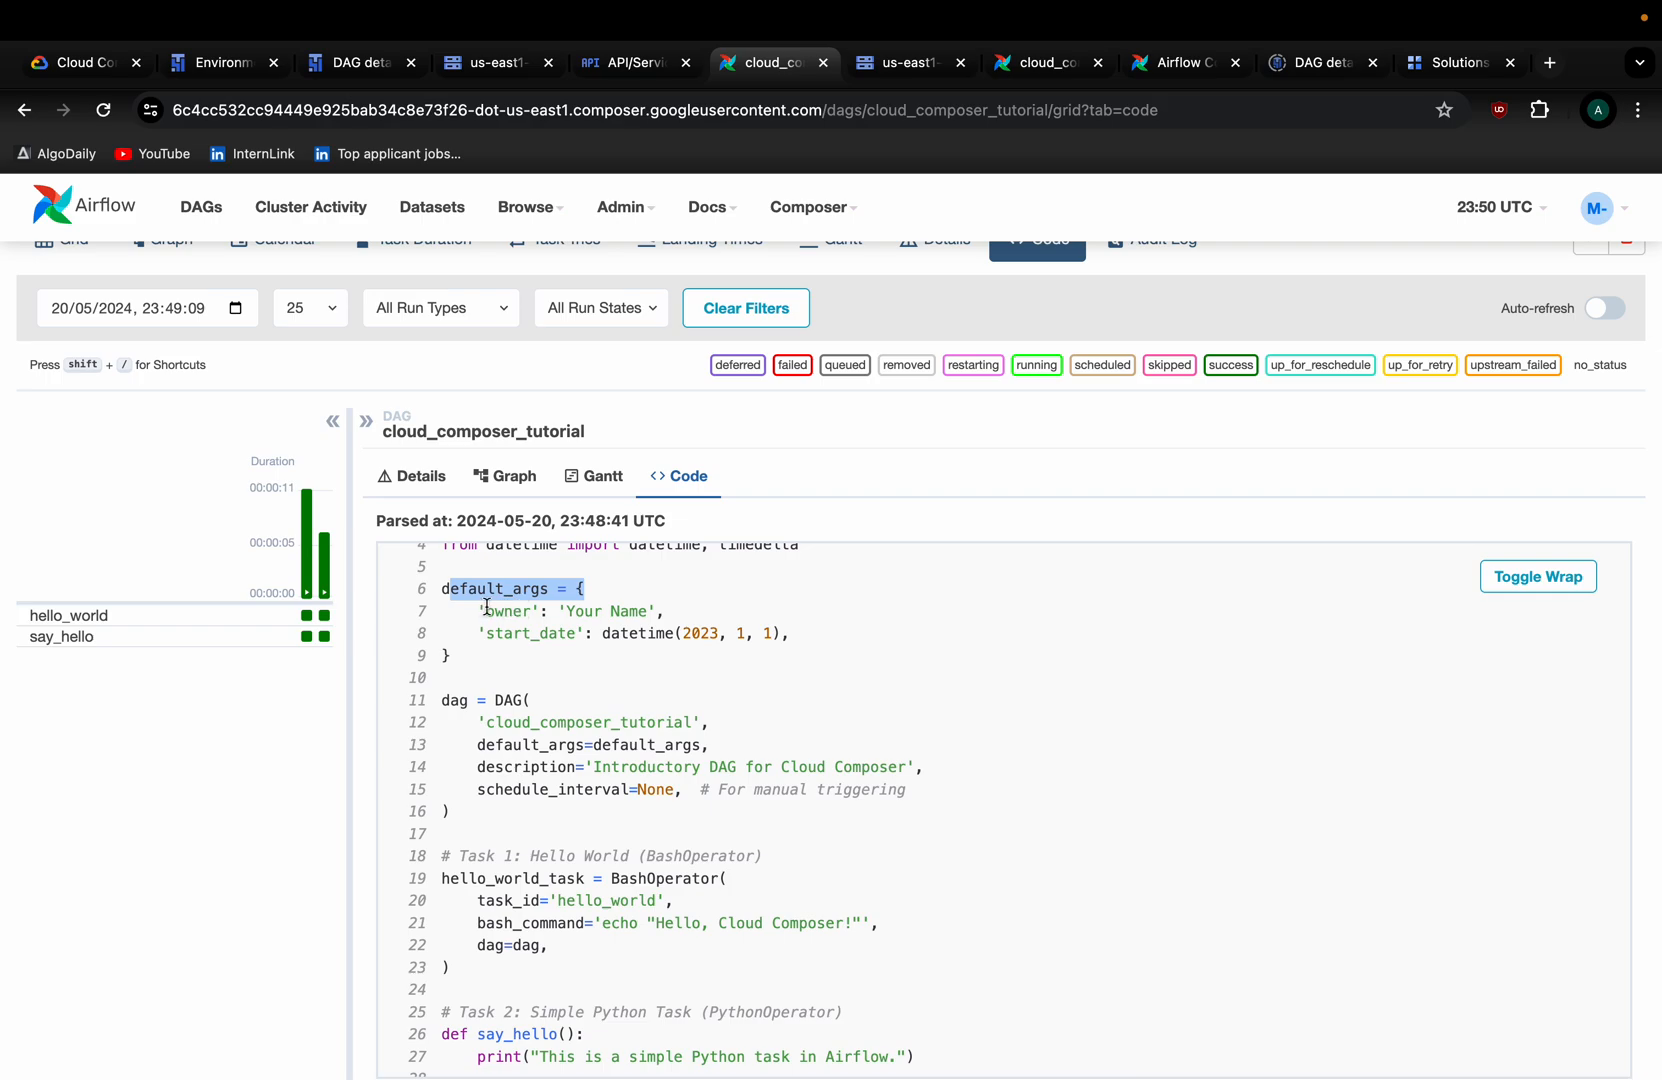
left_click_drag(487, 610, 715, 614)
double_click(587, 611)
double_click(630, 611)
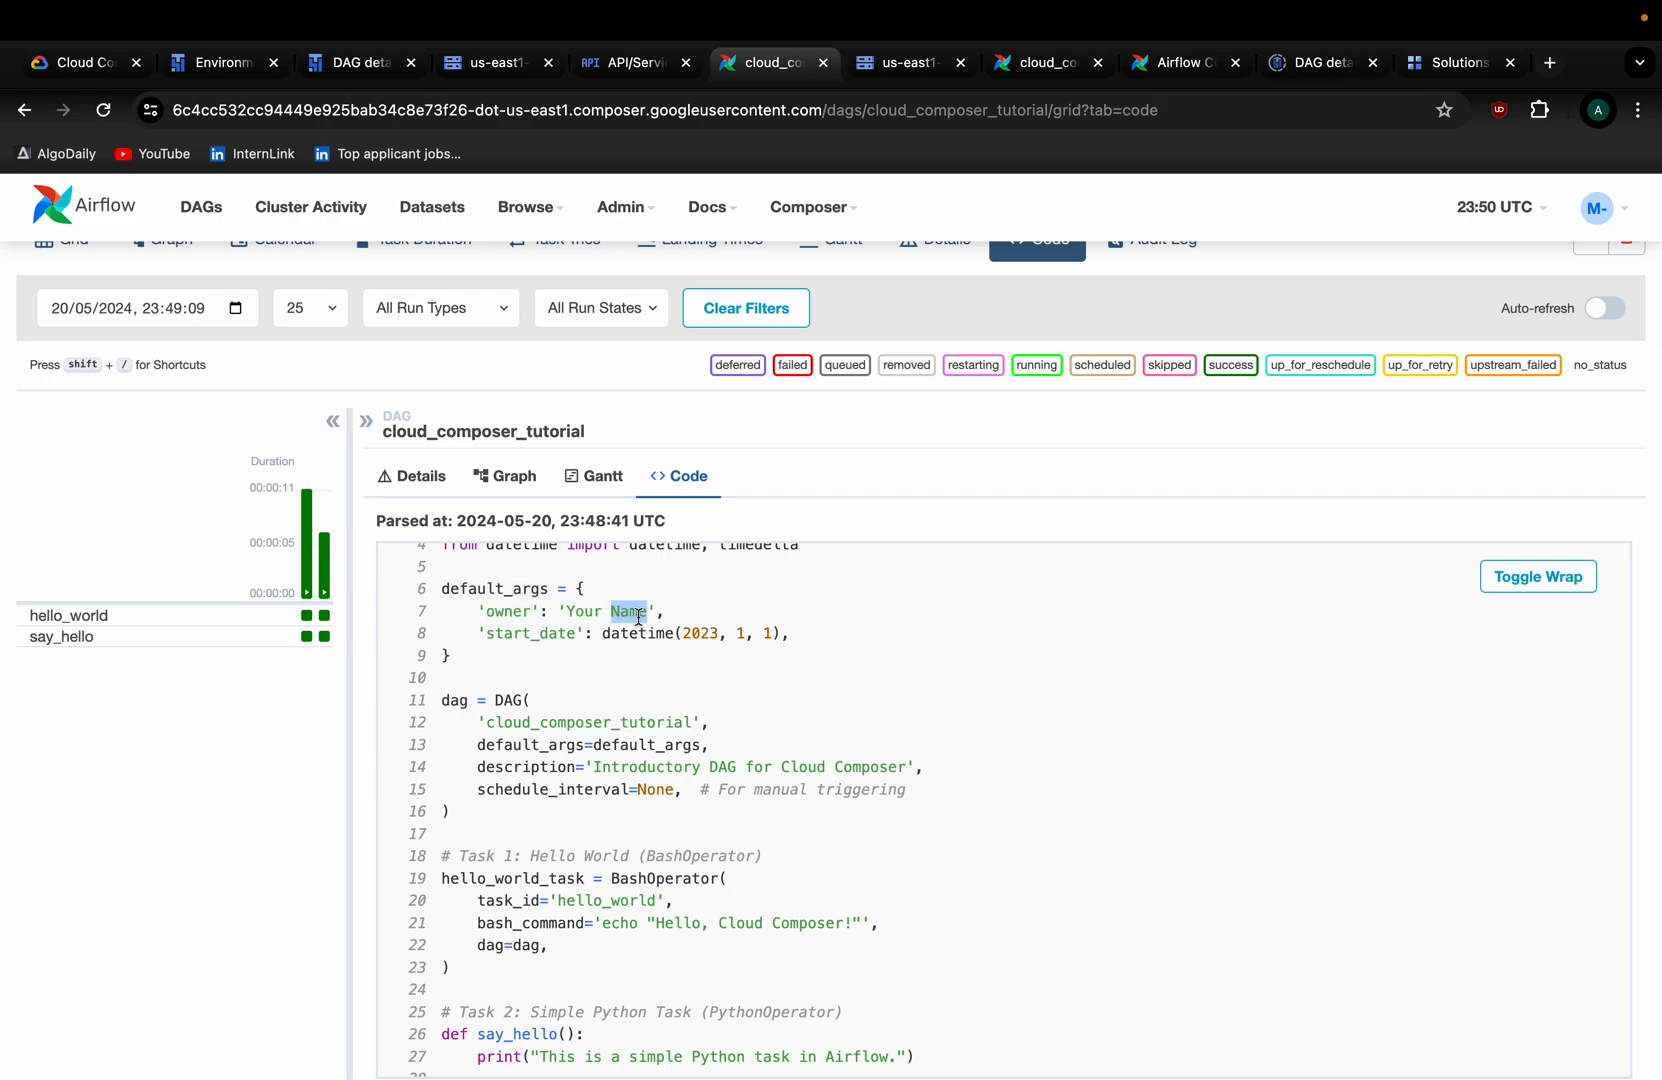
scroll(605, 630, "down", 1)
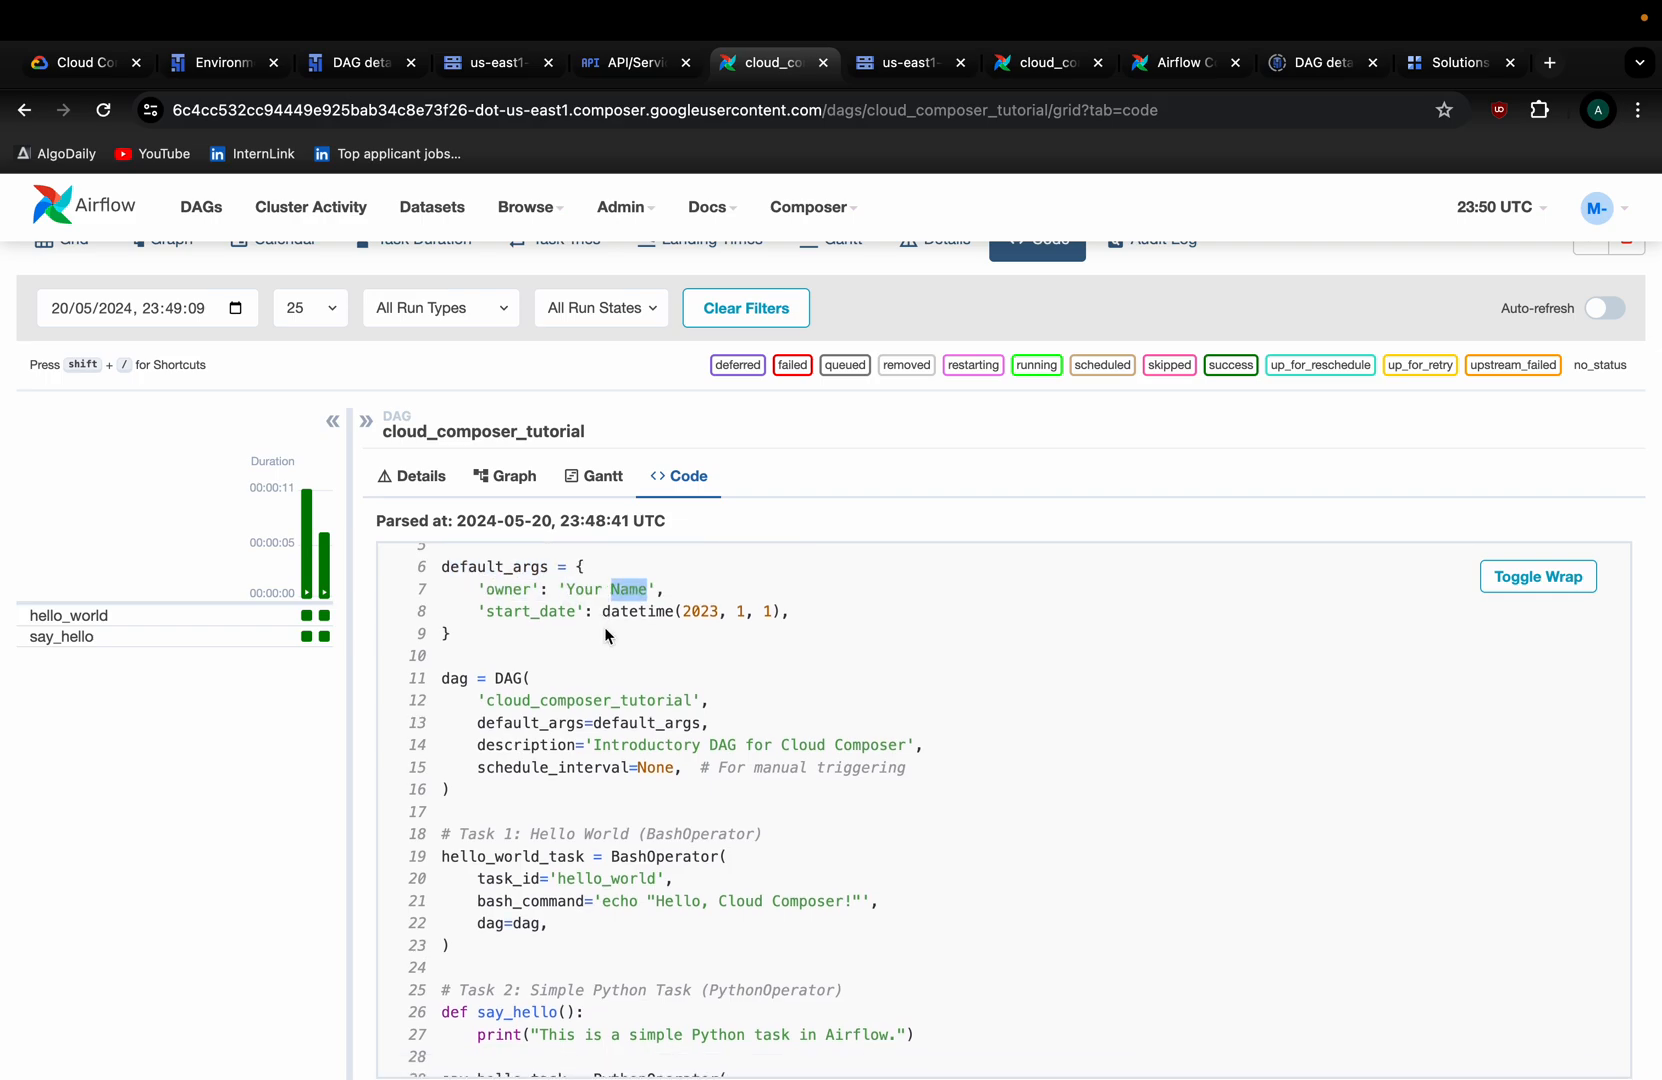
double_click(581, 592)
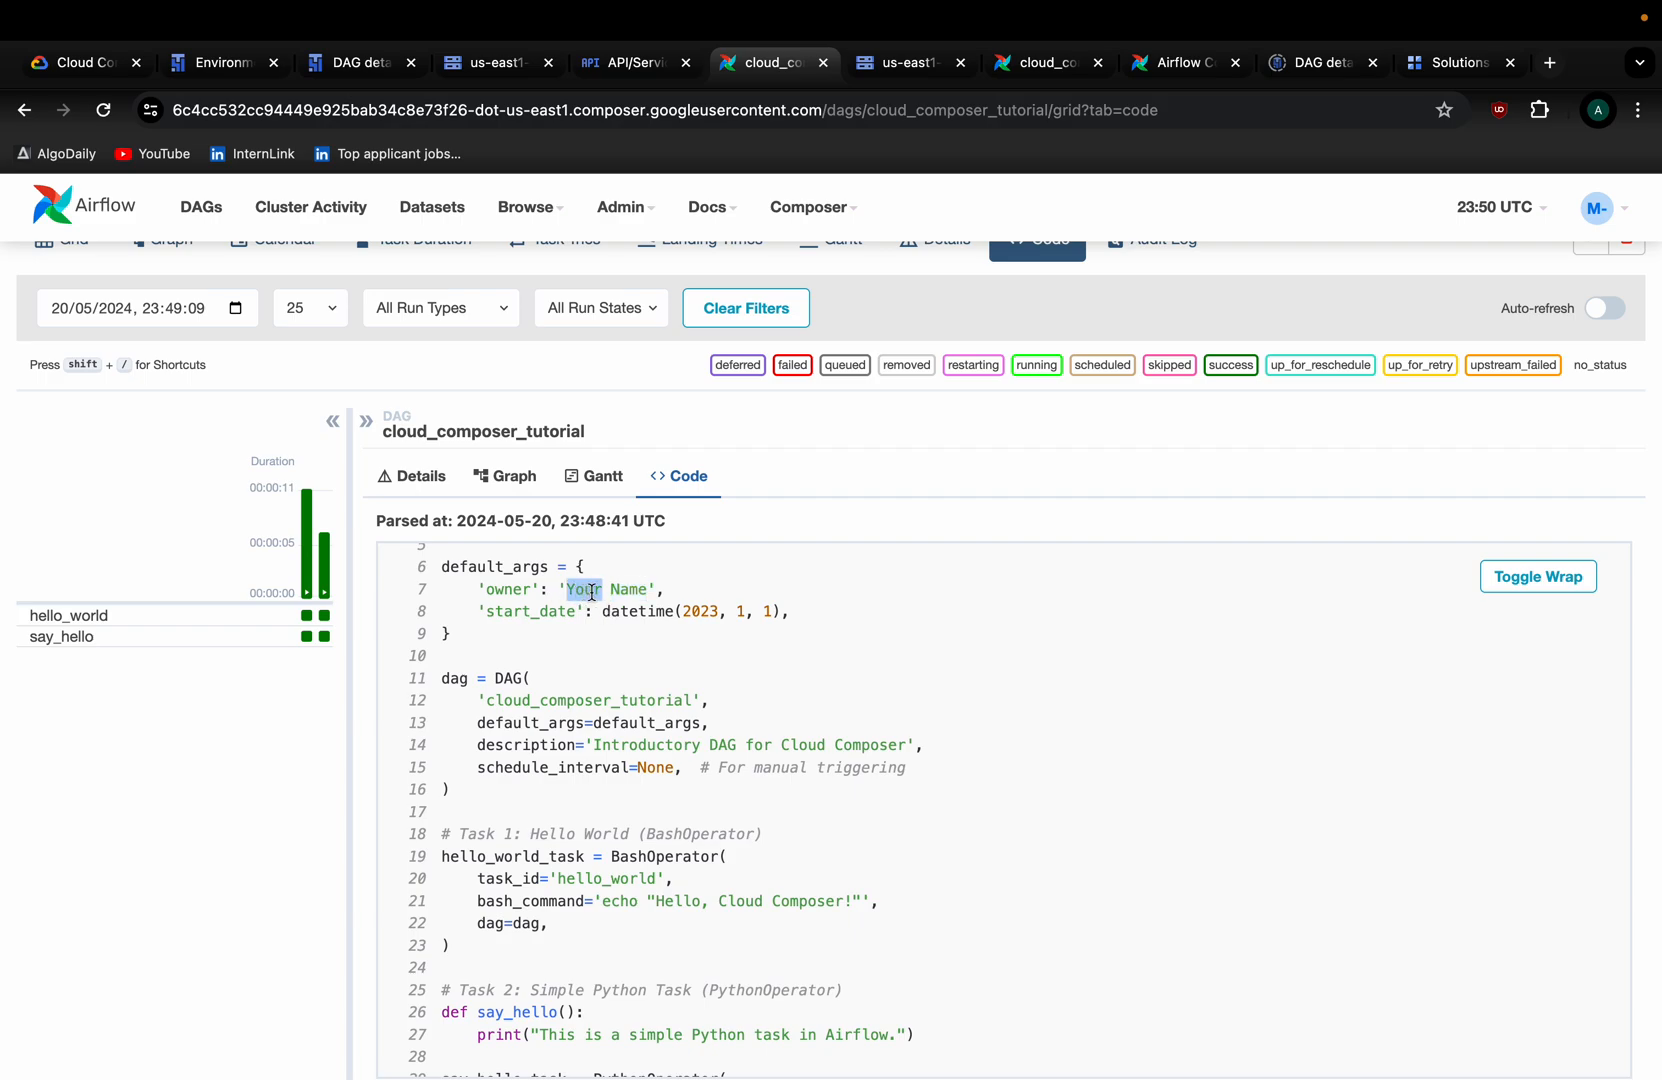
scroll(575, 640, "down", 2)
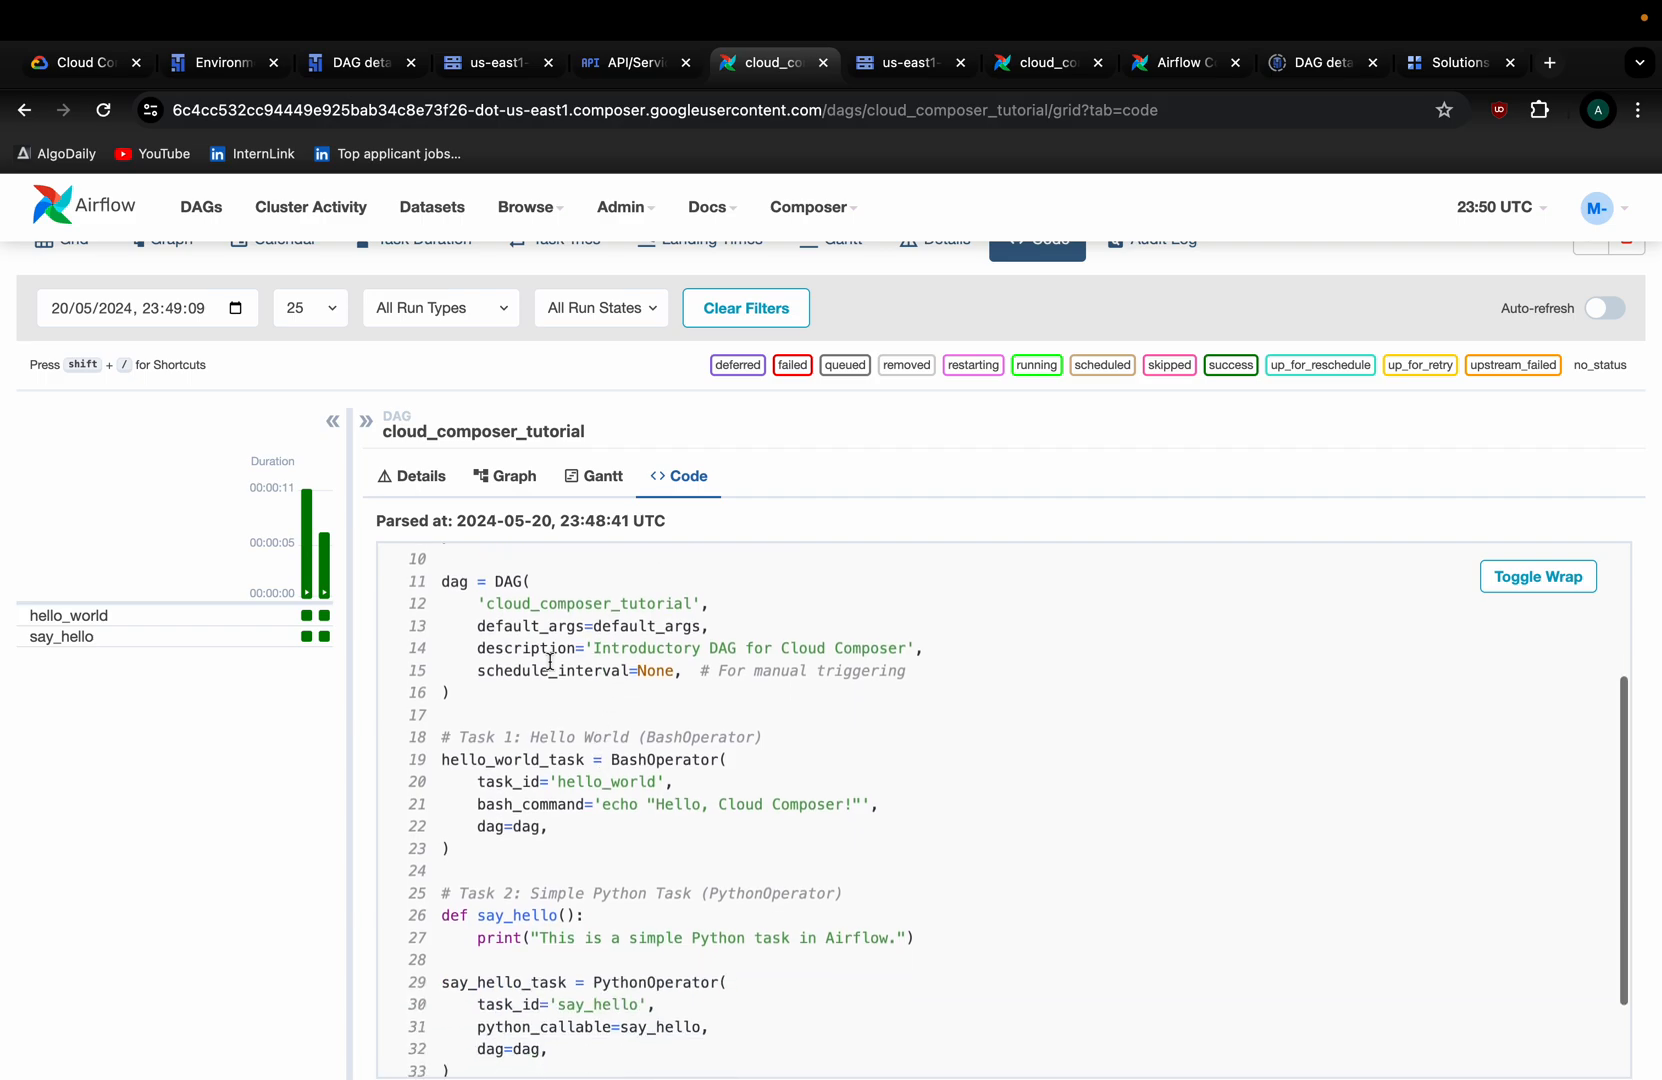
Review the DAG definition: the cloud_composer_tutorial id, its description, and hello_world_task.
left_click_drag(446, 584, 536, 596)
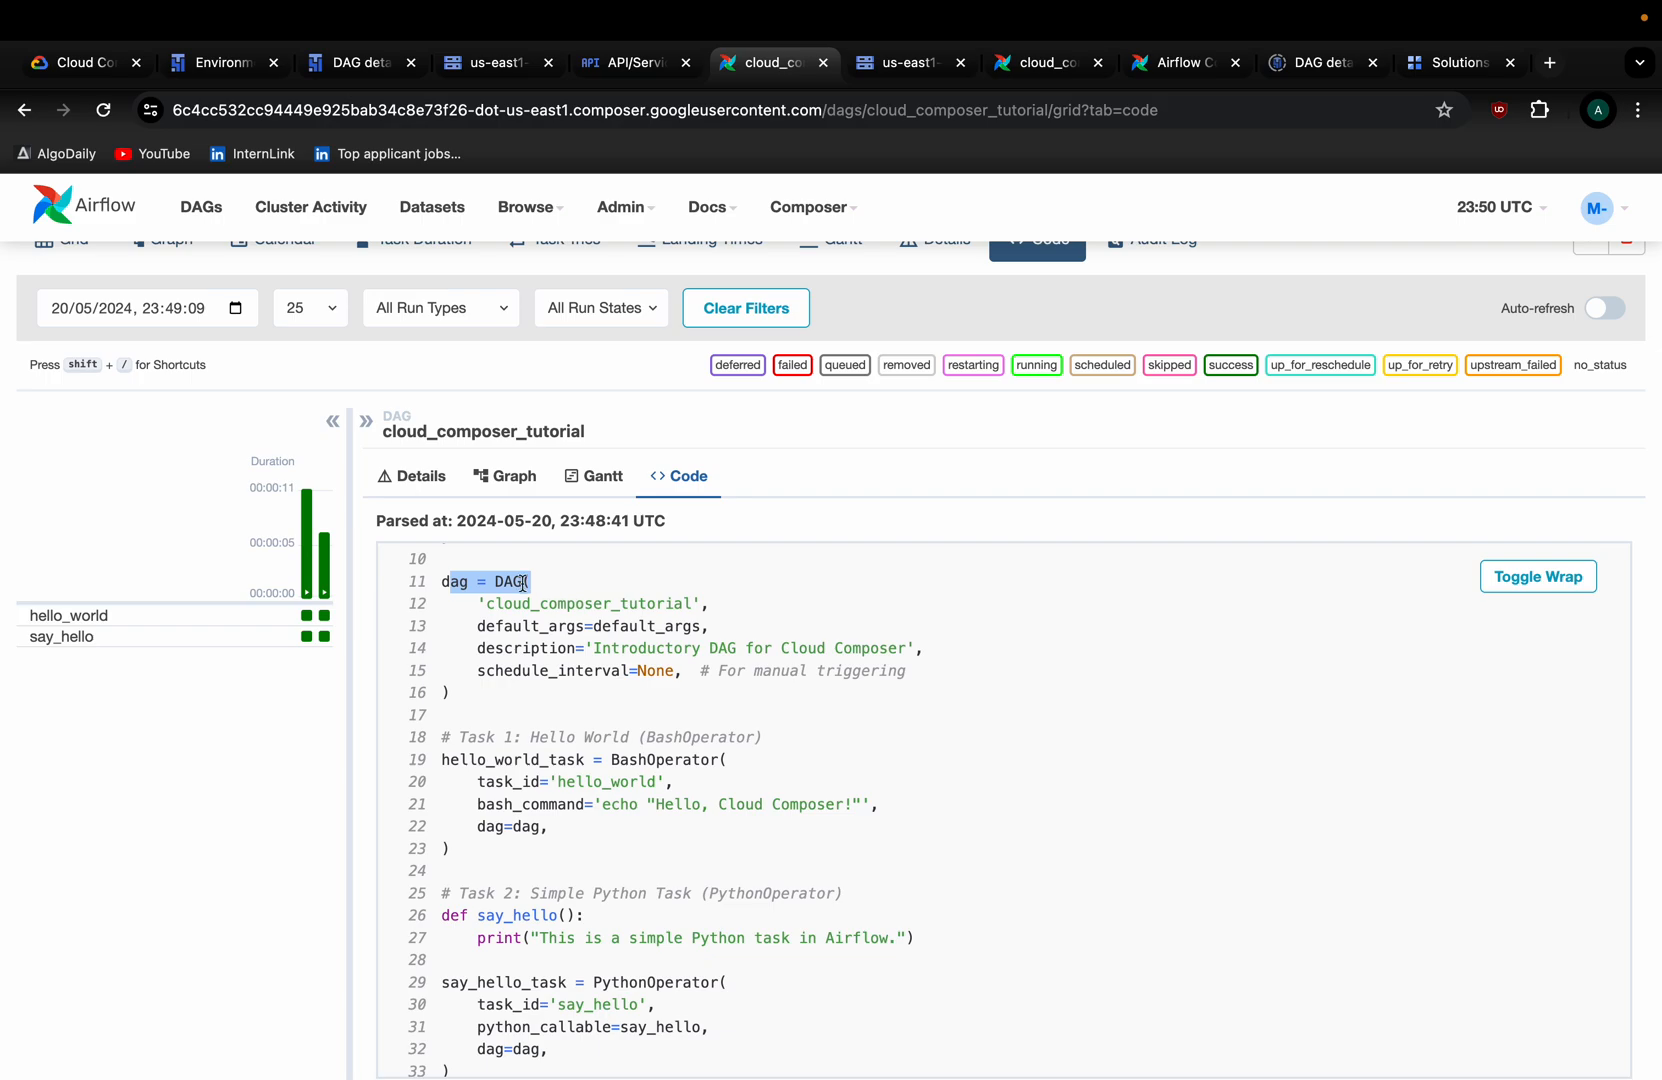
double_click(506, 581)
left_click(600, 601)
double_click(600, 601)
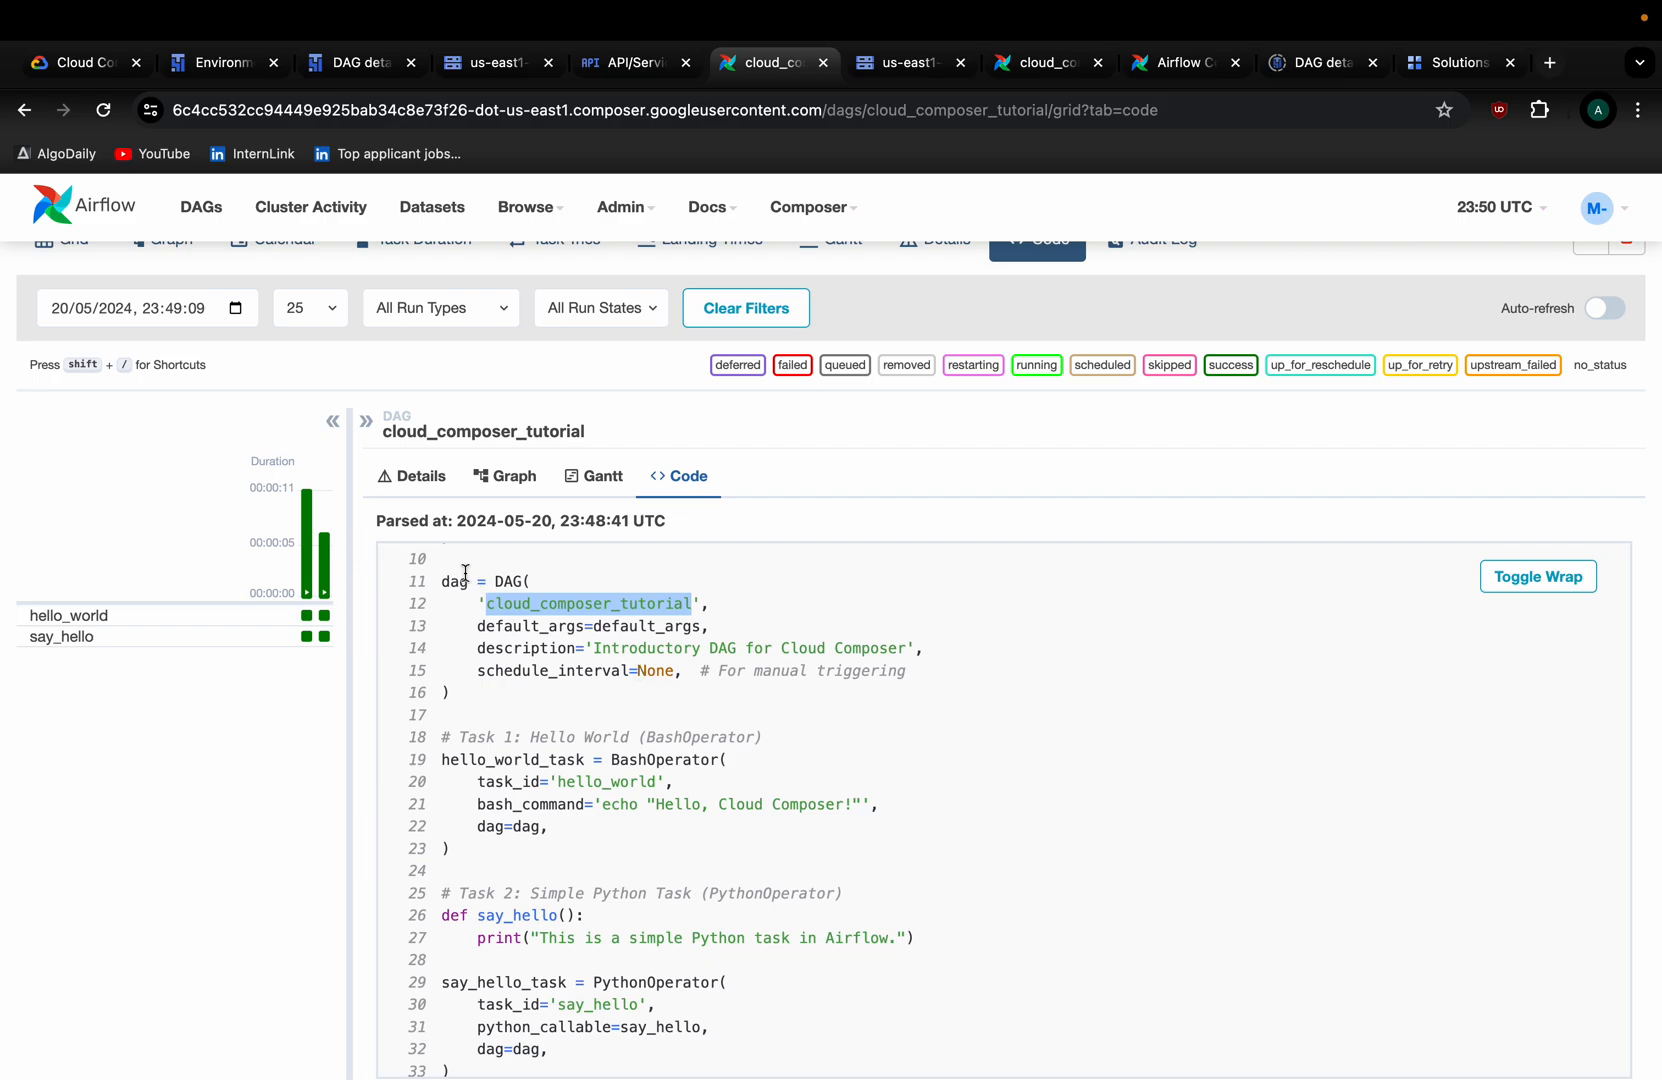
triple_click(575, 606)
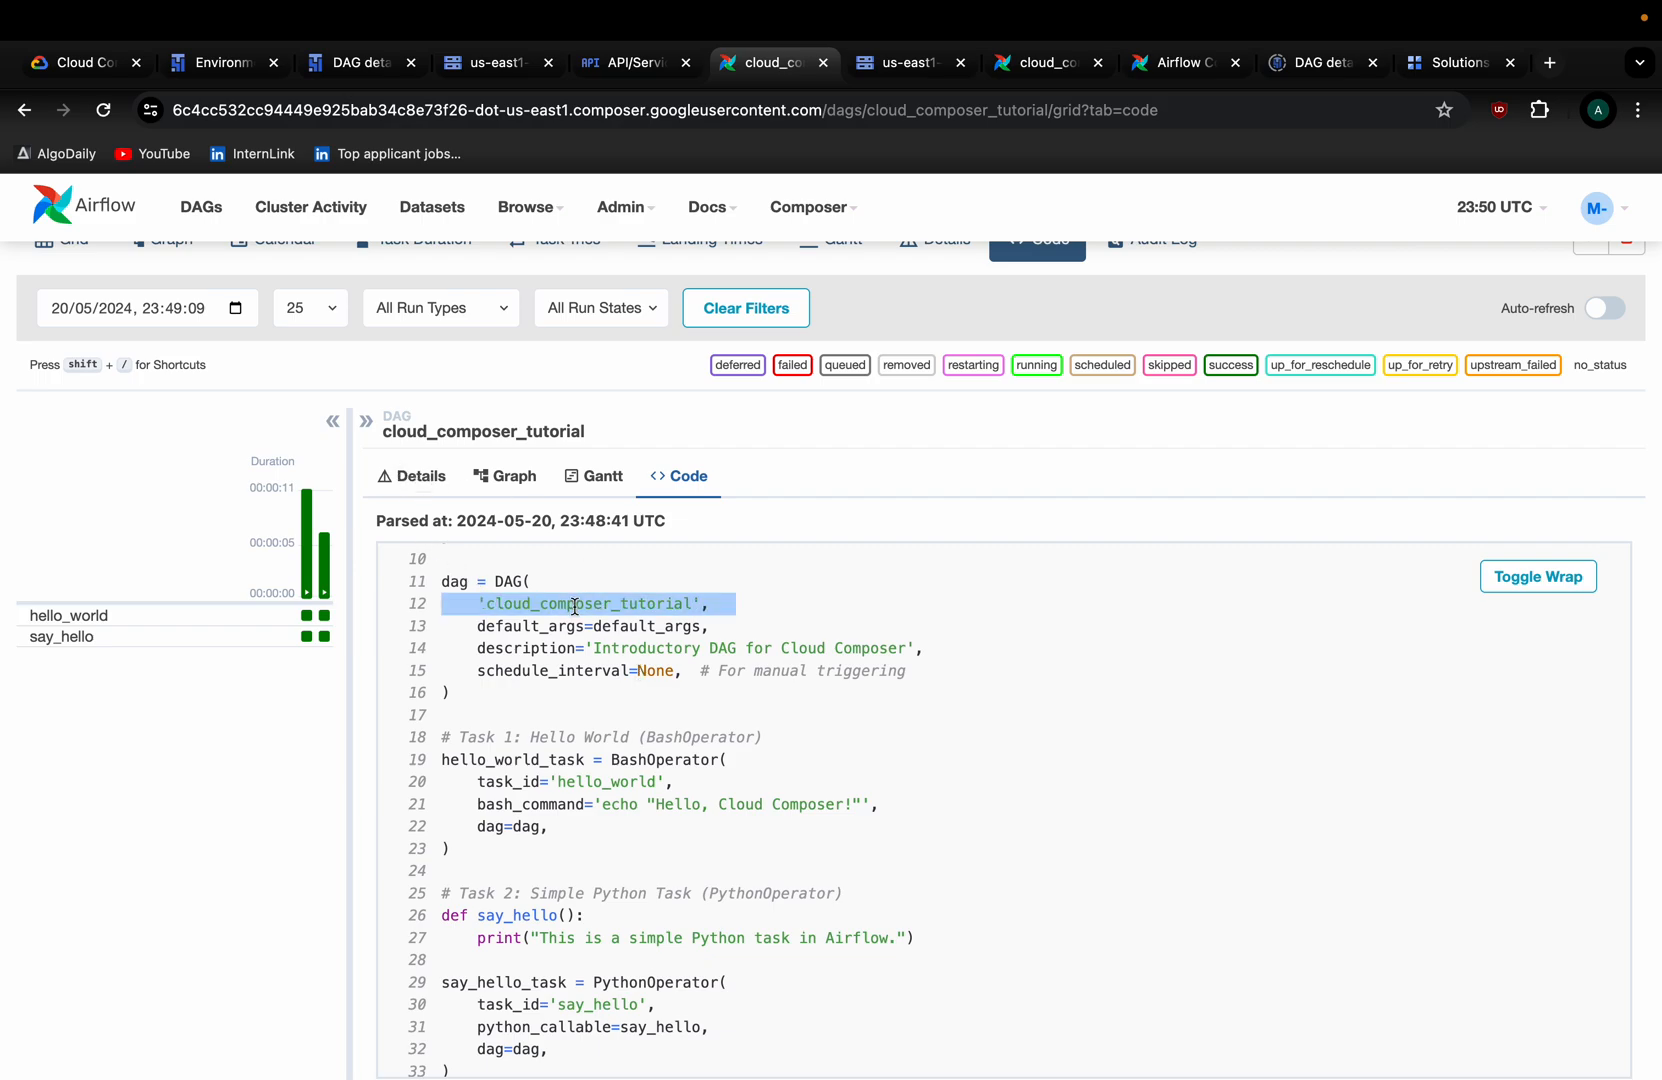
left_click_drag(474, 650, 939, 657)
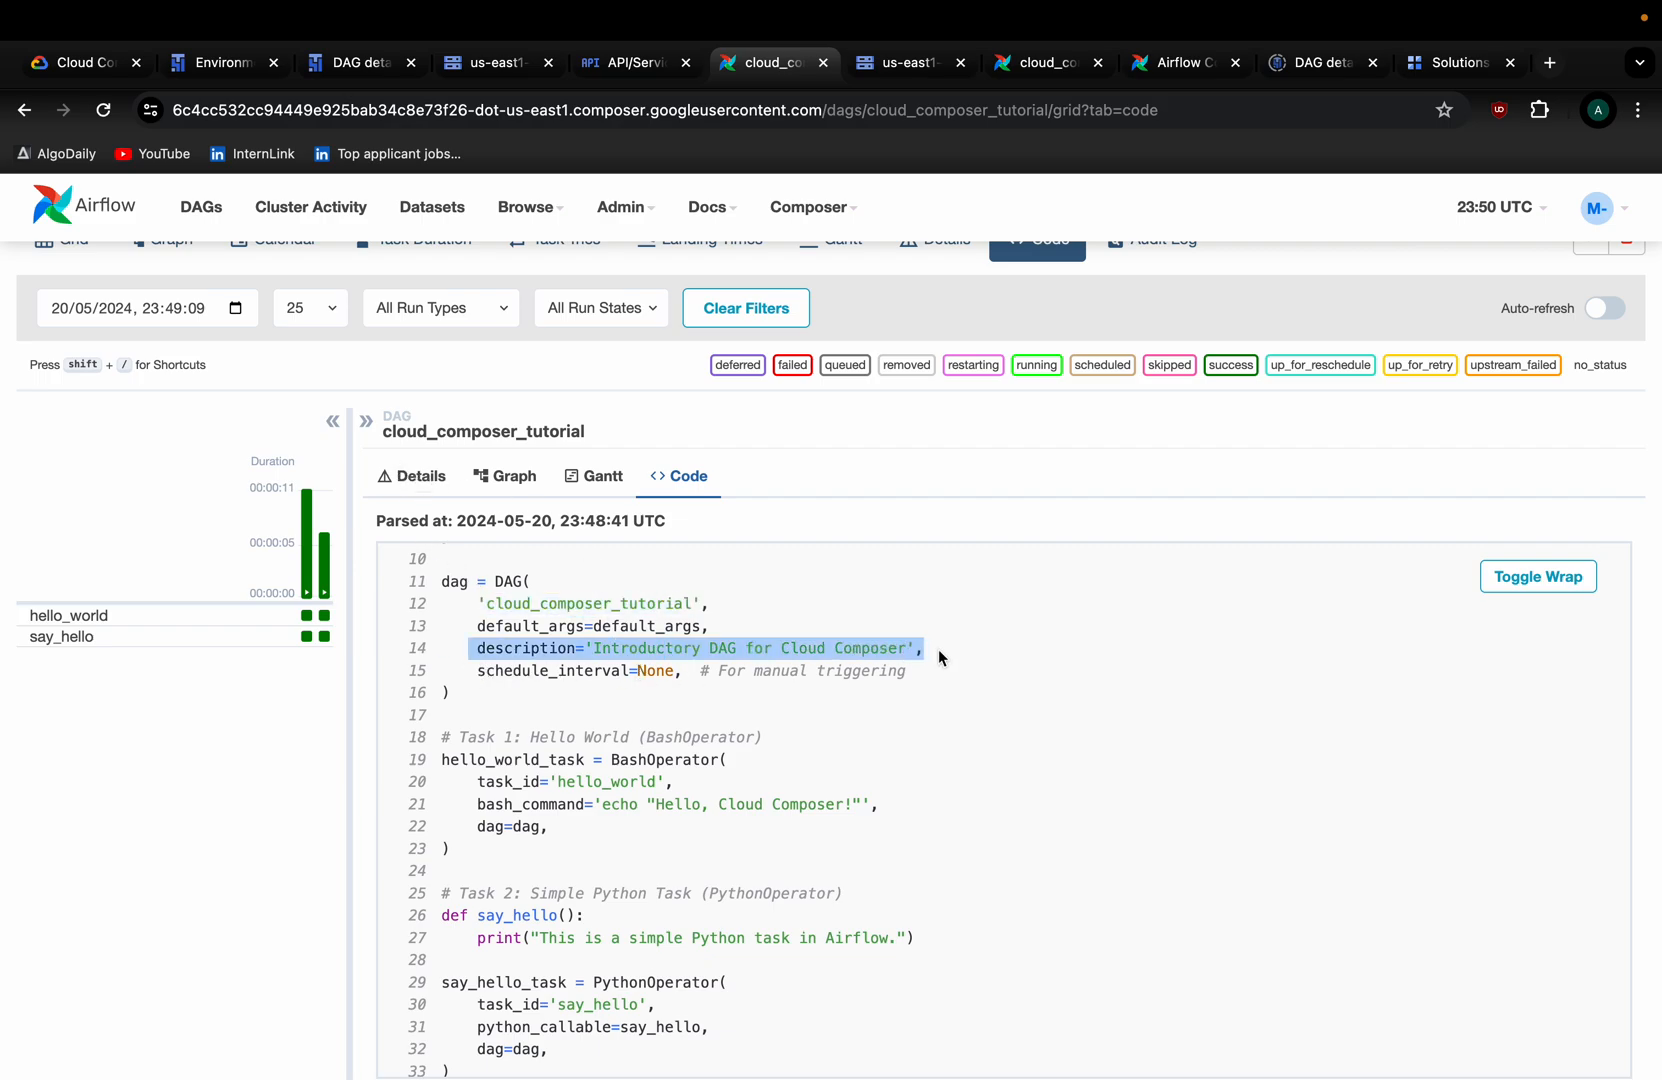
scroll(712, 700, "down", 2)
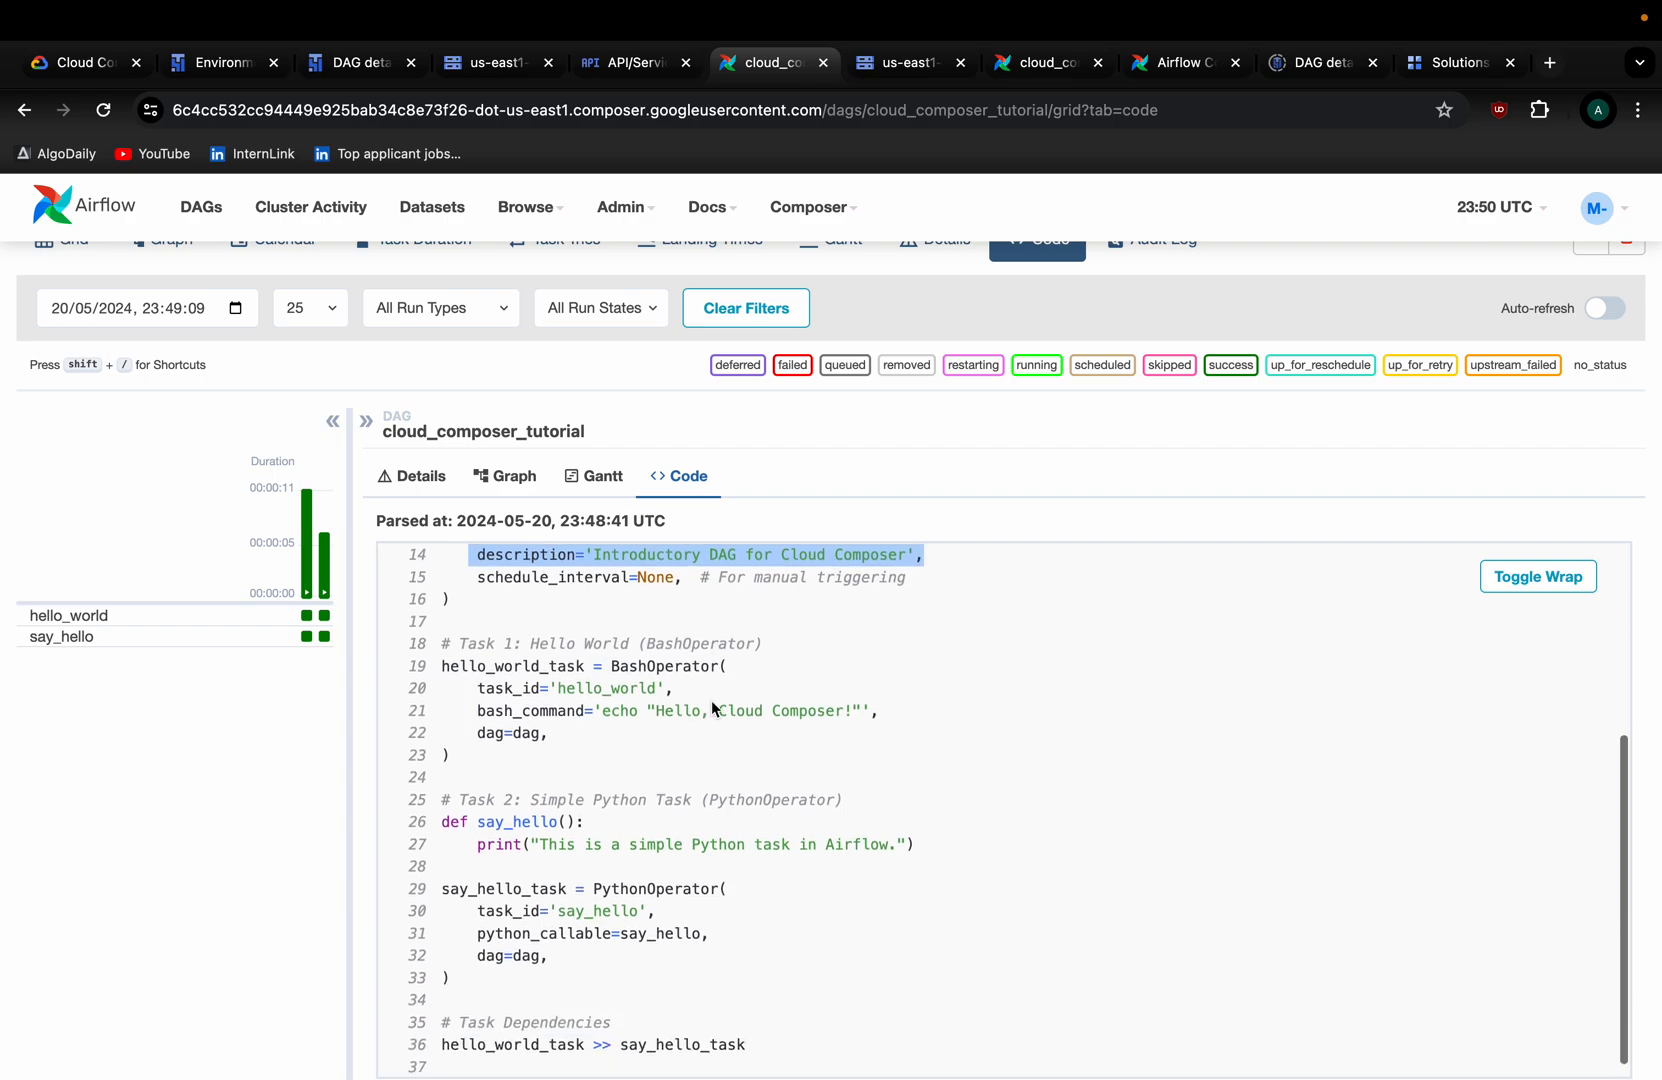
double_click(530, 667)
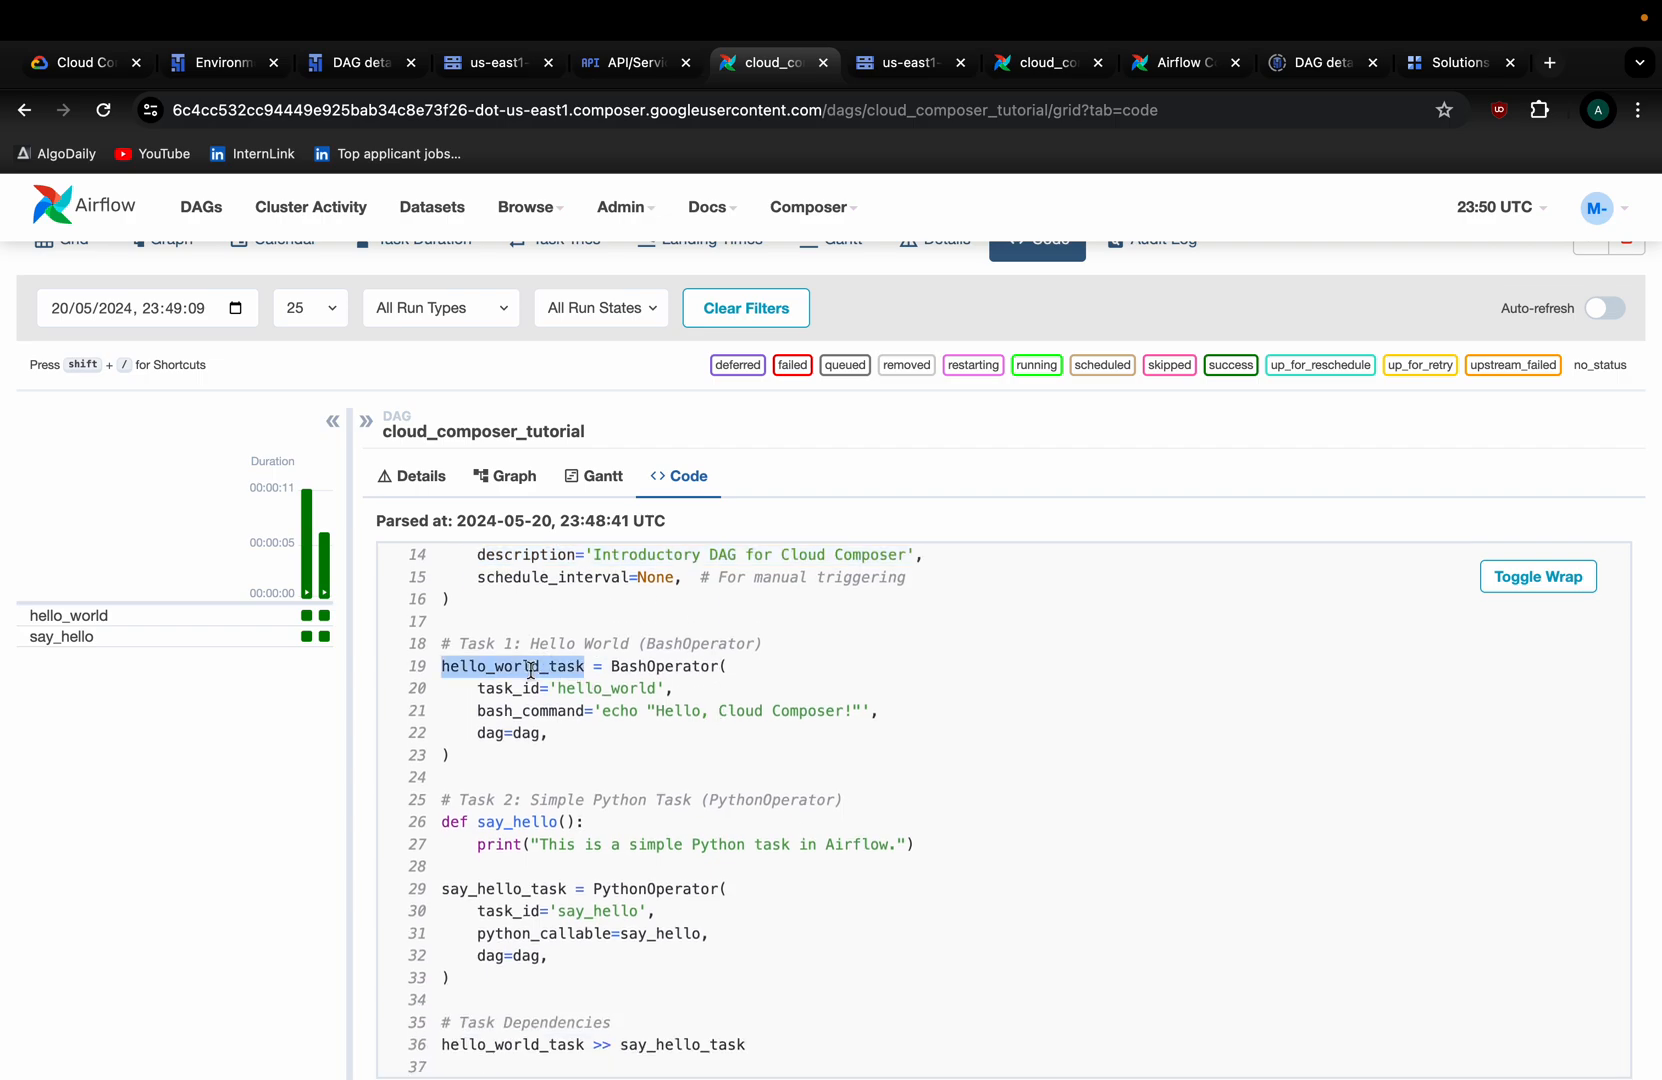
Review the say_hello task, which uses PythonOperator.
scroll(560, 800, "down", 3)
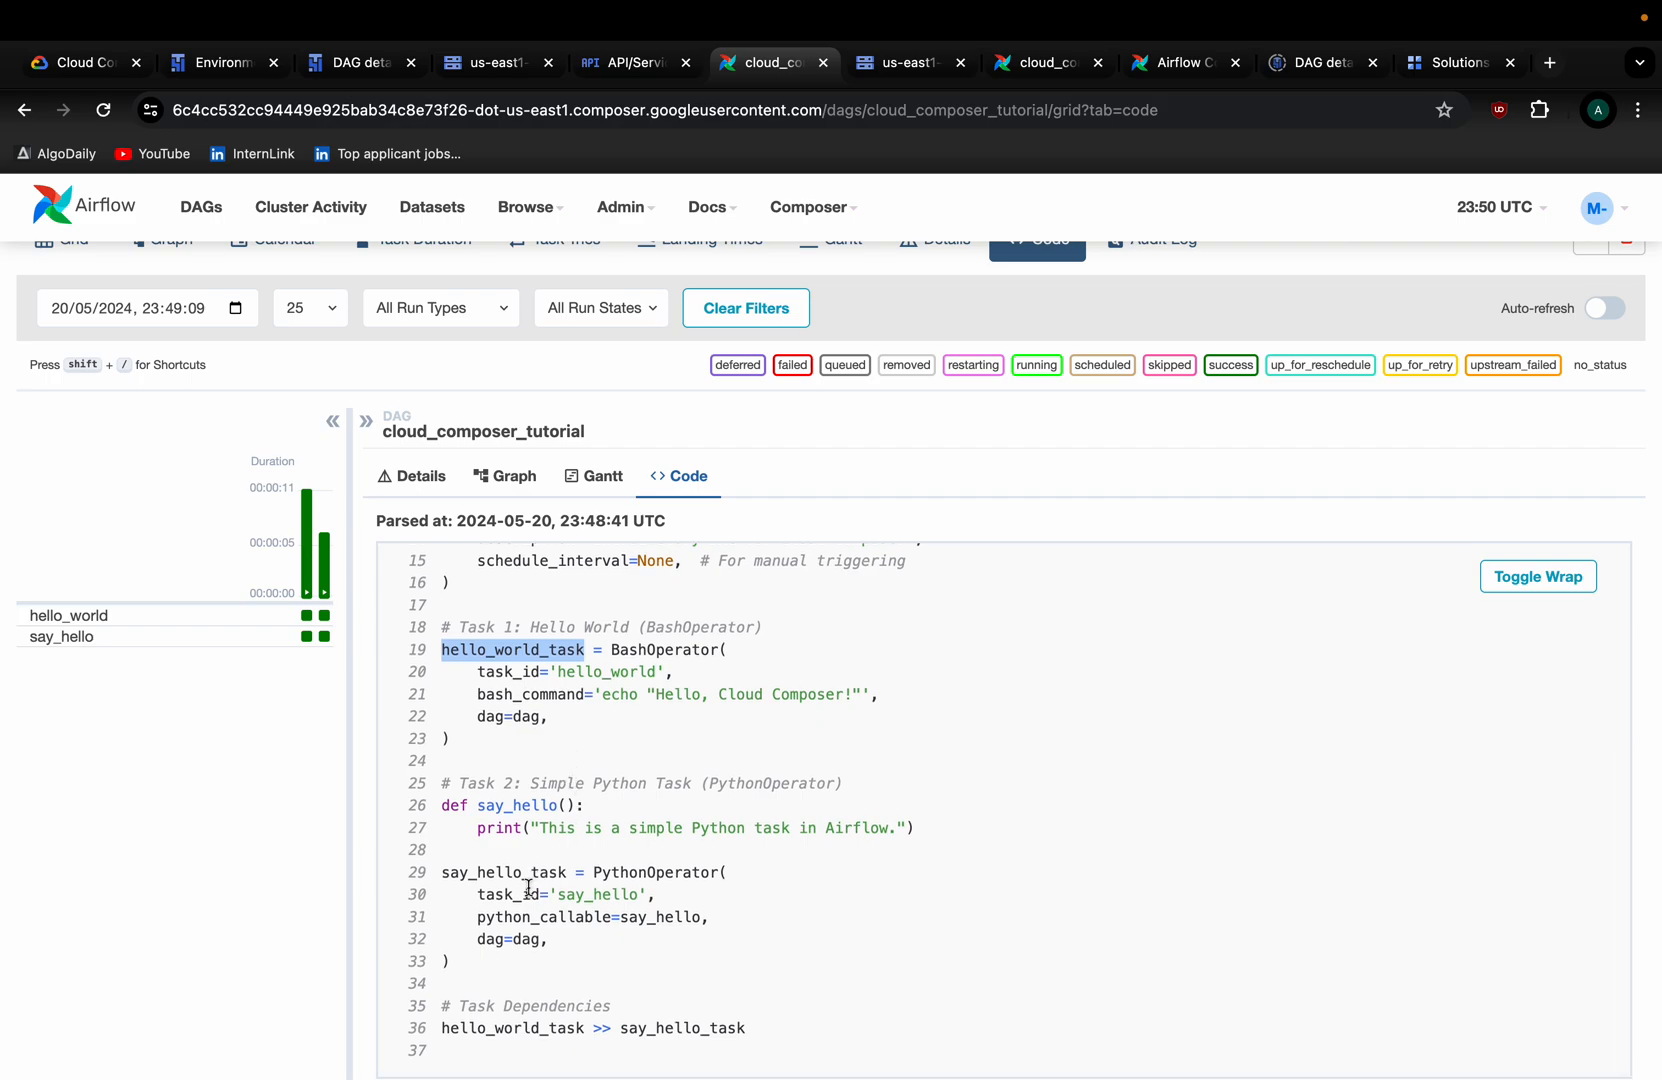
scroll(536, 882, "up", 3)
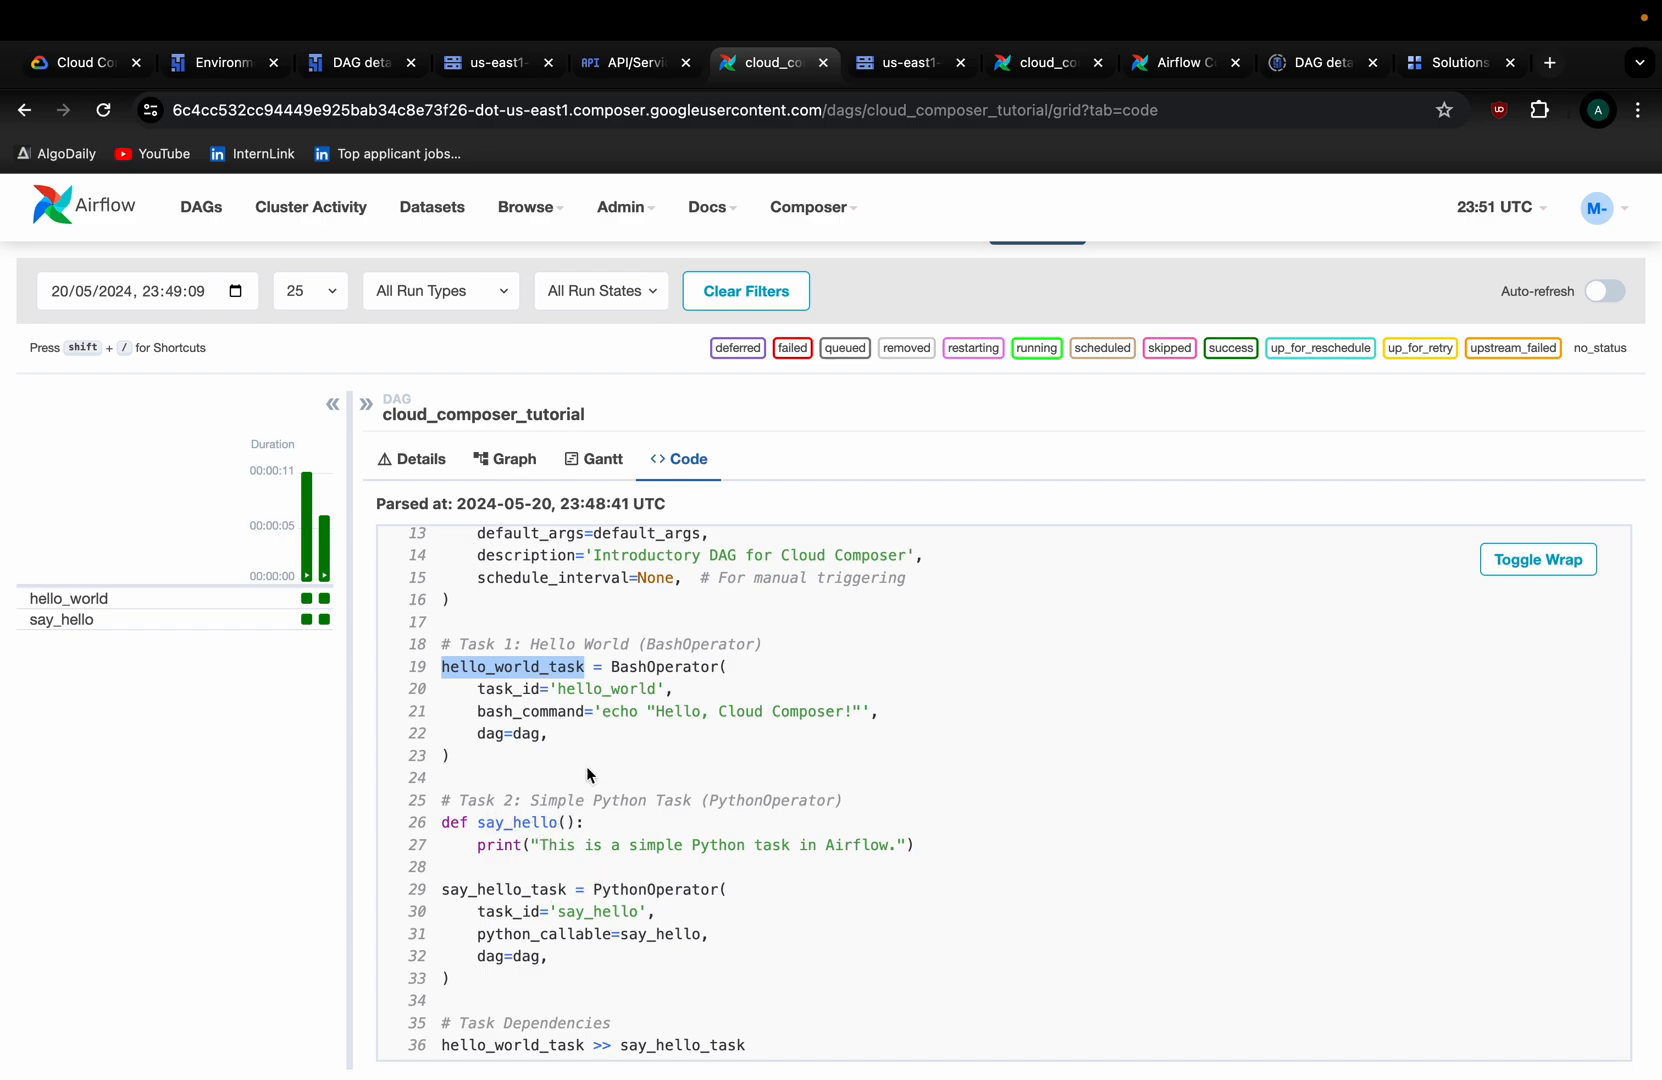
scroll(579, 710, "up", 2)
scroll(579, 718, "down", 2)
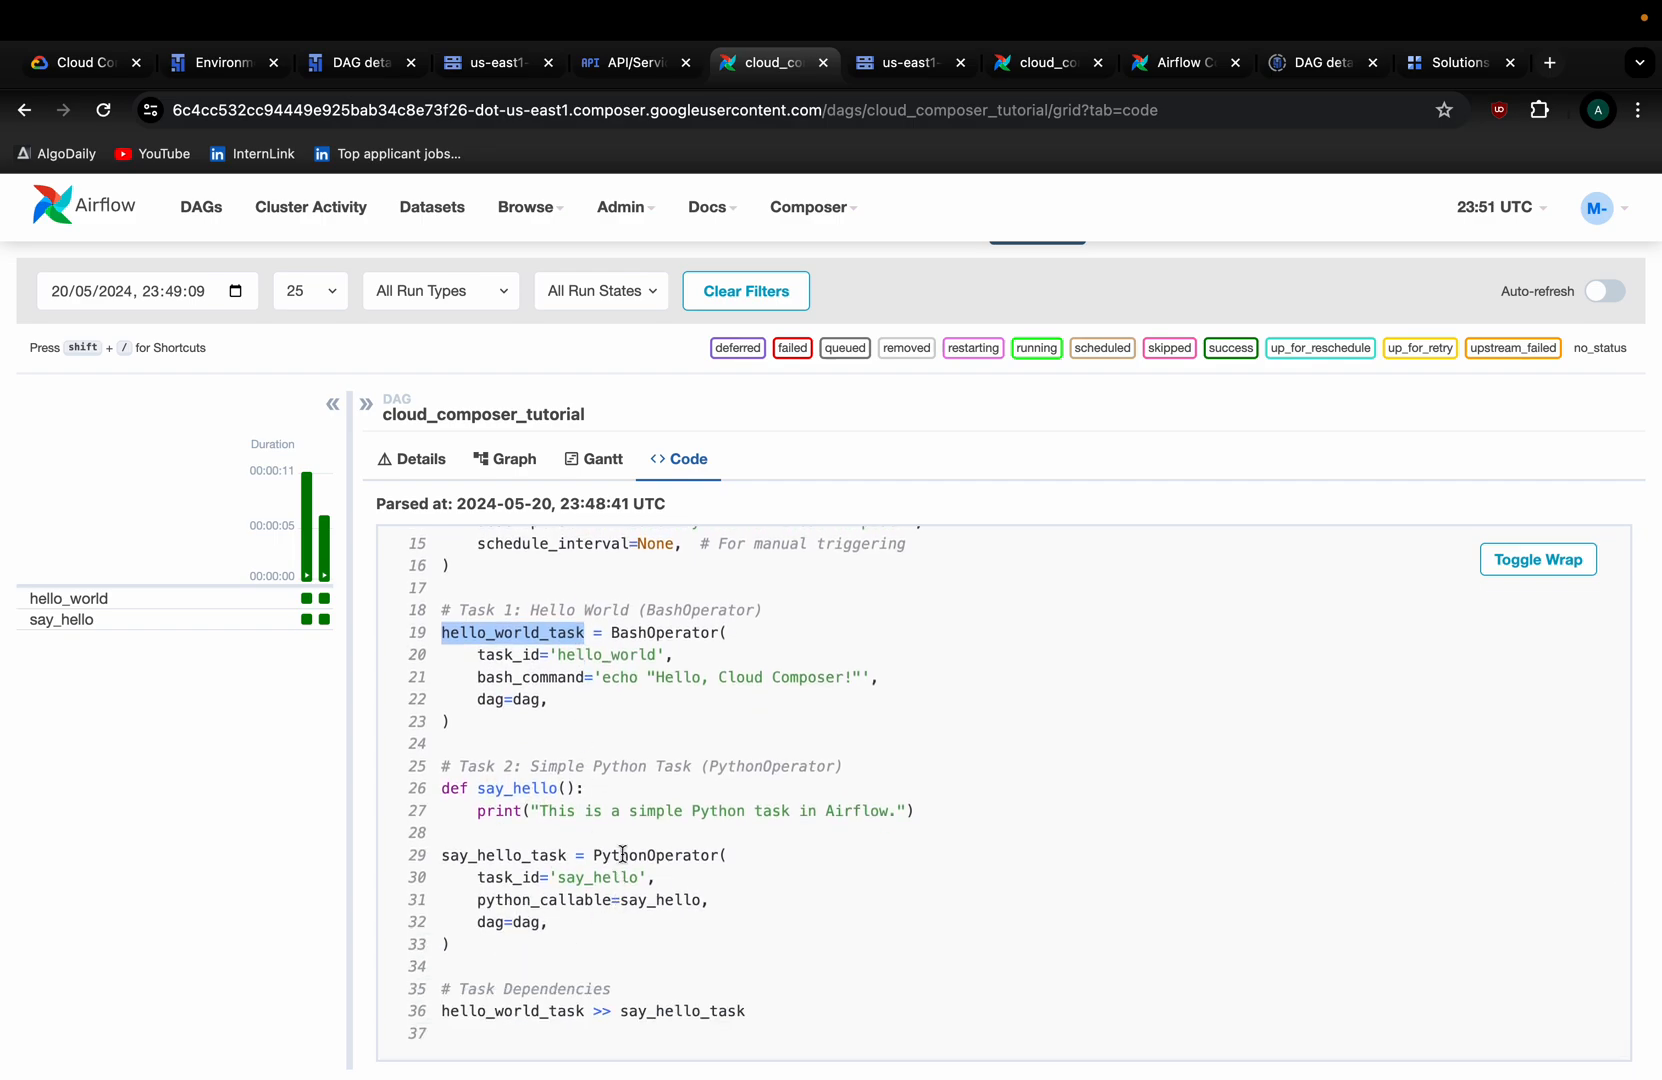
double_click(628, 855)
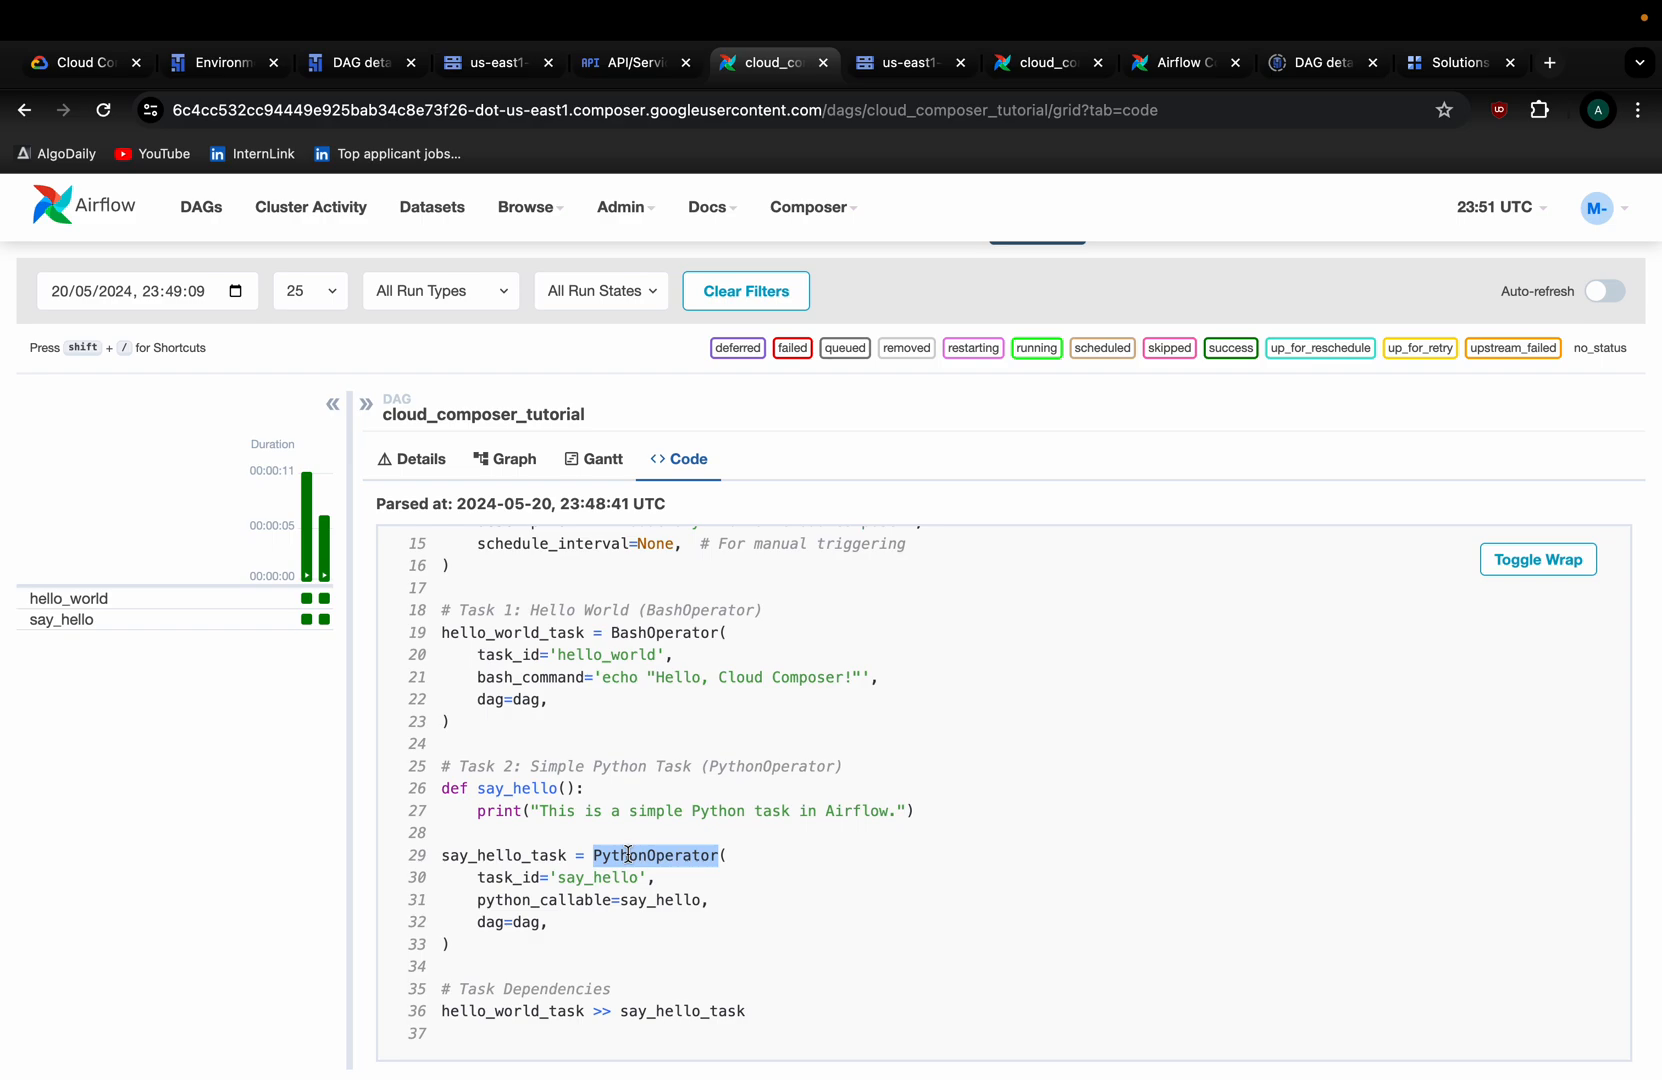
scroll(570, 965, "down", 1)
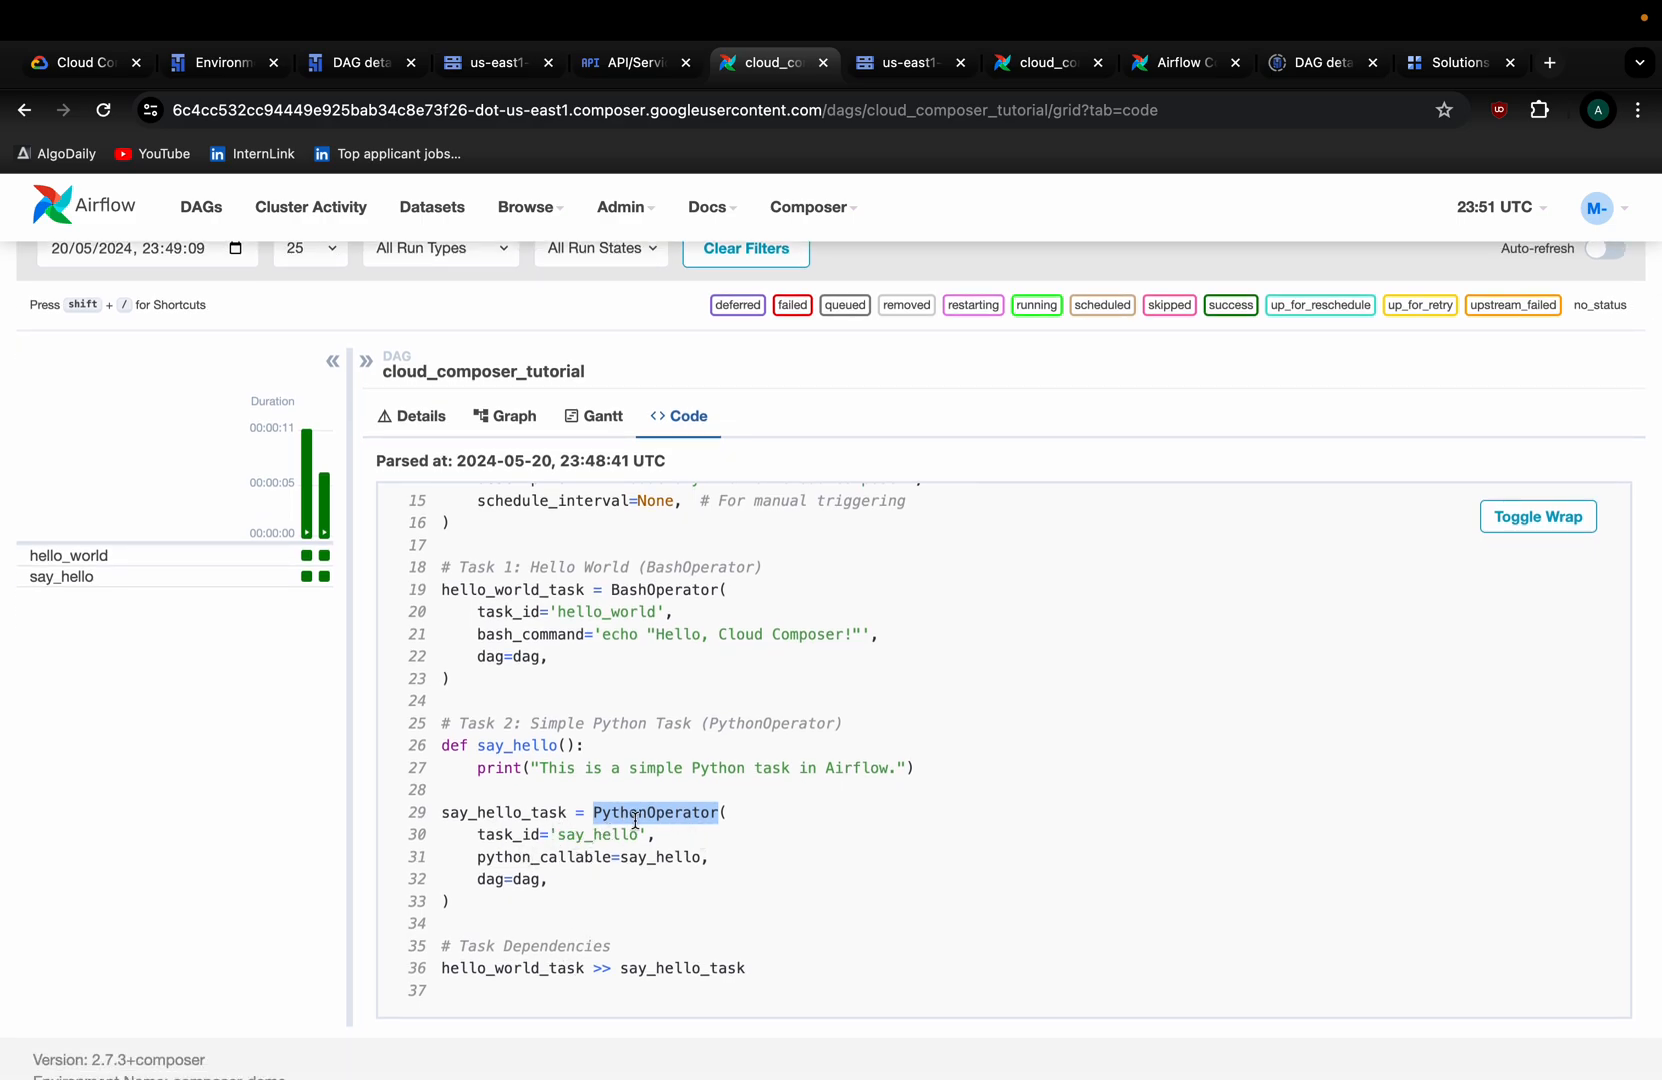
left_click(601, 848)
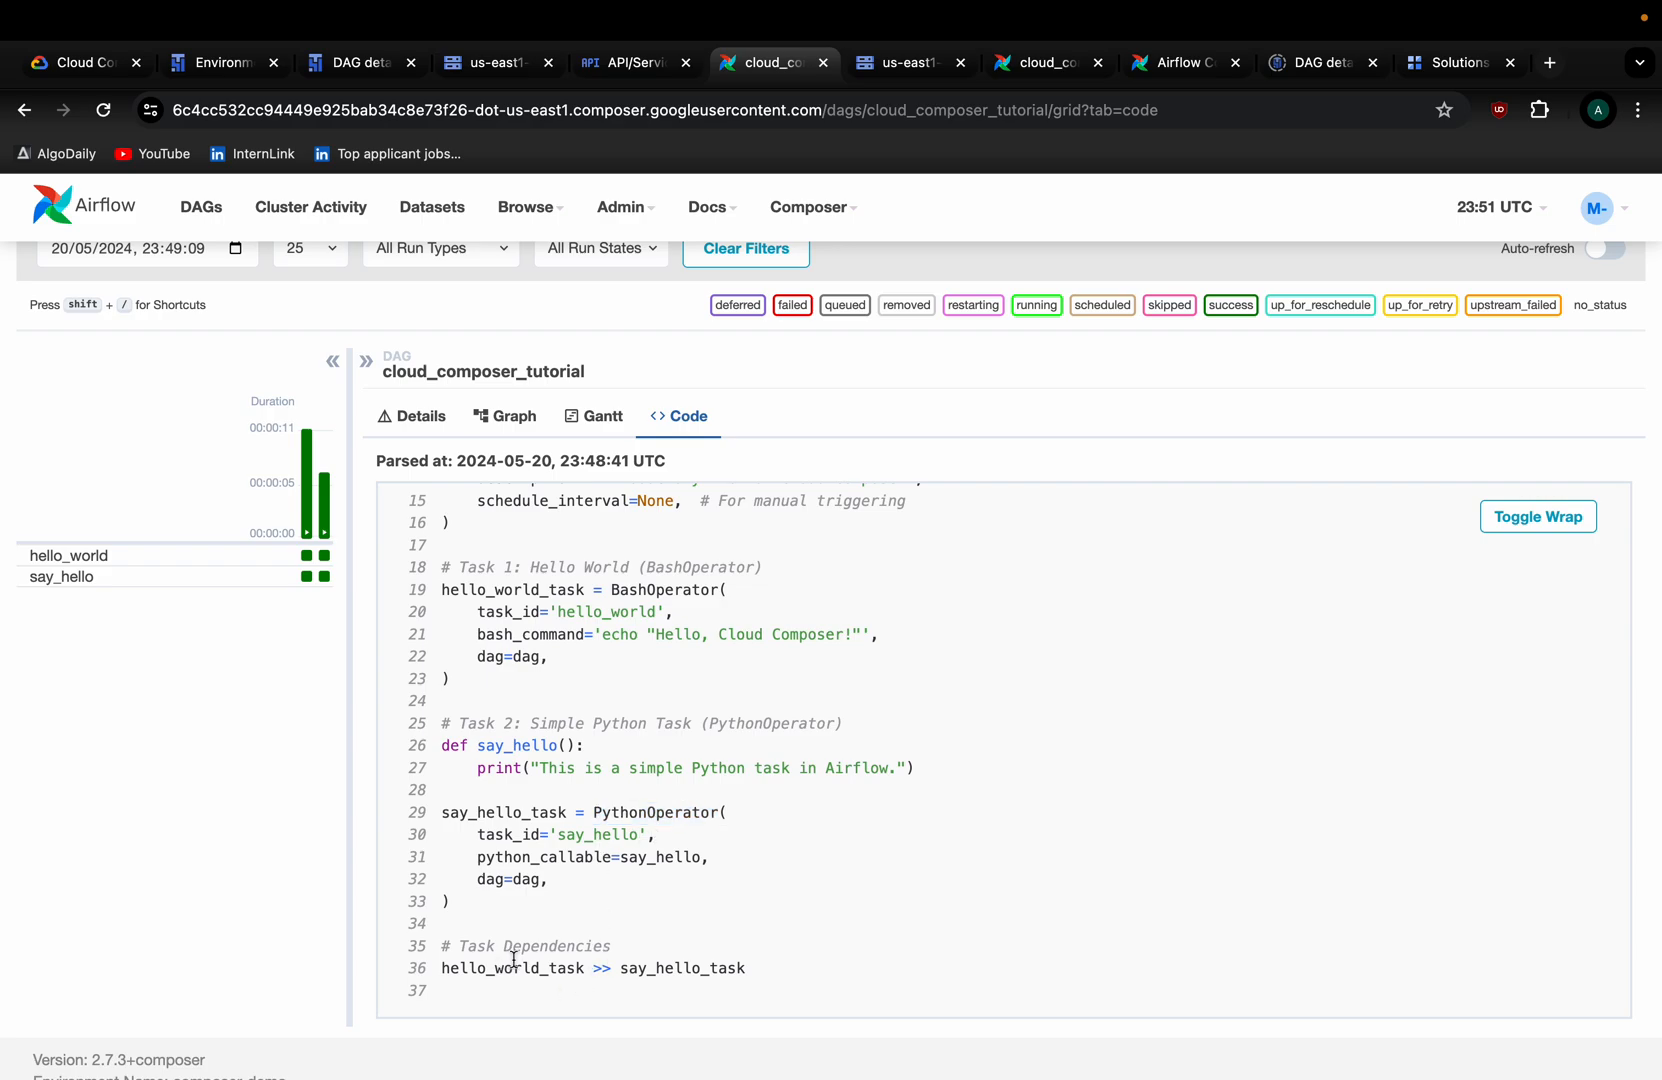
Inspect the dependency line linking hello_world_task to say_hello_task, then show the DAG graph.
left_click_drag(748, 968, 445, 968)
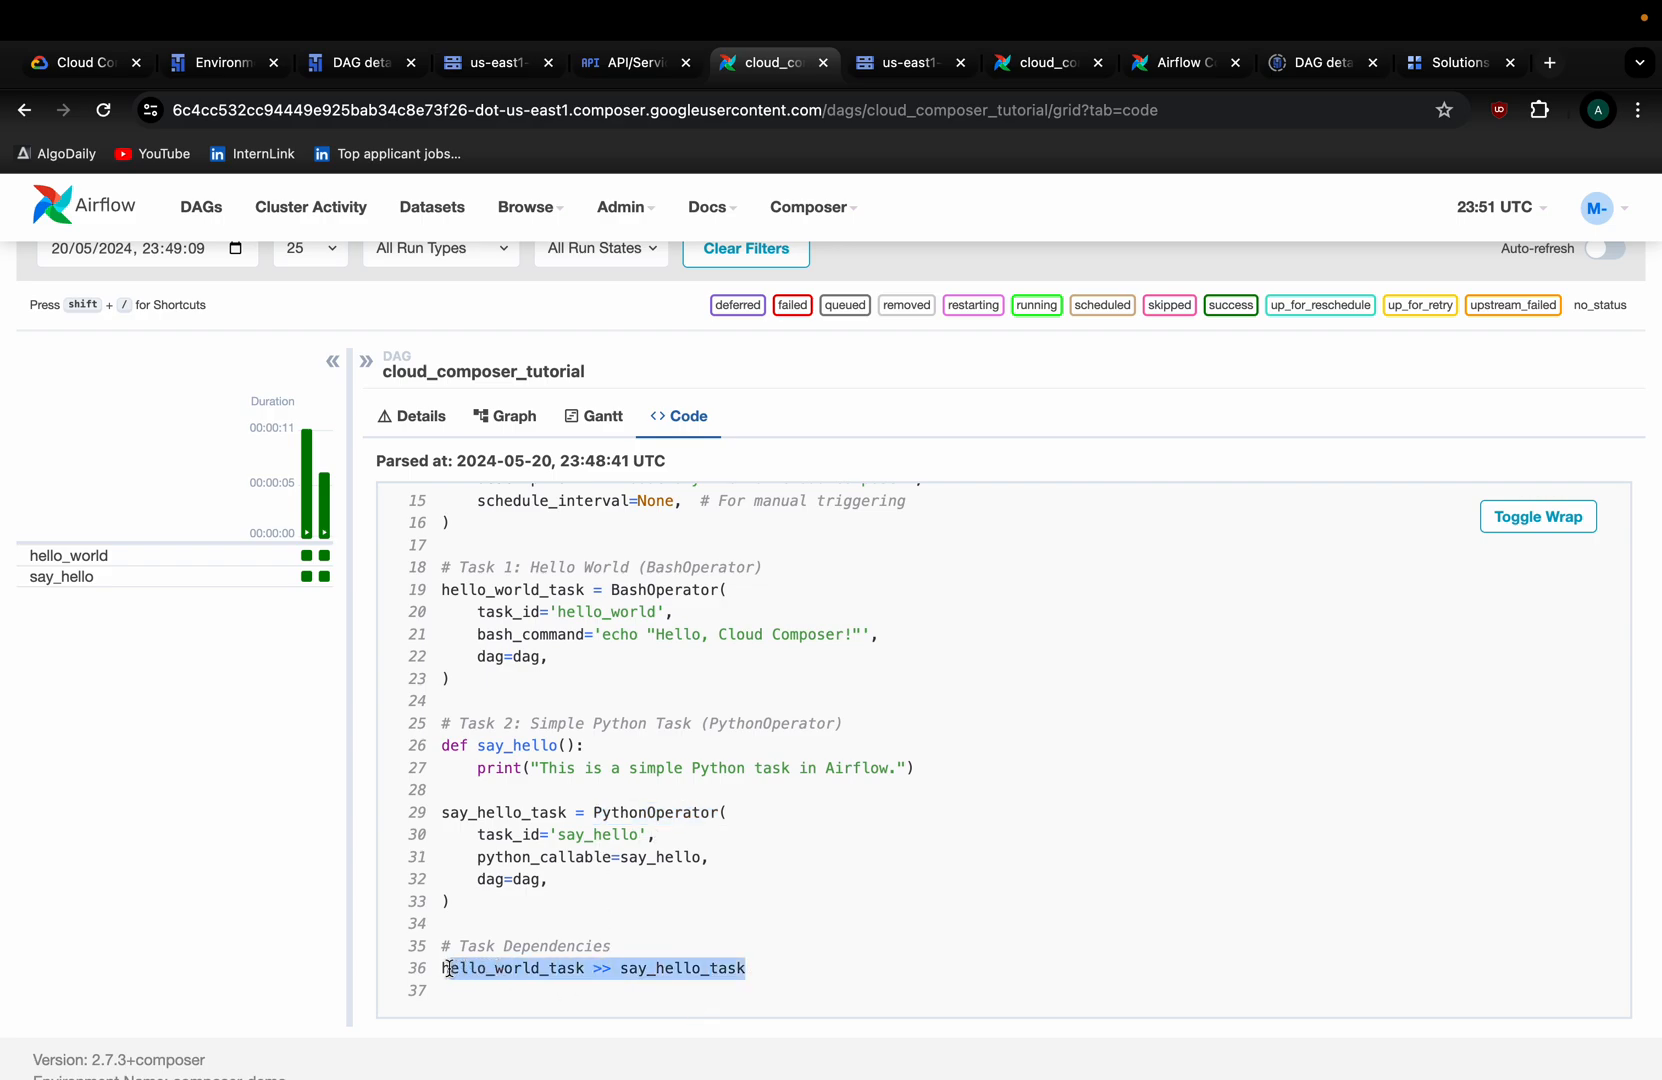
double_click(500, 968)
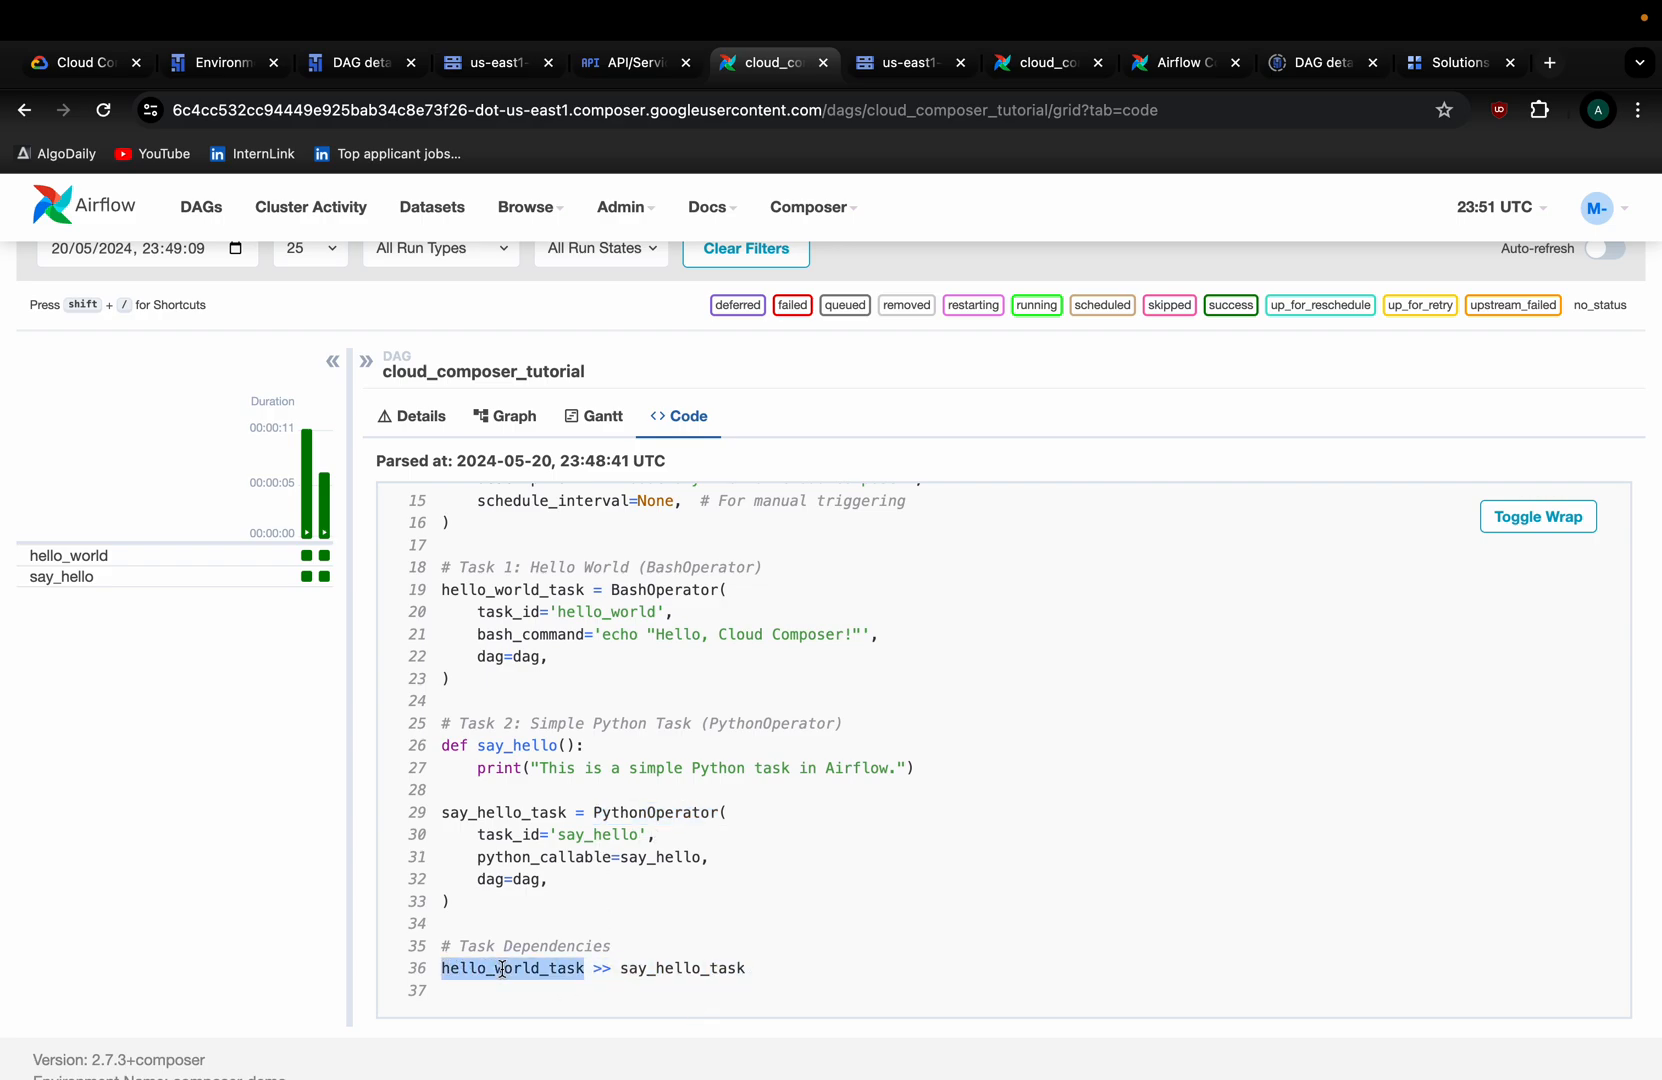
double_click(672, 967)
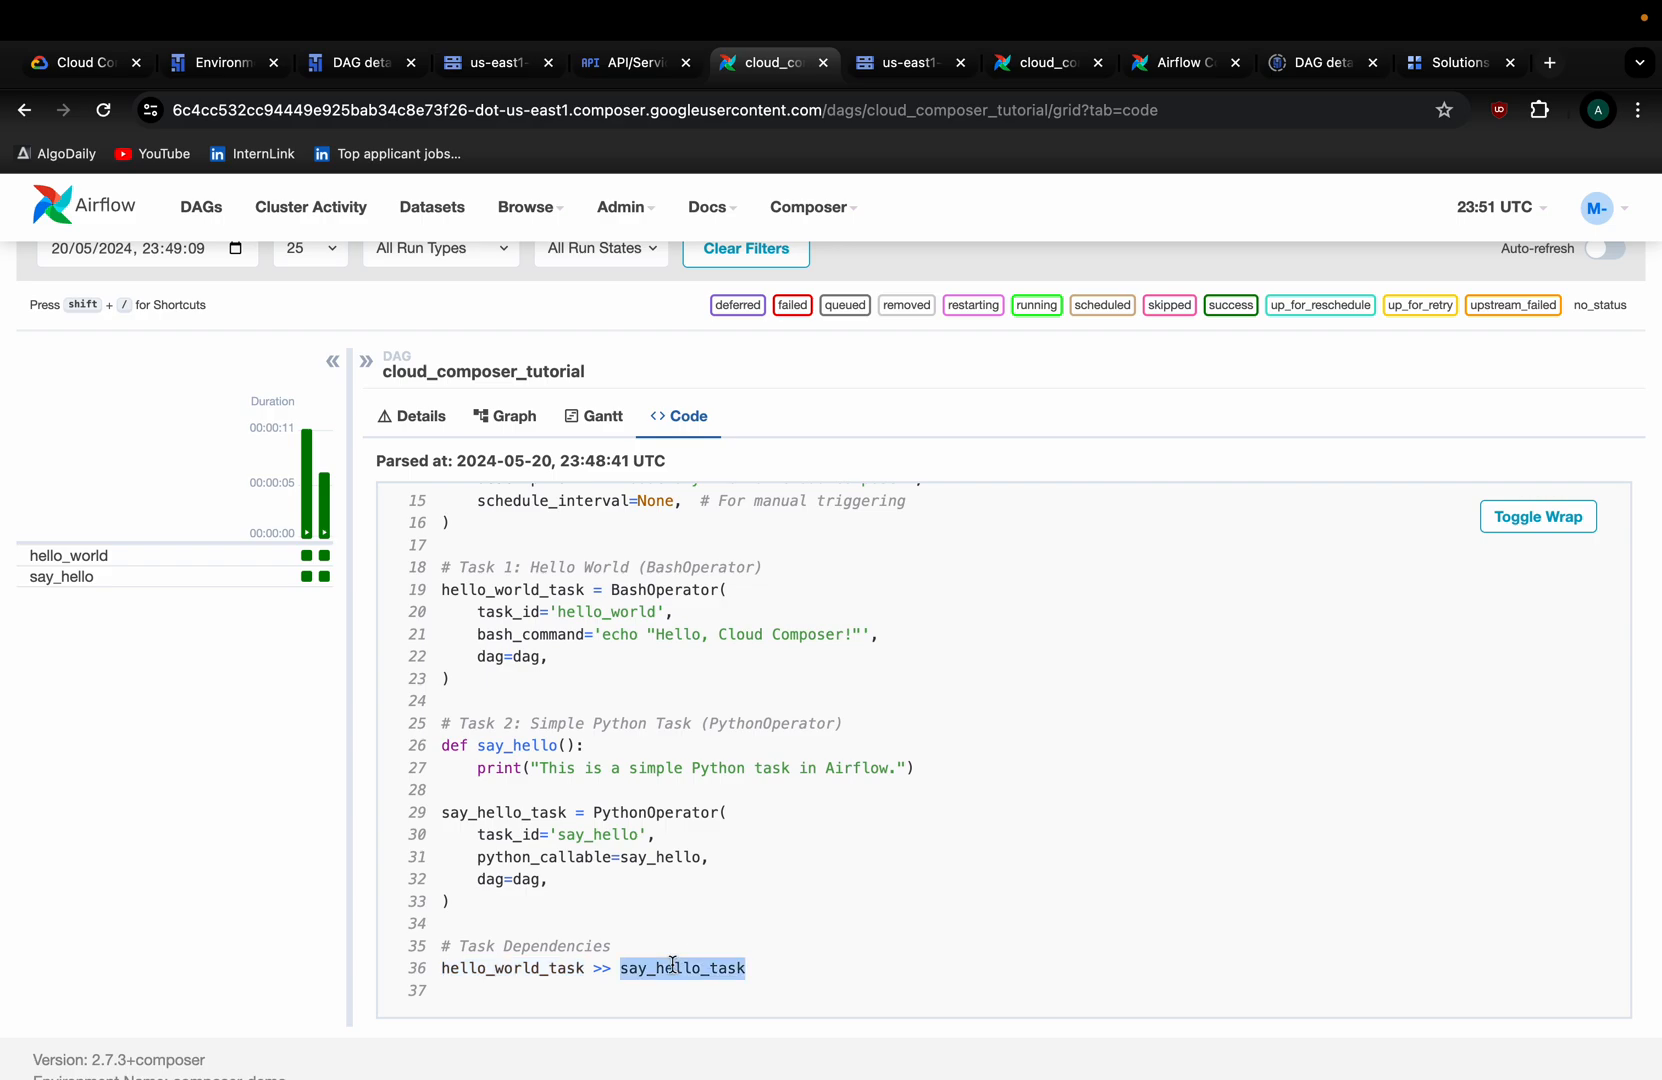
scroll(676, 738, "up", 5)
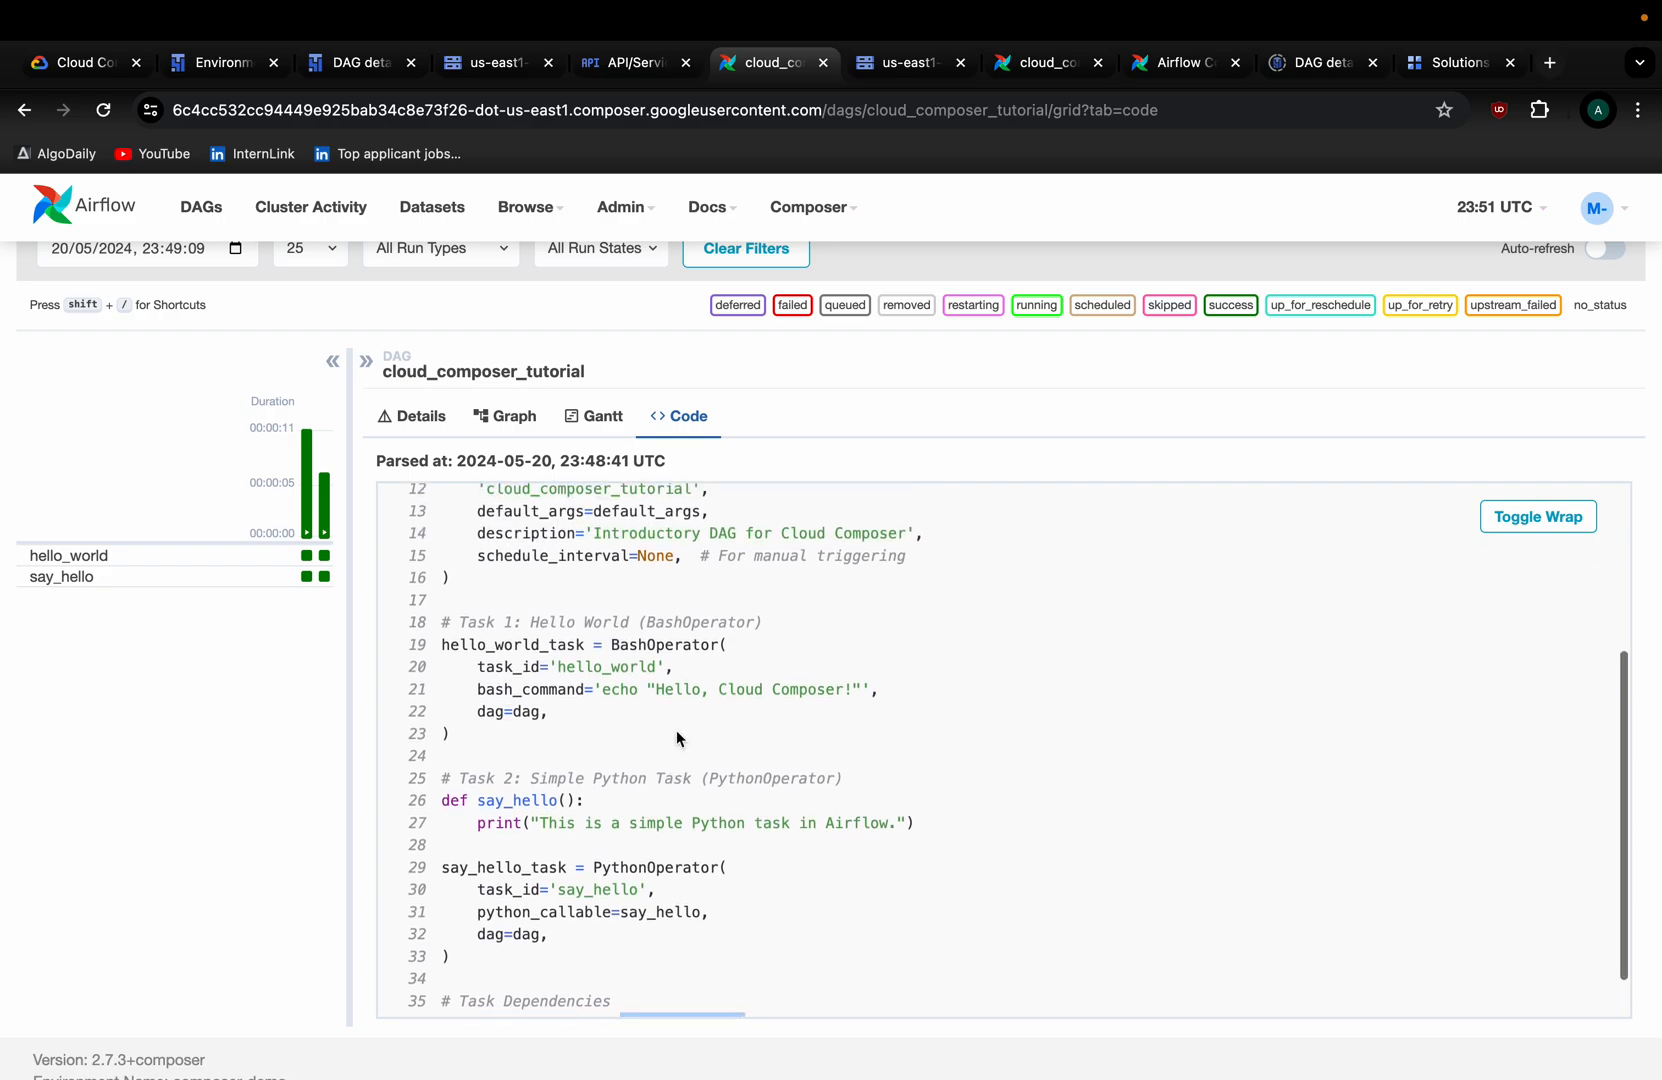
scroll(676, 738, "down", 5)
scroll(676, 729, "up", 5)
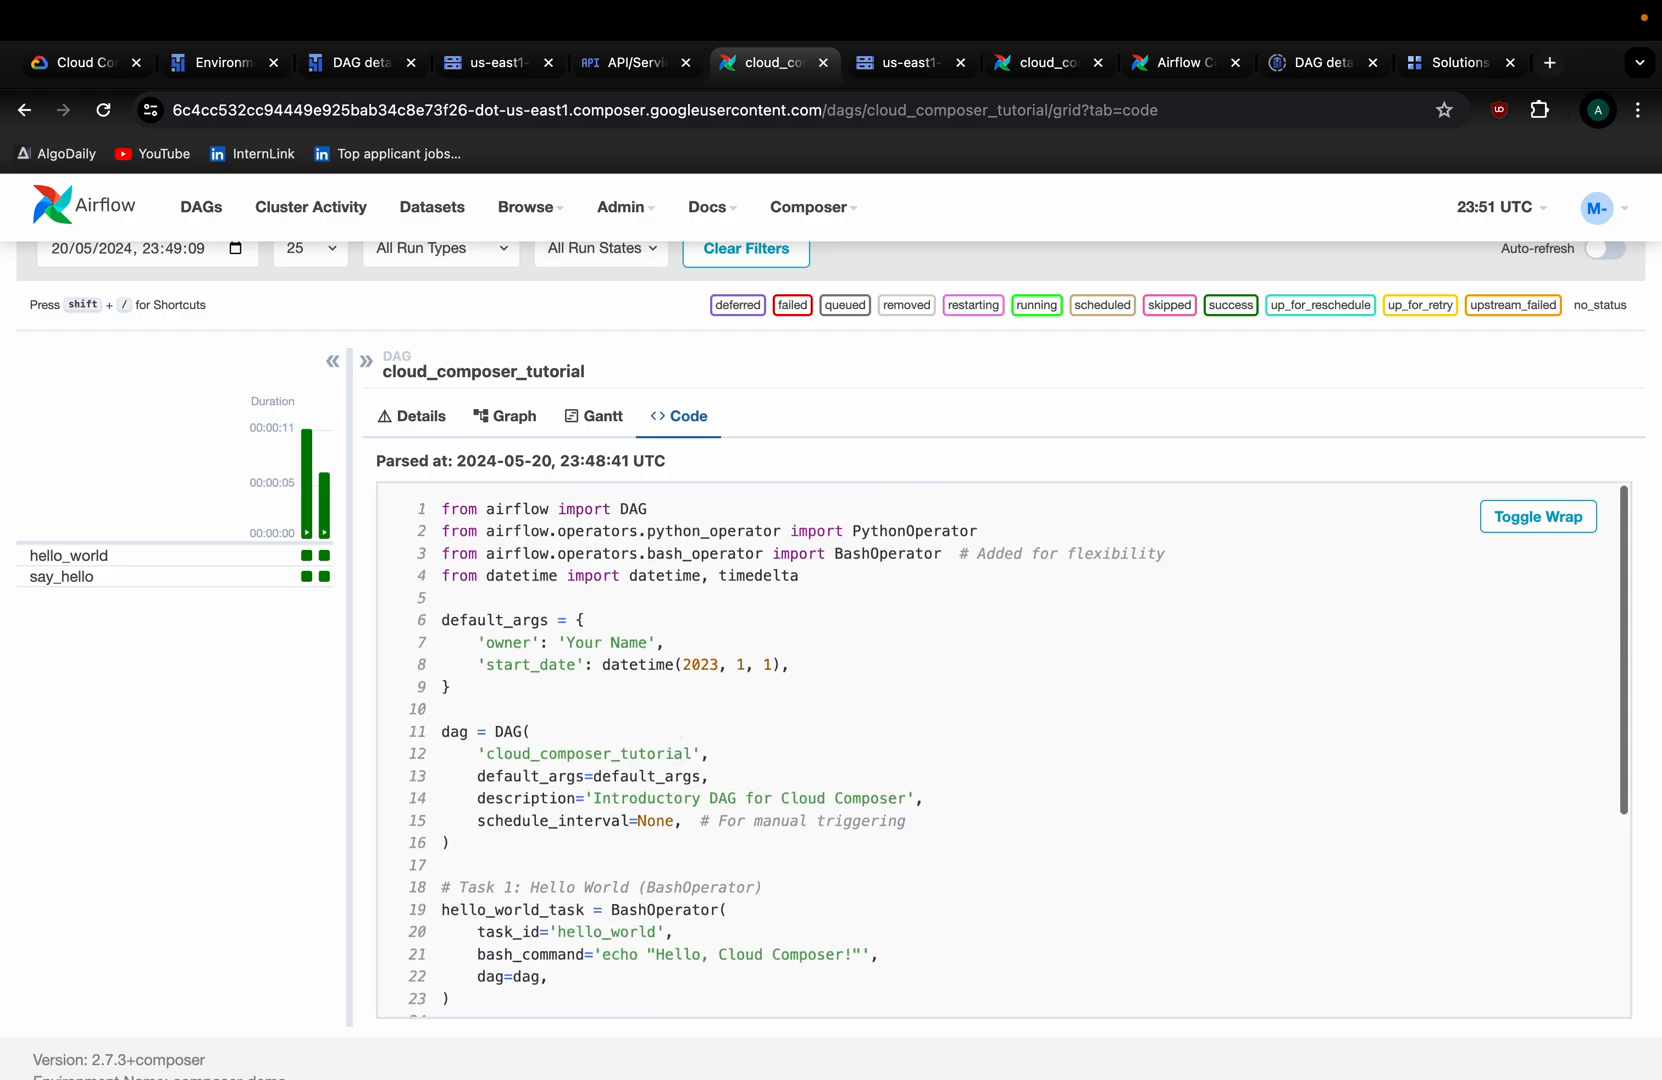
left_click(515, 416)
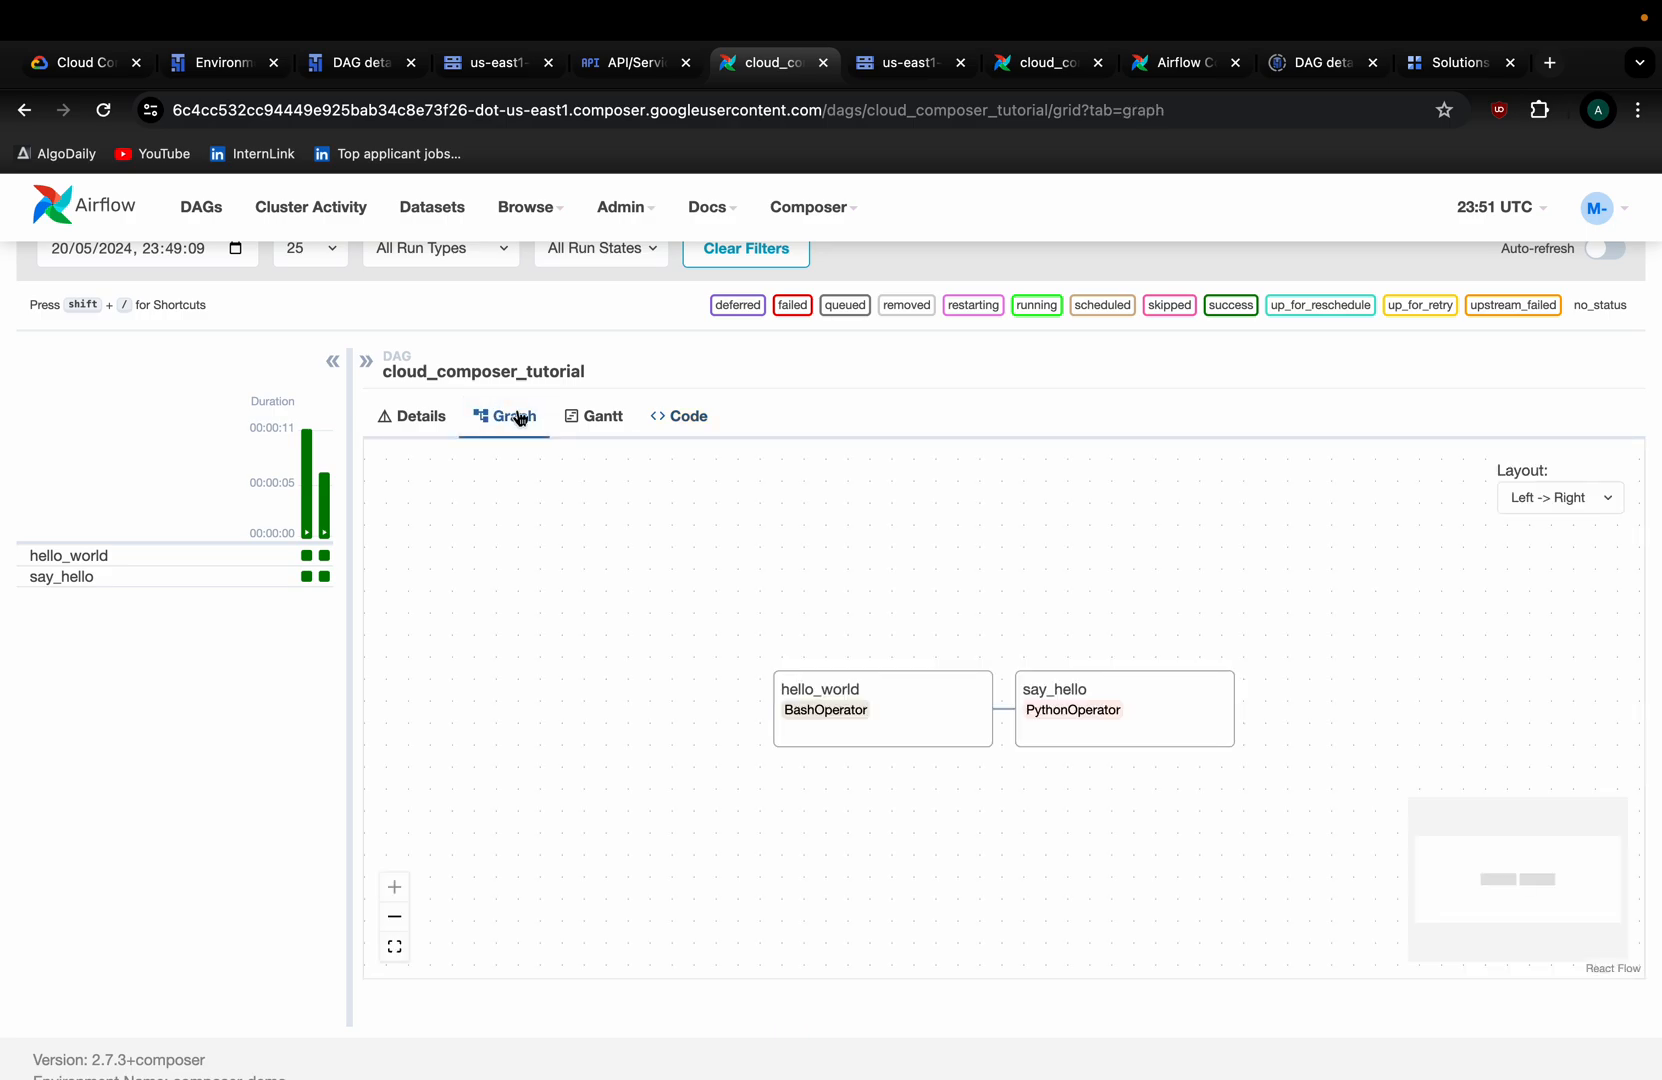
Open the hello_world task's log for the 23:48:53 run, showing 'Hello, Cloud Composer!'.
left_click(855, 725)
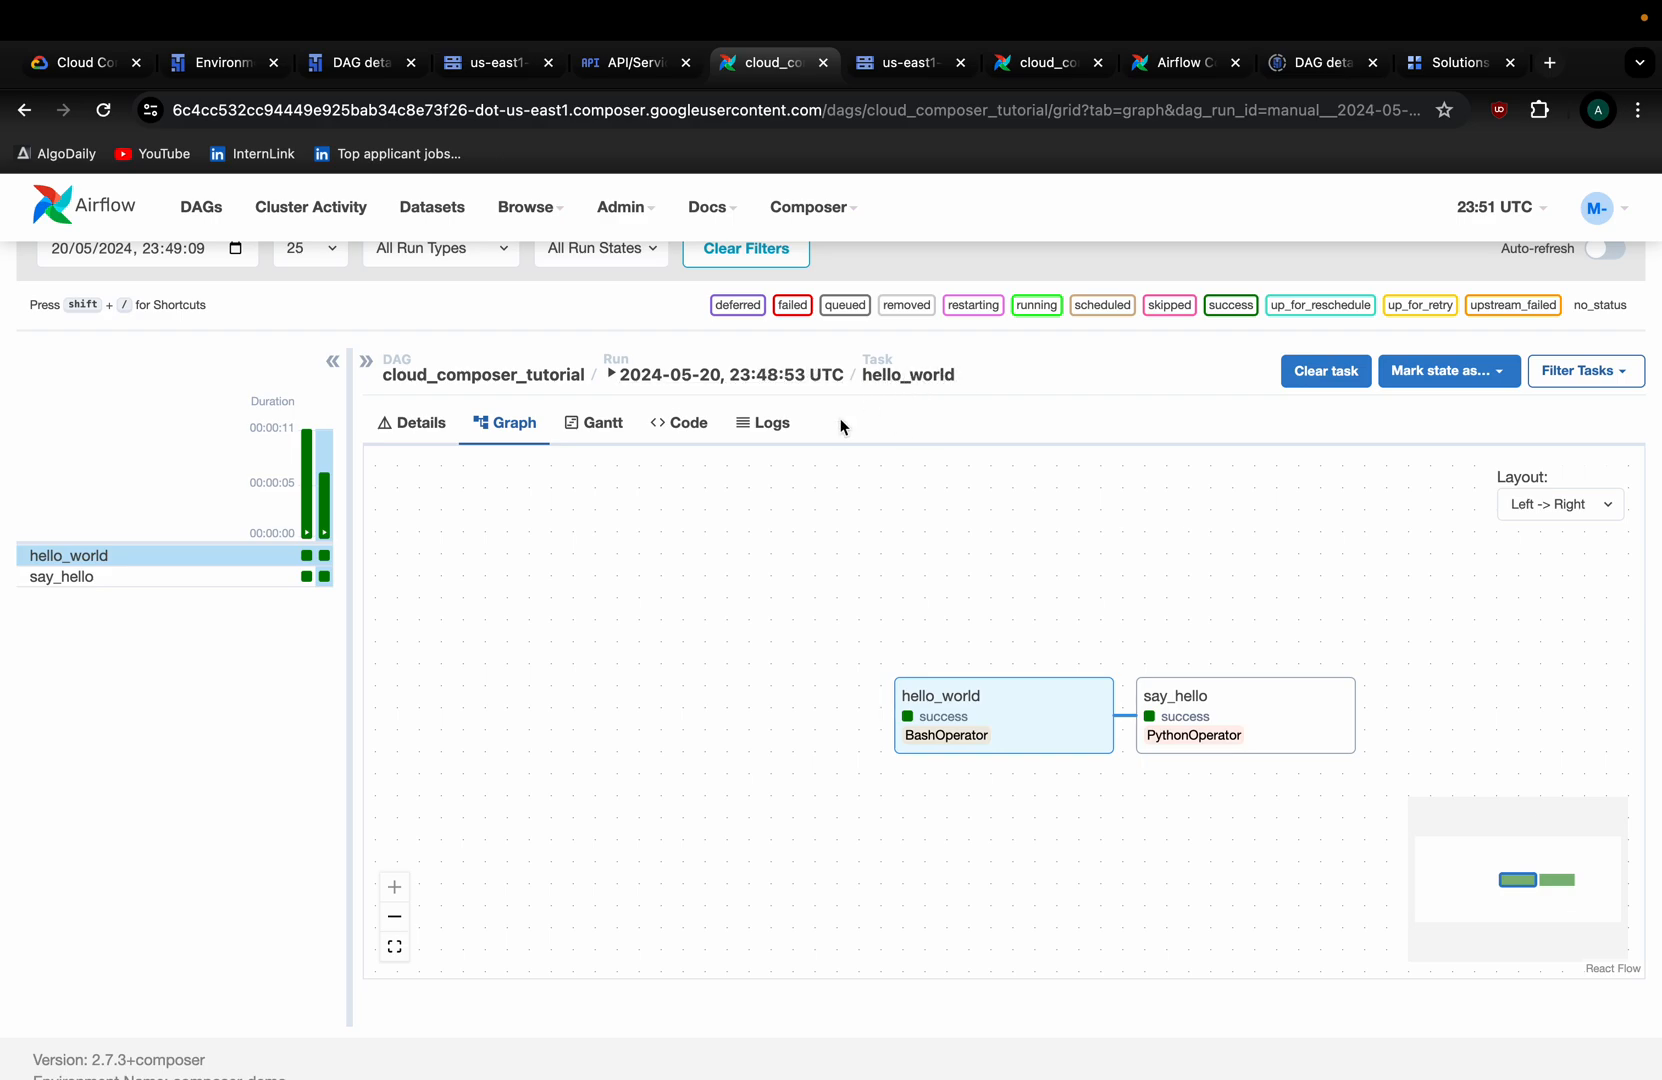
left_click(778, 428)
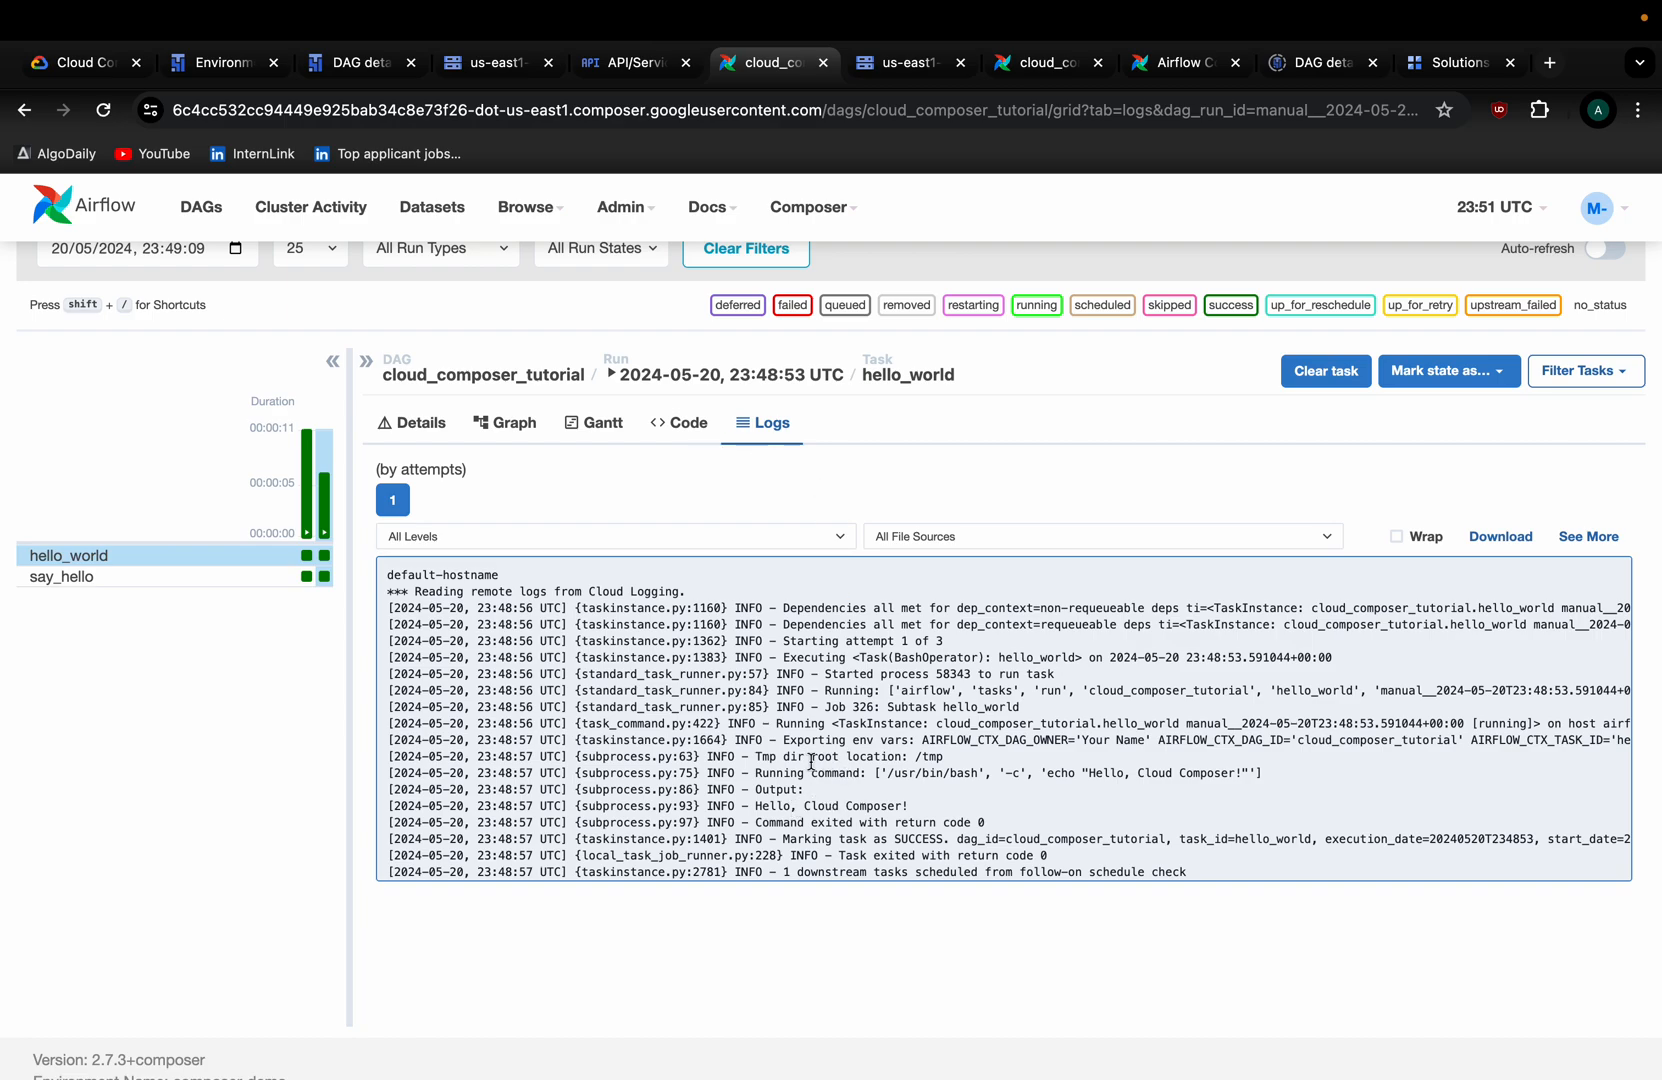
left_click(689, 423)
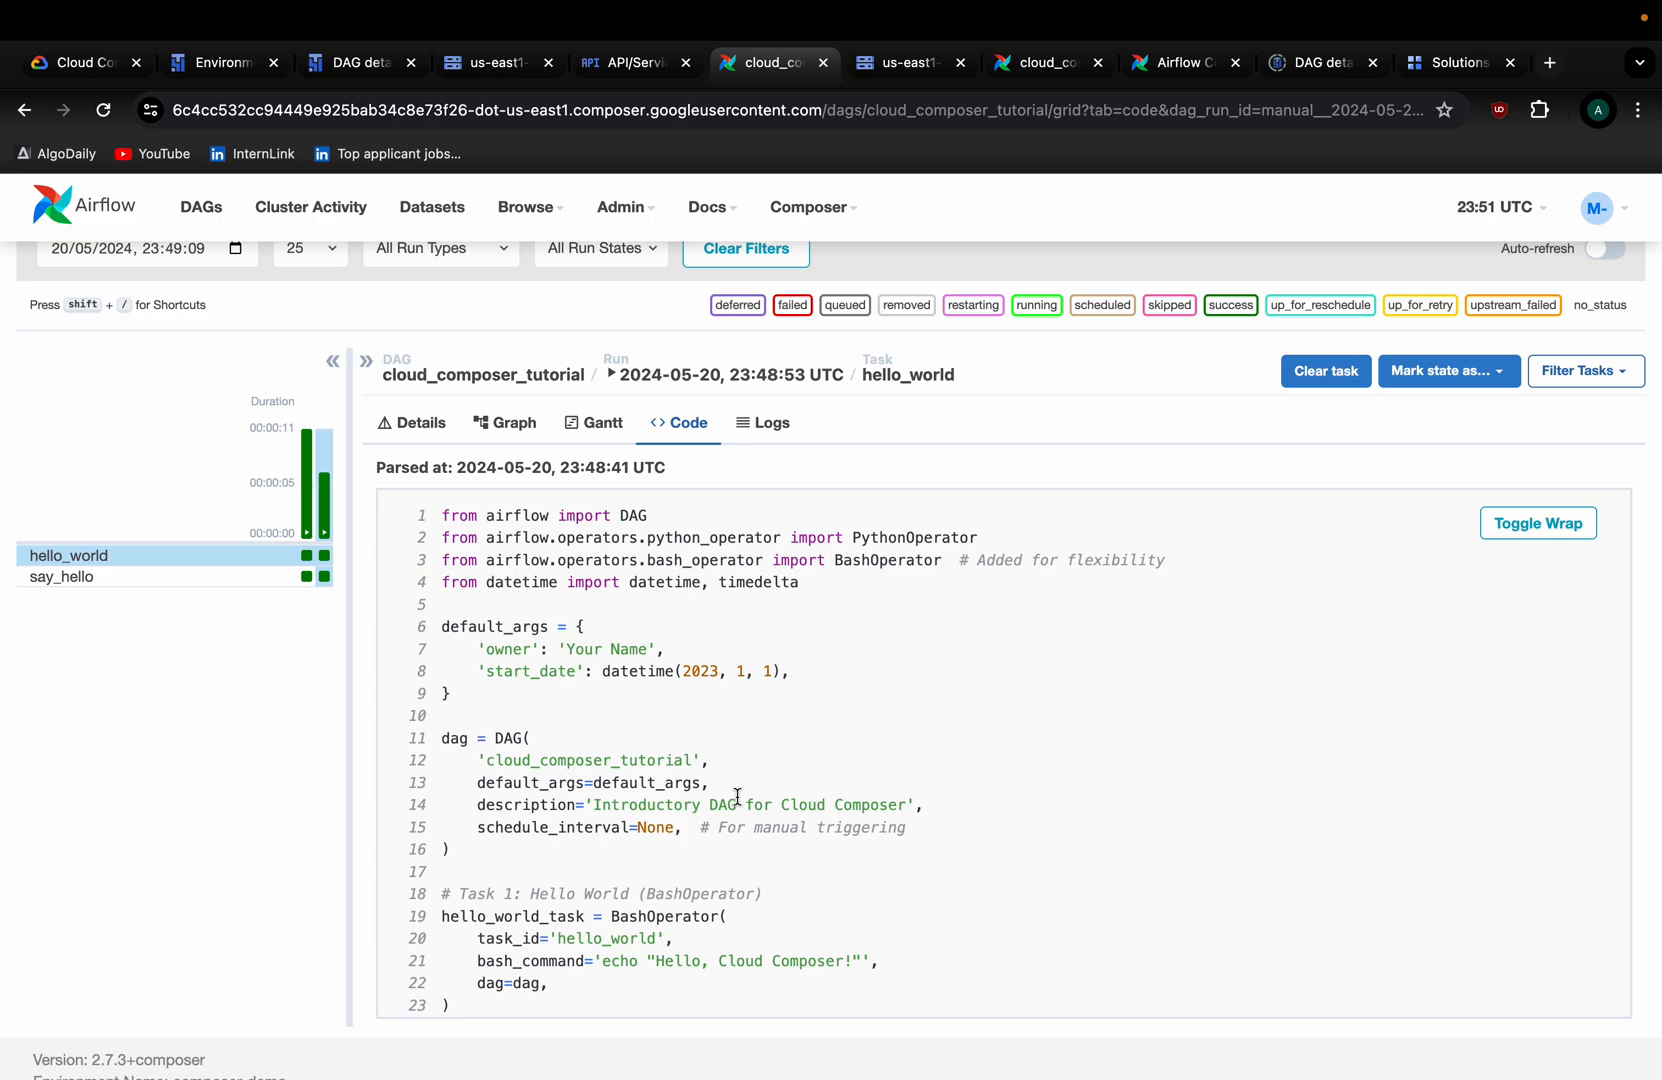
scroll(737, 797, "down", 2)
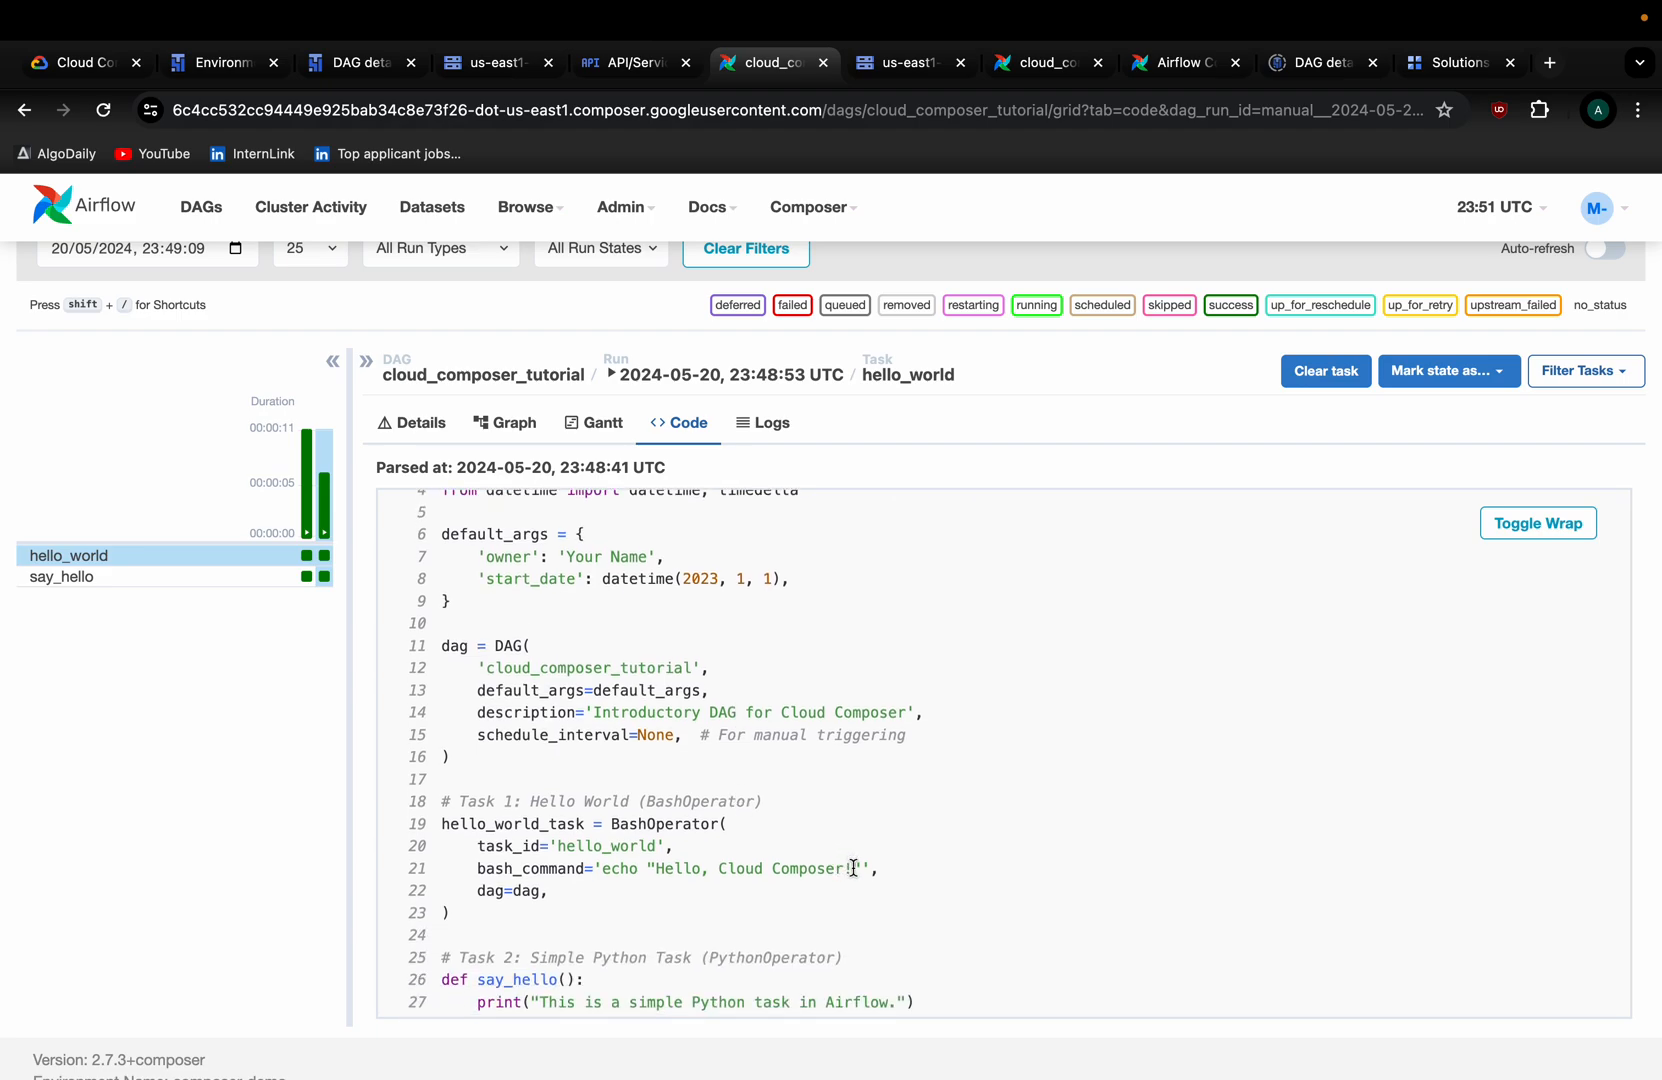
left_click_drag(852, 869, 656, 870)
key("super+c")
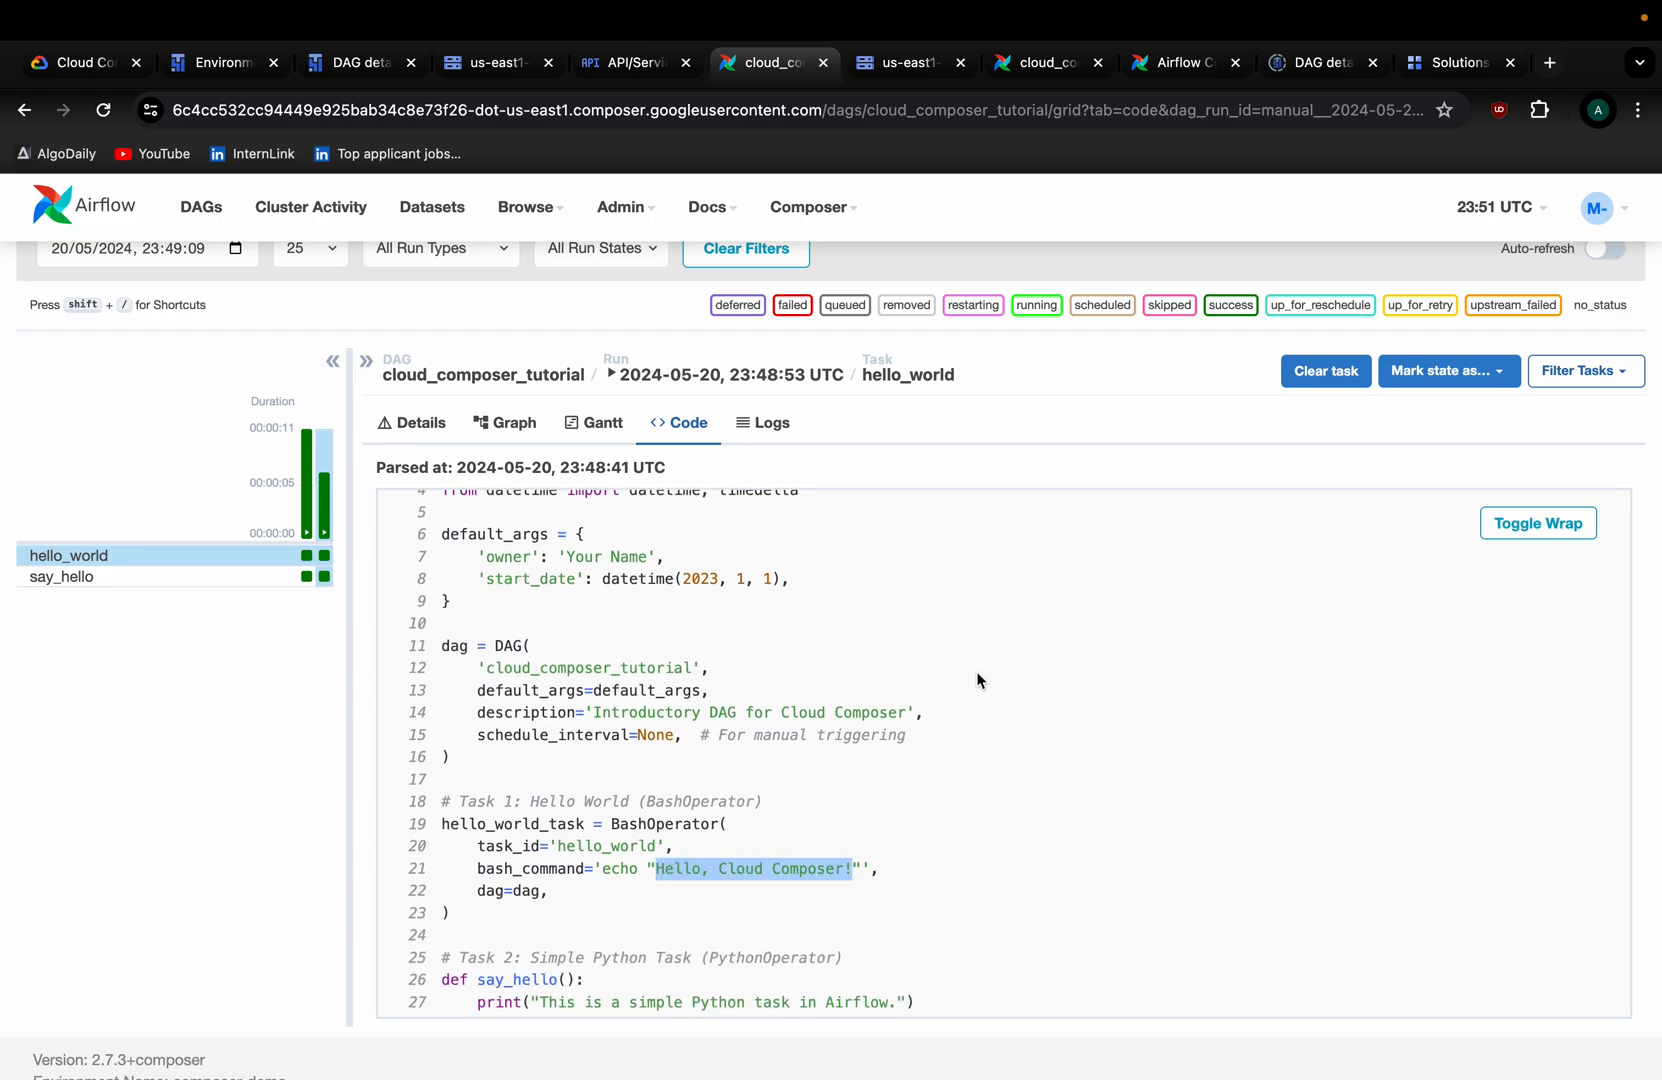
scroll(586, 830, "down", 2)
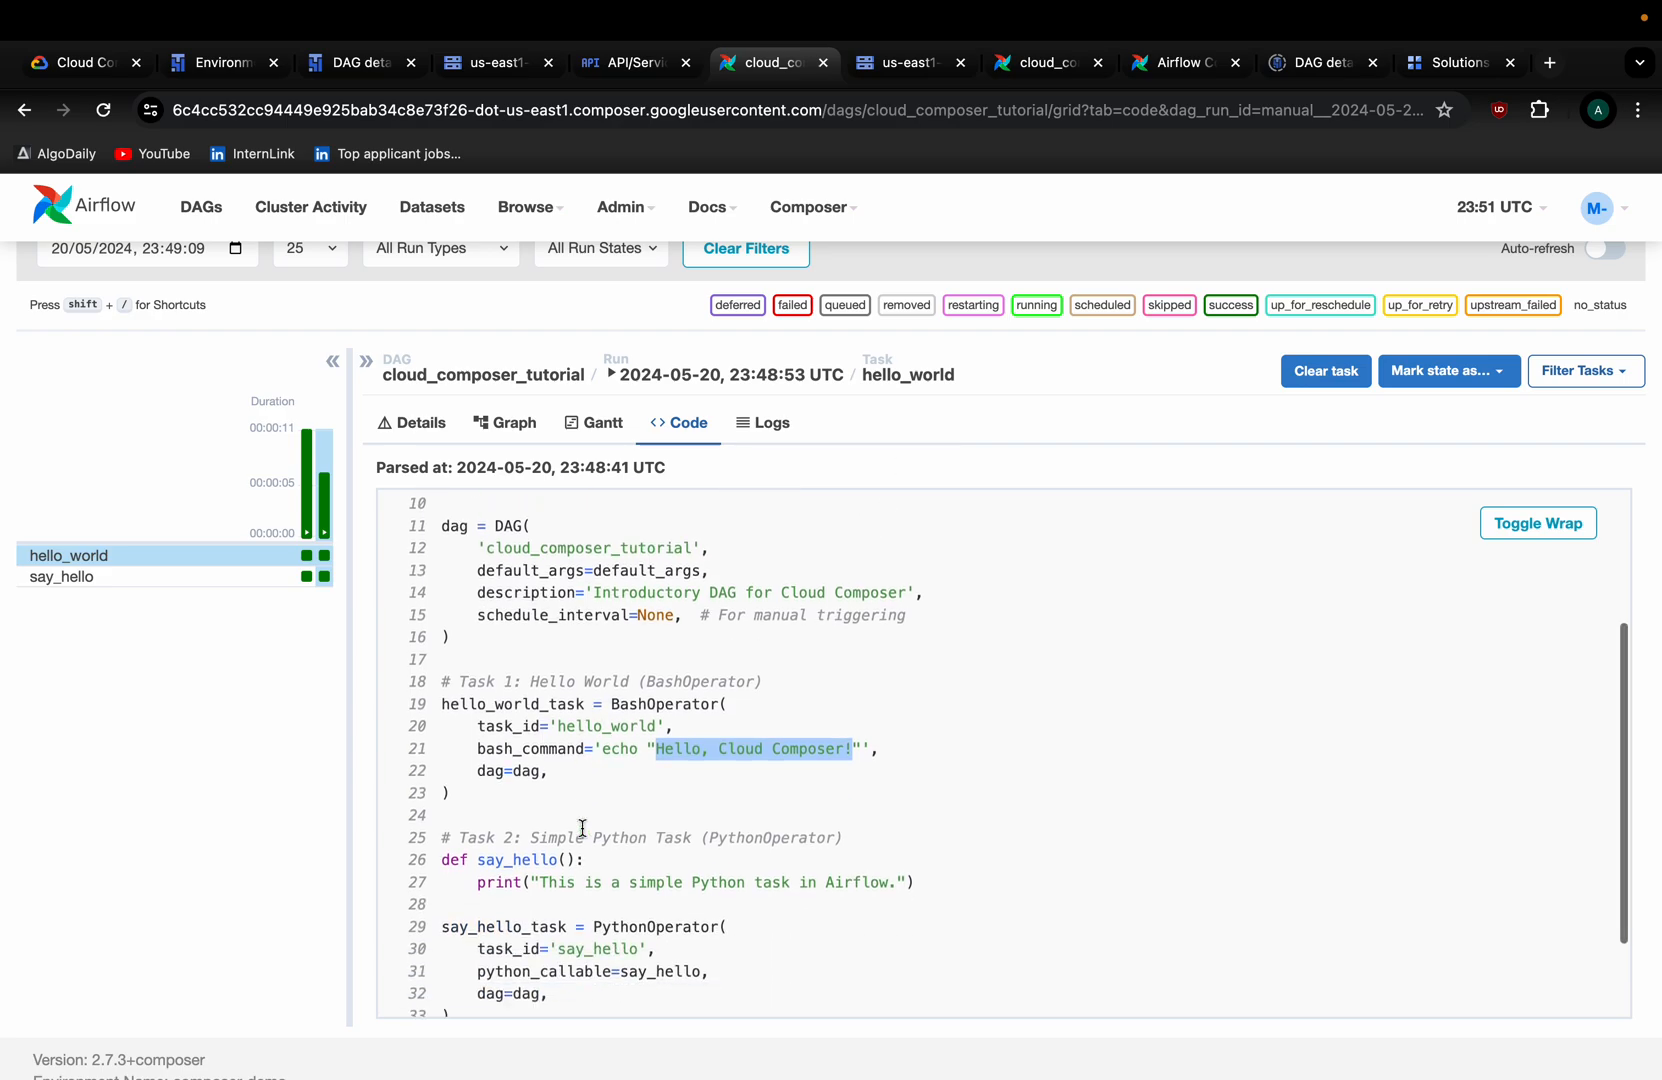
scroll(570, 880, "up", 4)
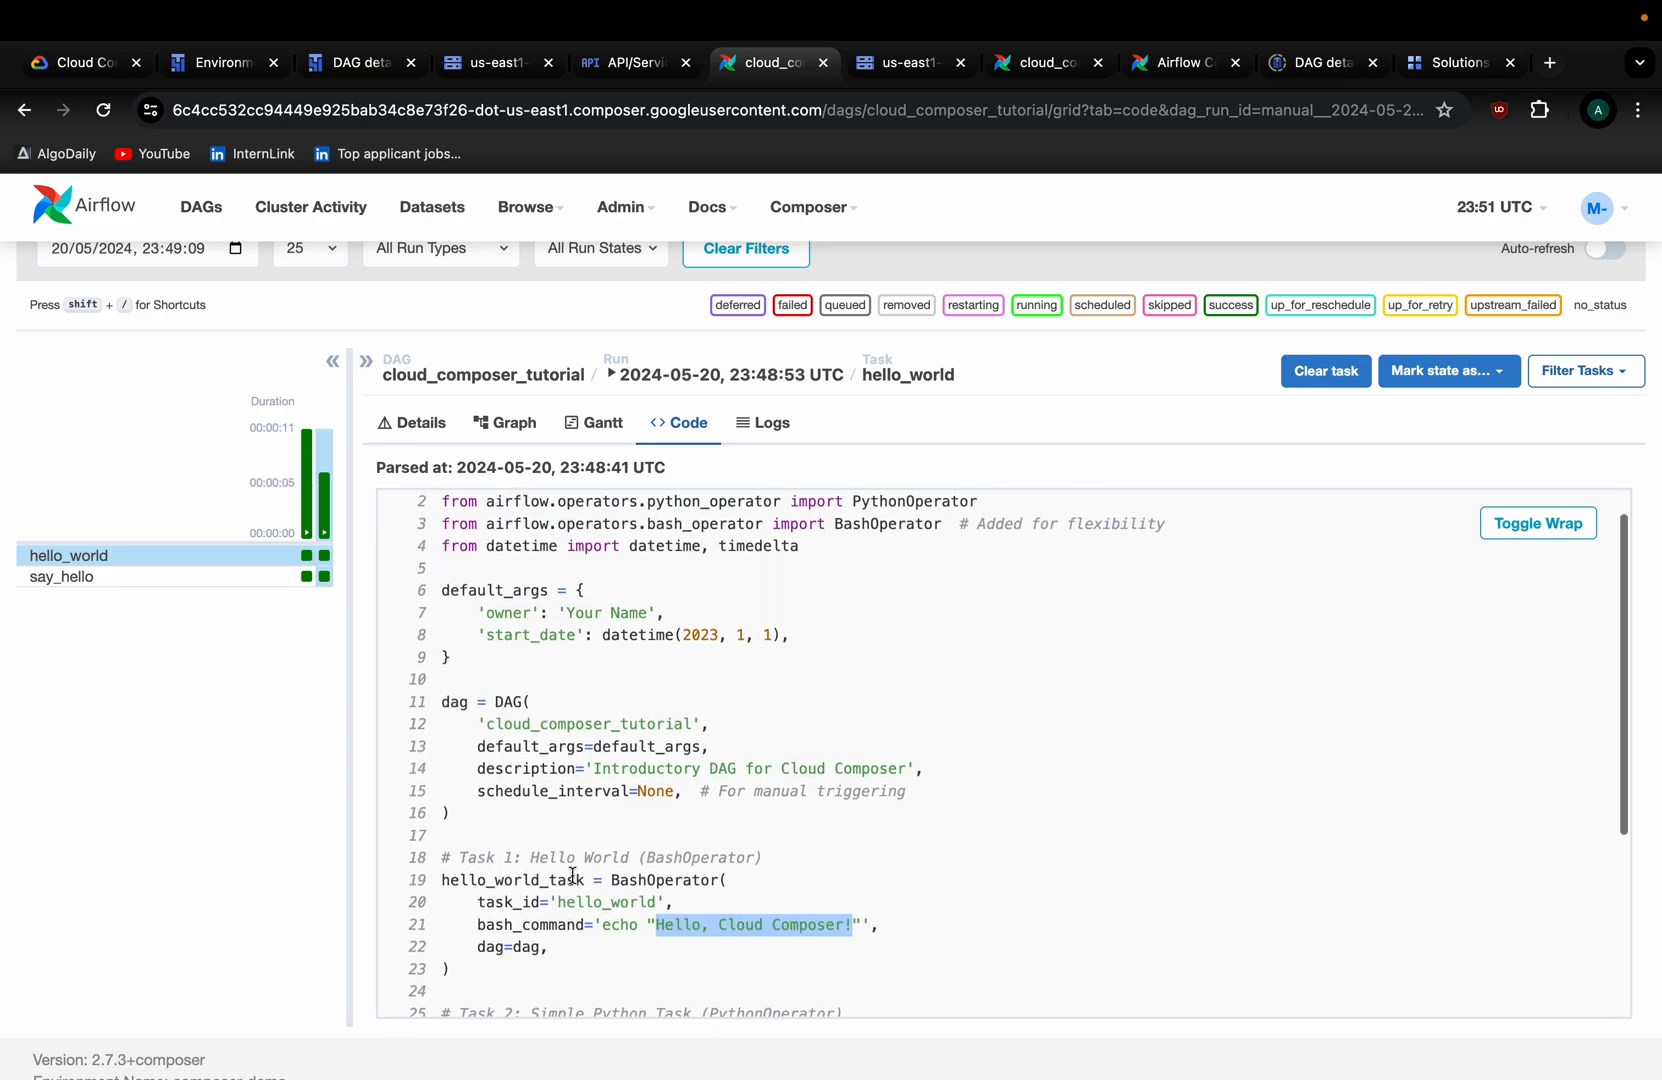
left_click(770, 425)
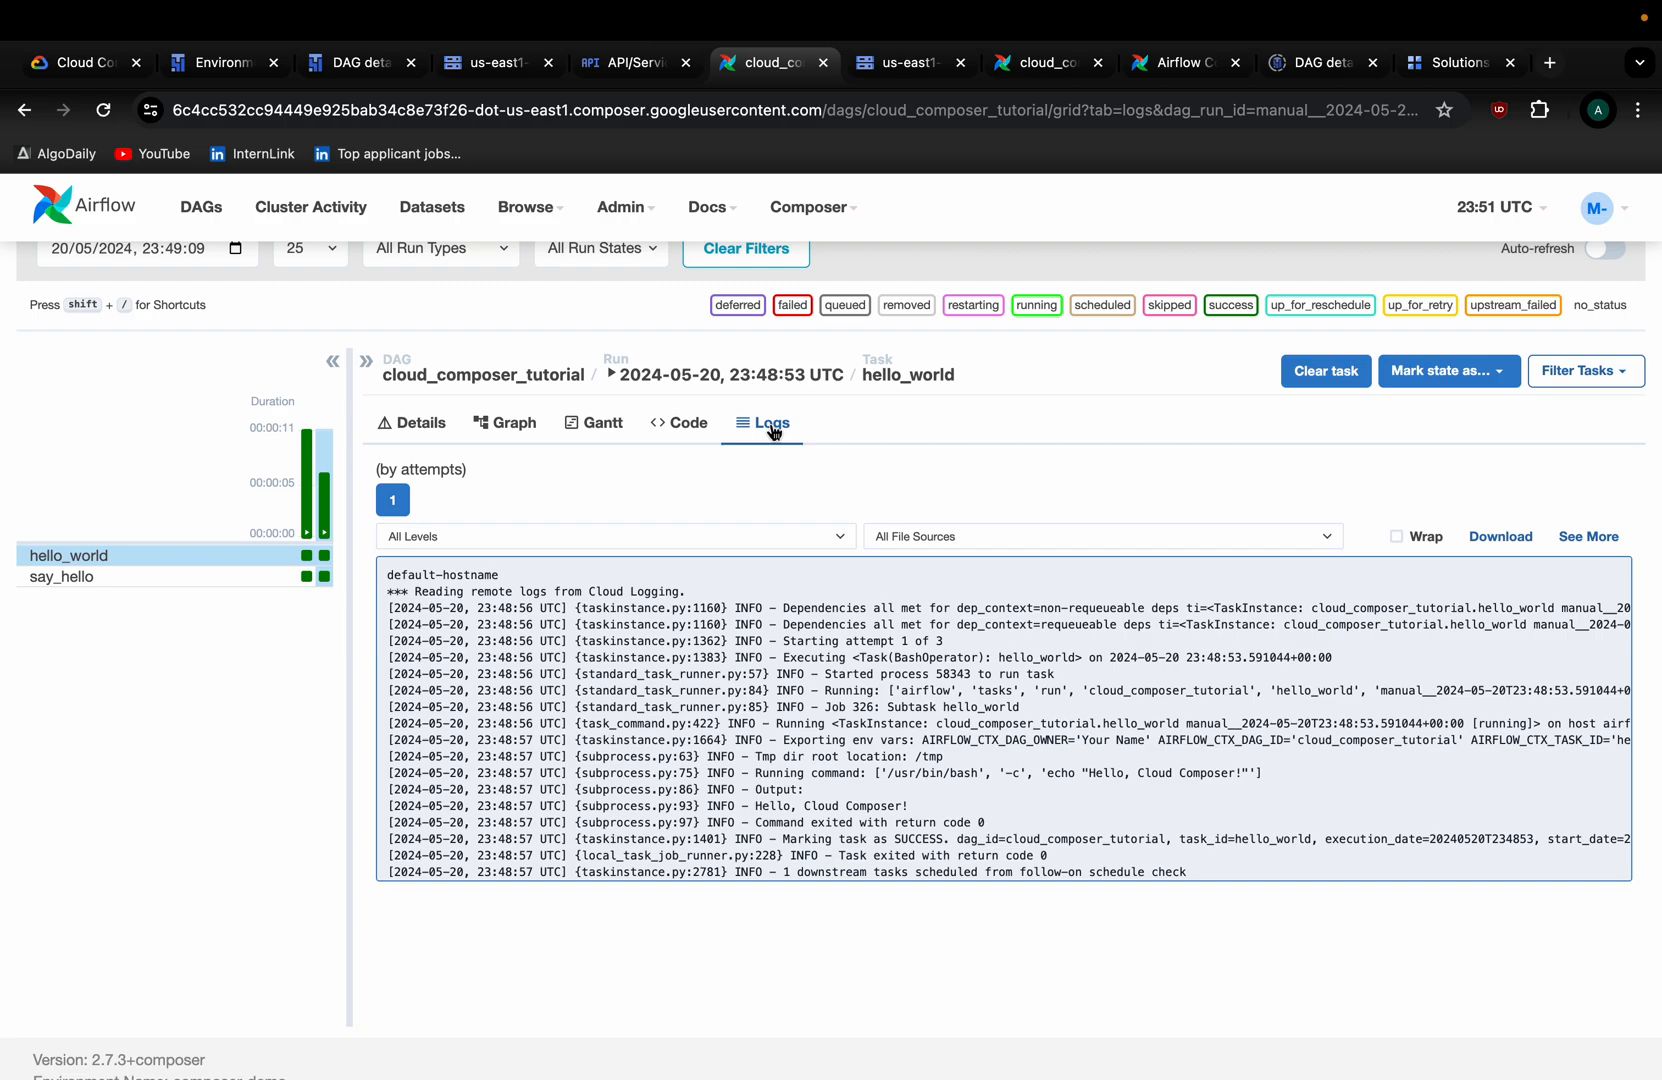
key("super+f")
key("super+v")
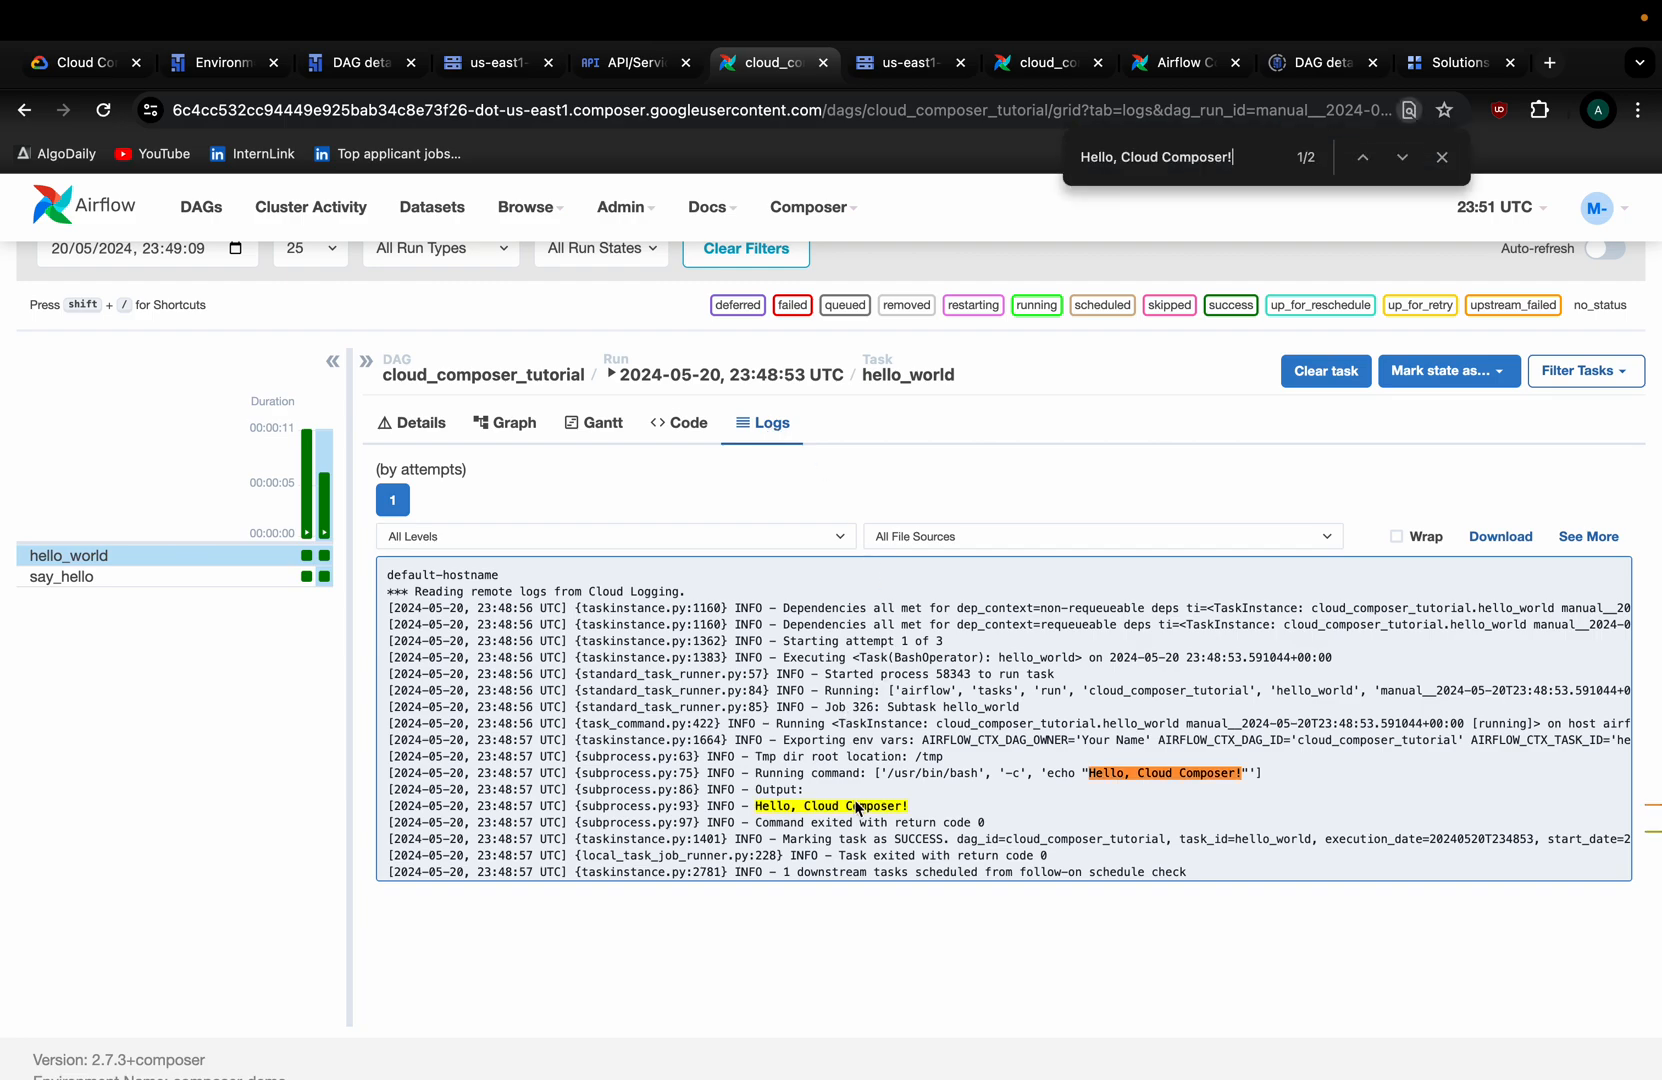
left_click_drag(750, 808, 965, 818)
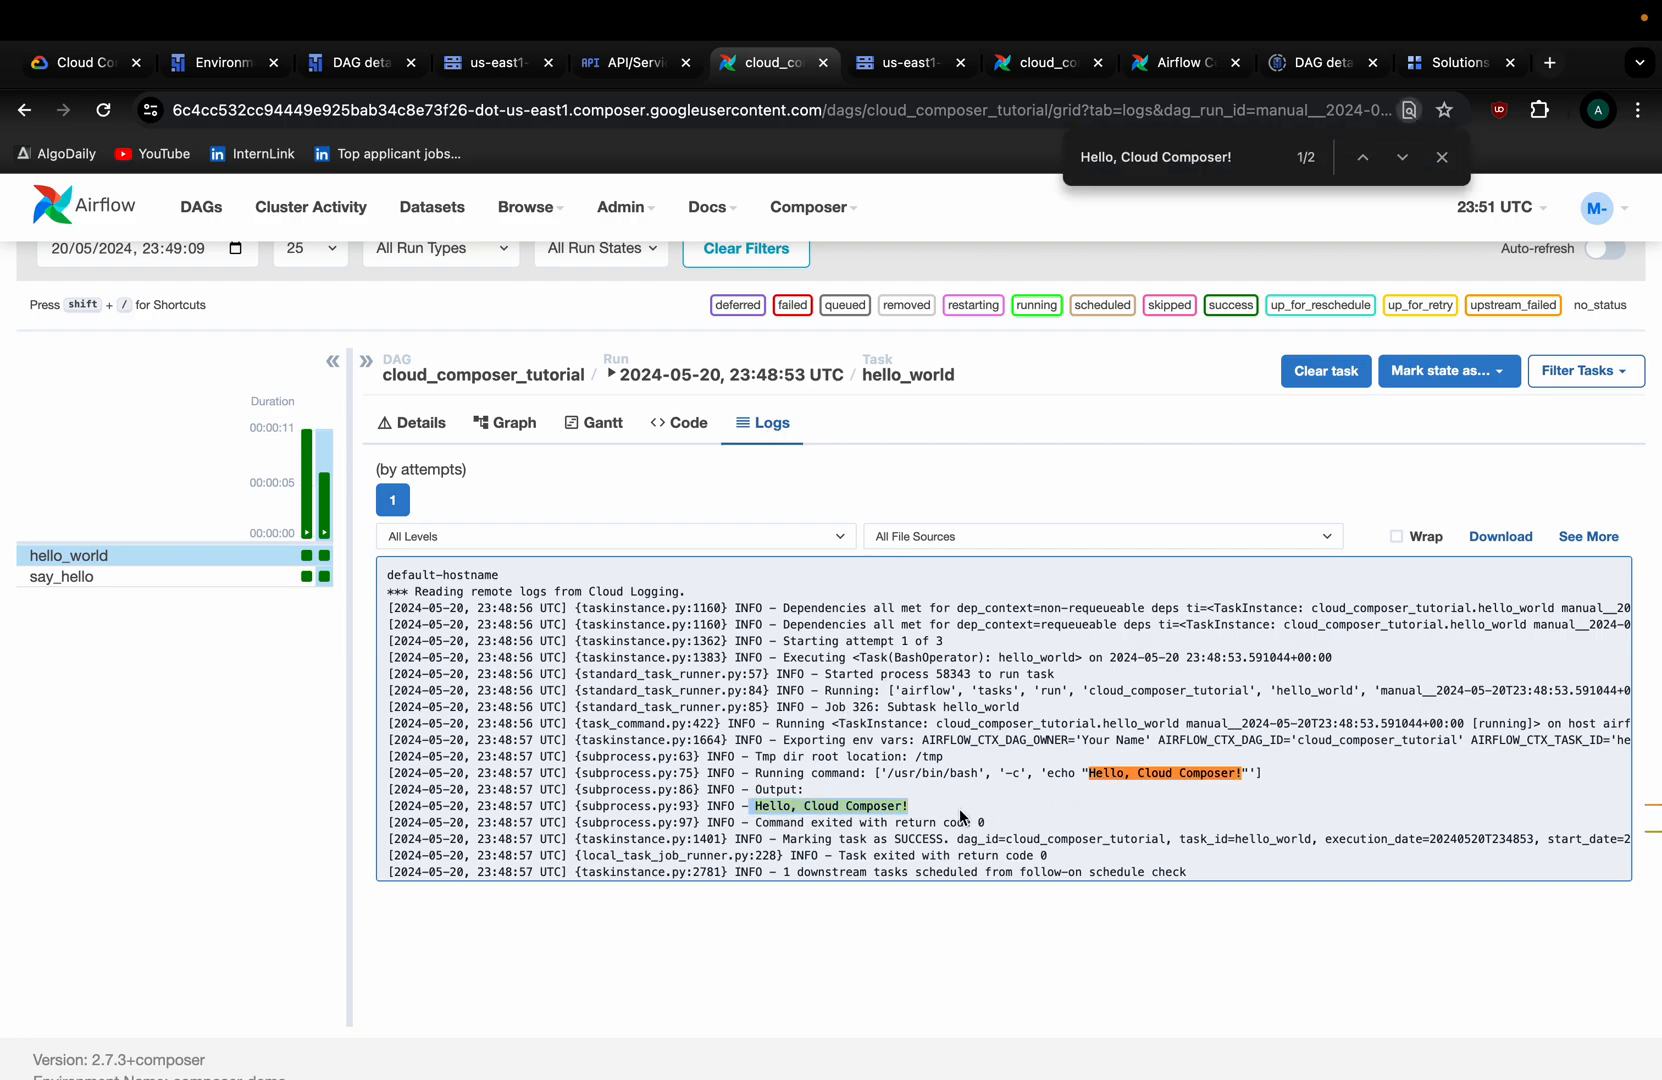
left_click_drag(1278, 778, 768, 770)
double_click(768, 770)
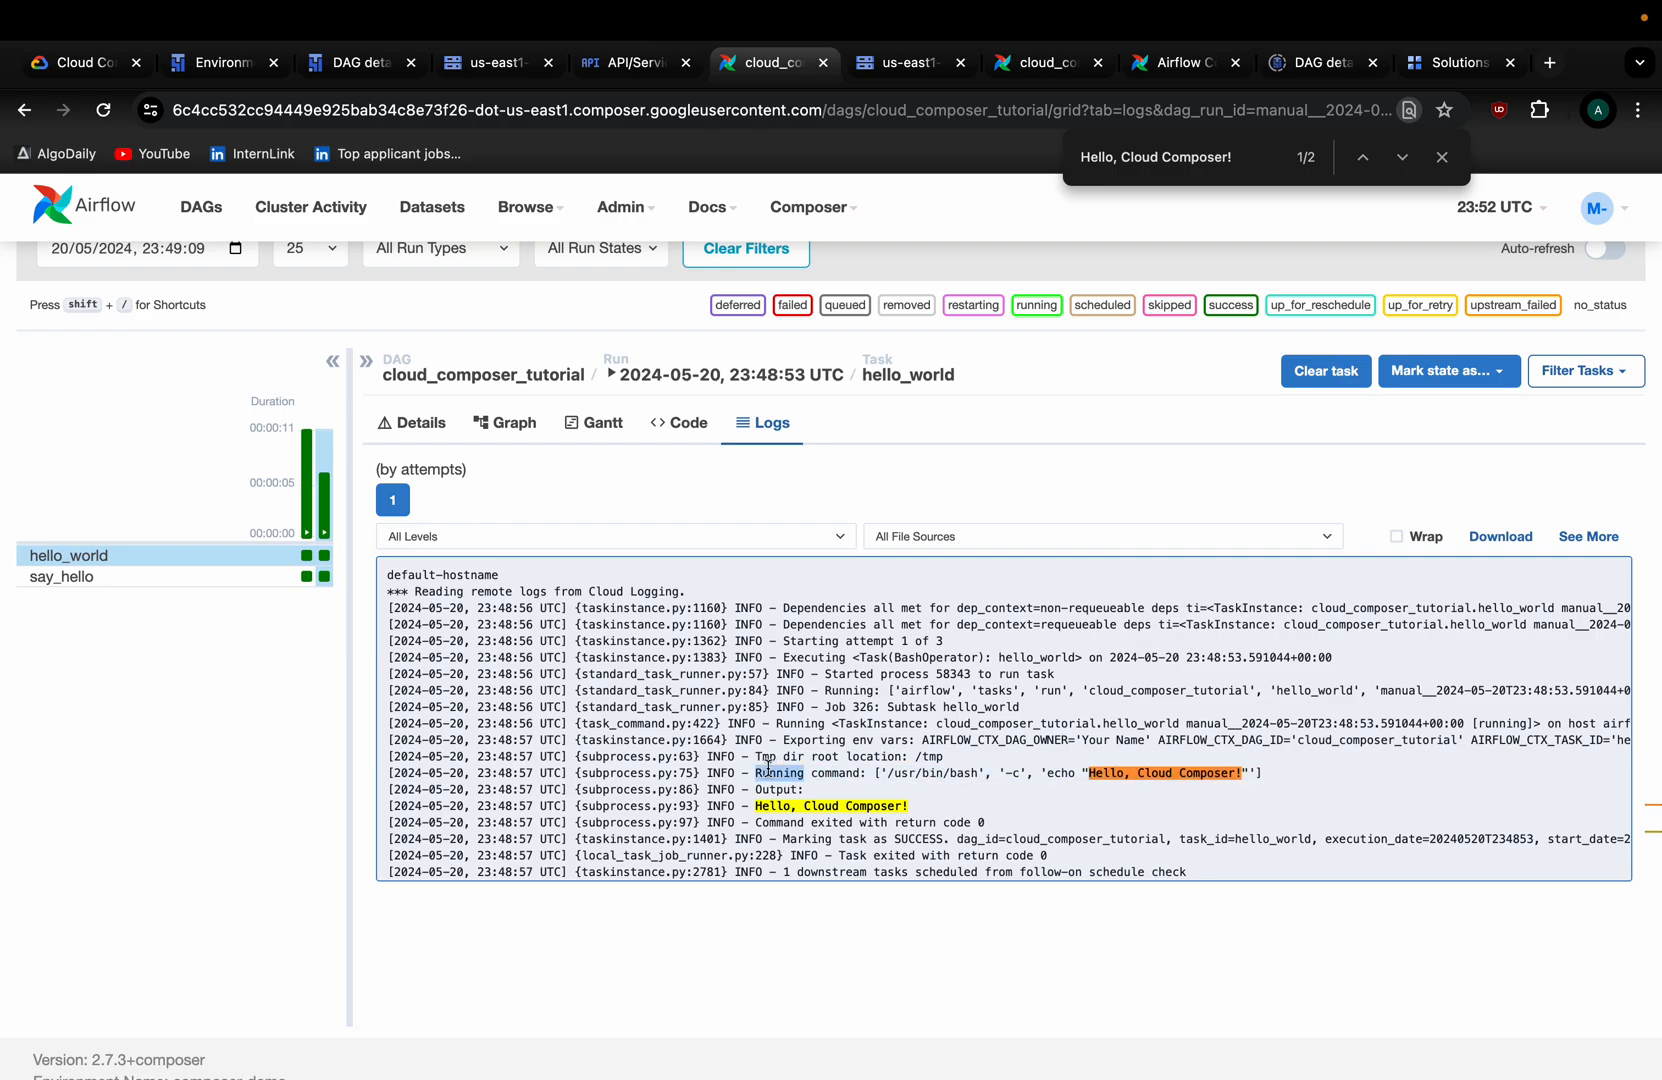
left_click(1441, 157)
left_click(793, 790)
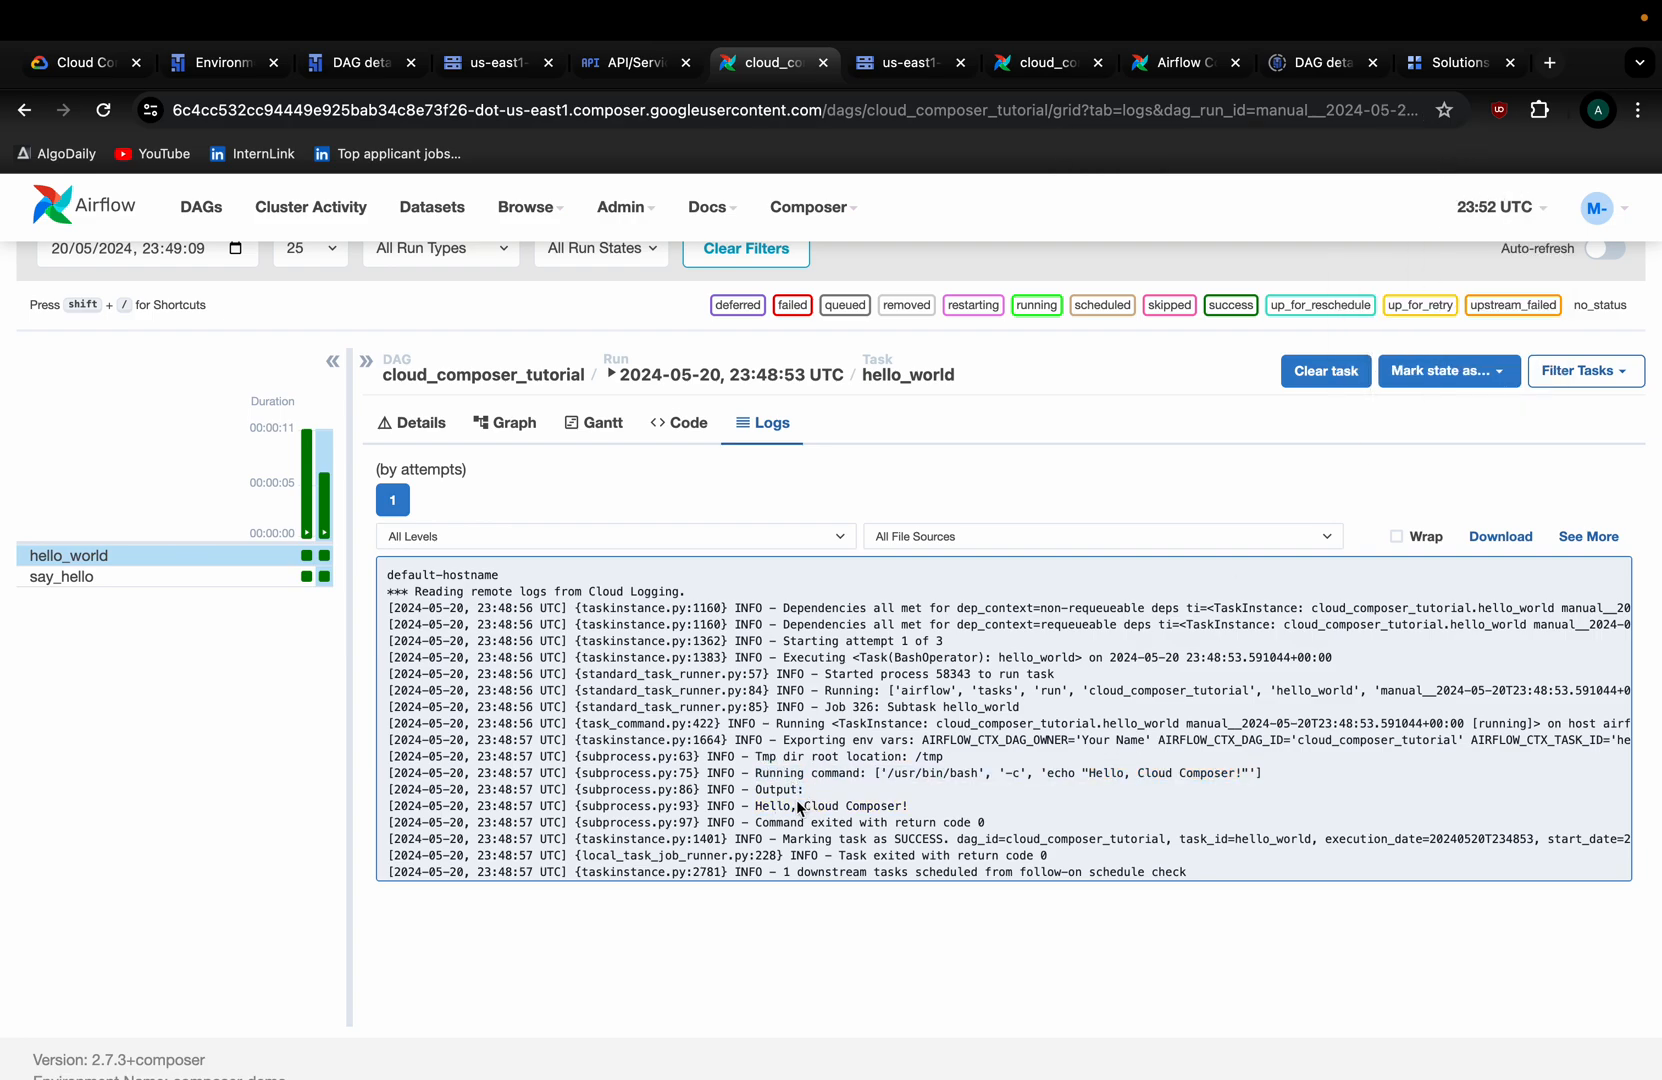
left_click_drag(750, 808, 915, 810)
left_click(600, 872)
Open the say_hello task's log and highlight 'This is a simple Python task in Airflow.'.
left_click(505, 425)
left_click(1182, 703)
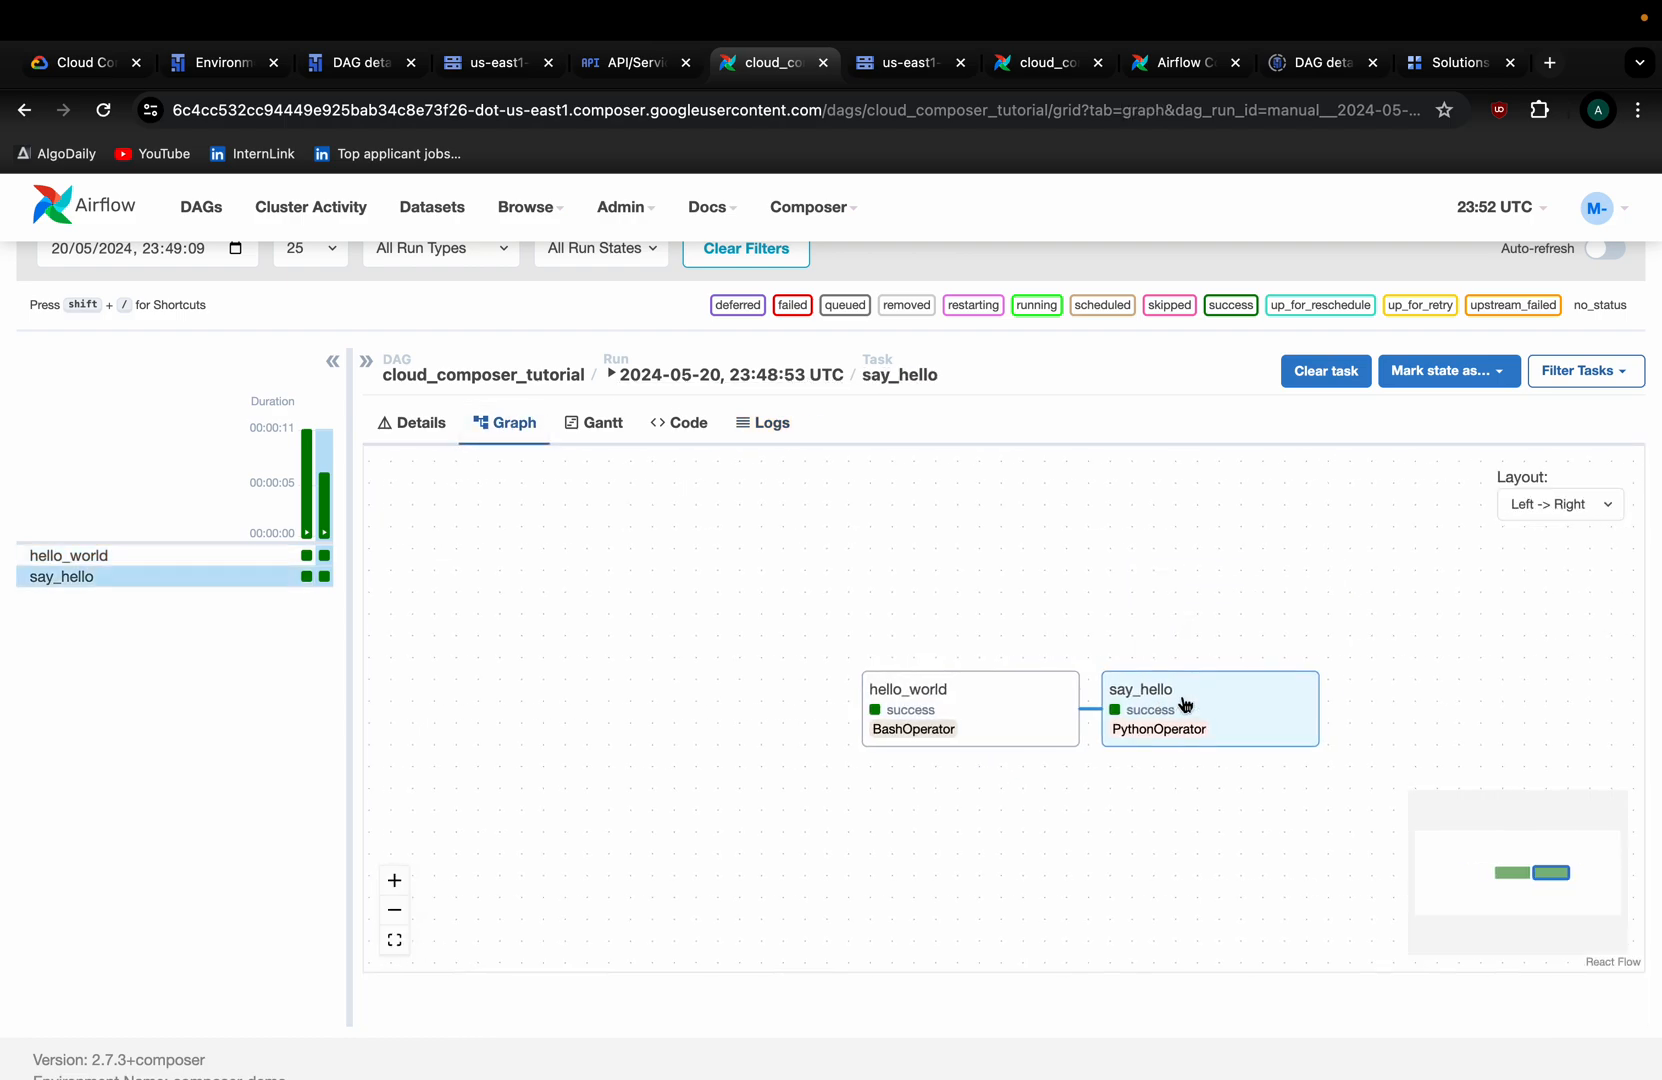
mouse_move(972, 731)
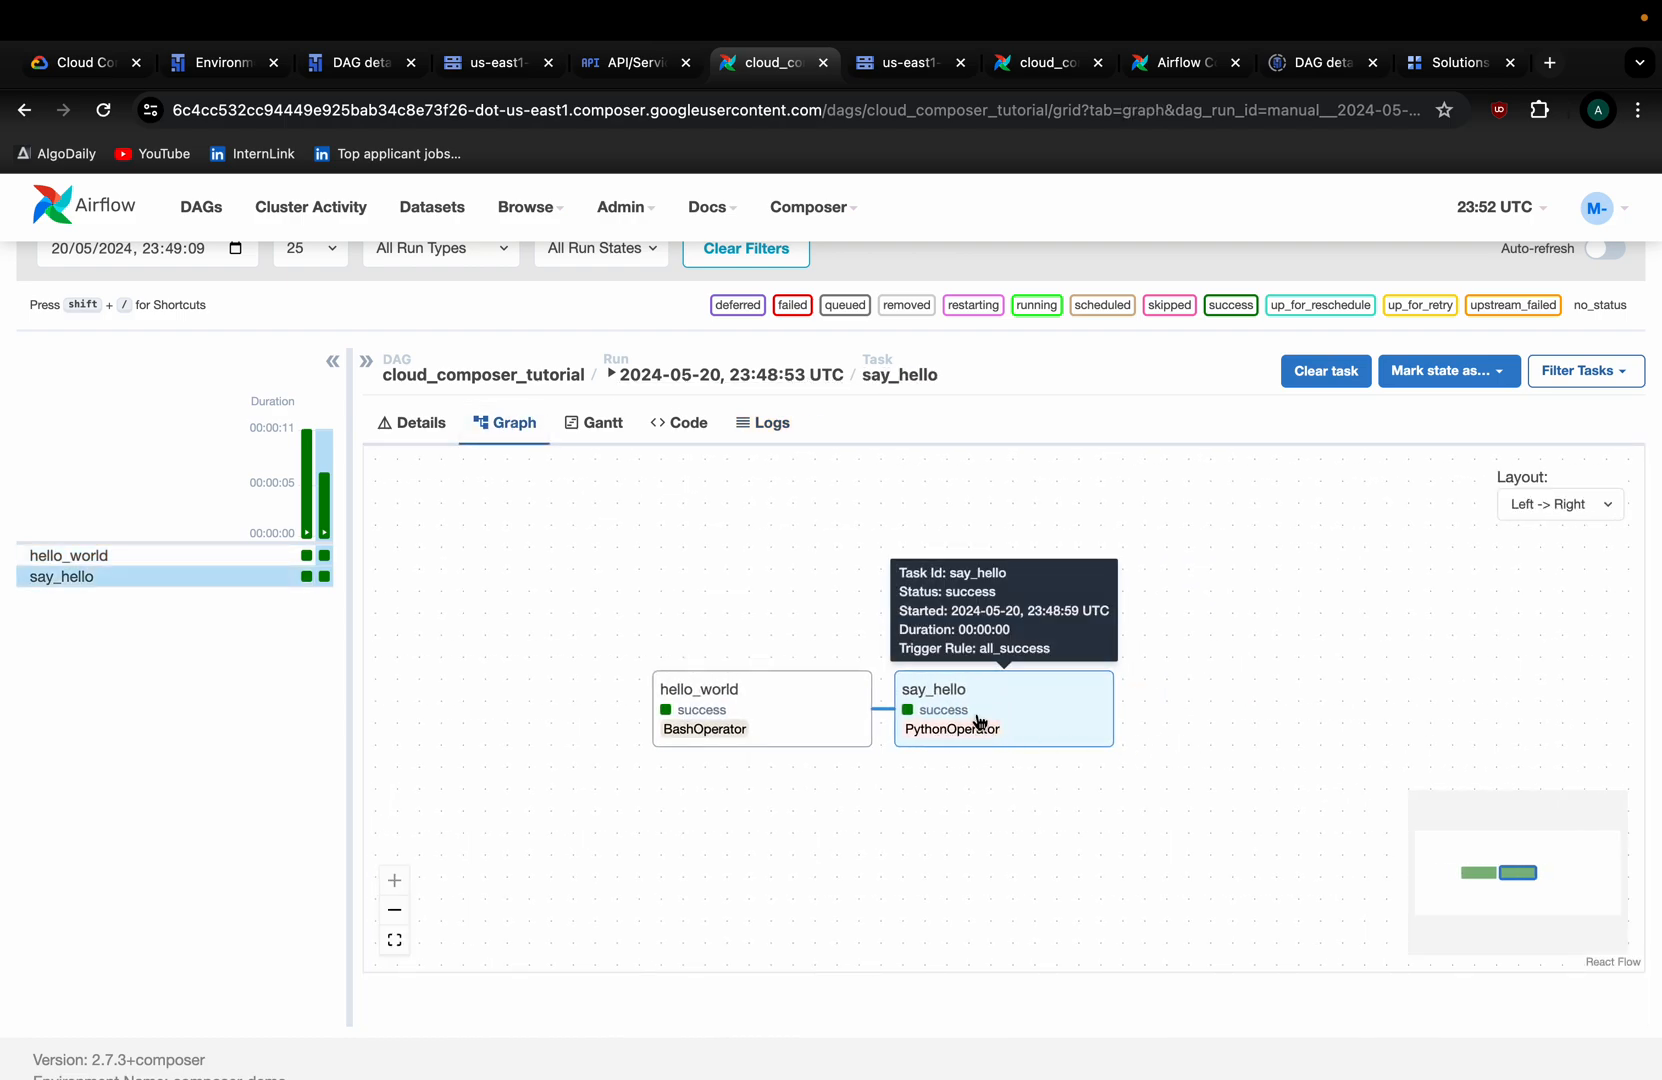
left_click(762, 425)
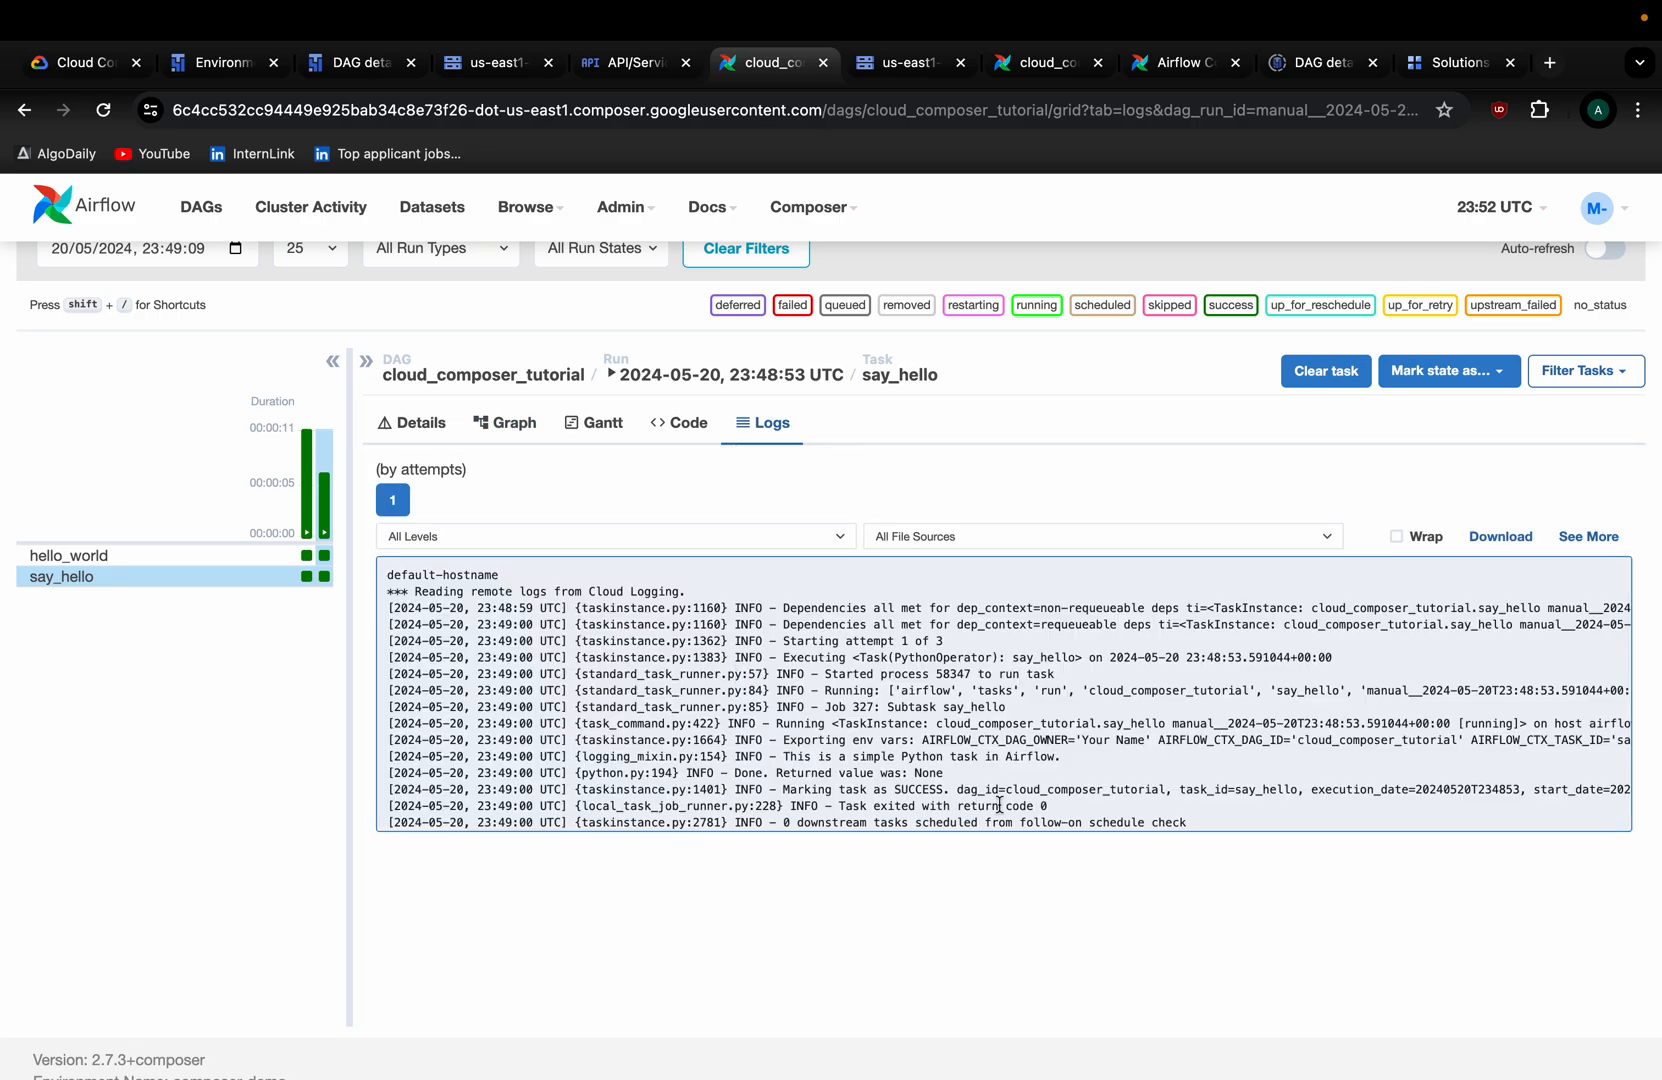
scroll(929, 795, "down", 1)
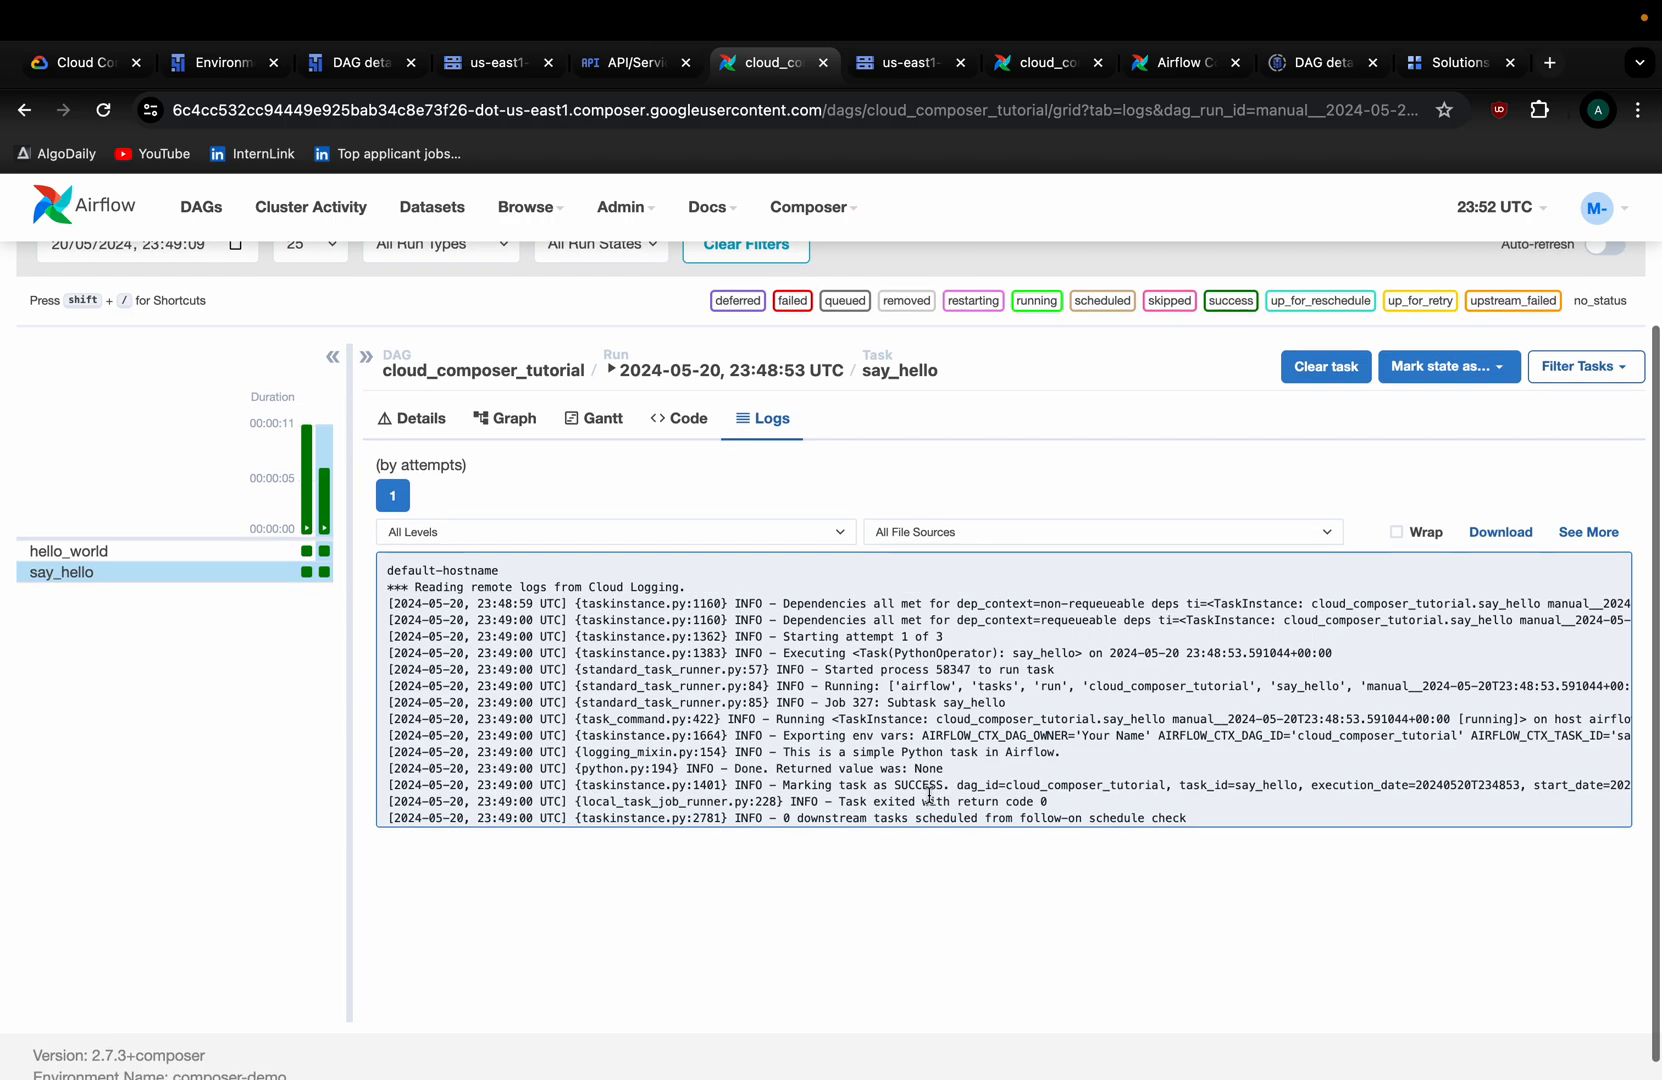
left_click_drag(784, 755, 1095, 768)
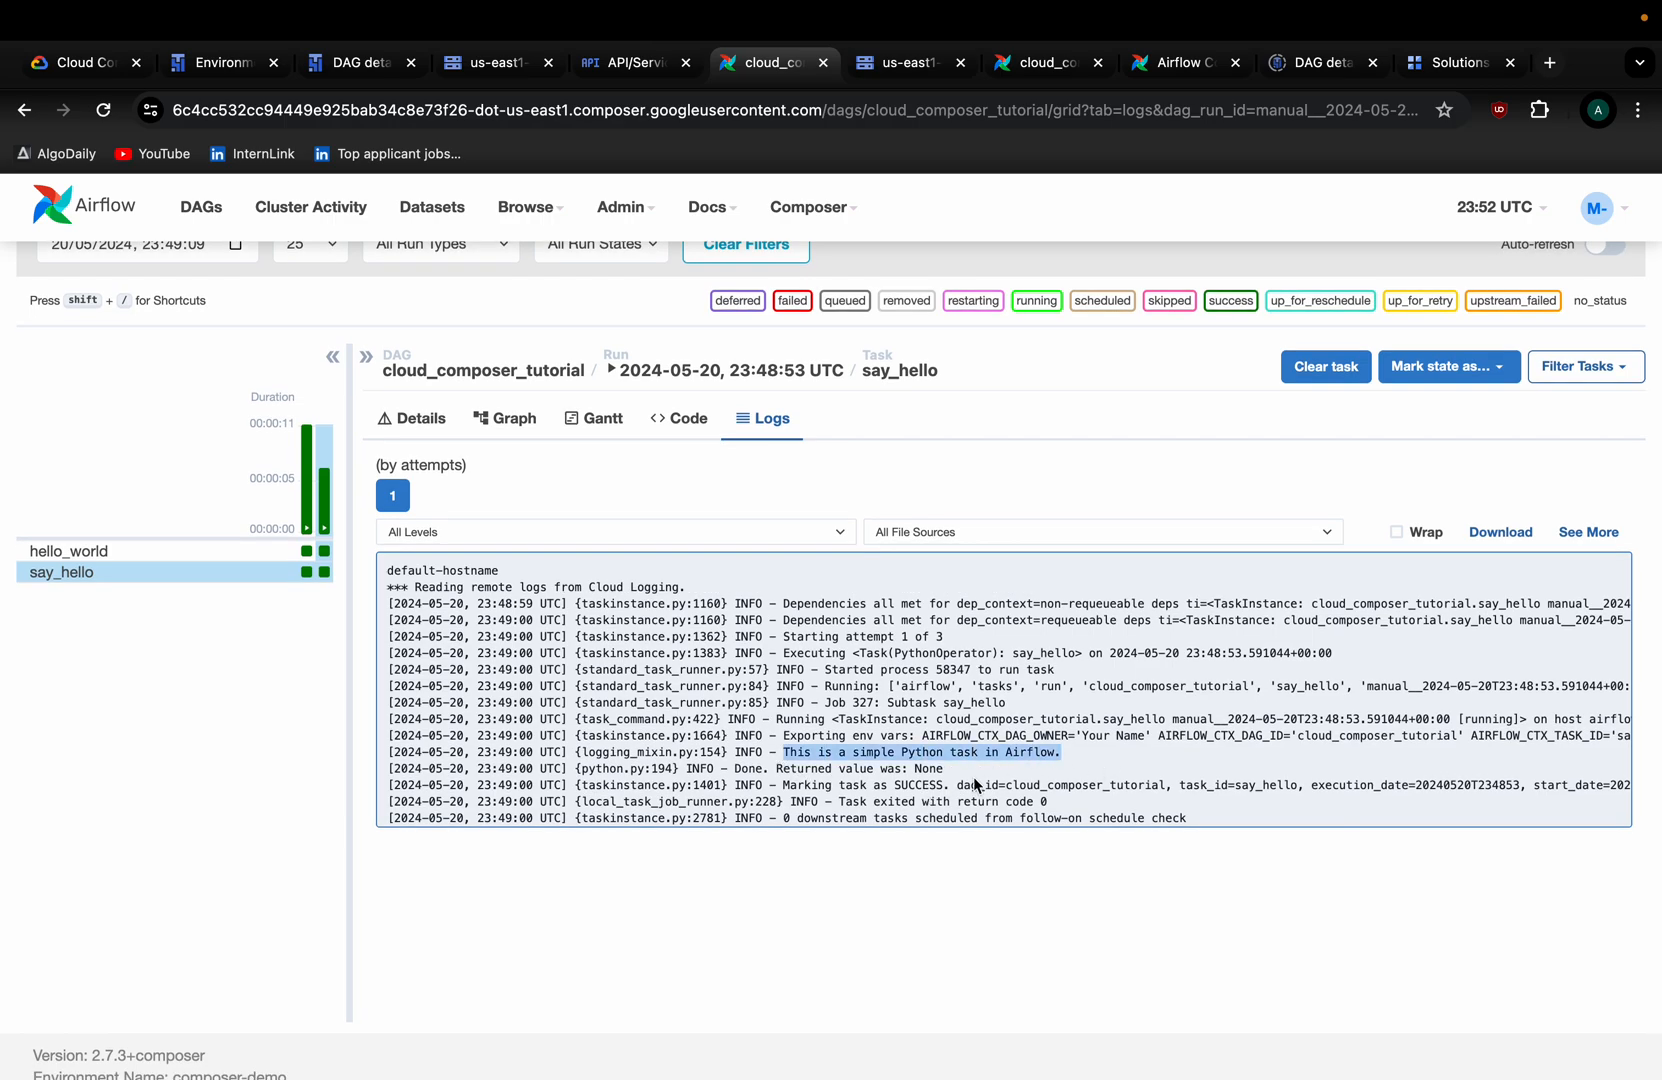
scroll(973, 776, "down", 1)
scroll(980, 747, "up", 1)
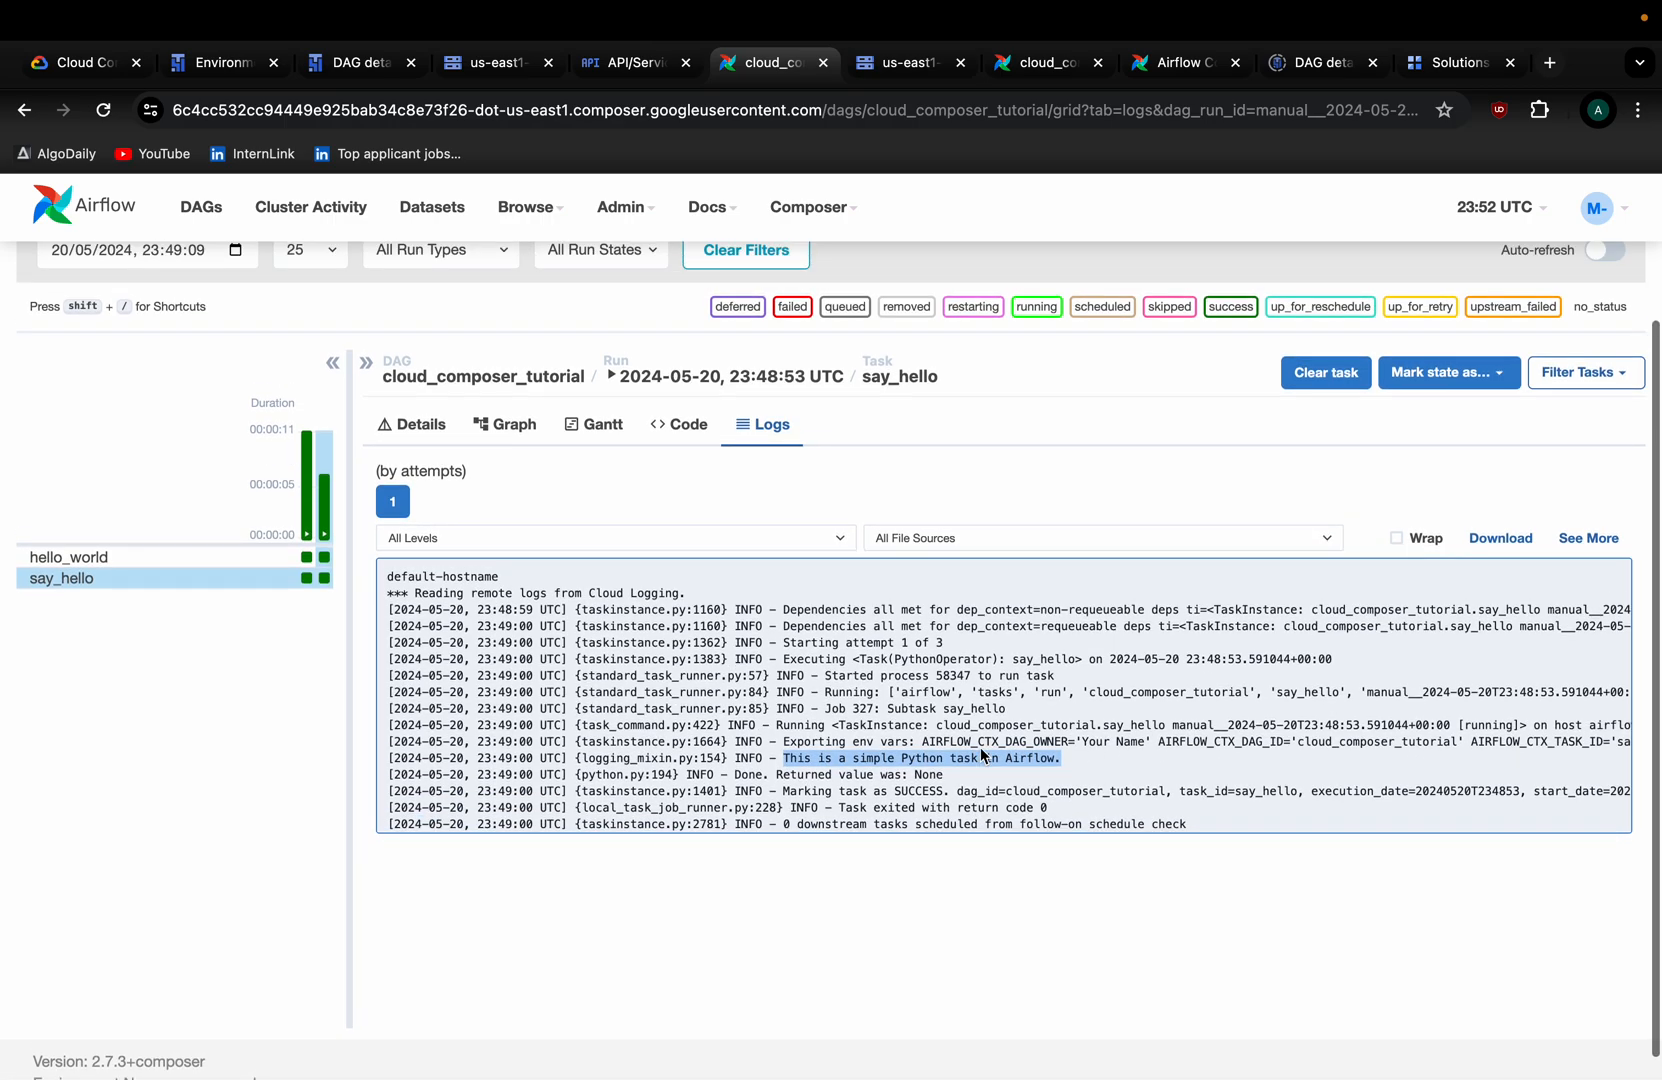
scroll(1027, 740, "up", 2)
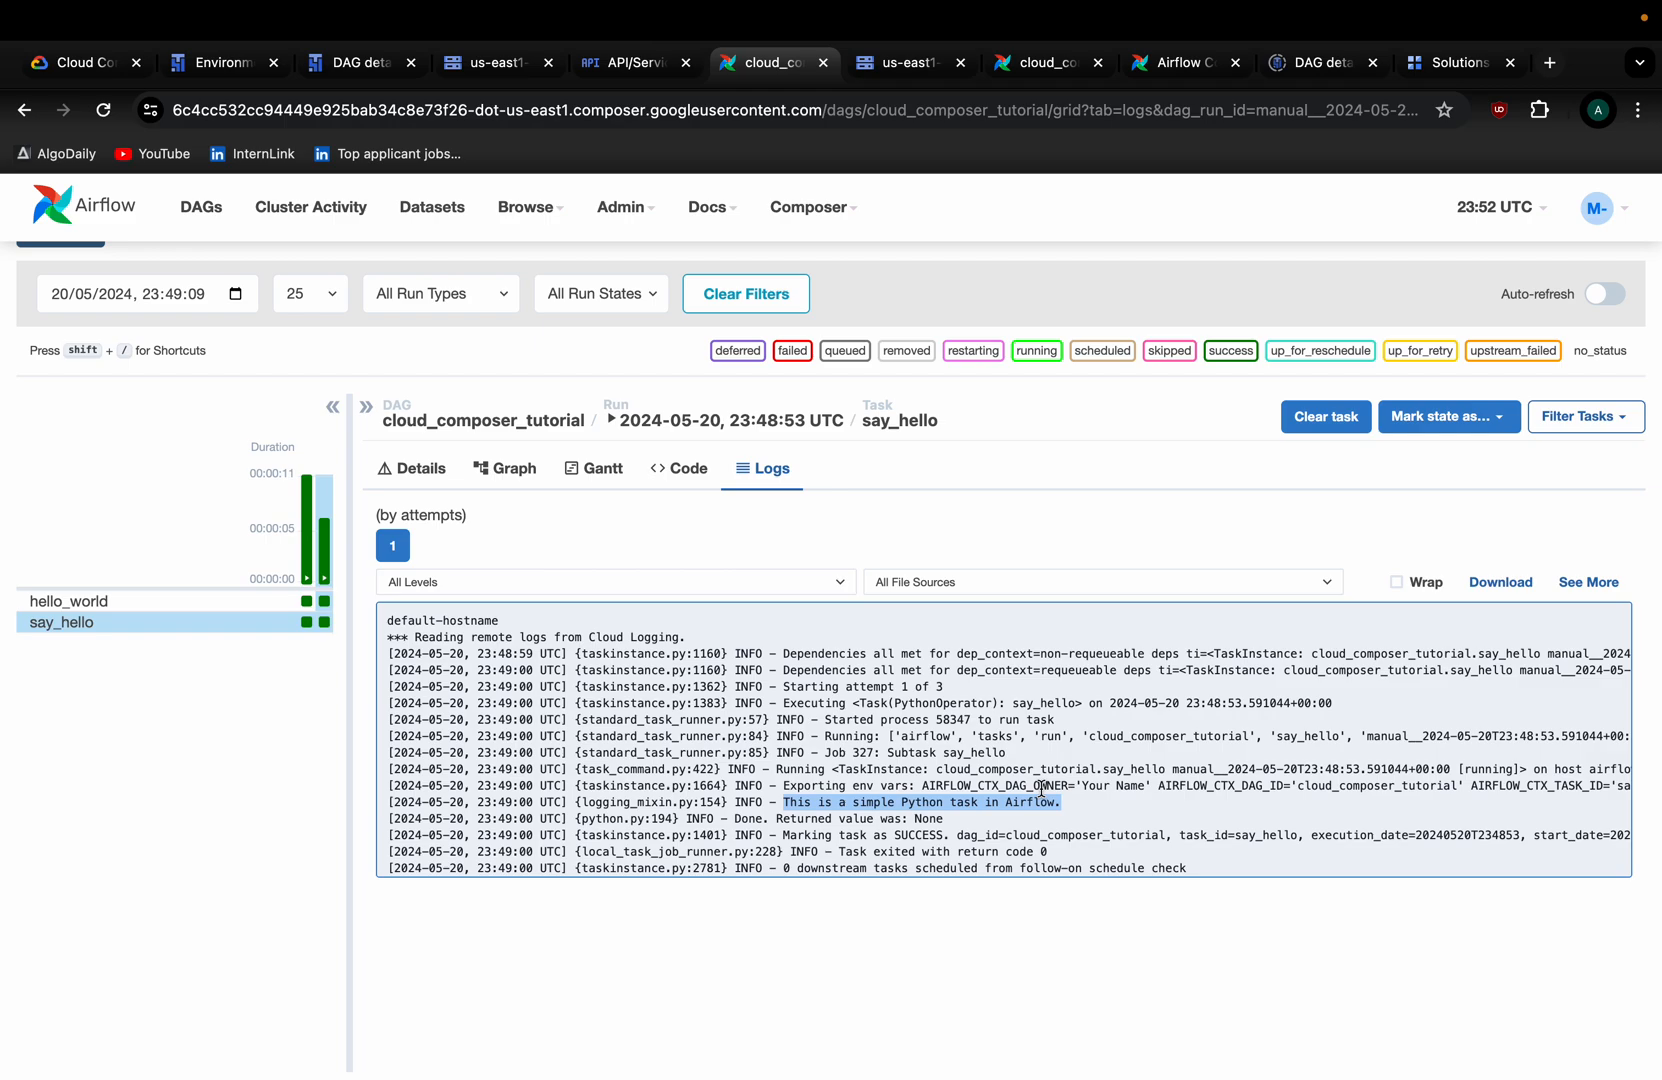
scroll(1041, 790, "up", 5)
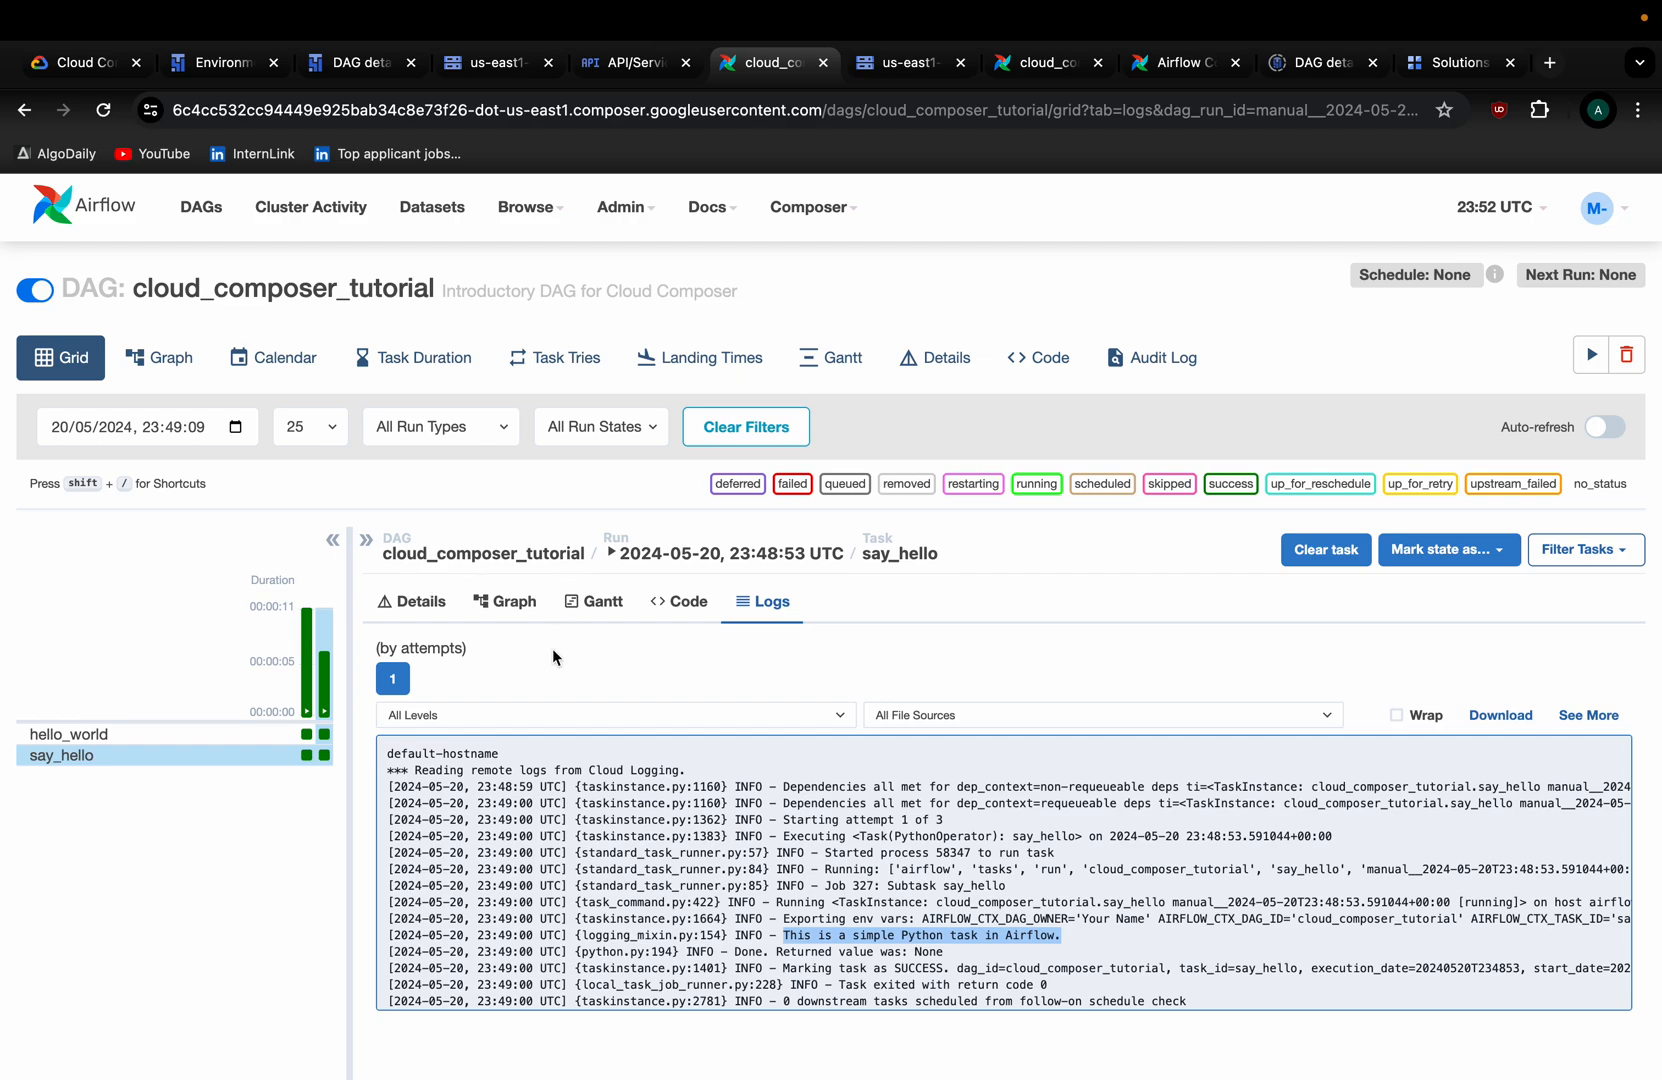
Return to the Cloud Composer Environments list in the Cloud Console.
left_click(210, 66)
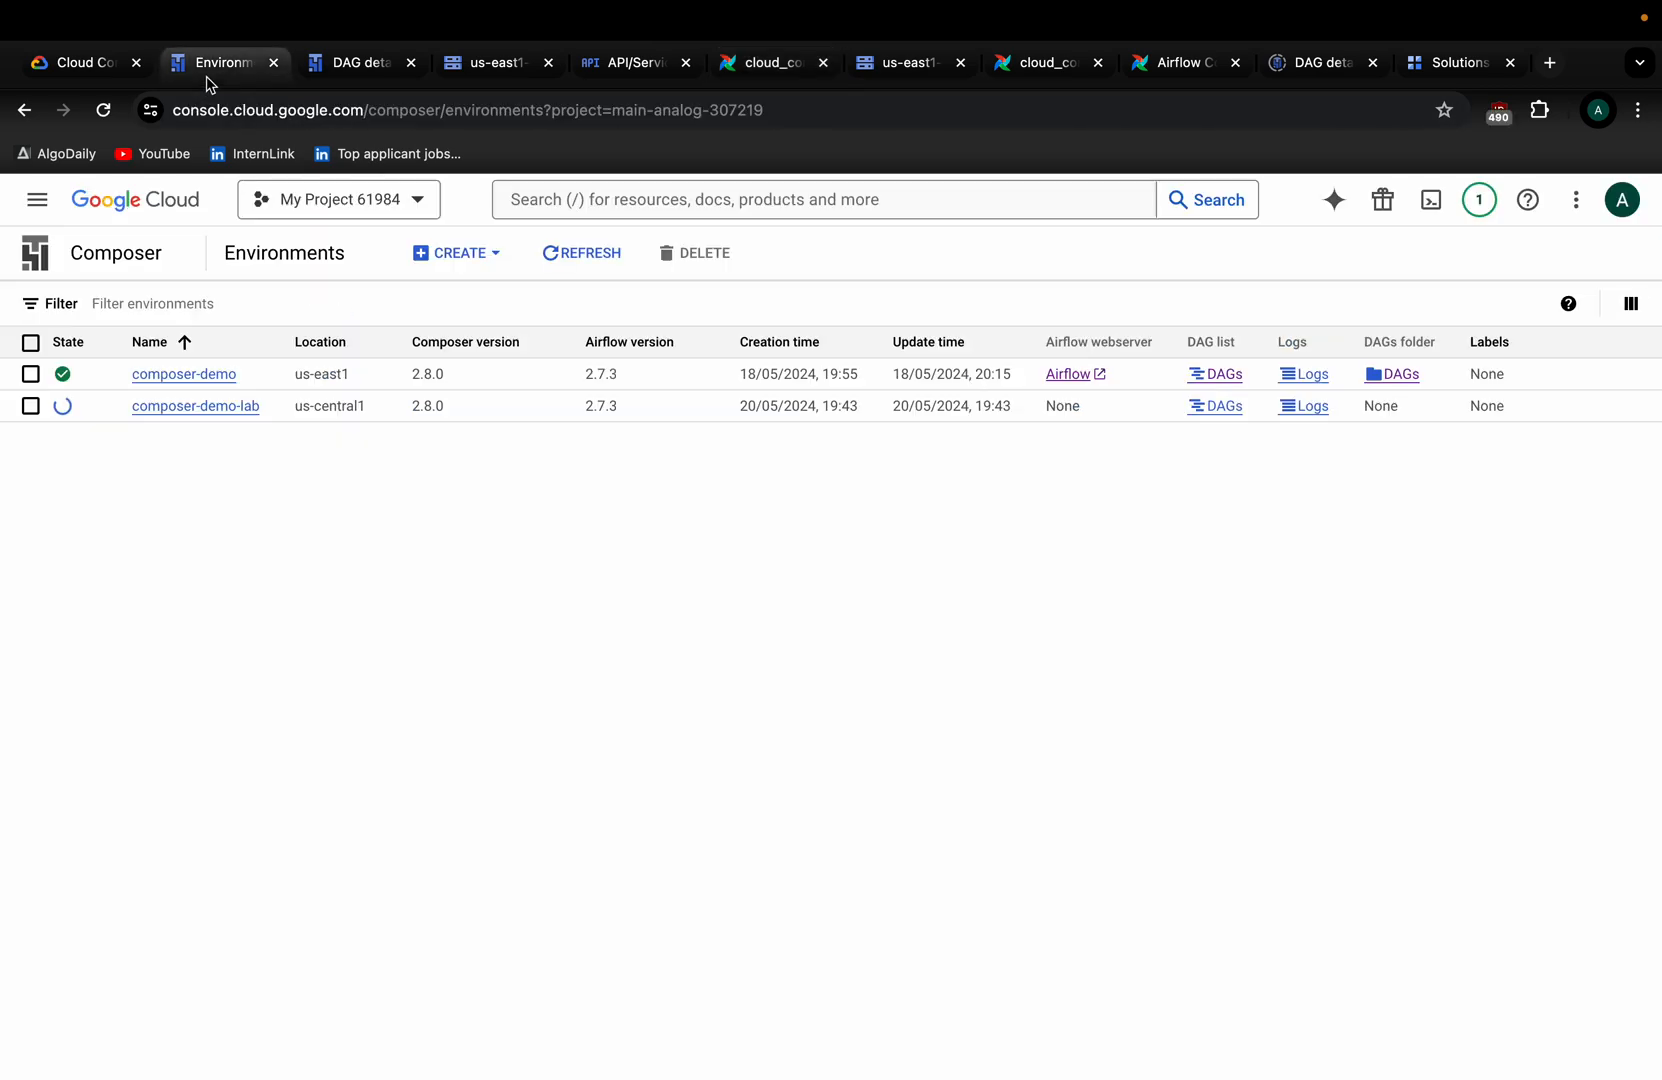